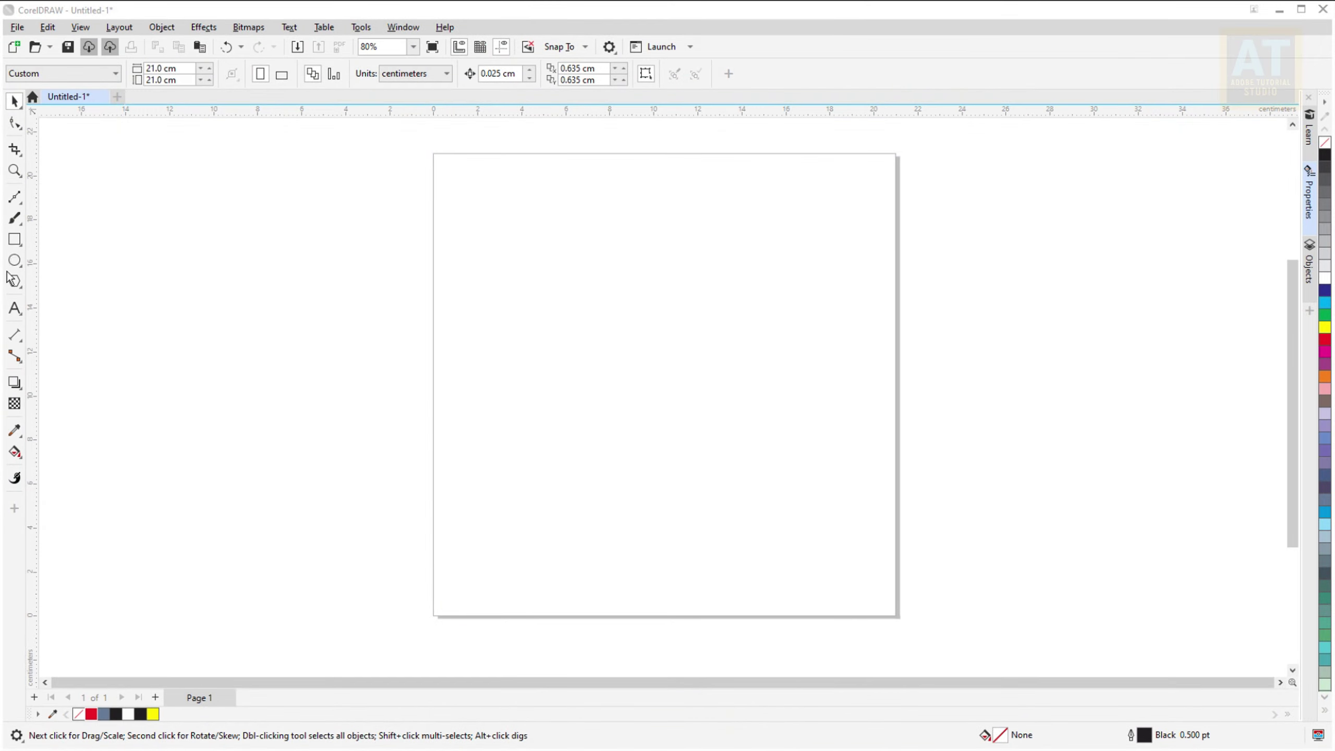
# Cover the page with a rectangle and give it a page-filling elliptical fountain fill
pyautogui.doubleClick(14, 241)
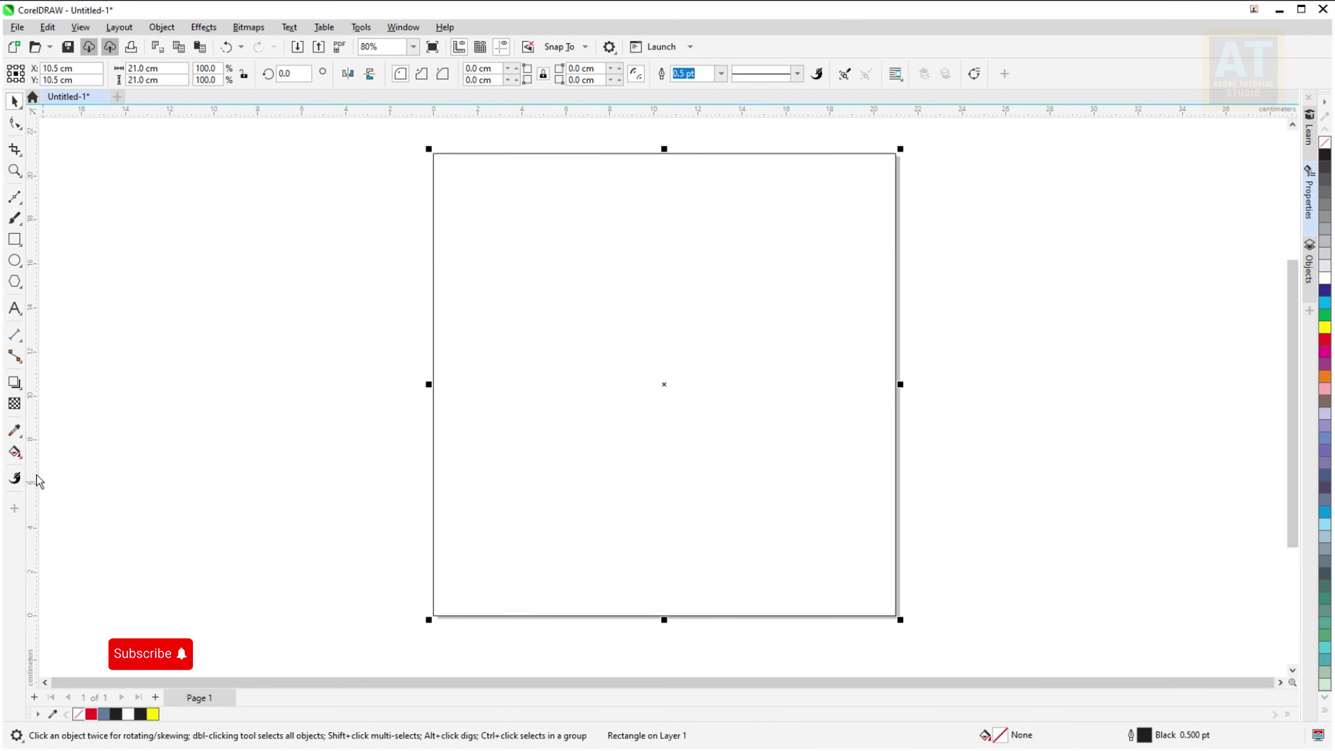
pyautogui.click(14, 452)
pyautogui.click(73, 451)
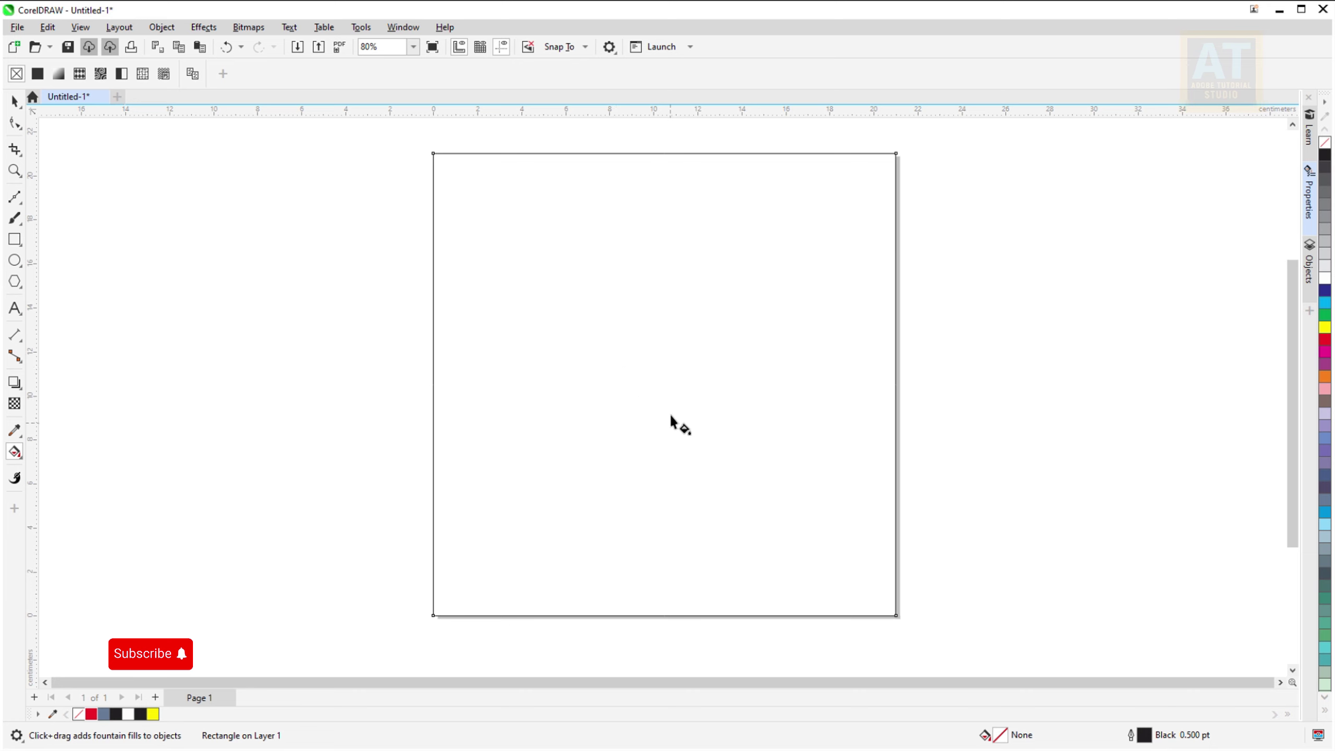
pyautogui.moveTo(670, 422); pyautogui.dragTo(670, 230)
pyautogui.click(261, 74)
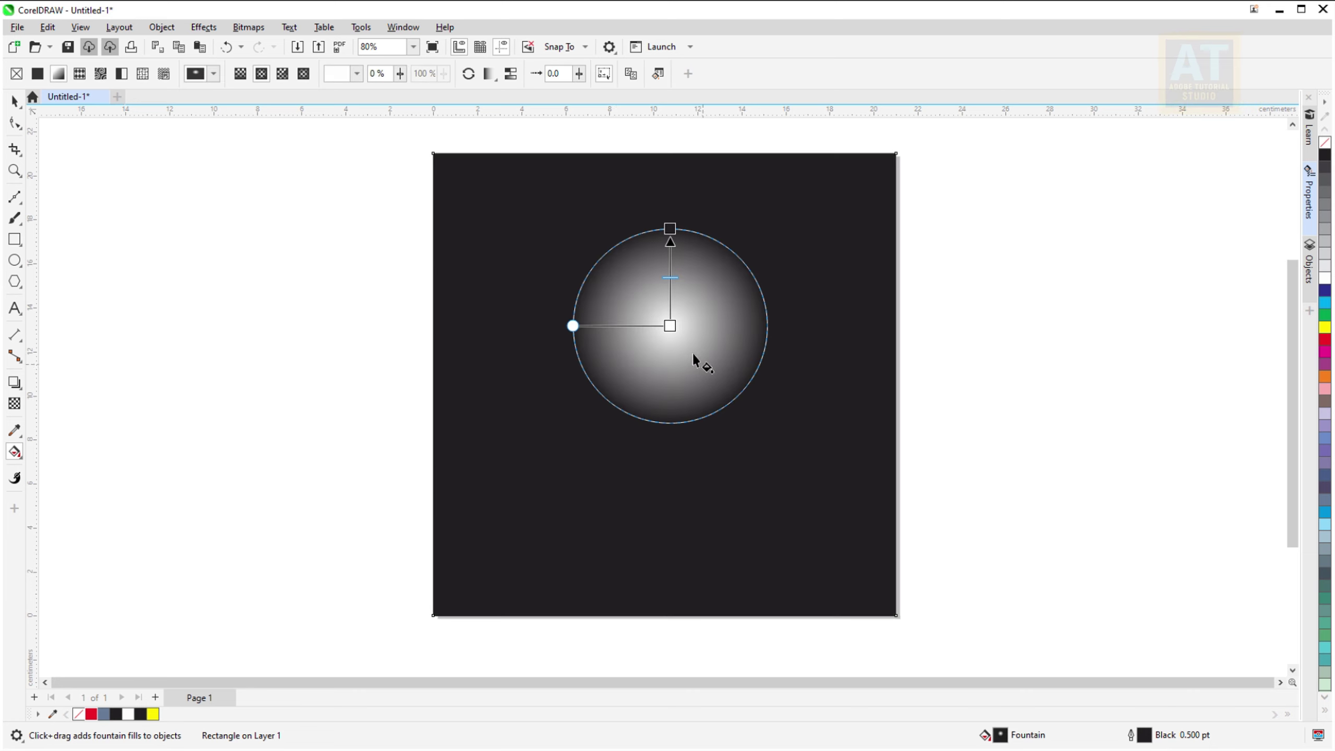
pyautogui.moveTo(670, 326)
pyautogui.mouseDown()
pyautogui.moveTo(670, 433)
pyautogui.moveTo(674, 403)
pyautogui.mouseUp()
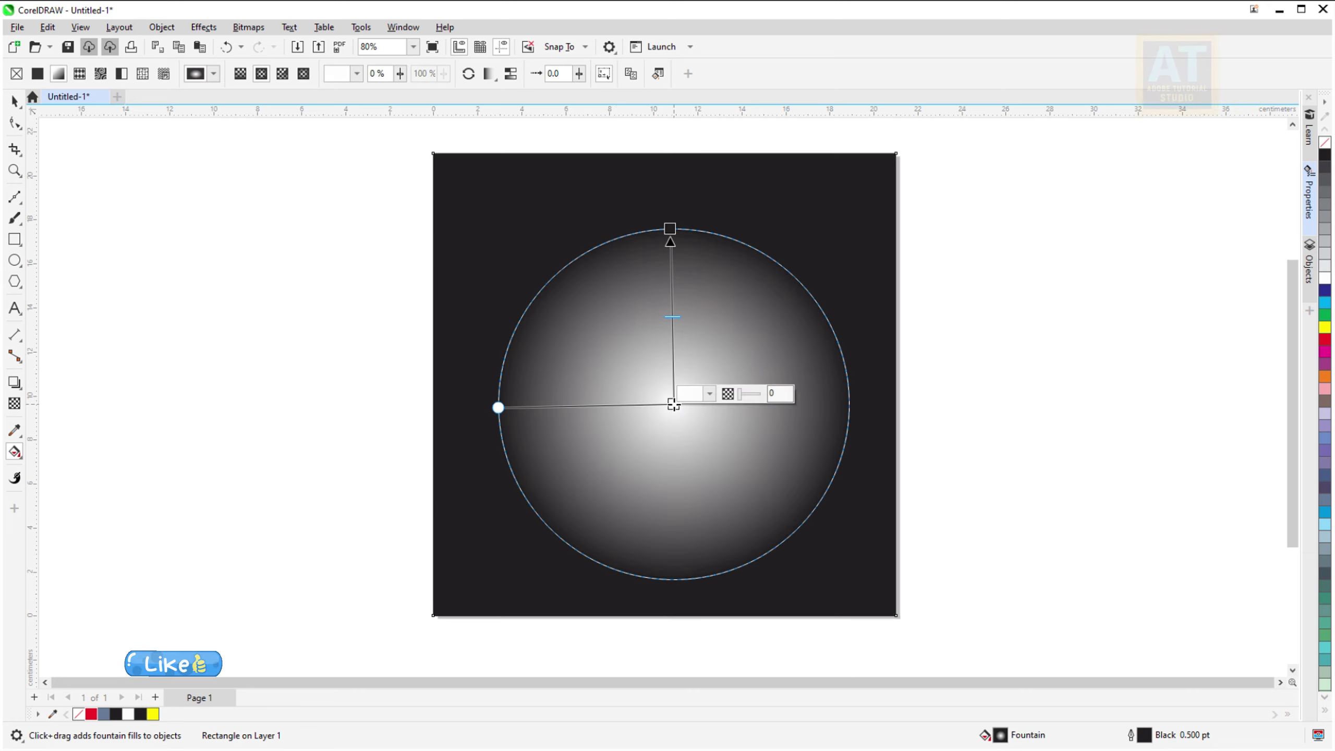
pyautogui.moveTo(675, 236); pyautogui.dragTo(677, 215)
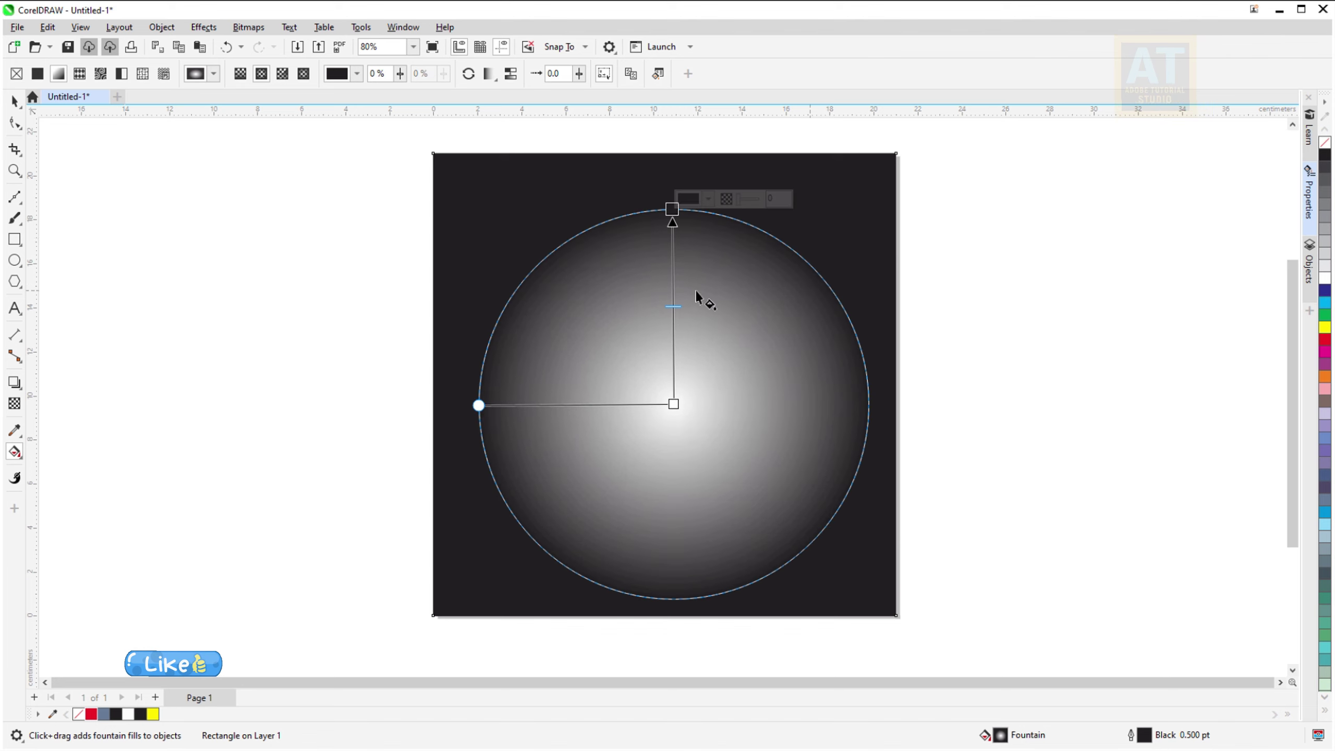
# Set the gradient colours to dark crimson edges and a bright red centre
pyautogui.click(689, 198)
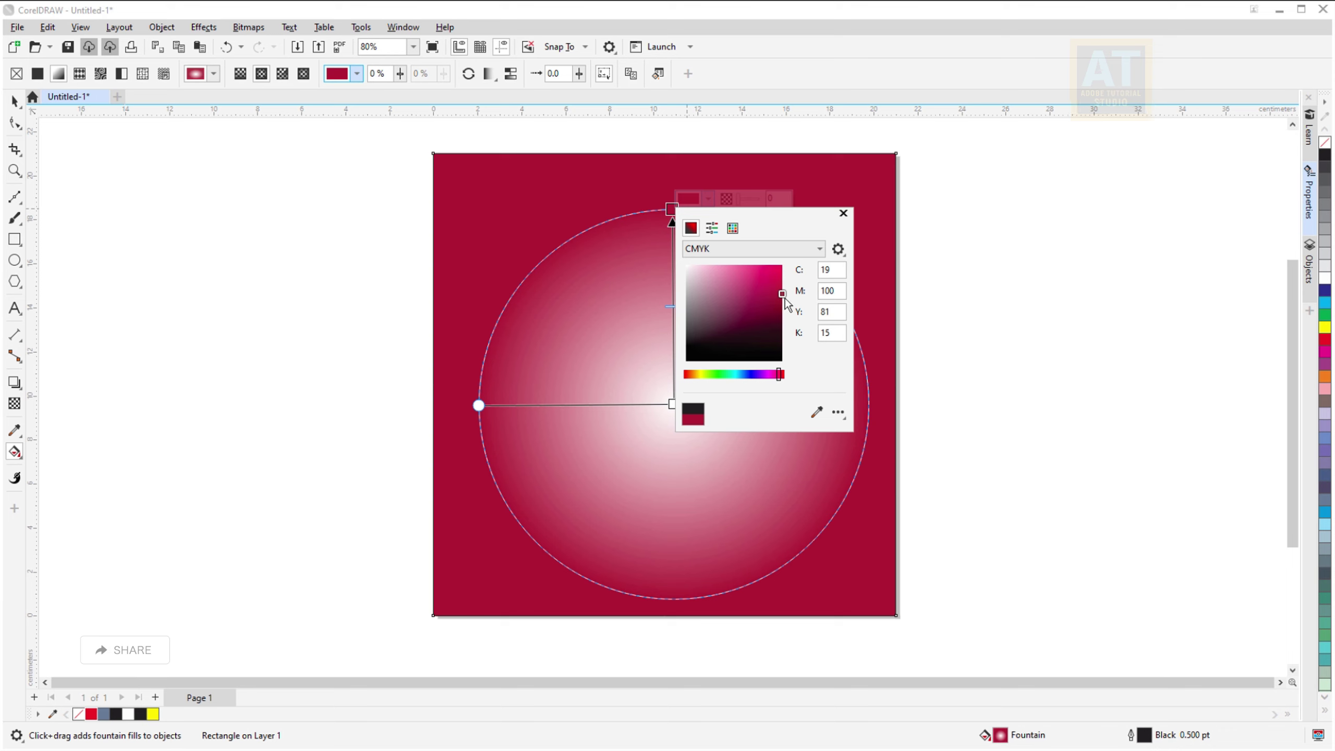
pyautogui.click(674, 410)
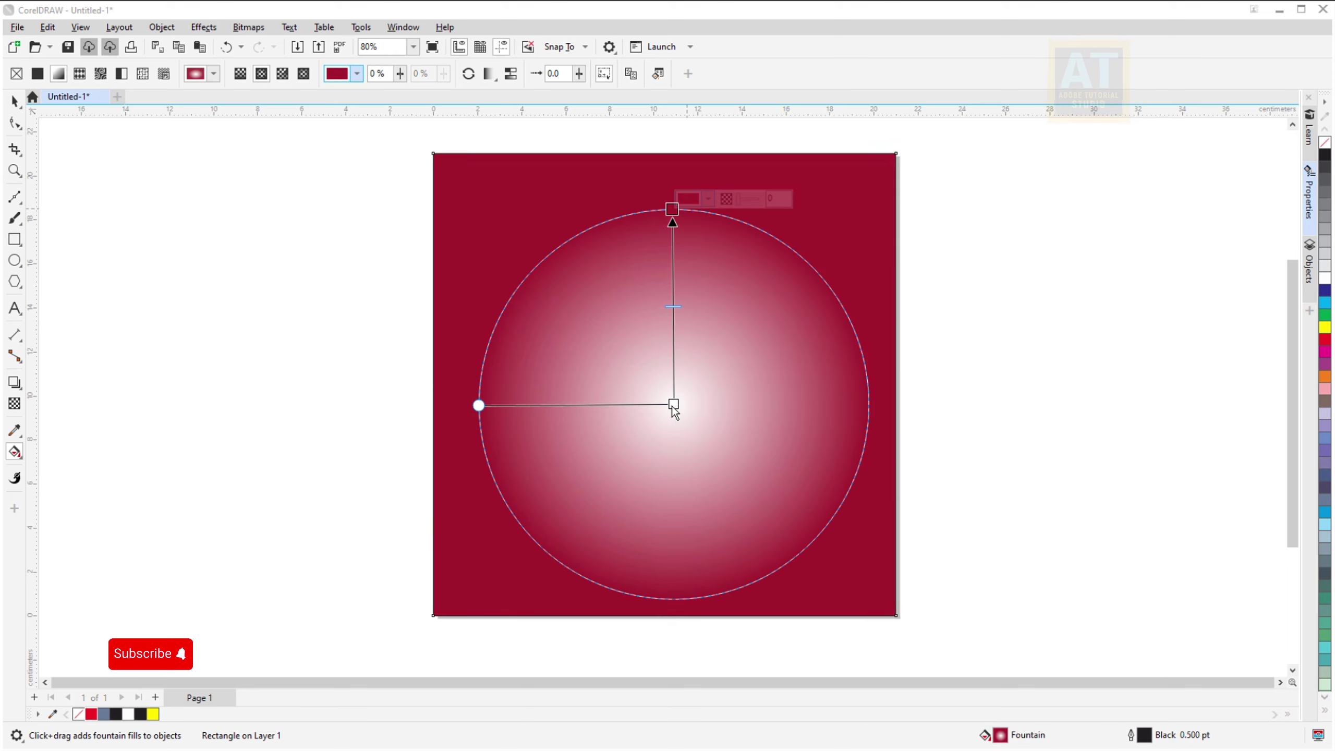
pyautogui.click(673, 405)
pyautogui.click(710, 394)
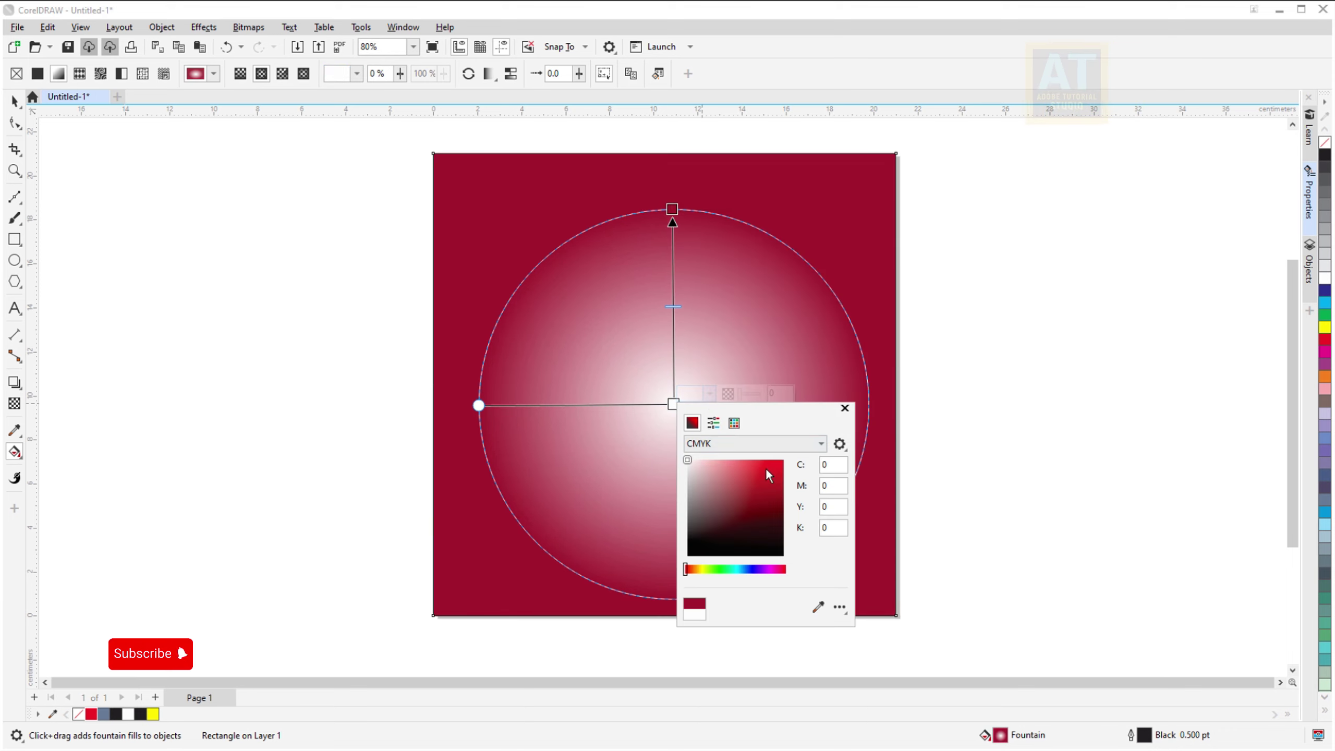
pyautogui.moveTo(676, 305); pyautogui.dragTo(676, 291)
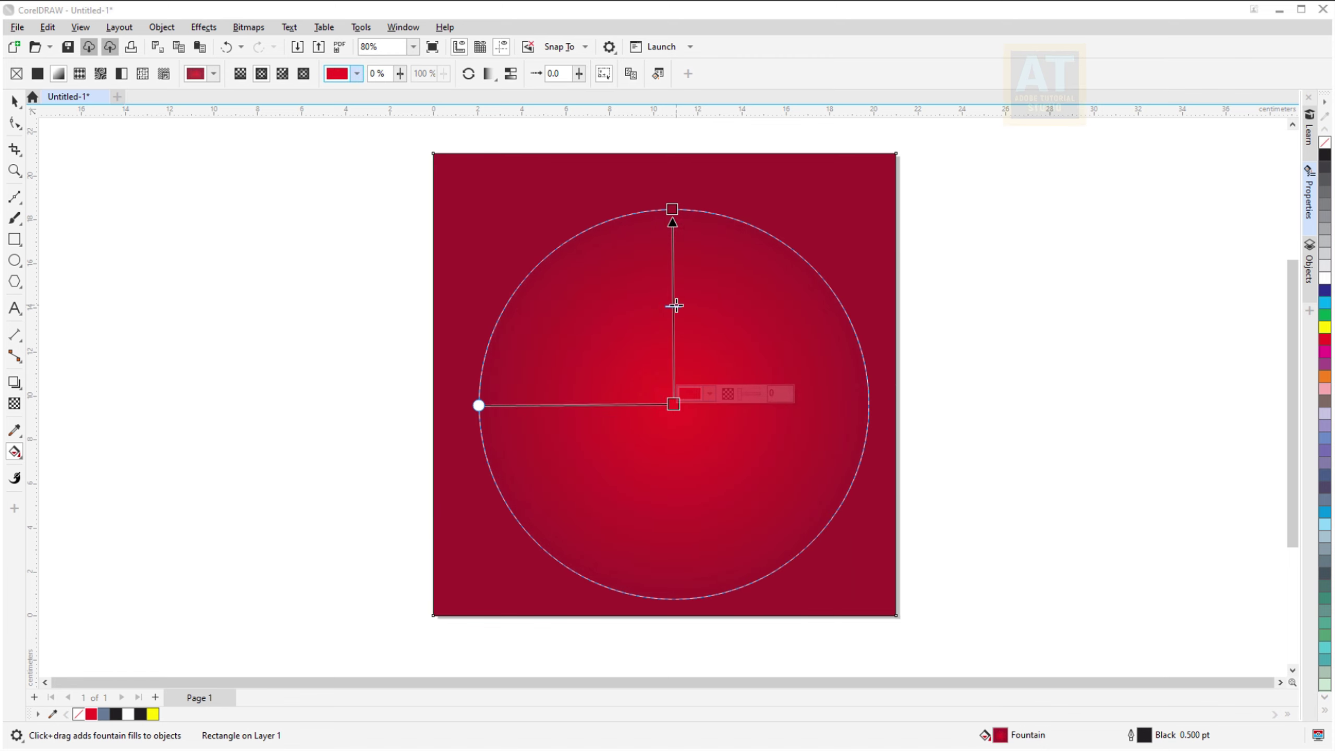
# Draw a wavy Bézier curve across the lower part of the page
pyautogui.click(14, 103)
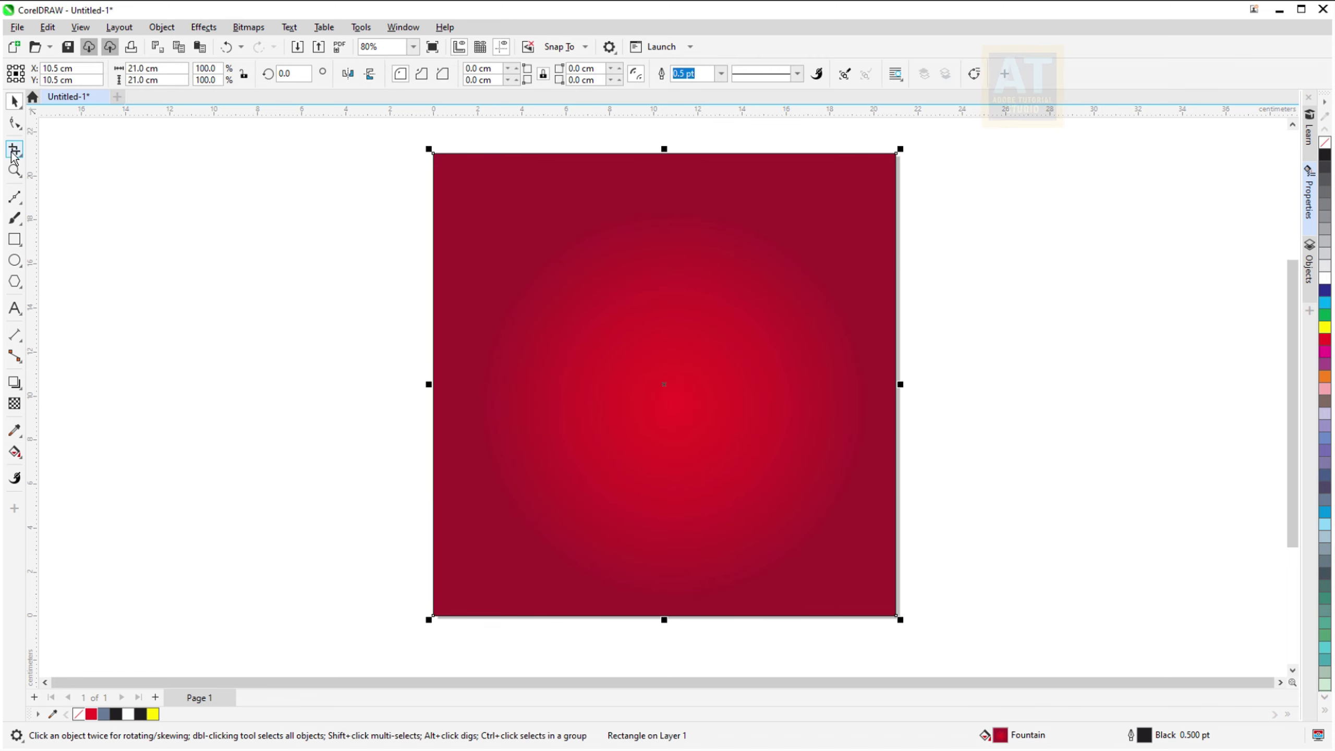
pyautogui.click(15, 197)
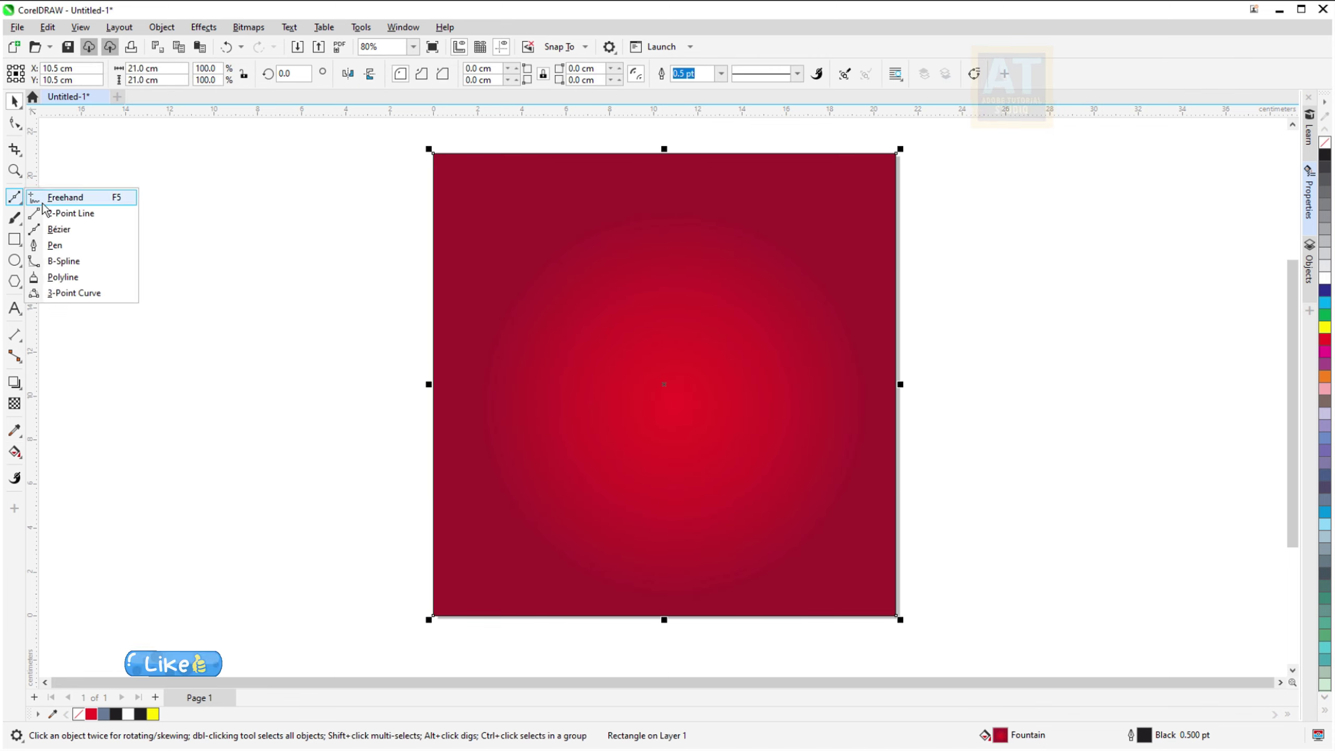
pyautogui.click(54, 233)
pyautogui.click(361, 519)
pyautogui.moveTo(505, 420)
pyautogui.mouseDown()
pyautogui.moveTo(634, 426)
pyautogui.moveTo(704, 364)
pyautogui.moveTo(810, 381)
pyautogui.mouseUp()
pyautogui.moveTo(892, 353); pyautogui.dragTo(915, 340)
# Smart Fill the area below the wave blue-grey, delete the curve, and lower the shape's top edge
pyautogui.click(942, 272)
pyautogui.click(564, 516)
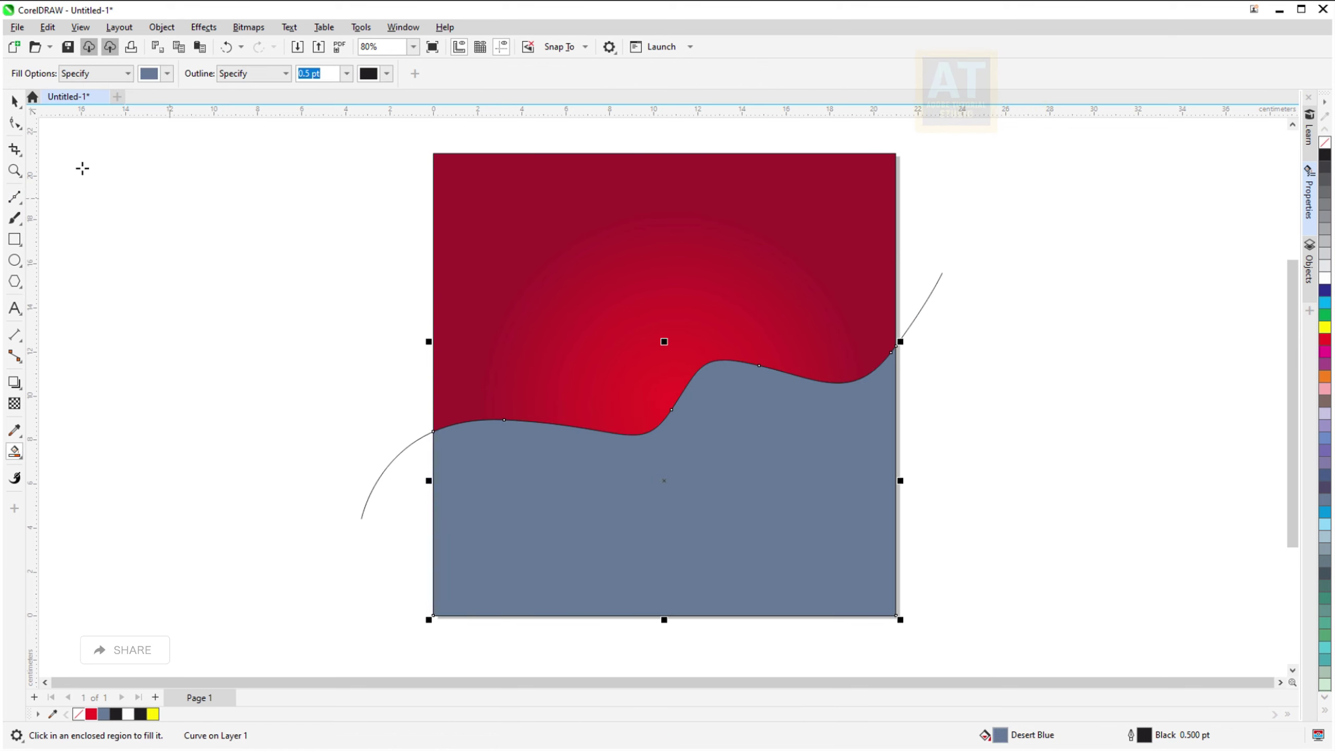
pyautogui.click(19, 106)
pyautogui.click(398, 459)
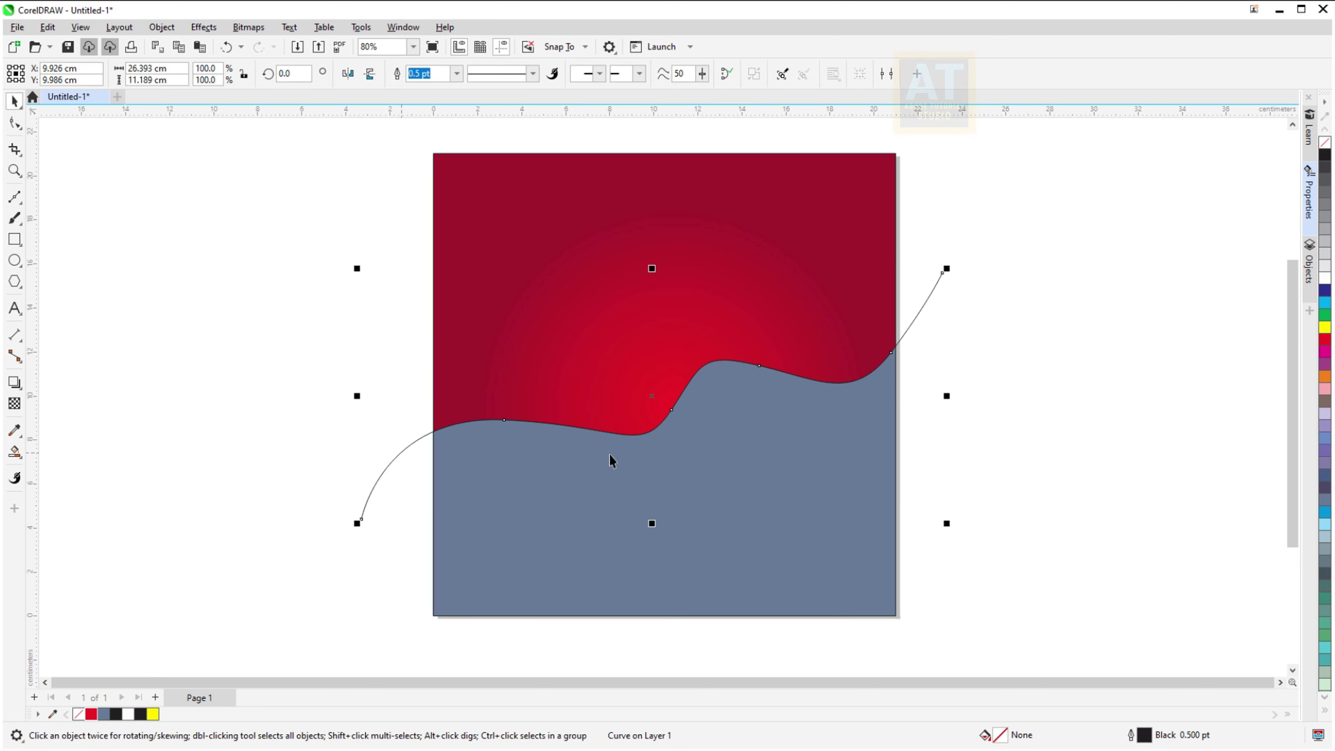
pyautogui.press('Delete')
pyautogui.click(739, 417)
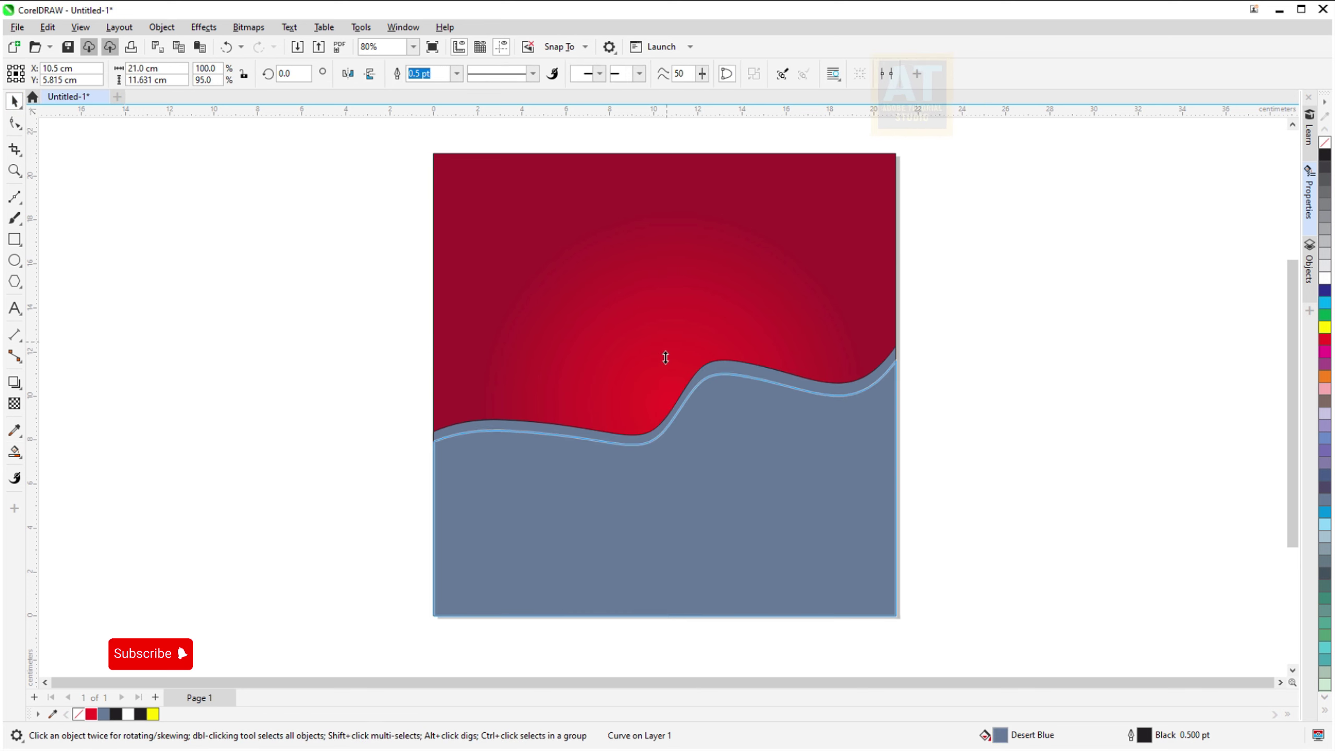
pyautogui.moveTo(665, 342); pyautogui.dragTo(665, 358)
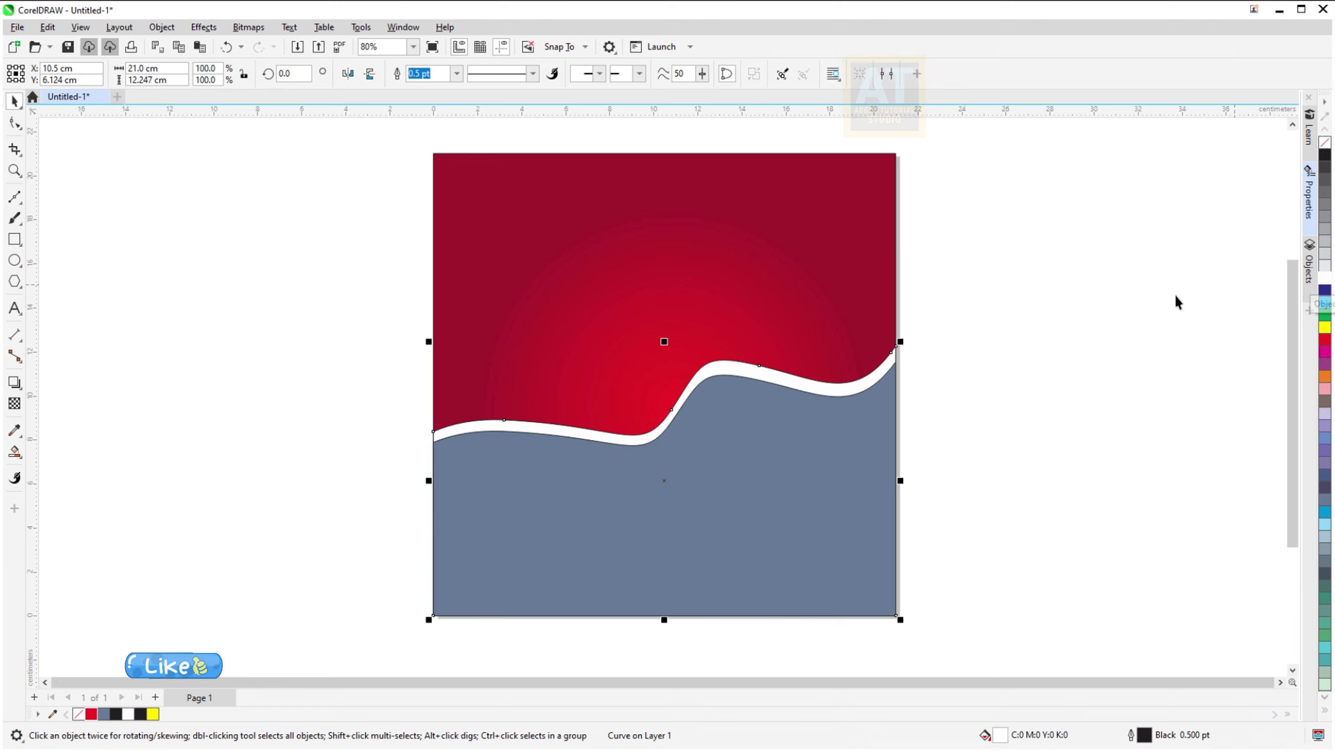
pyautogui.click(17, 455)
# Apply an elliptical fountain fill to the wave shape, centred inside it
pyautogui.click(74, 452)
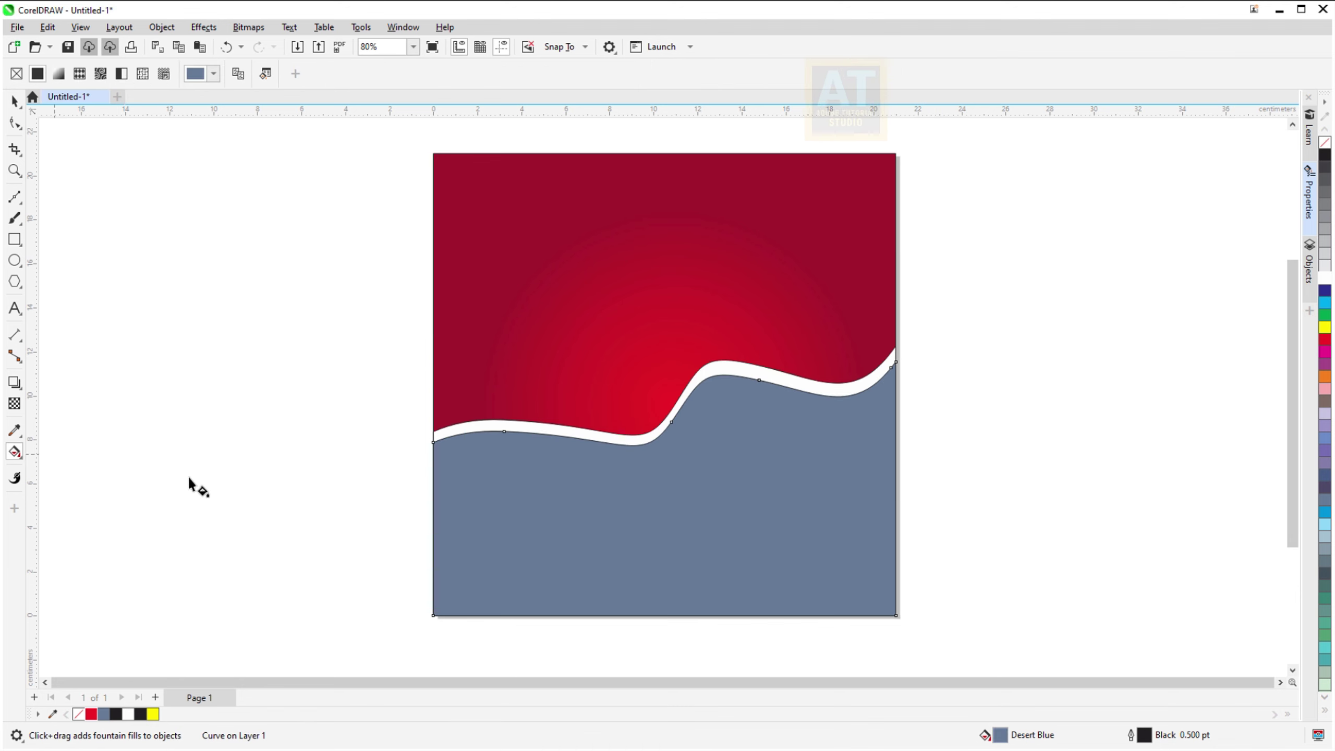
pyautogui.moveTo(676, 492); pyautogui.dragTo(676, 583)
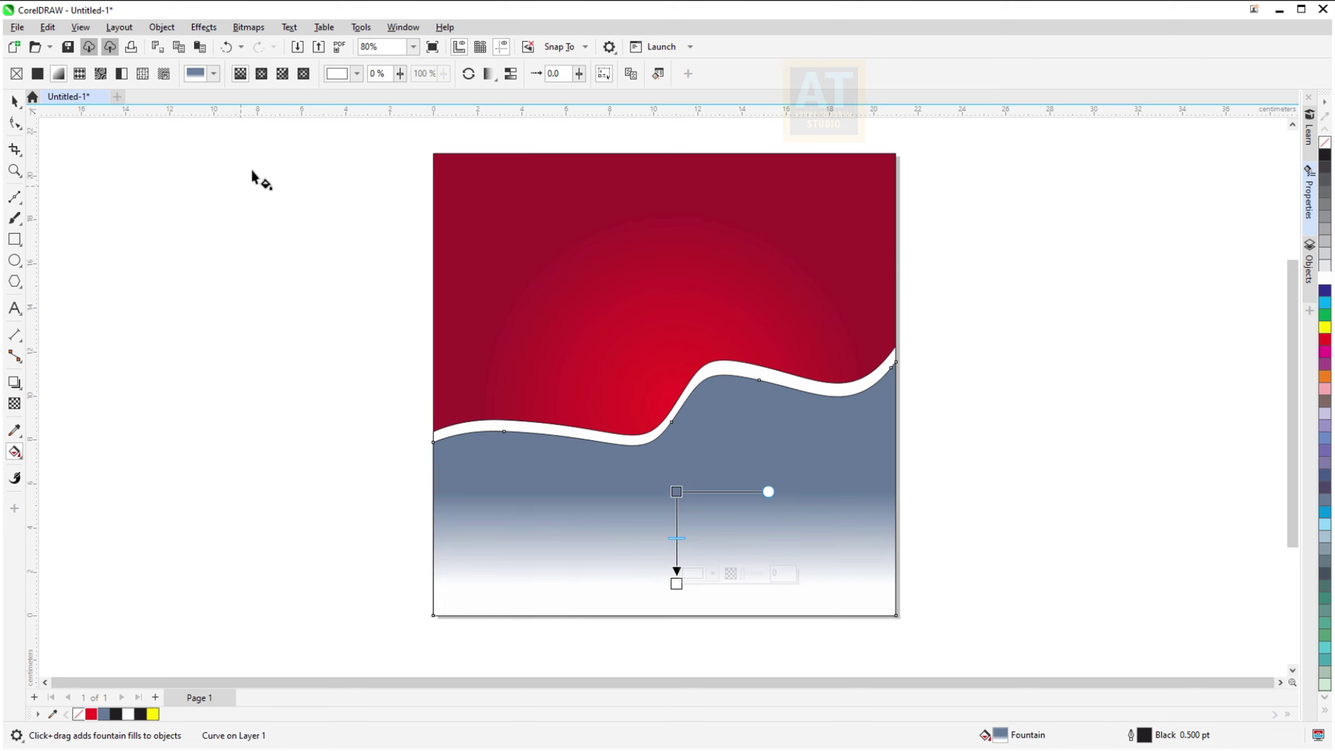
pyautogui.click(265, 75)
pyautogui.moveTo(677, 537); pyautogui.dragTo(677, 462)
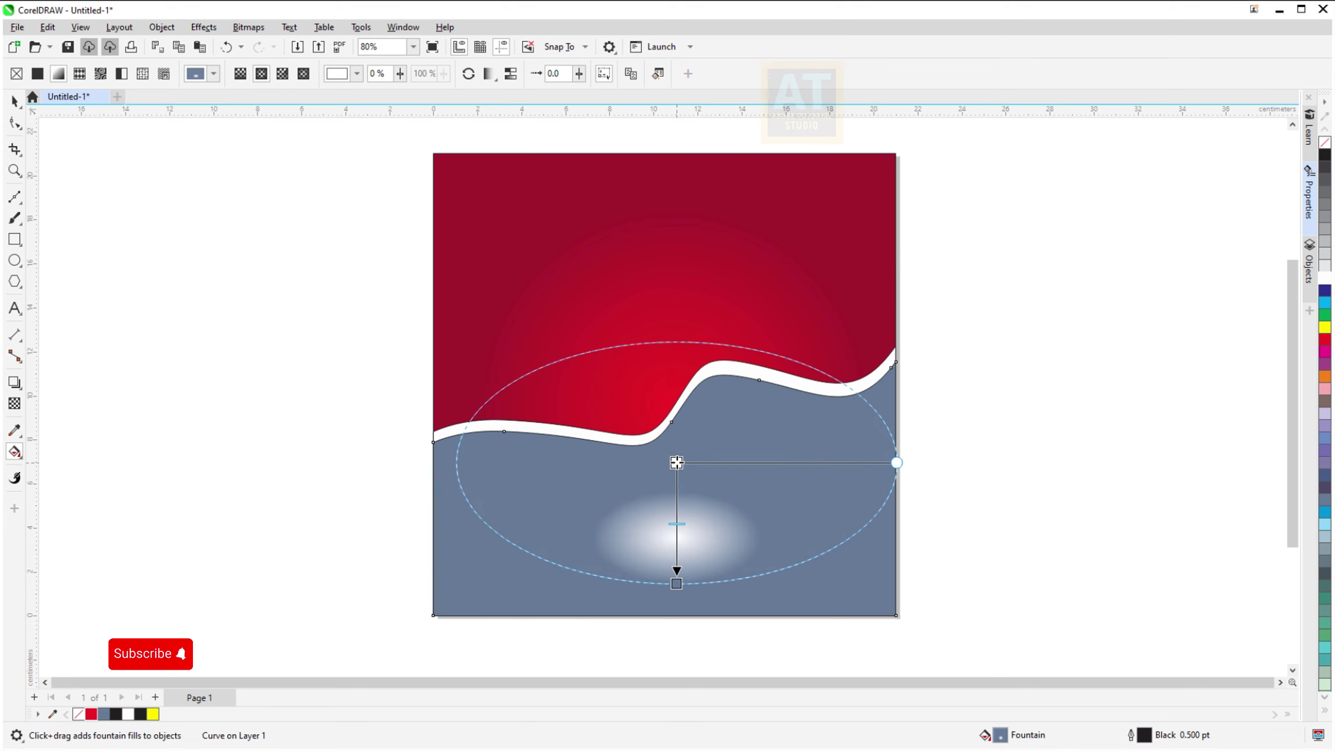
# Set the wave gradient's outer colour to a burnt orange-brown
pyautogui.click(676, 583)
pyautogui.click(713, 573)
pyautogui.moveTo(713, 509); pyautogui.dragTo(698, 507)
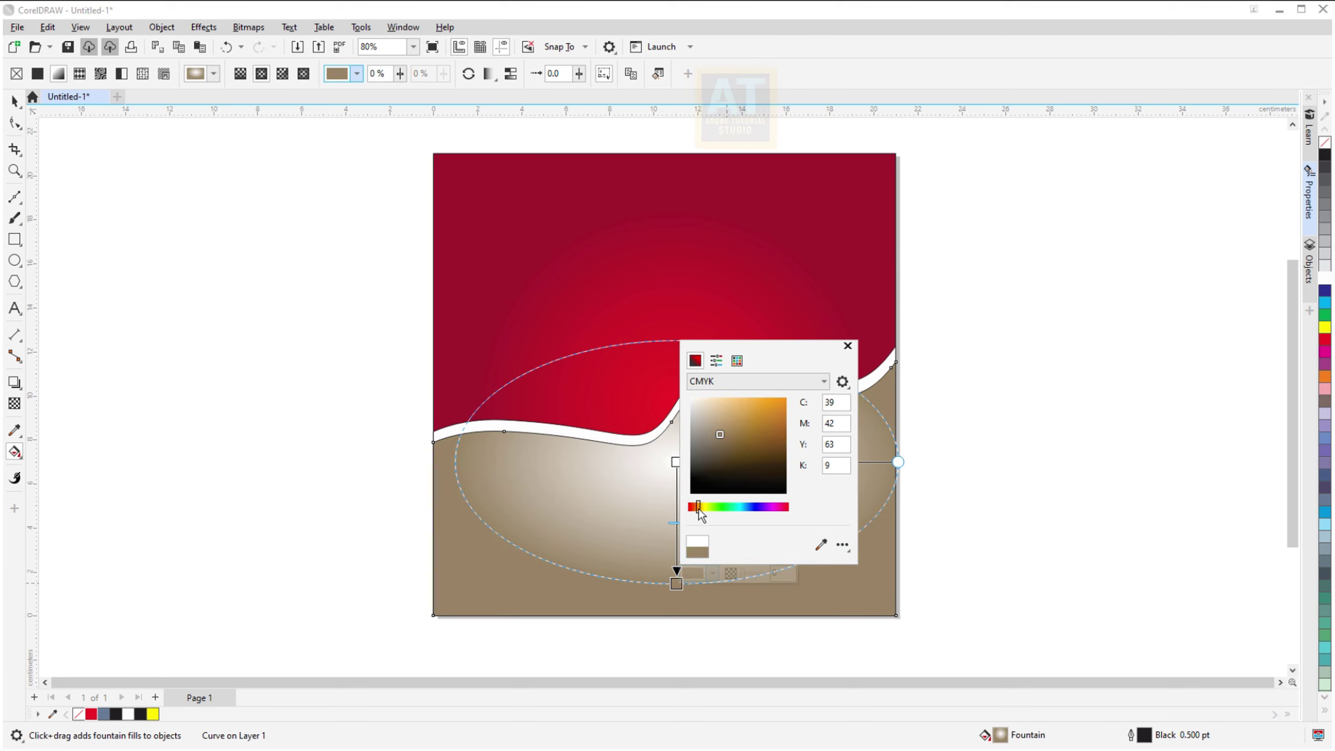
pyautogui.moveTo(773, 432); pyautogui.dragTo(796, 396)
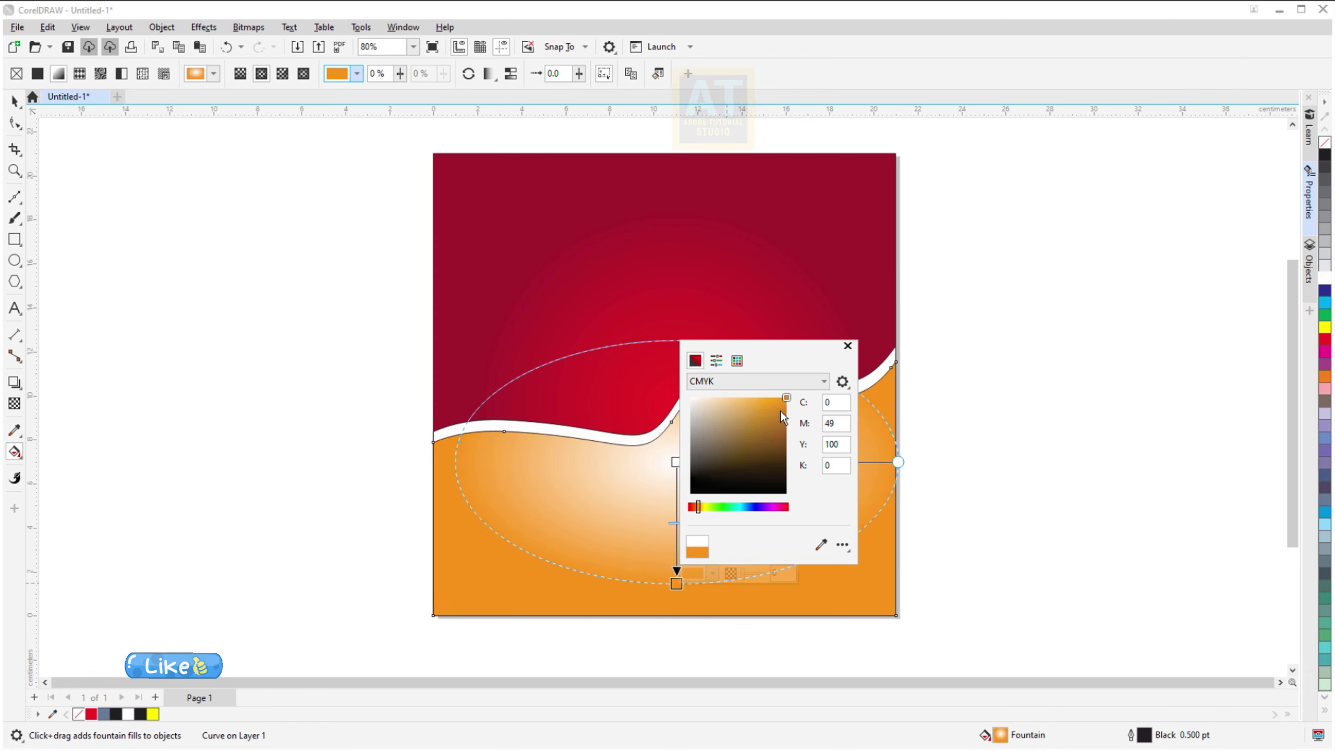
pyautogui.moveTo(697, 507); pyautogui.dragTo(695, 507)
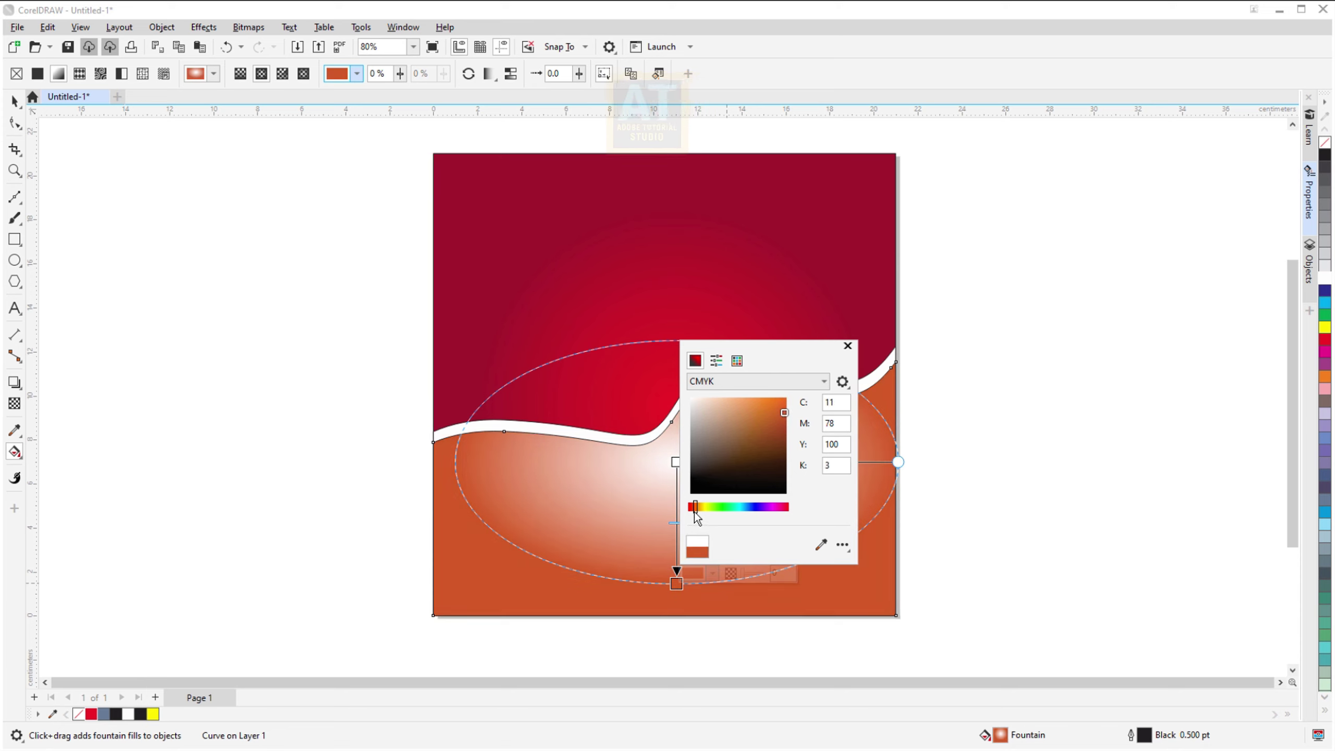
# Set the wave gradient's centre colour to pale peach
pyautogui.click(676, 463)
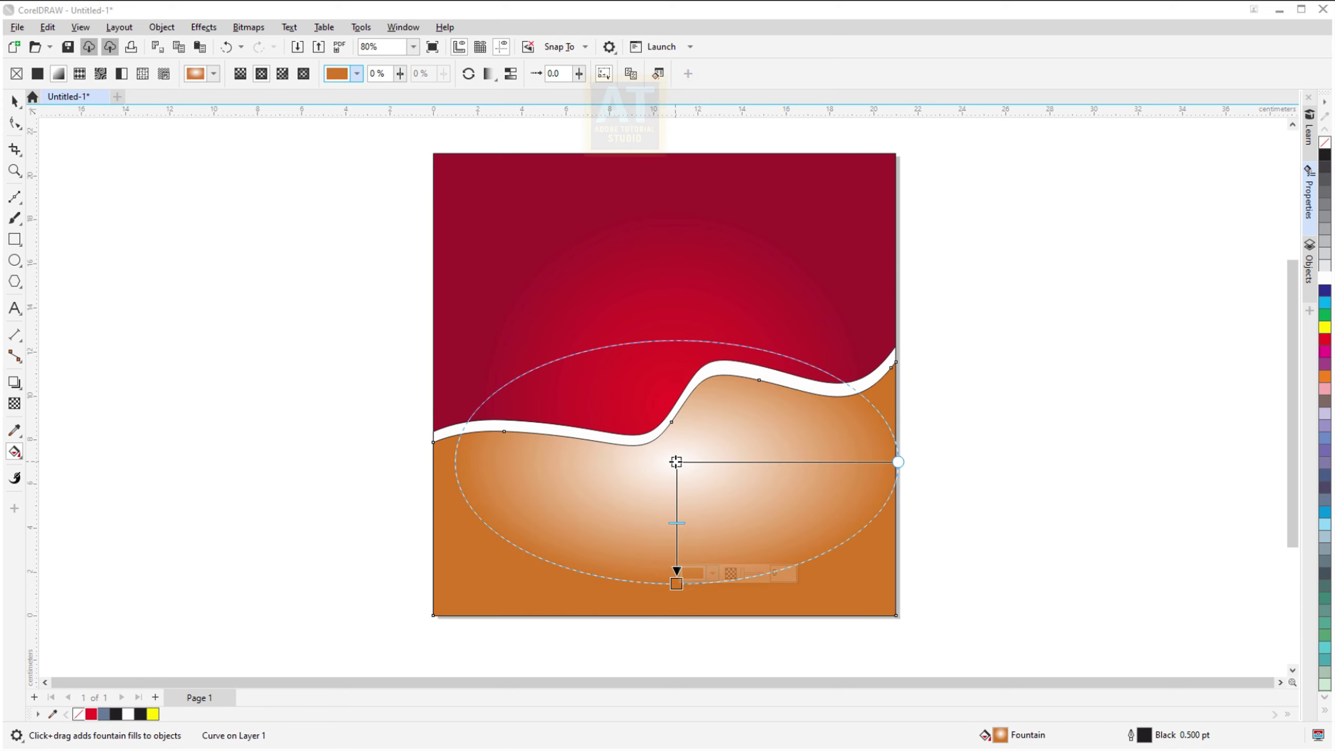
pyautogui.click(692, 451)
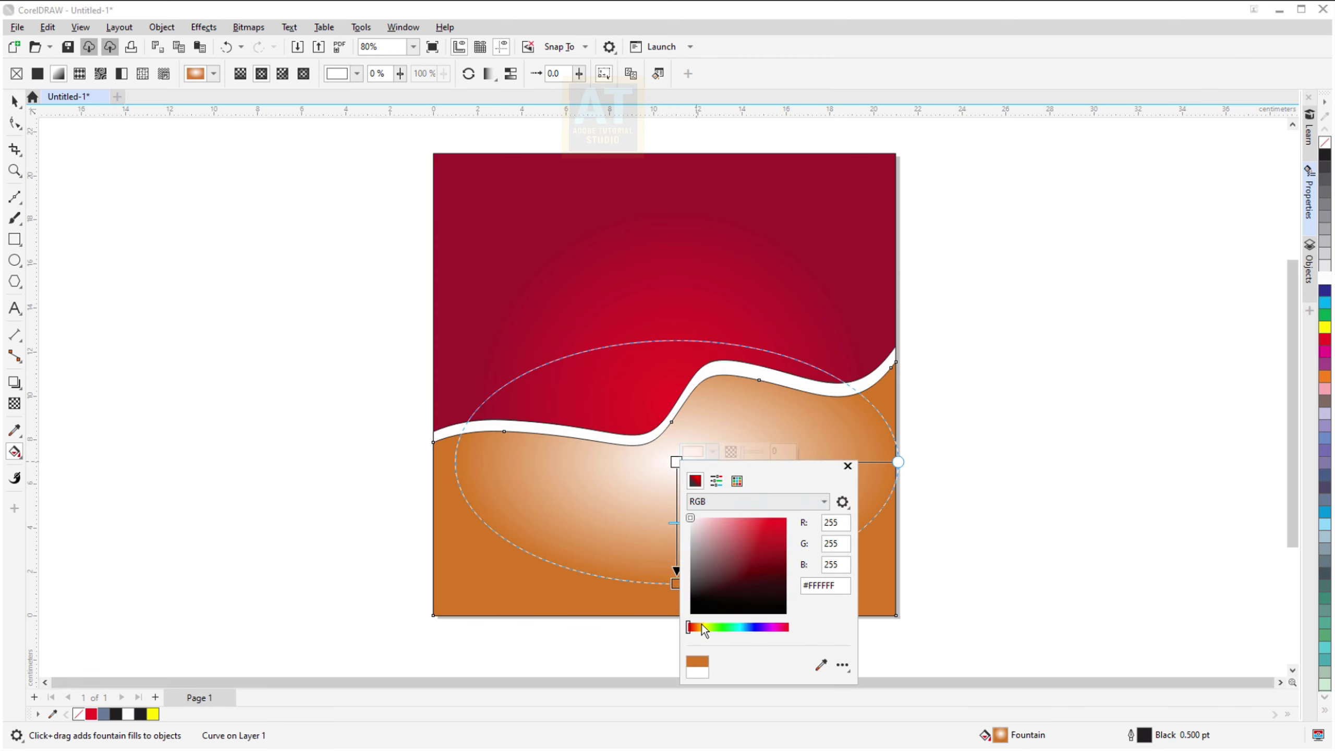
pyautogui.moveTo(698, 628); pyautogui.dragTo(698, 628)
pyautogui.click(738, 524)
pyautogui.click(731, 511)
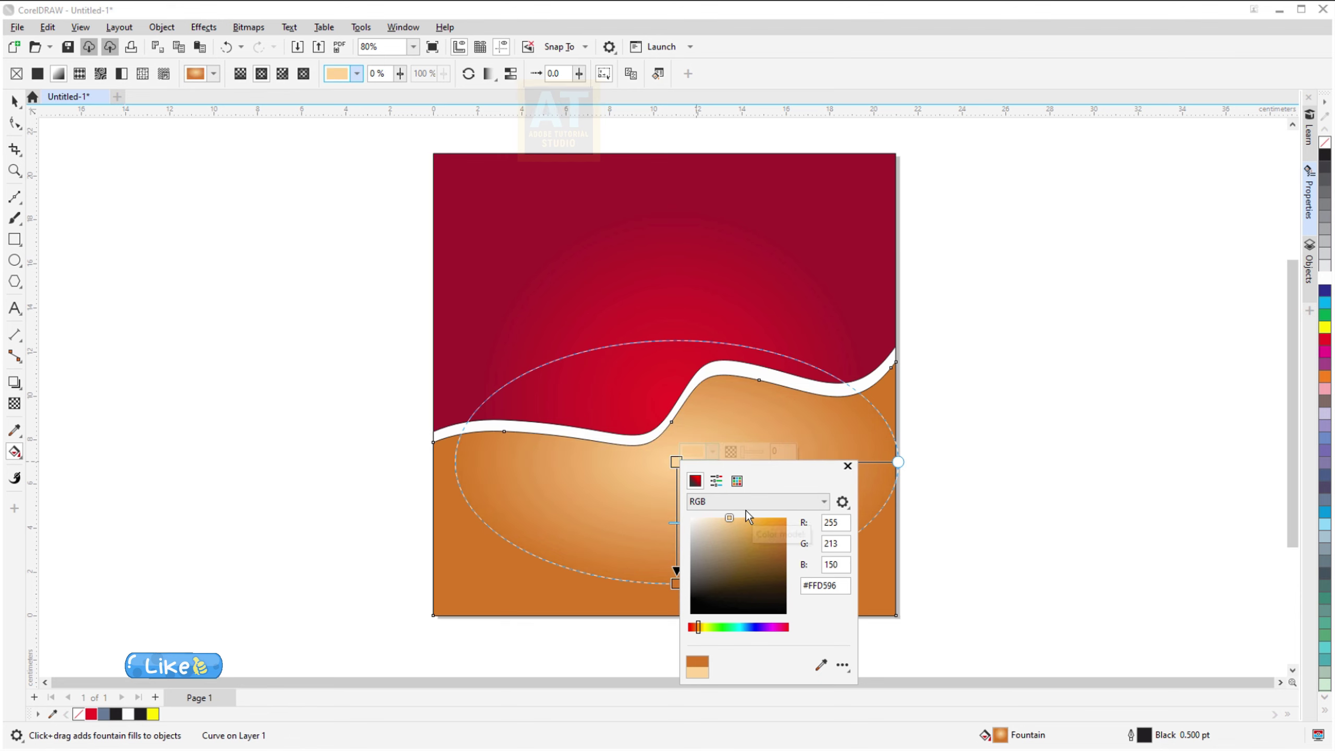
pyautogui.click(848, 466)
# Remove the outlines from the rectangle, wave and band, and group all three pieces
pyautogui.click(14, 101)
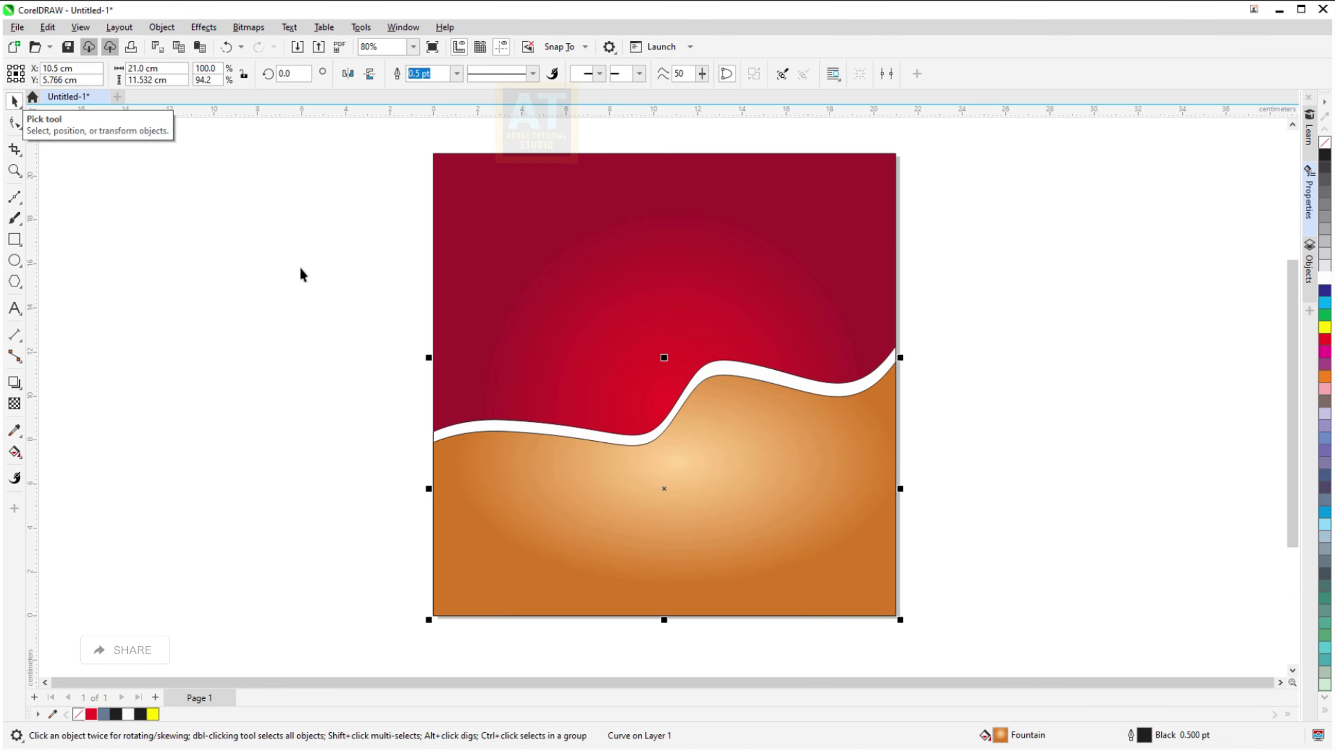
pyautogui.click(396, 247)
pyautogui.scroll(-1, 397, 249)
pyautogui.moveTo(932, 629); pyautogui.dragTo(932, 628)
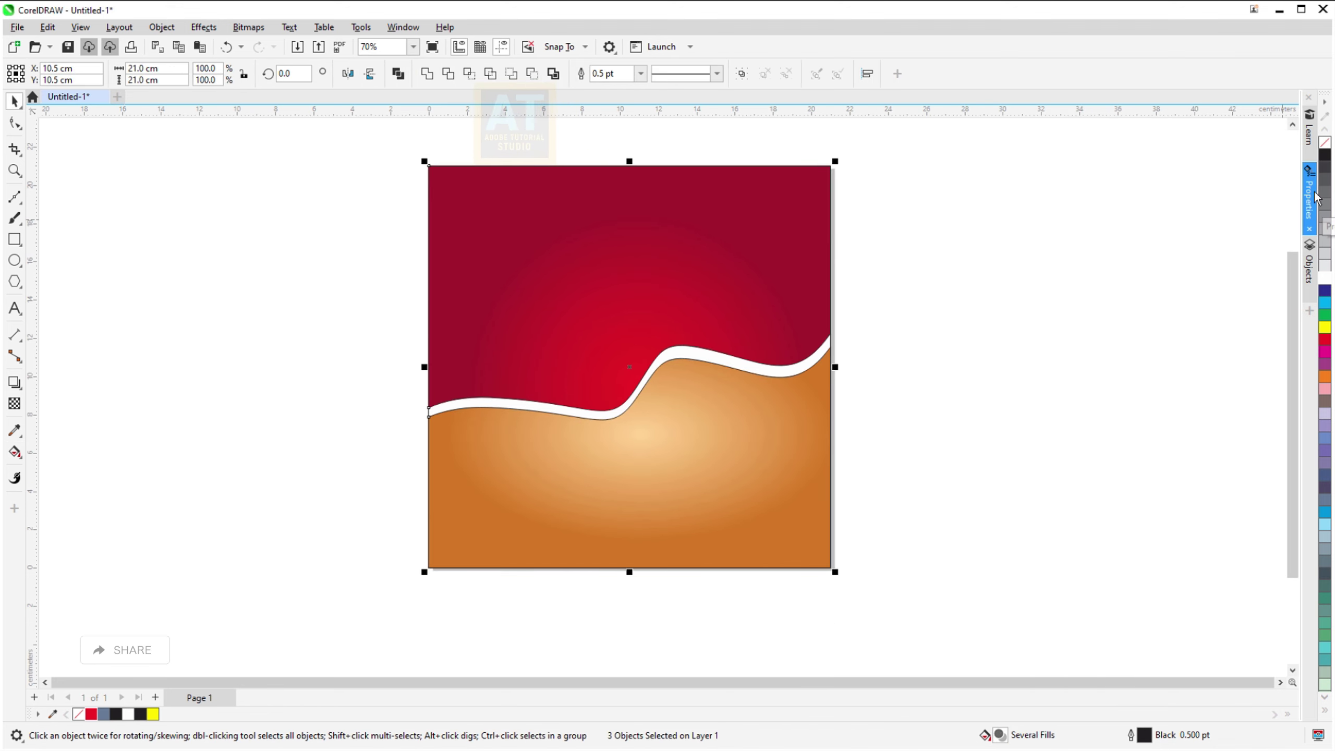
pyautogui.rightClick(1326, 142)
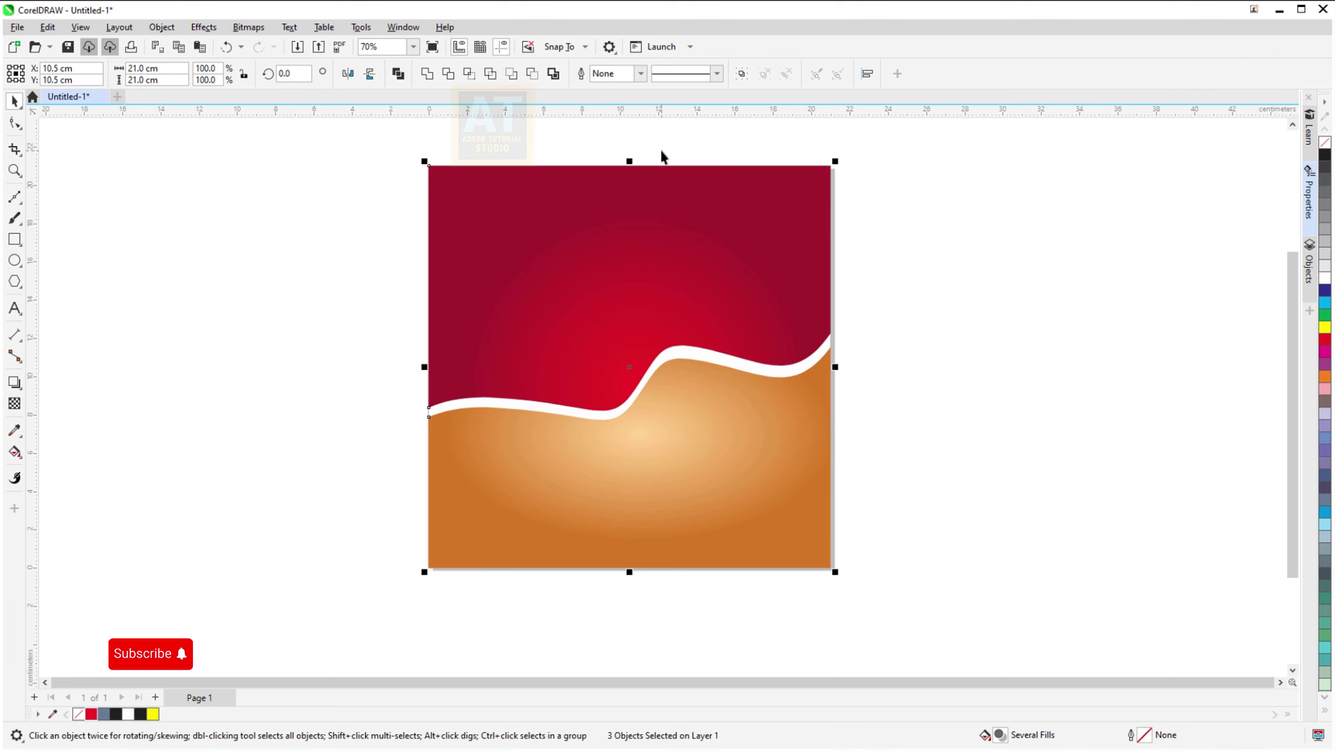
pyautogui.click(742, 73)
pyautogui.click(413, 265)
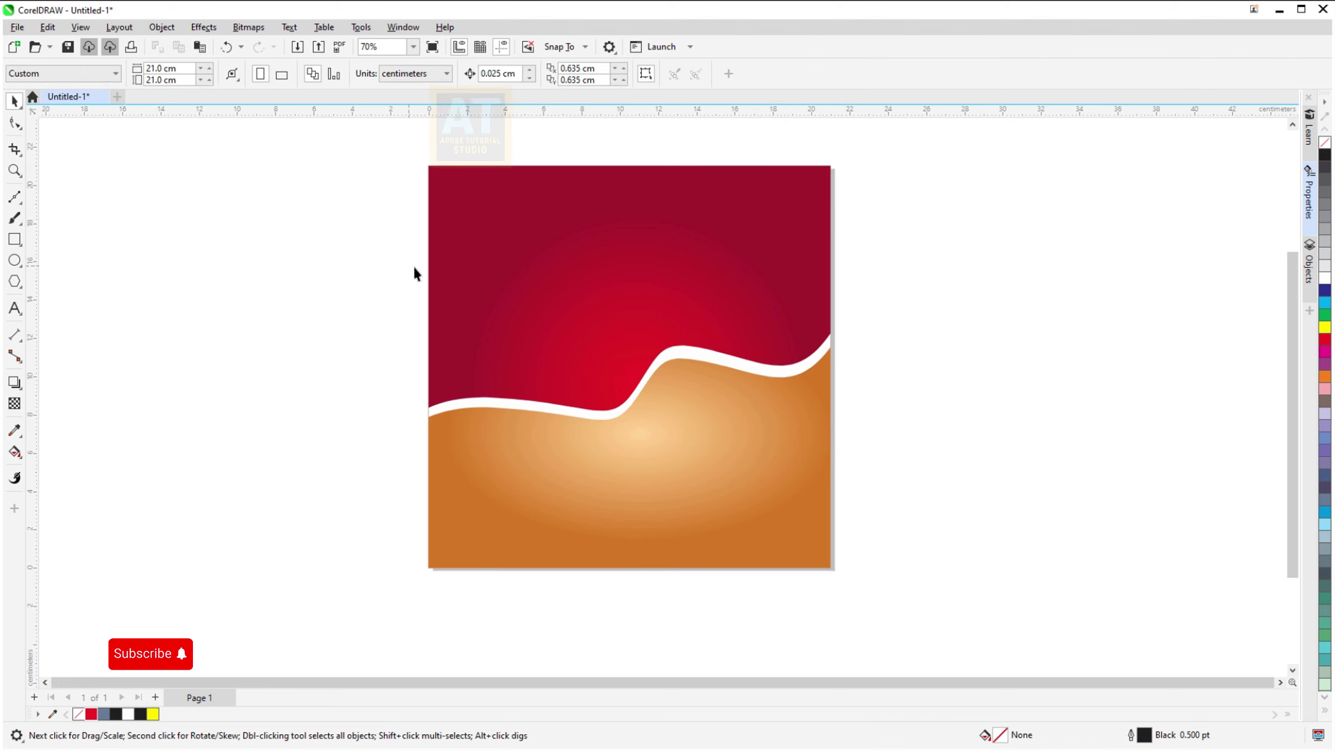
pyautogui.hotkey('shift', 'F4')
# Import the burger photo, centre it on the page and scale it to about 14.2 × 10.3 cm
pyautogui.click(298, 47)
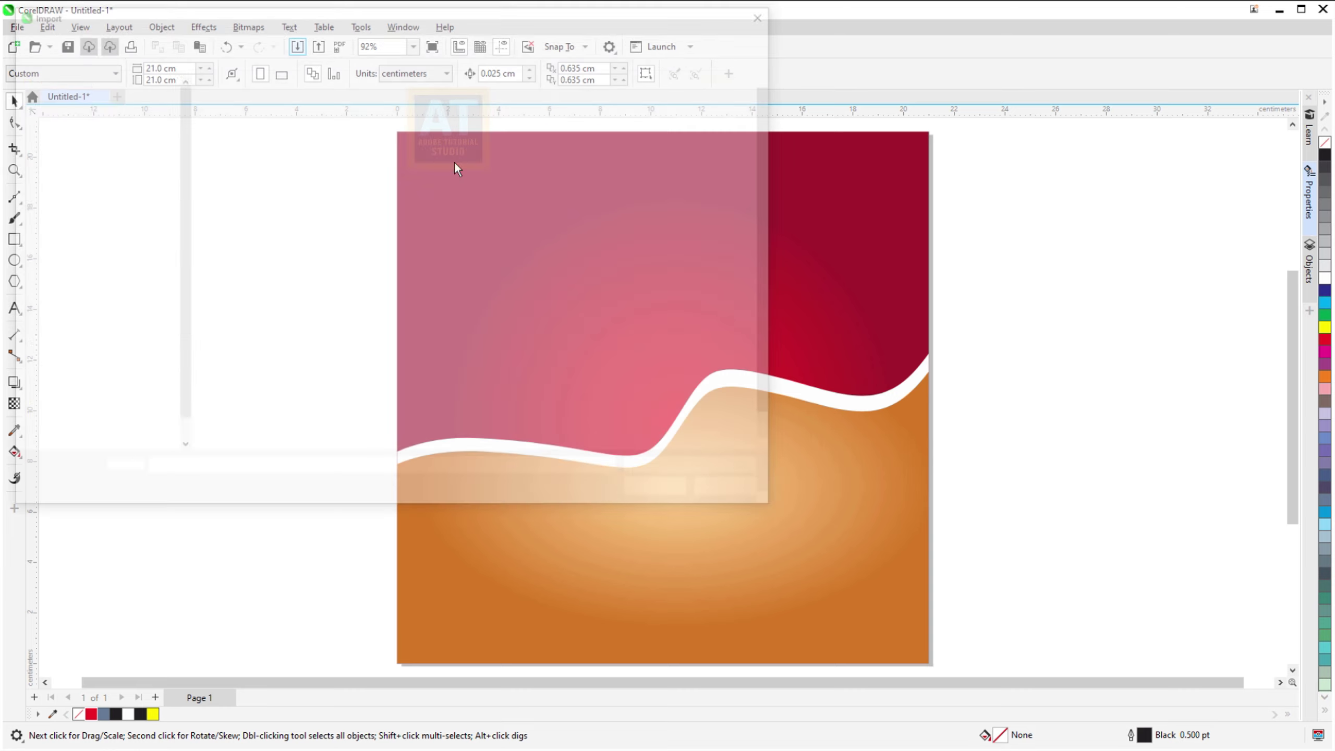
pyautogui.click(559, 207)
pyautogui.doubleClick(558, 206)
pyautogui.moveTo(566, 290); pyautogui.dragTo(846, 505)
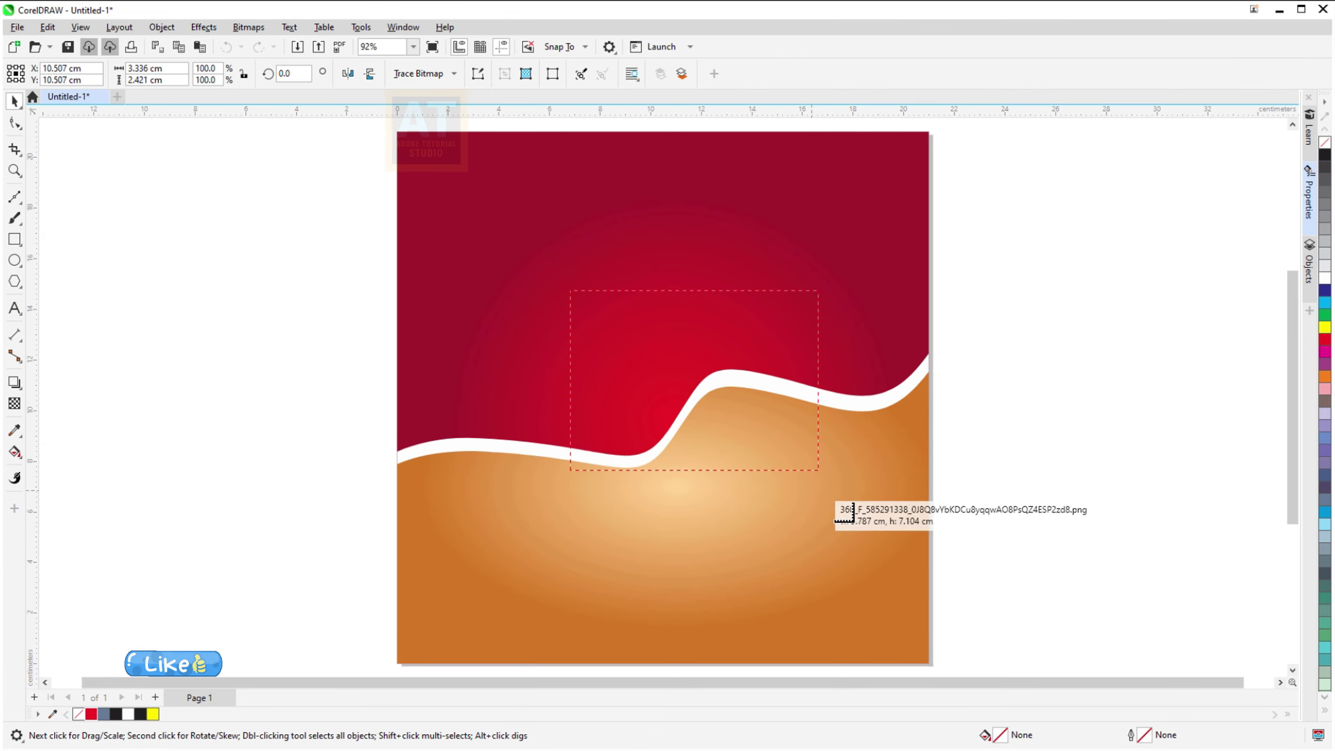
pyautogui.moveTo(715, 417)
pyautogui.mouseDown()
pyautogui.moveTo(676, 420)
pyautogui.moveTo(675, 476)
pyautogui.mouseUp()
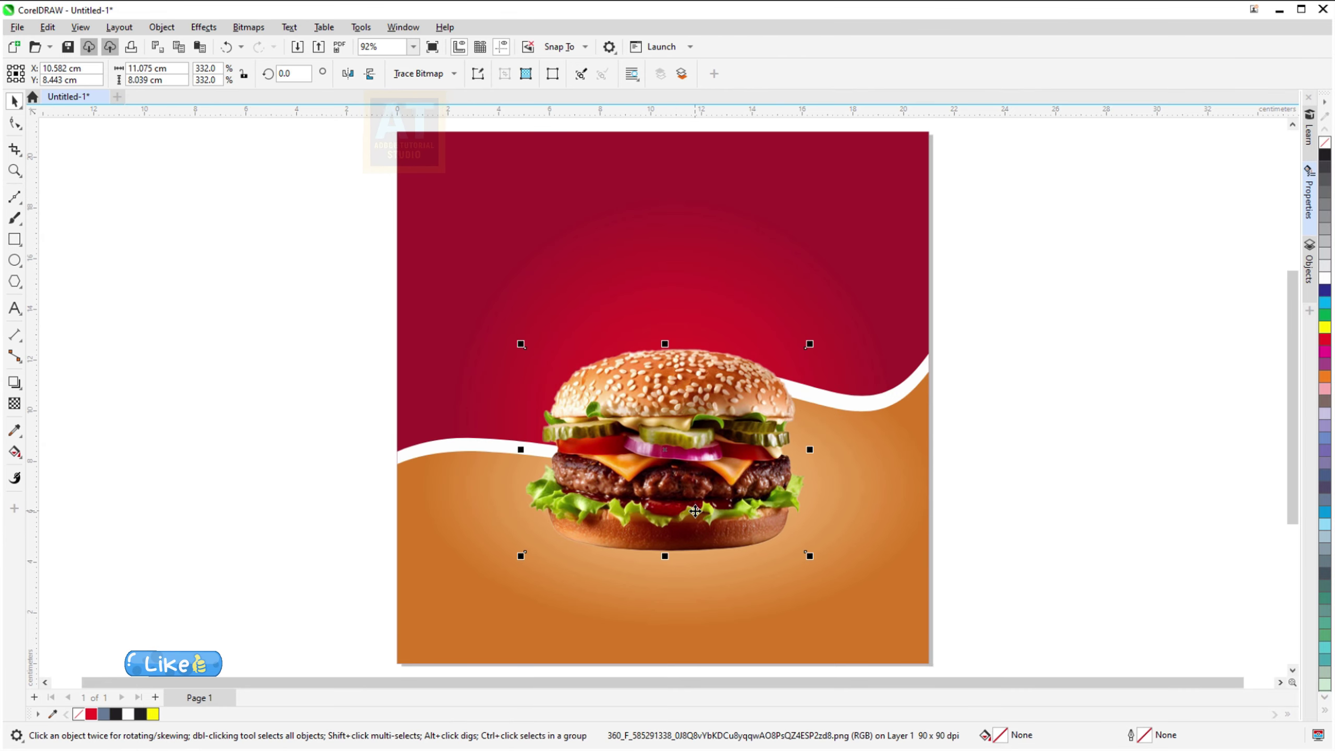
pyautogui.moveTo(809, 555); pyautogui.dragTo(849, 584)
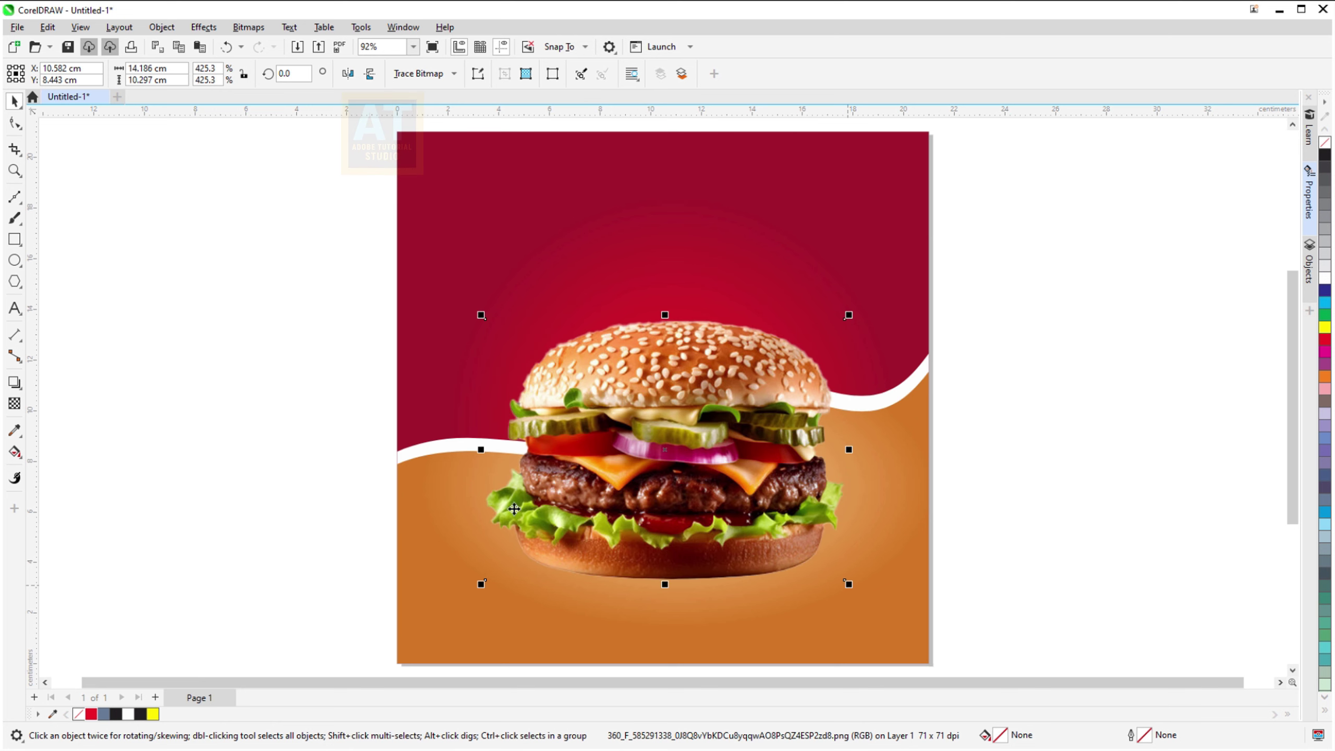
pyautogui.click(17, 271)
# Draw a flat black ellipse with no outline beneath the burger
pyautogui.click(58, 259)
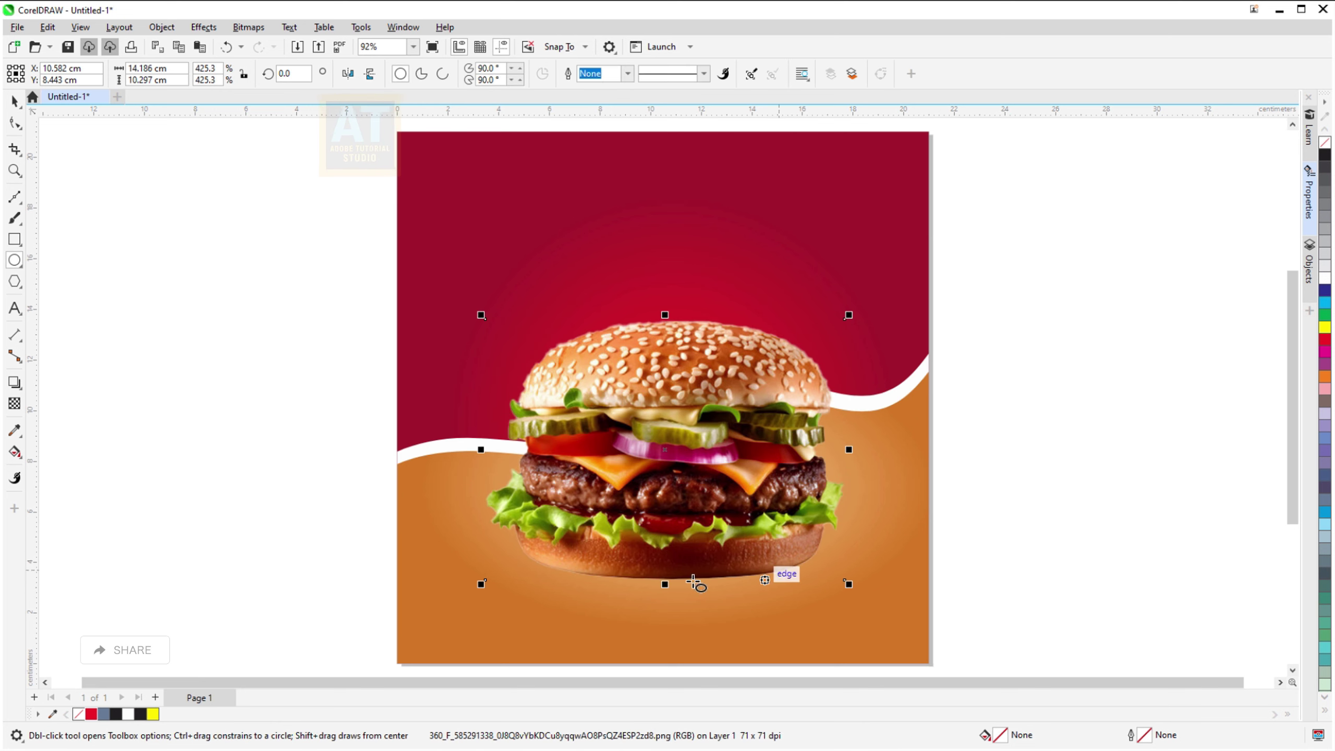
pyautogui.moveTo(521, 553); pyautogui.dragTo(846, 601)
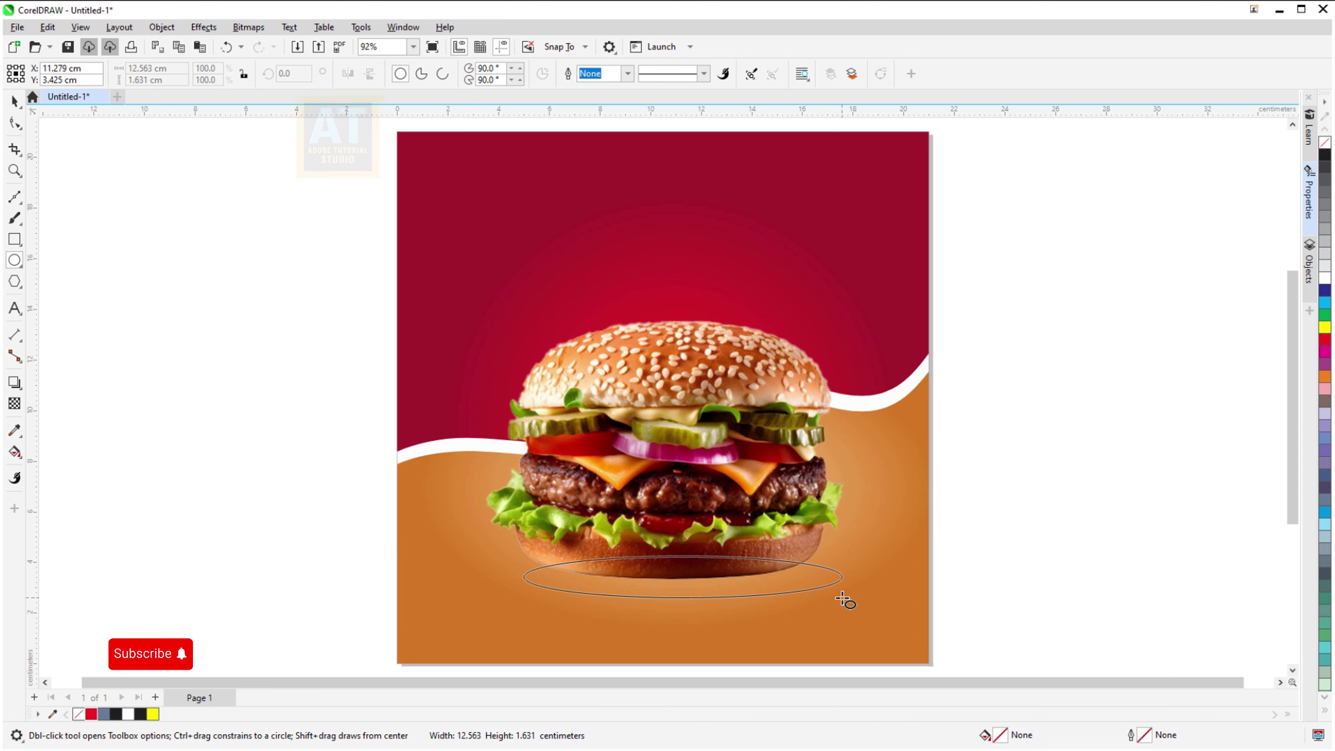
pyautogui.click(1326, 156)
pyautogui.rightClick(1326, 141)
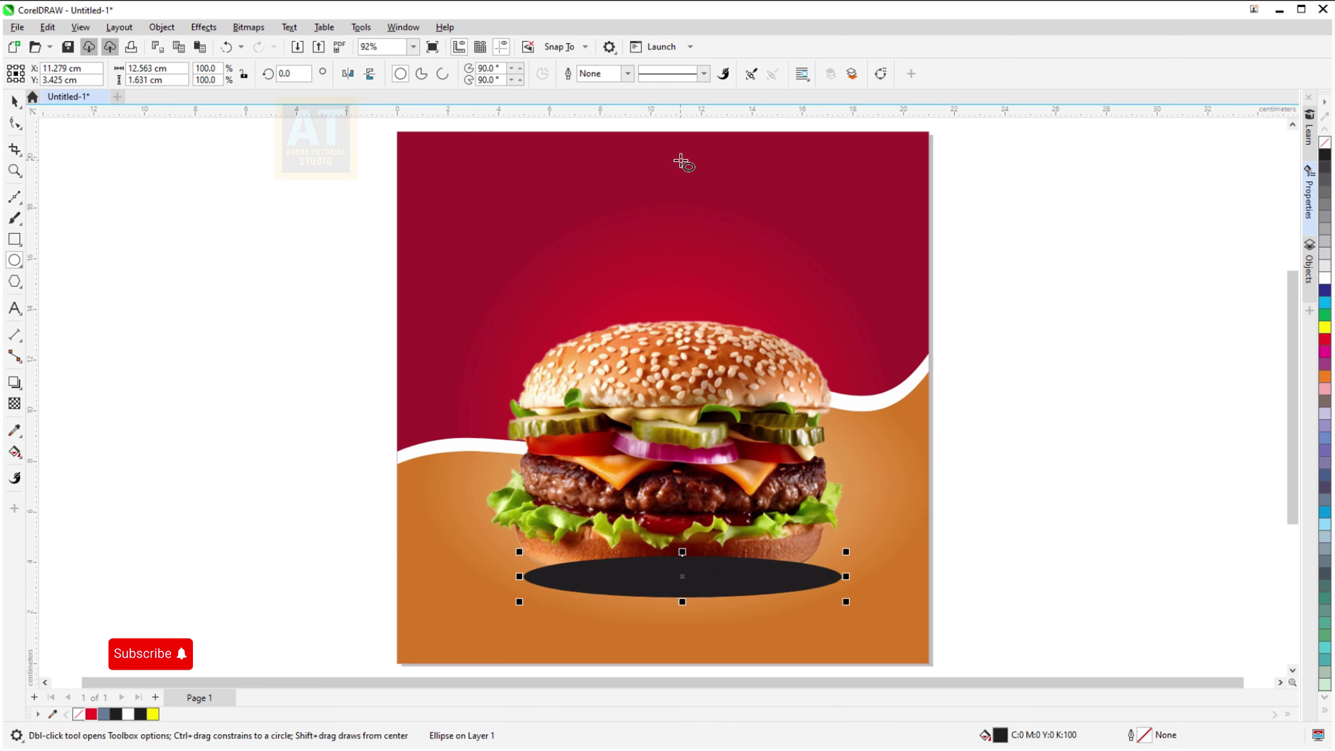
pyautogui.click(15, 101)
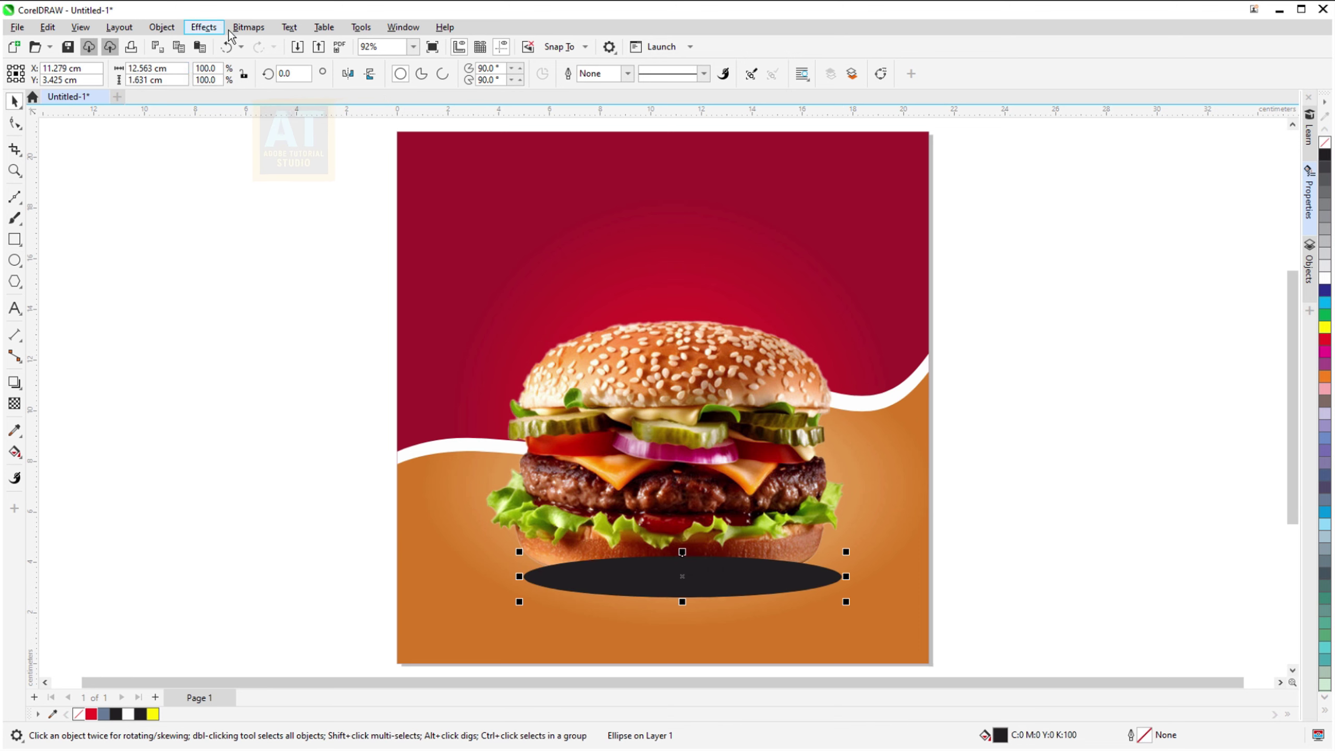
# Convert the ellipse to a bitmap and soften it with a 21-radius Gaussian Blur
pyautogui.click(248, 27)
pyautogui.click(668, 464)
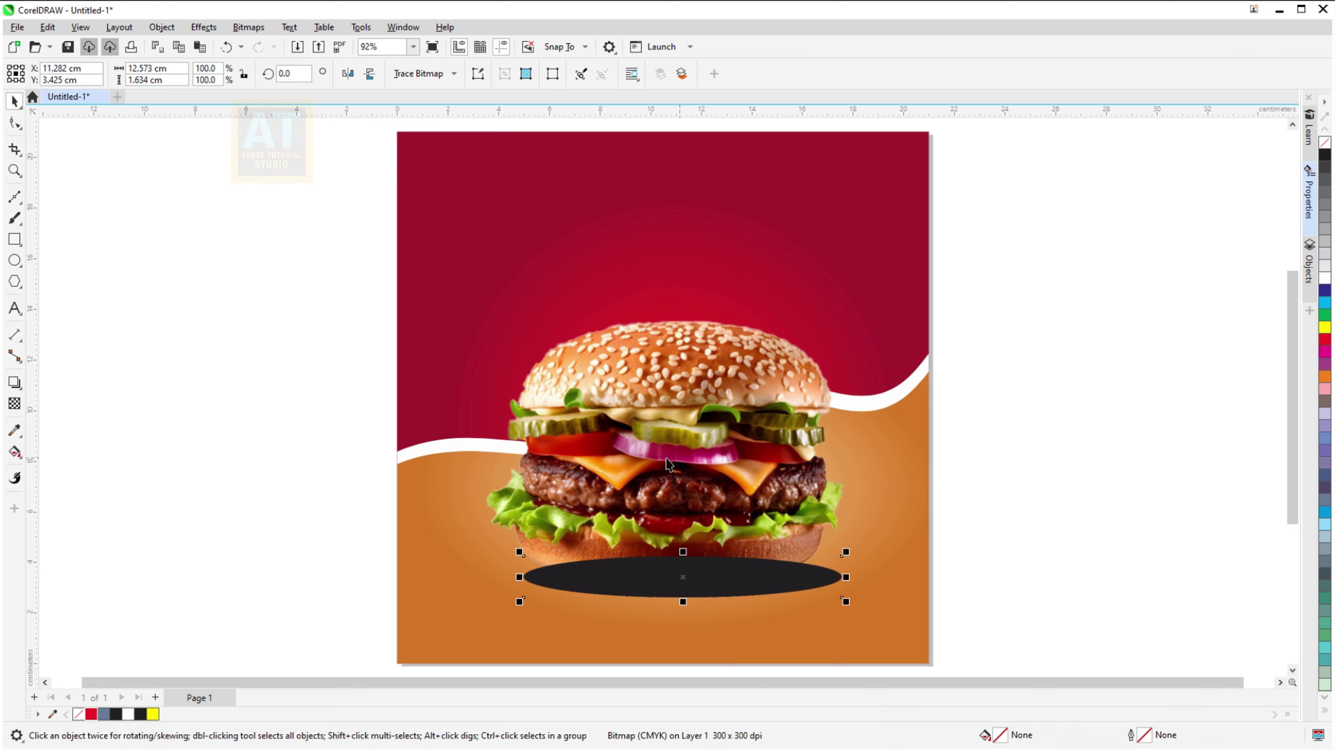
pyautogui.click(248, 26)
pyautogui.moveTo(203, 27)
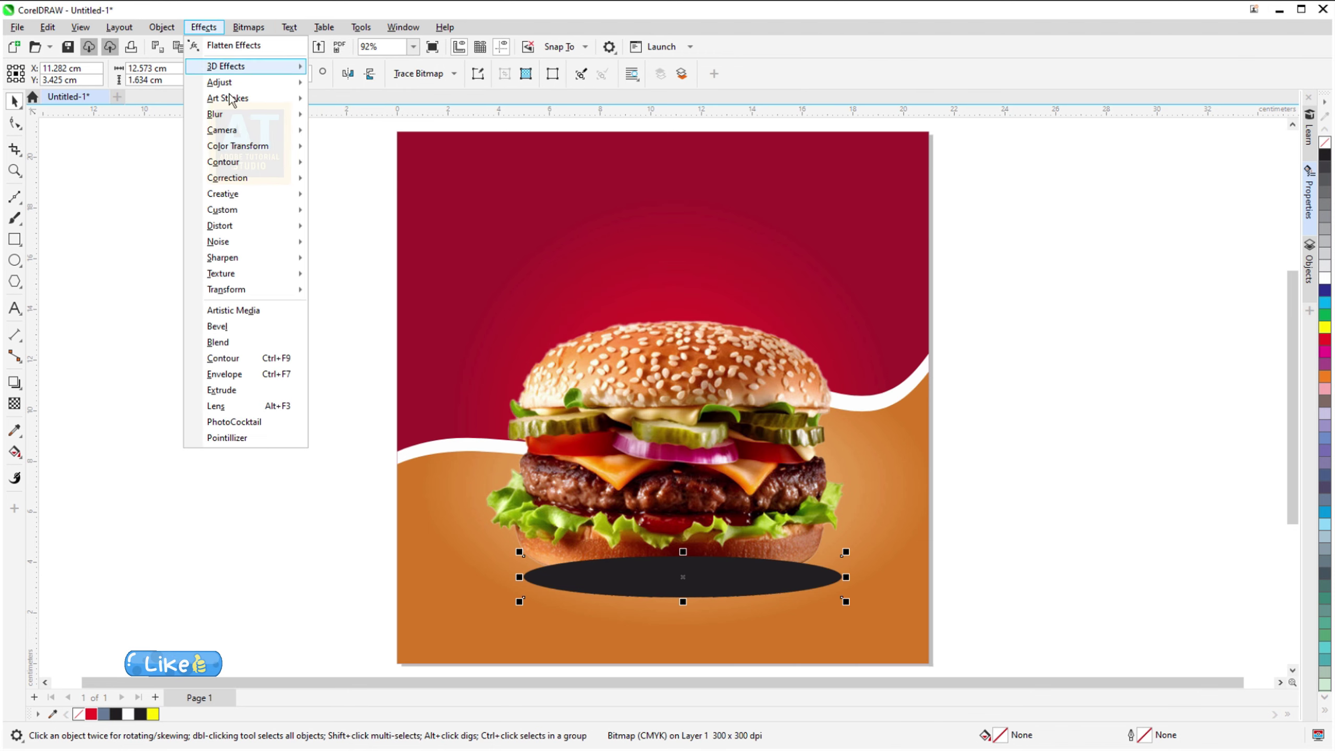
pyautogui.click(363, 170)
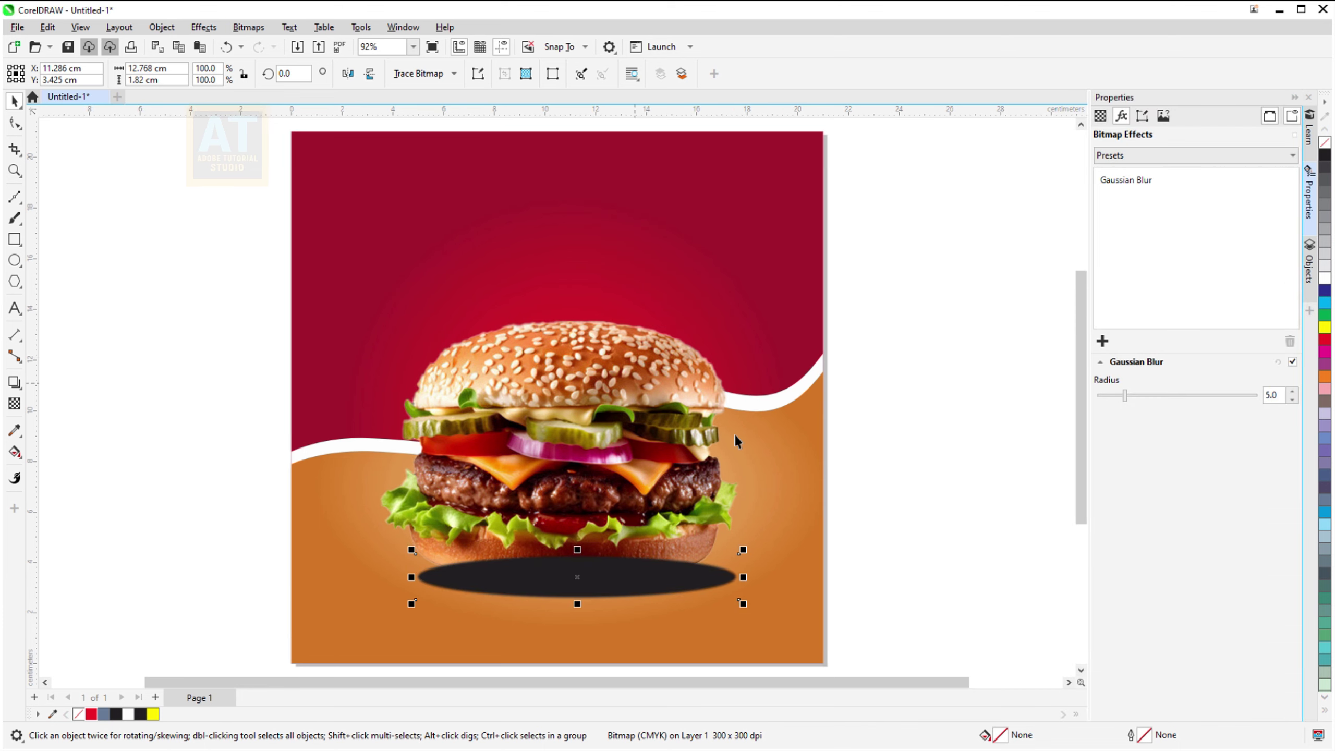
pyautogui.moveTo(1143, 399); pyautogui.dragTo(1165, 397)
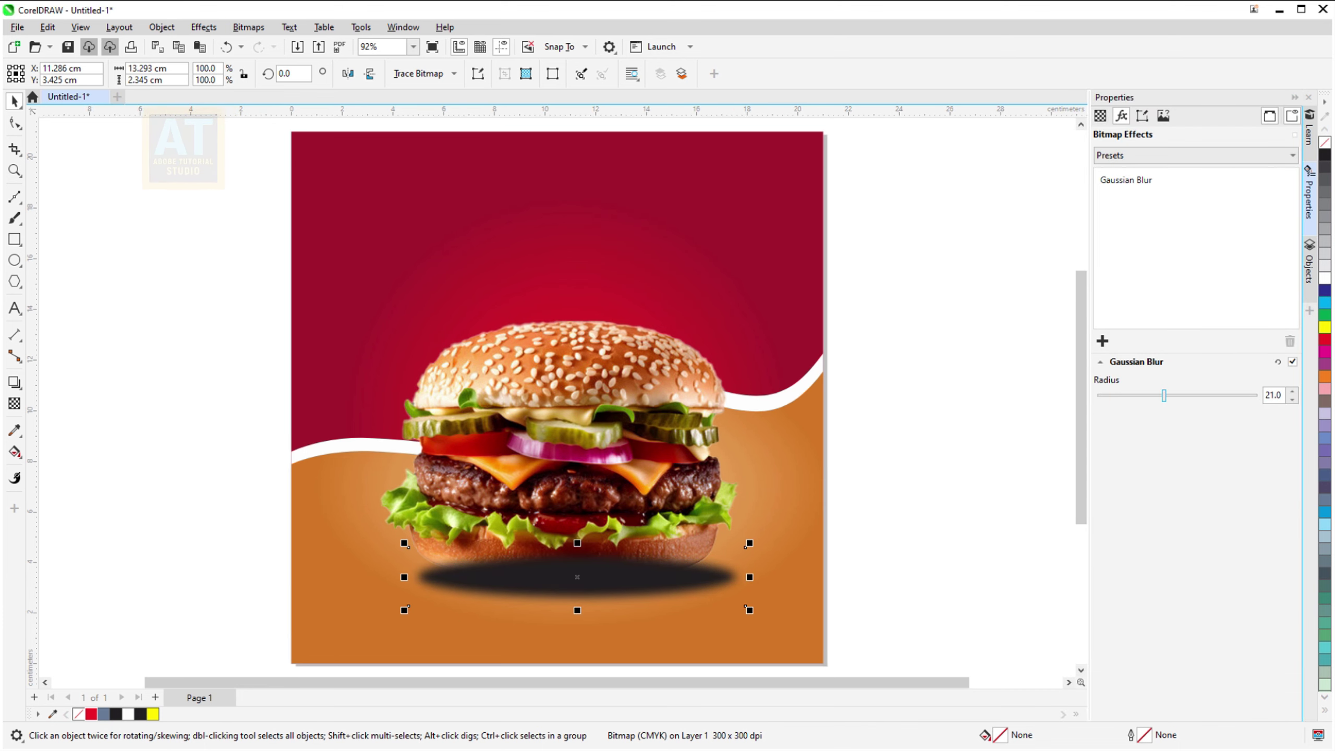
pyautogui.press('Escape')
pyautogui.click(516, 354)
pyautogui.rightClick(515, 353)
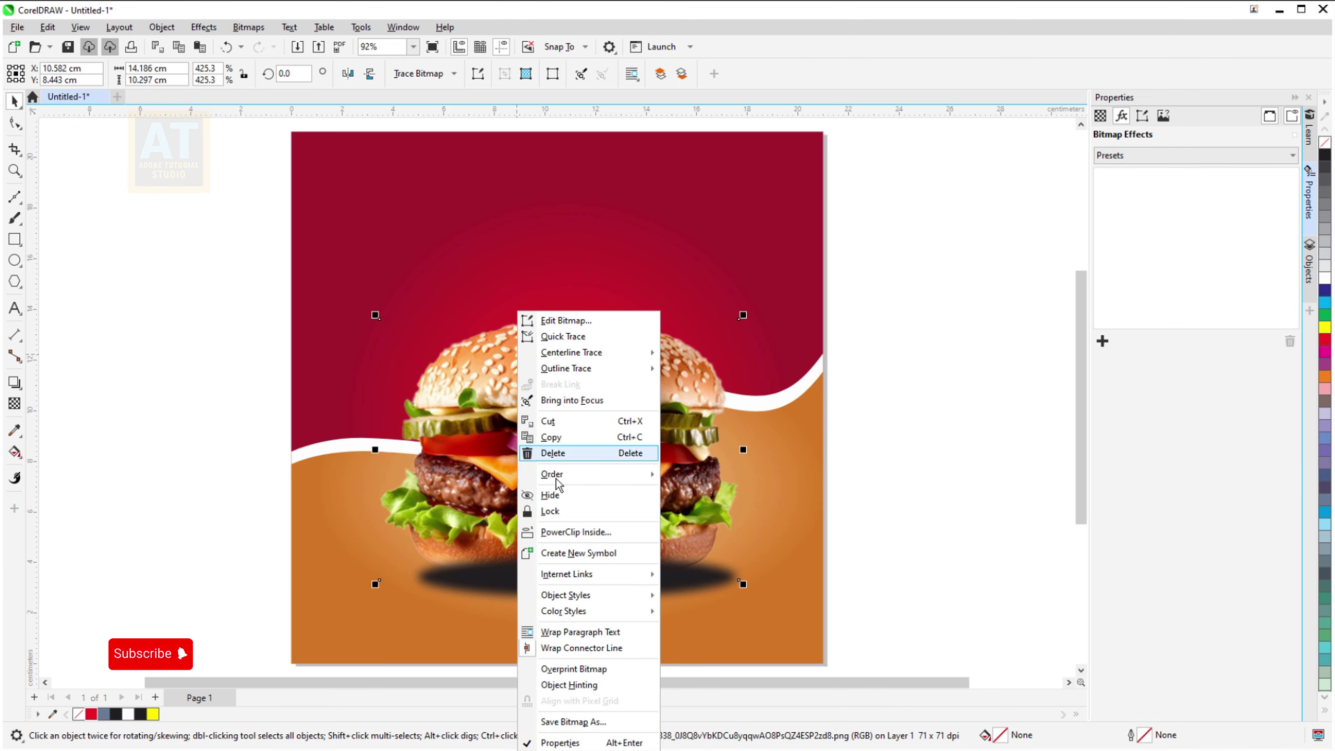
# Bring the burger to the front and resize the shadow to about 14.35 cm wide and flatter
pyautogui.click(694, 472)
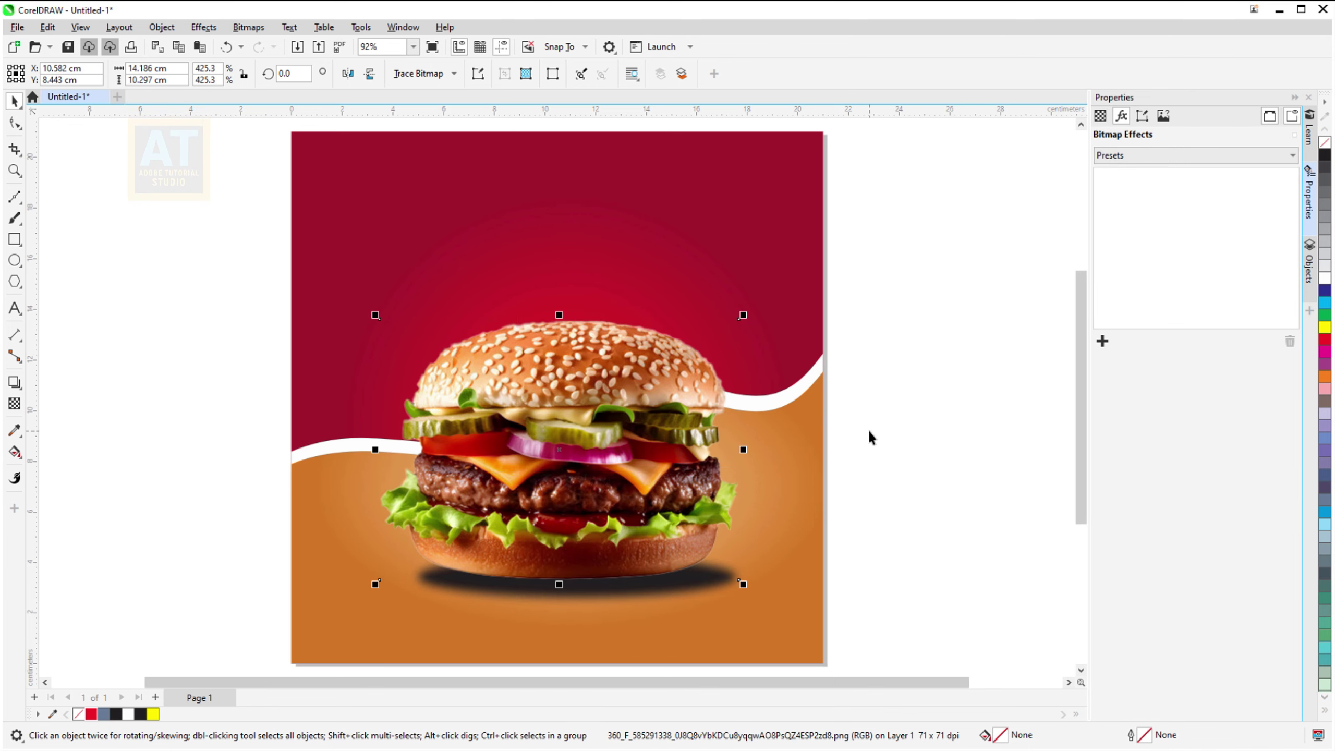
pyautogui.click(729, 587)
pyautogui.moveTo(757, 548); pyautogui.dragTo(766, 546)
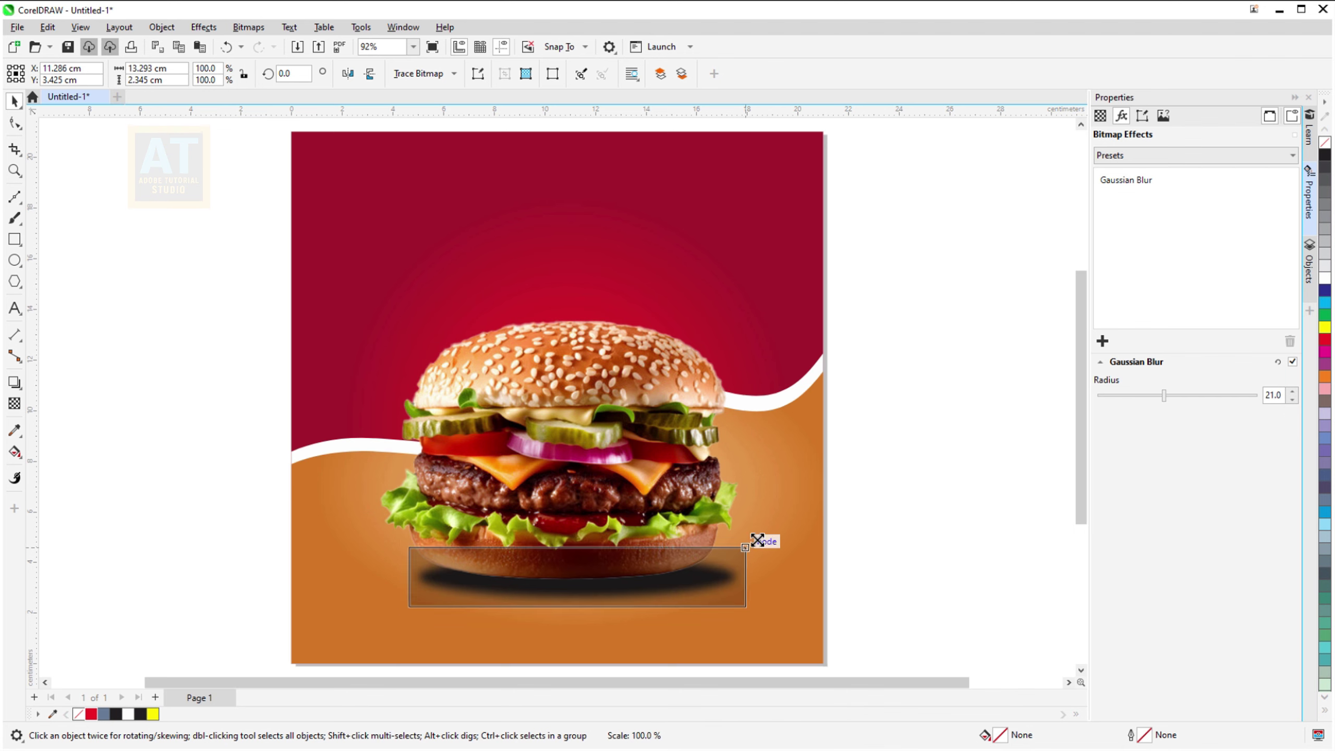
pyautogui.moveTo(578, 611); pyautogui.dragTo(579, 598)
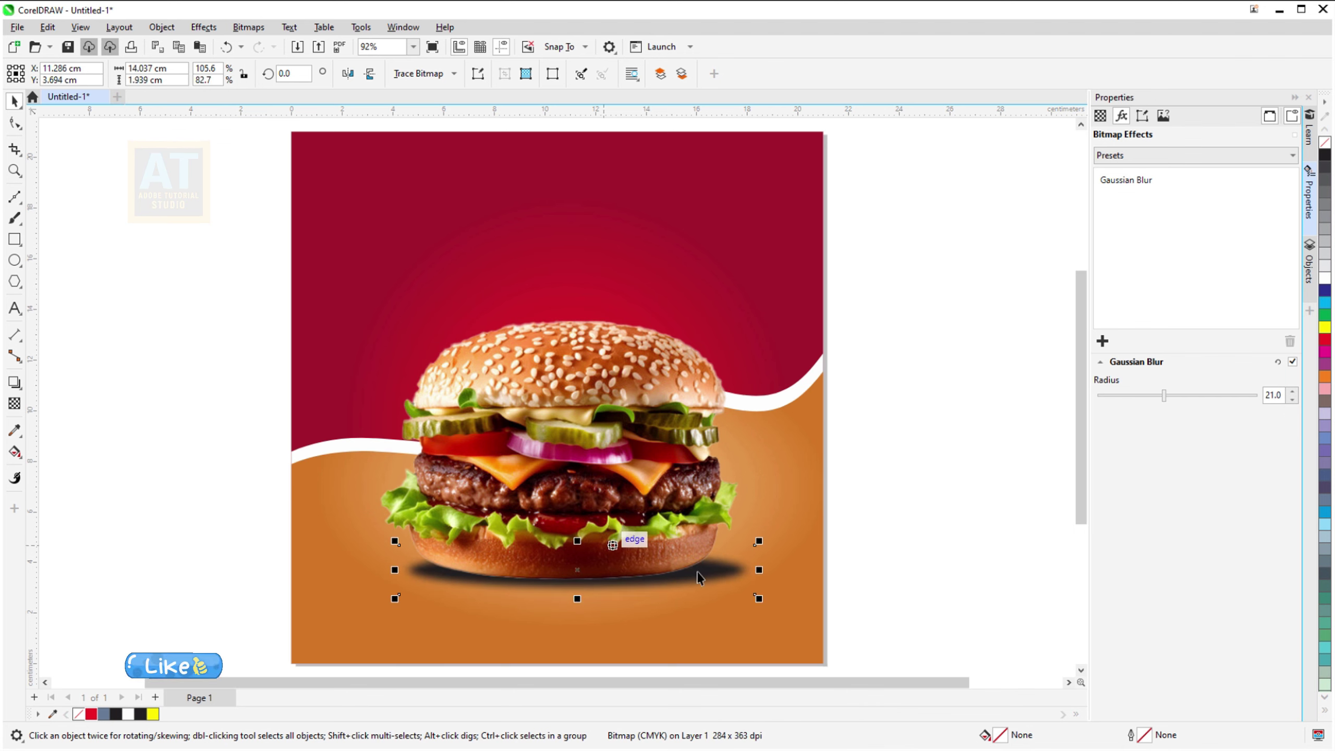
pyautogui.moveTo(759, 569); pyautogui.dragTo(770, 570)
# Align the burger and shadow centres horizontally
pyautogui.keyDown('shift'); pyautogui.click(558, 465); pyautogui.keyUp('shift')
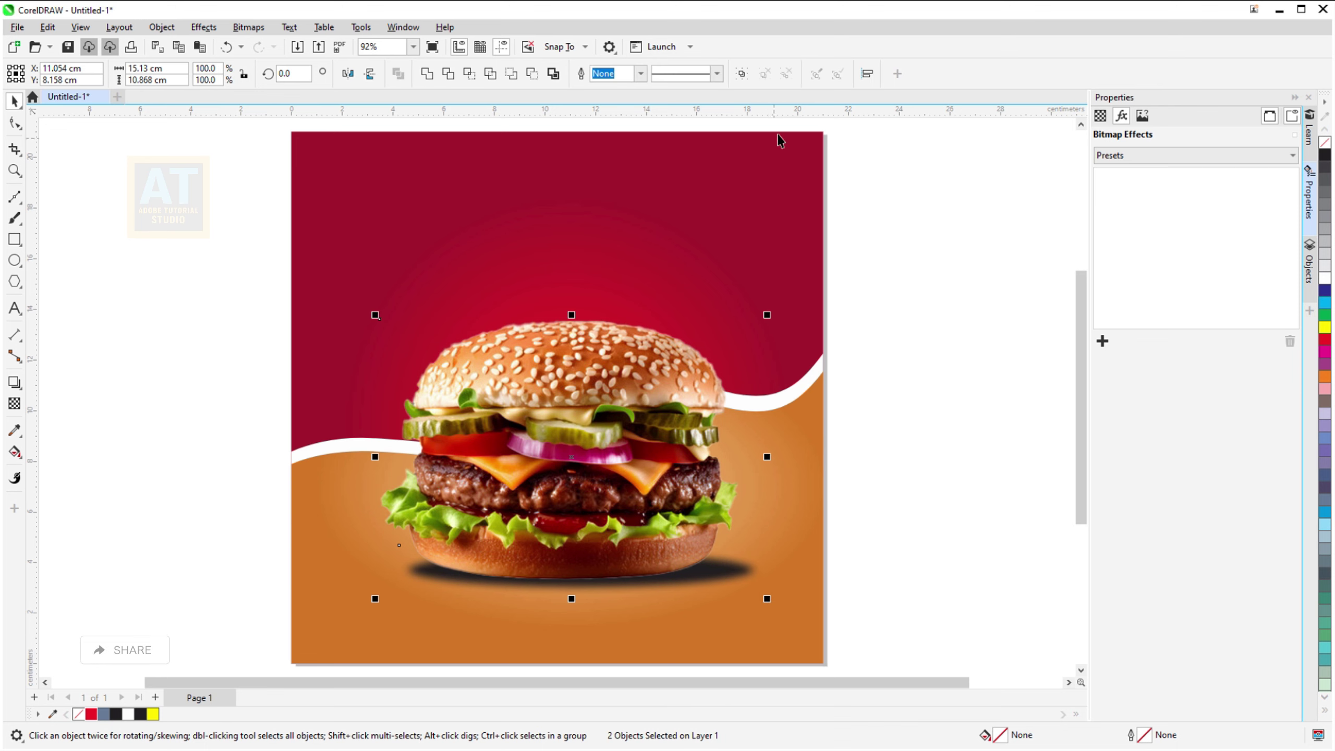
pyautogui.click(869, 75)
pyautogui.click(1103, 138)
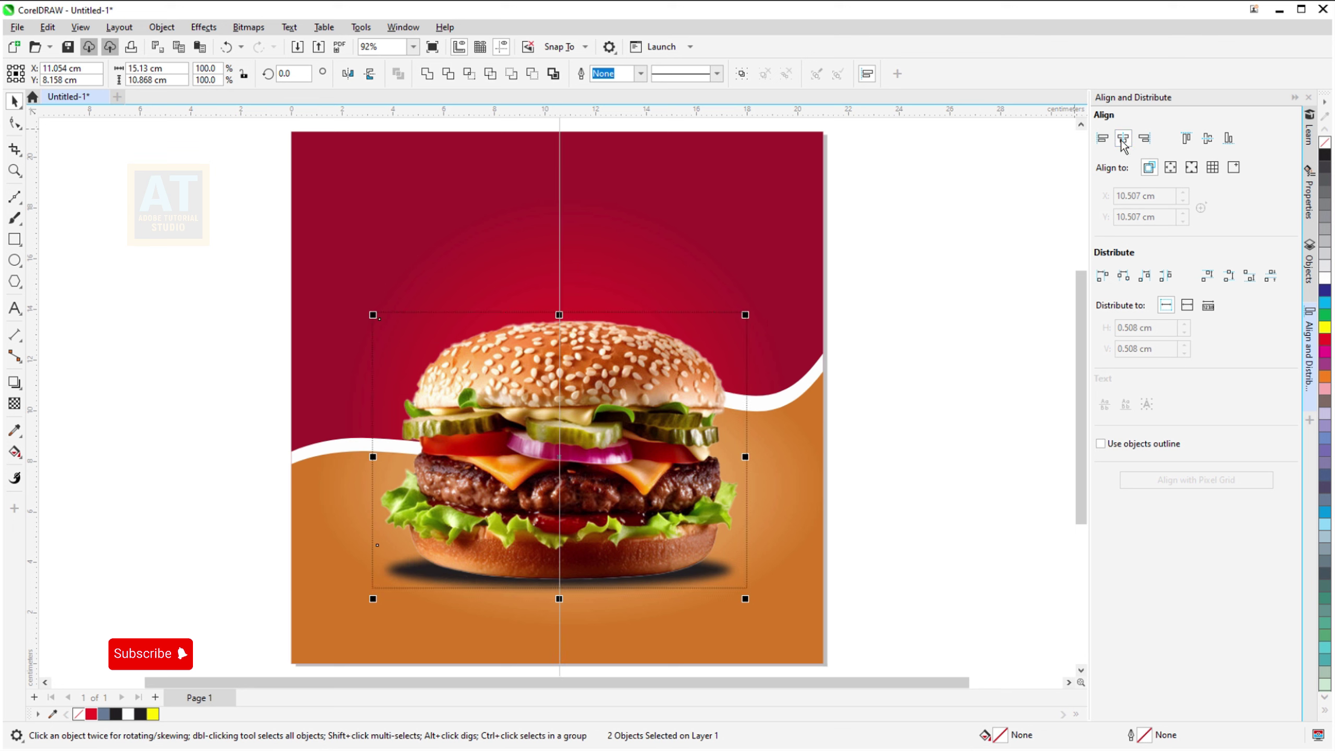
pyautogui.click(882, 461)
pyautogui.click(718, 577)
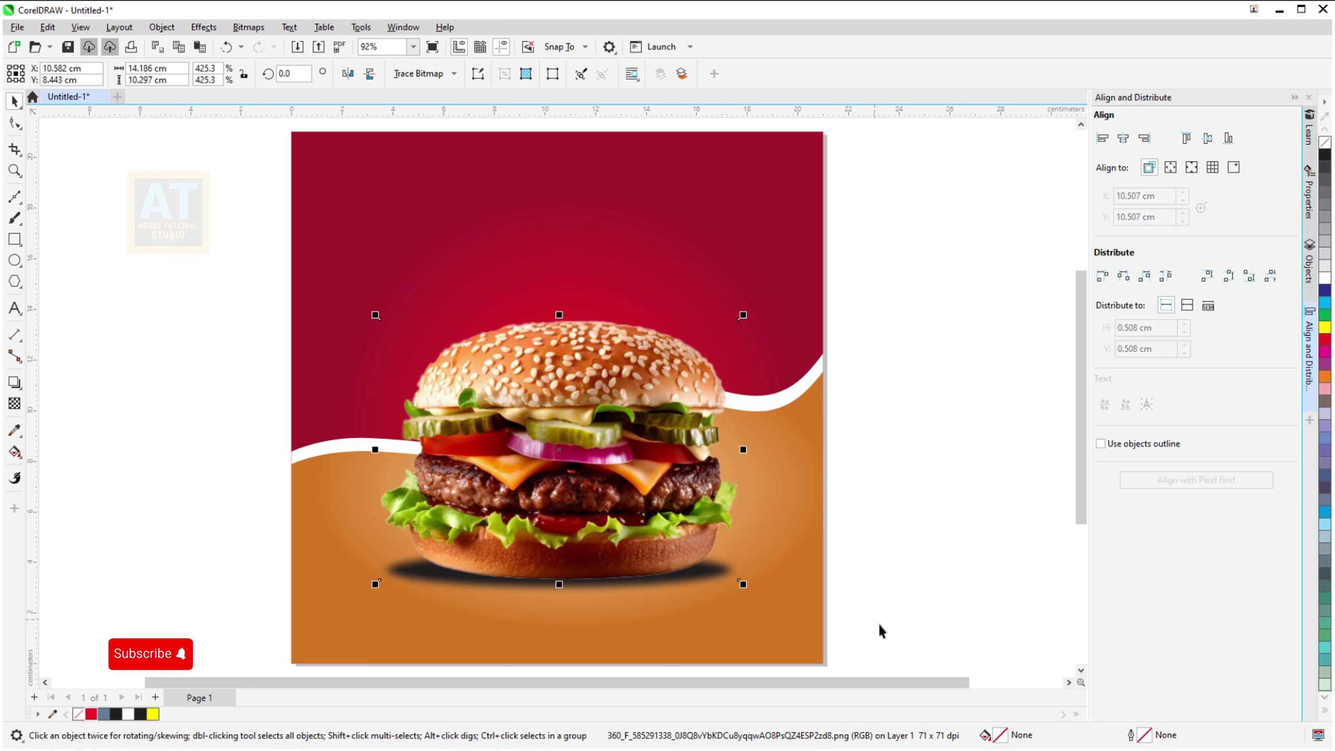
pyautogui.moveTo(881, 631); pyautogui.dragTo(299, 495)
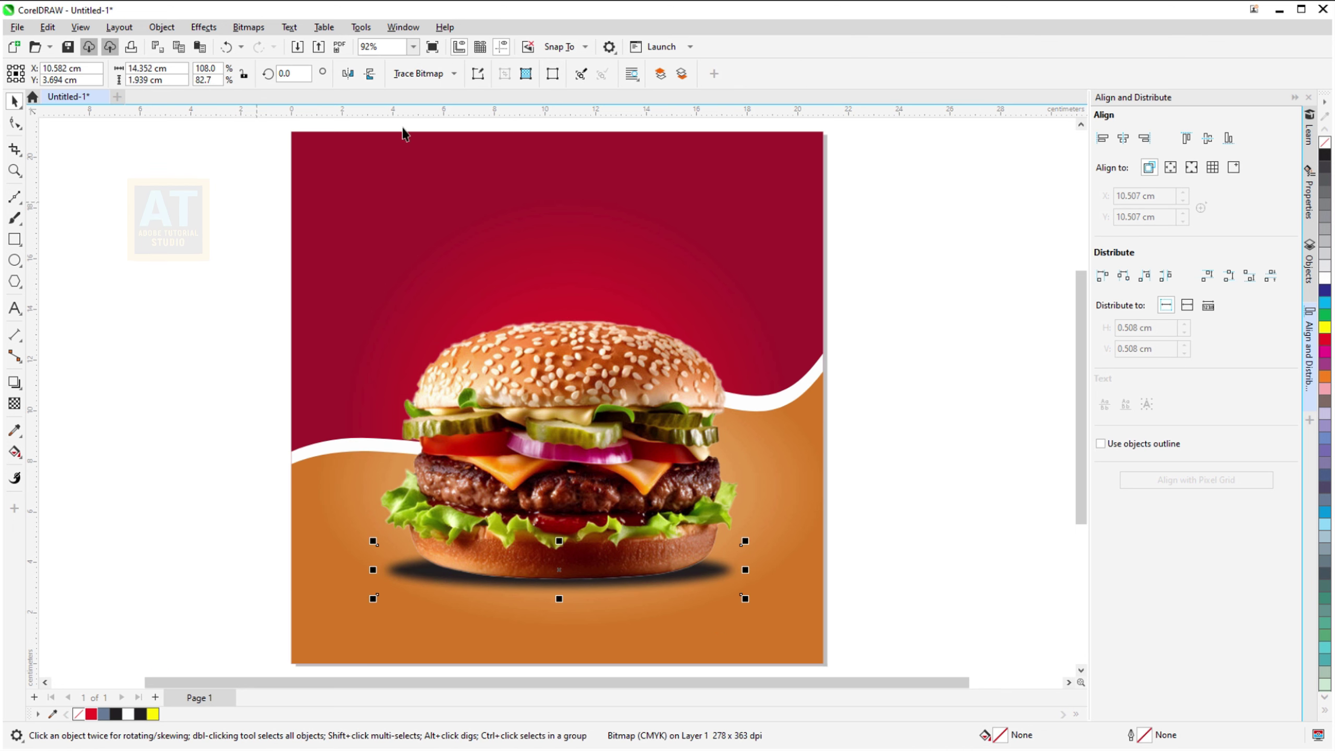
# Give the shadow a Multiply transparency
pyautogui.click(14, 402)
pyautogui.click(197, 73)
pyautogui.click(187, 147)
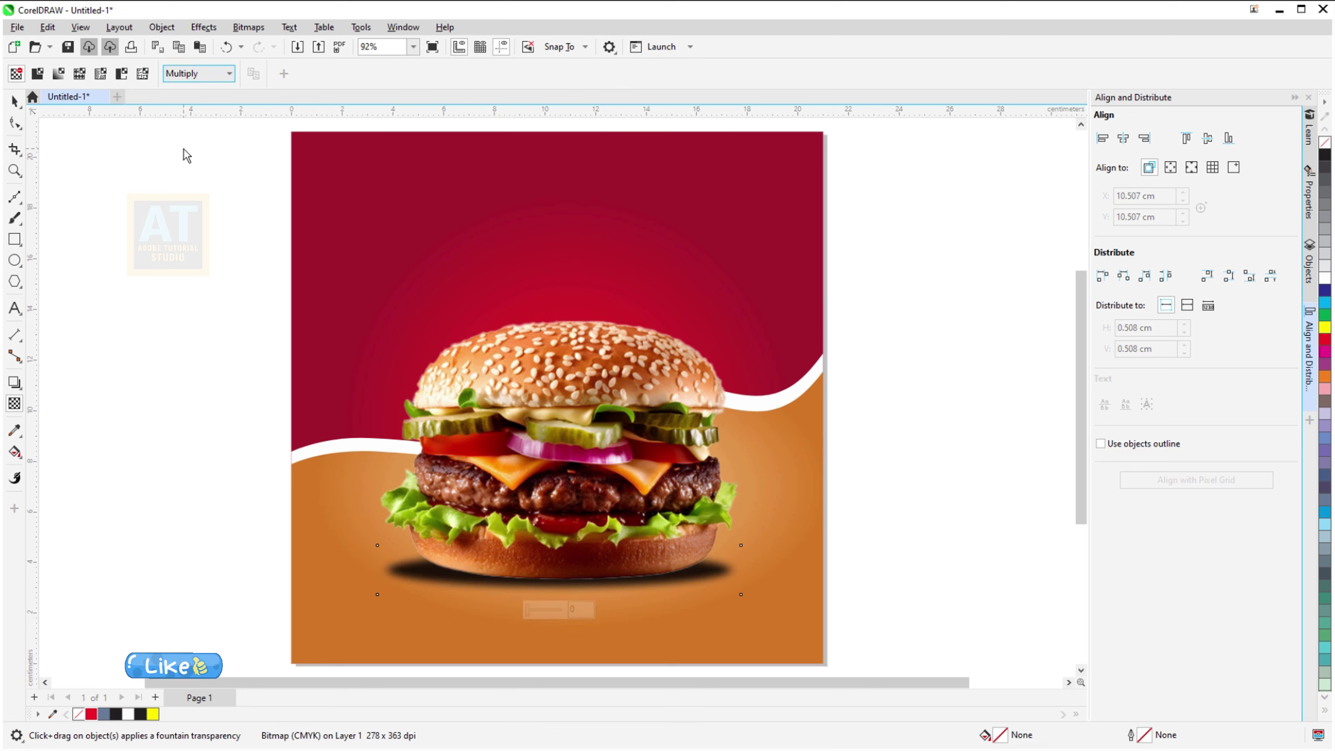
pyautogui.click(531, 610)
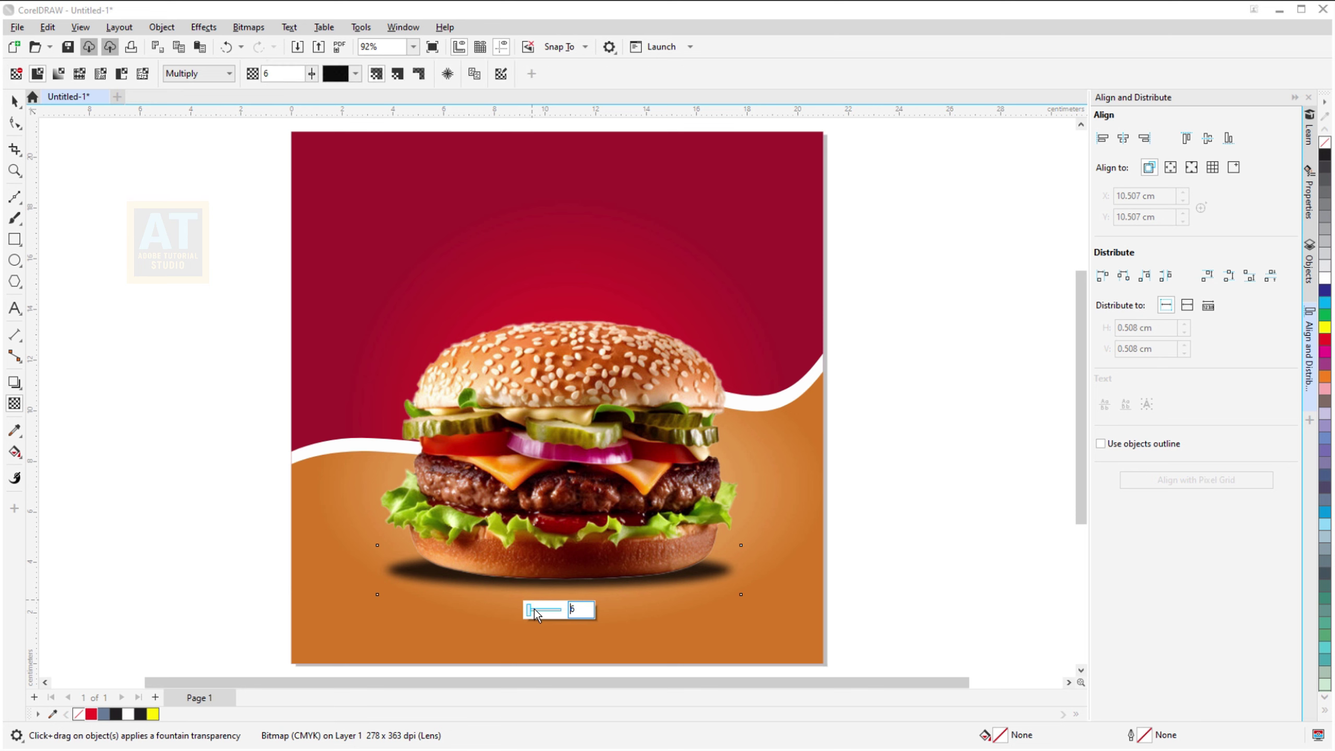
# Group the burger with its shadow and nudge the group slightly down
pyautogui.click(15, 100)
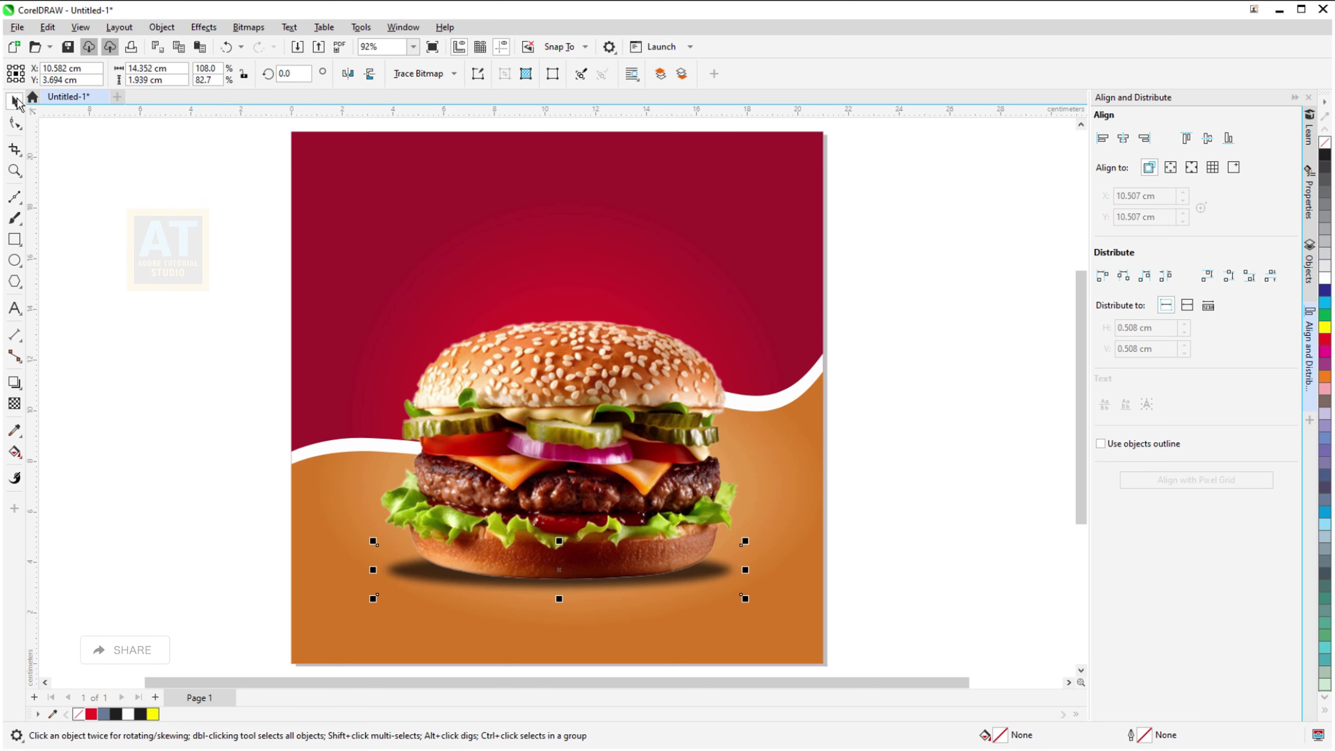
pyautogui.click(246, 289)
pyautogui.moveTo(789, 620); pyautogui.dragTo(789, 620)
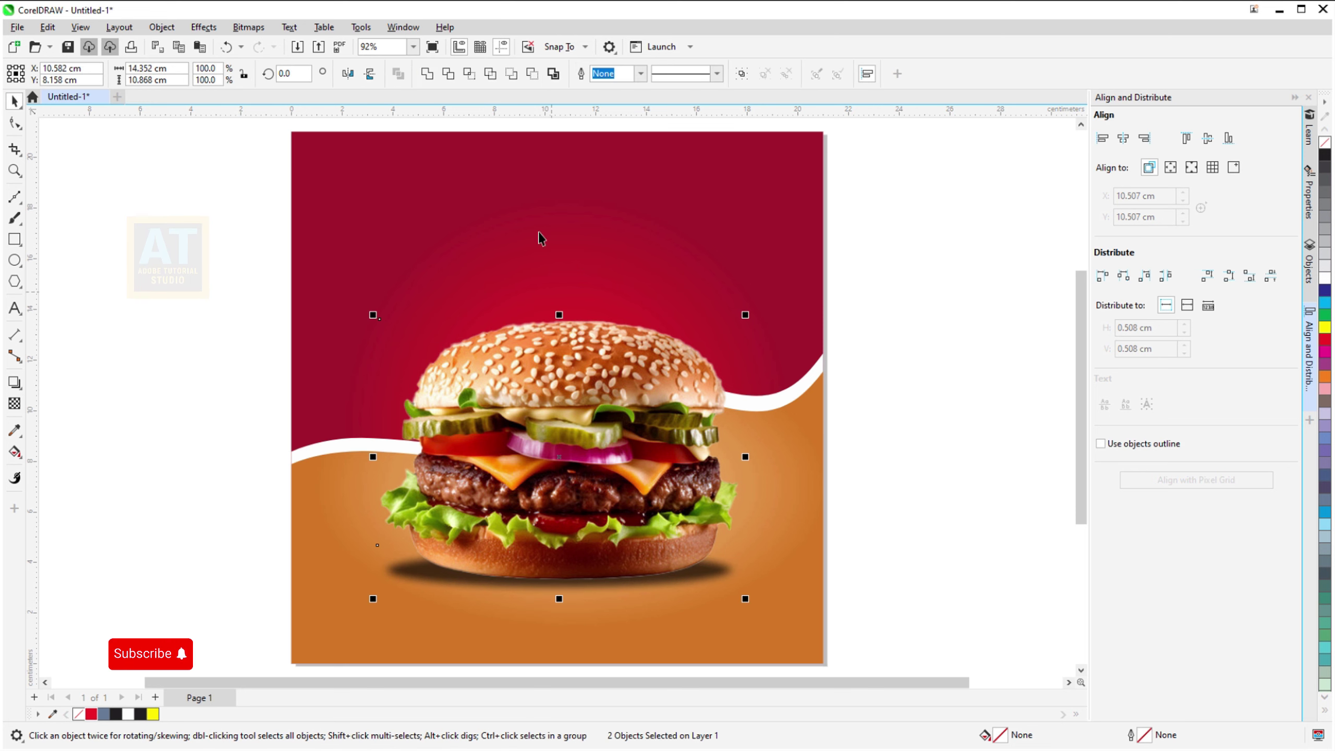
pyautogui.click(741, 73)
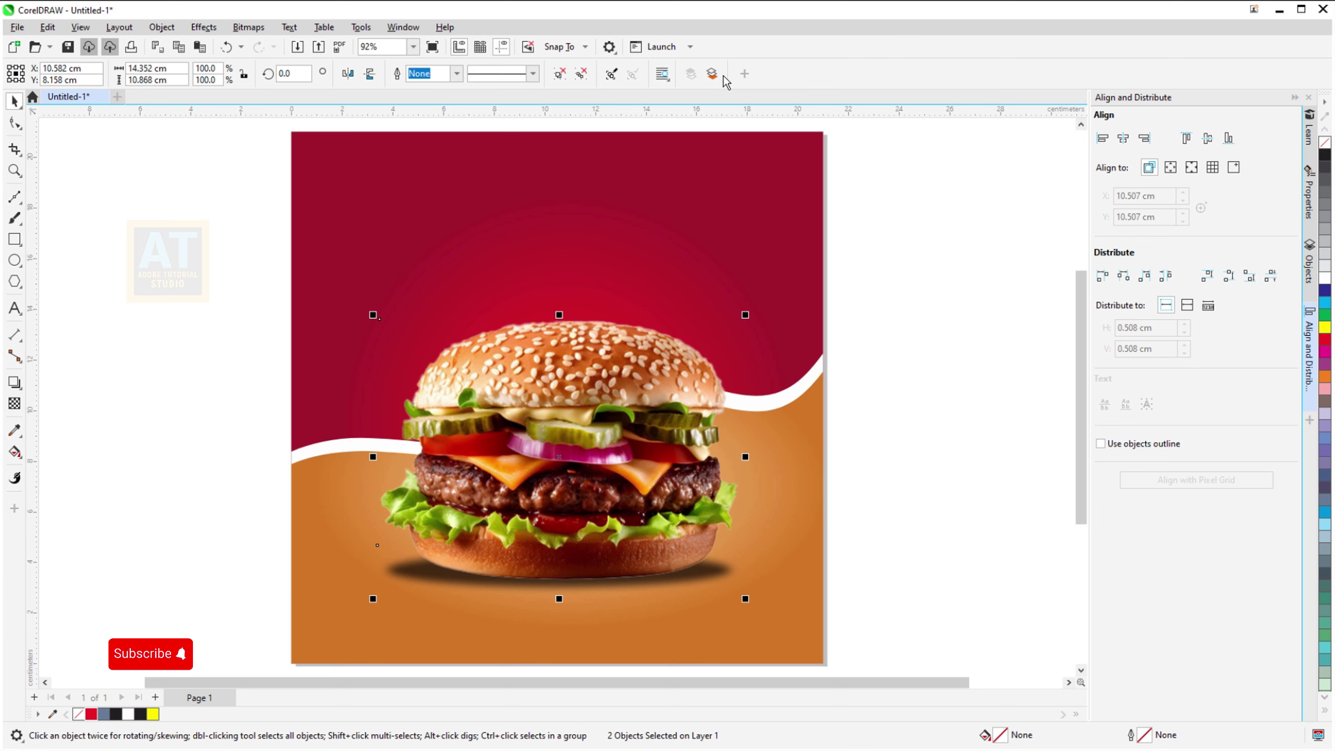
pyautogui.click(1295, 97)
pyautogui.click(1010, 338)
pyautogui.click(653, 440)
pyautogui.moveTo(653, 439); pyautogui.dragTo(653, 448)
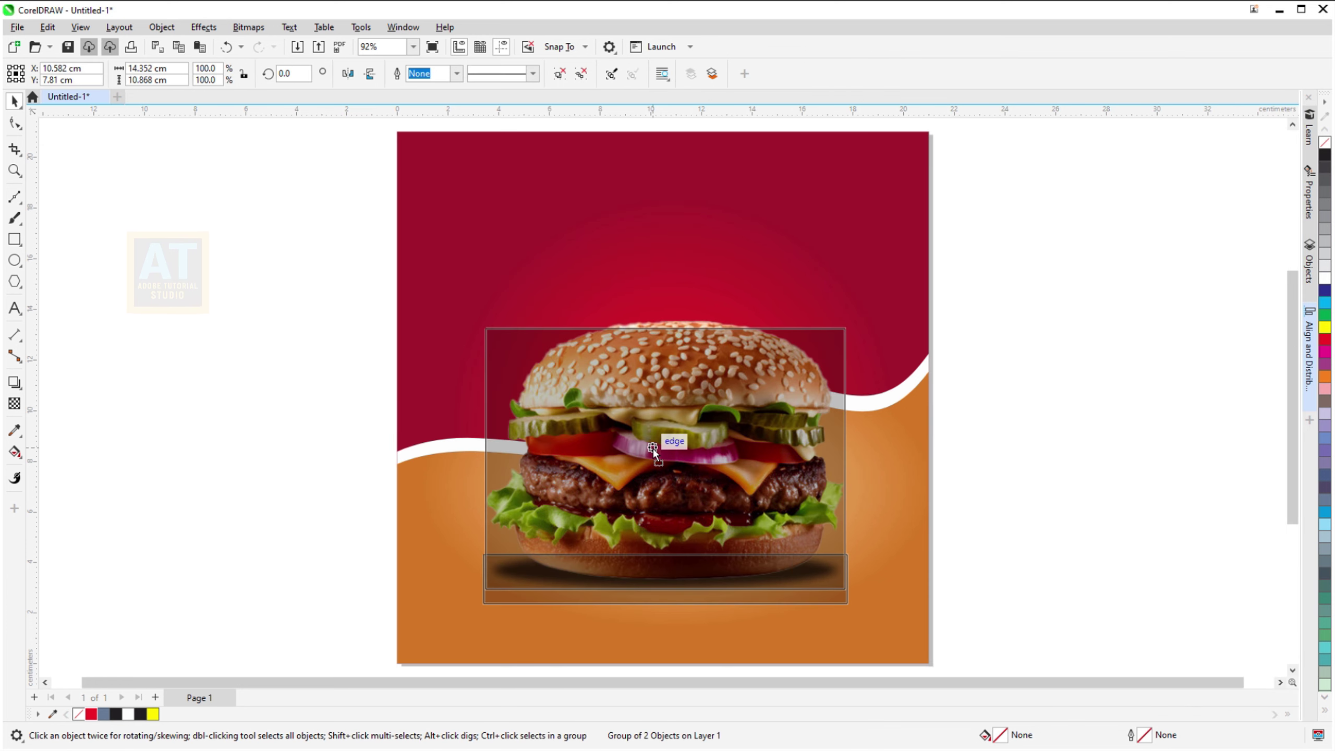
pyautogui.click(14, 308)
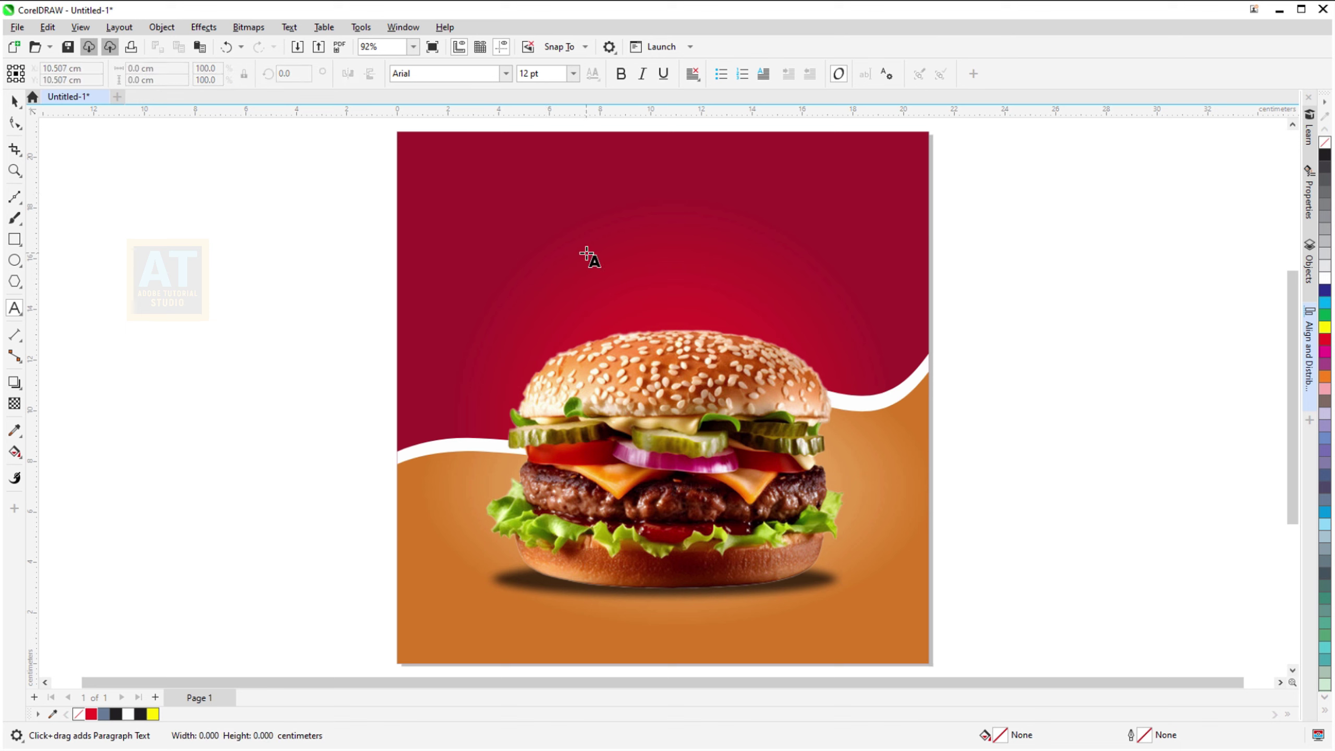
# Add a 'Burger' headline in the Lemon font, enlarged to about 91 pt
pyautogui.click(506, 74)
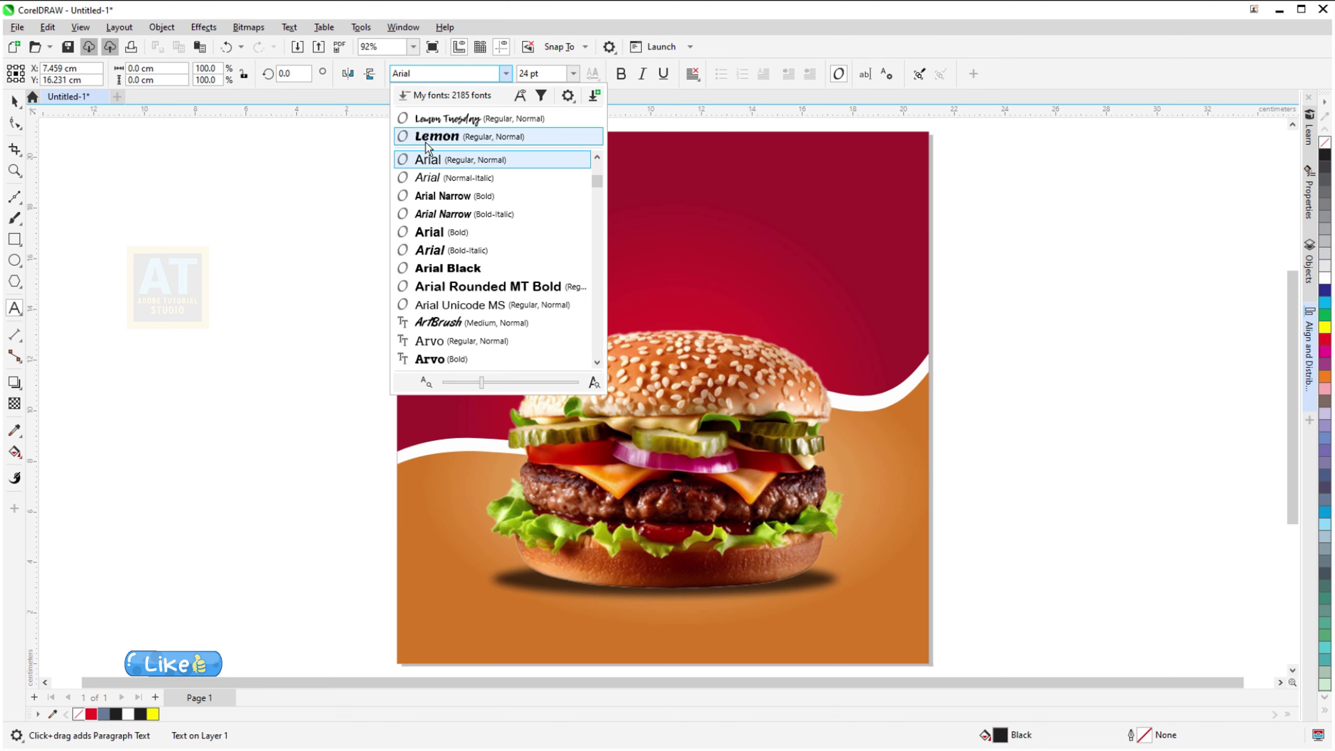
pyautogui.click(425, 138)
pyautogui.write('Burger')
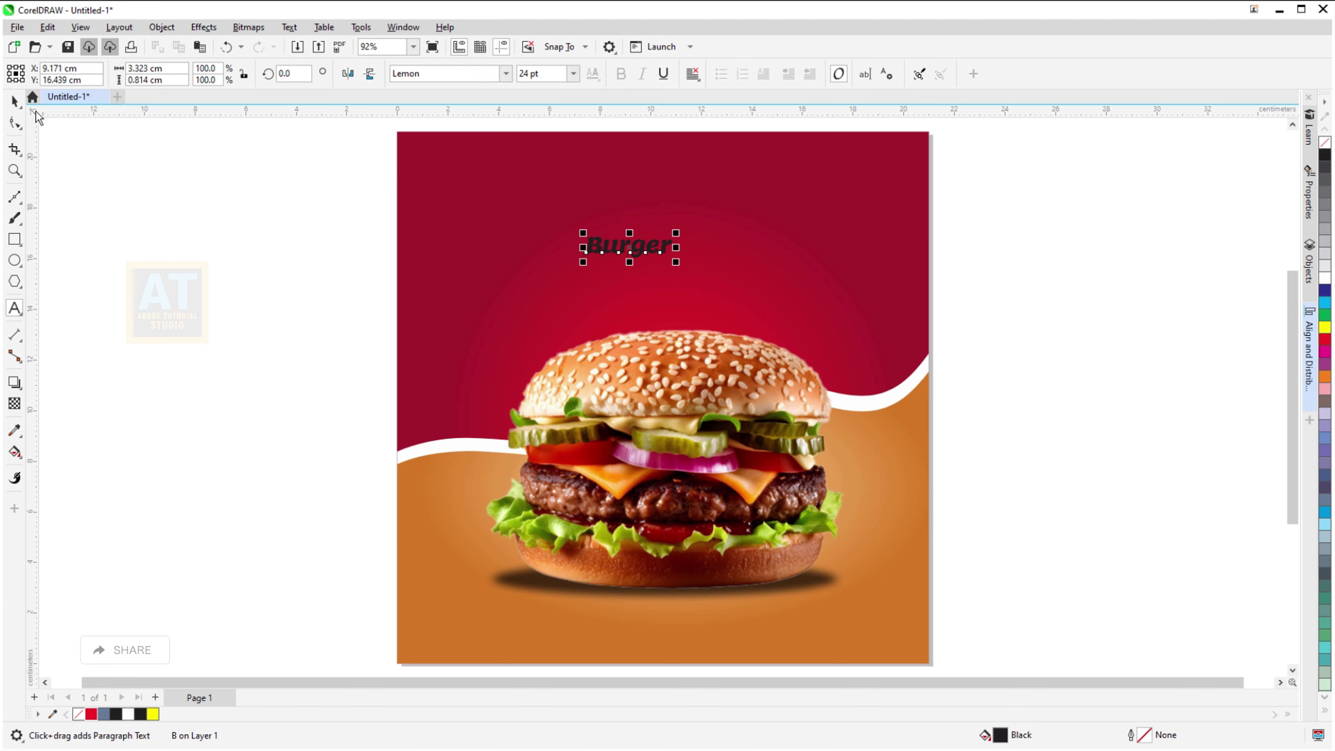
pyautogui.click(15, 102)
pyautogui.moveTo(675, 262); pyautogui.dragTo(792, 292)
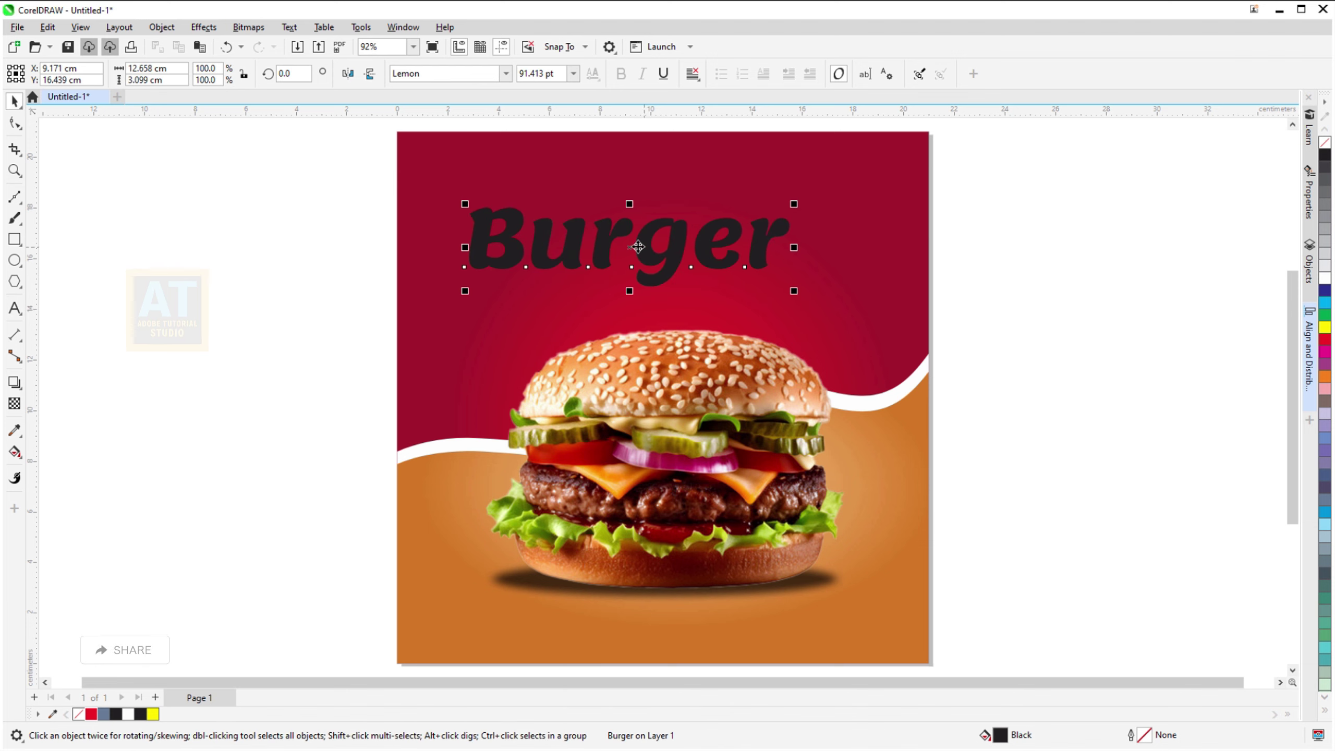
# Duplicate the headline upward and retype it as 'Tasty and Delicious' in Lemon Tuesday
pyautogui.moveTo(638, 247); pyautogui.dragTo(637, 193)
pyautogui.press('F8')
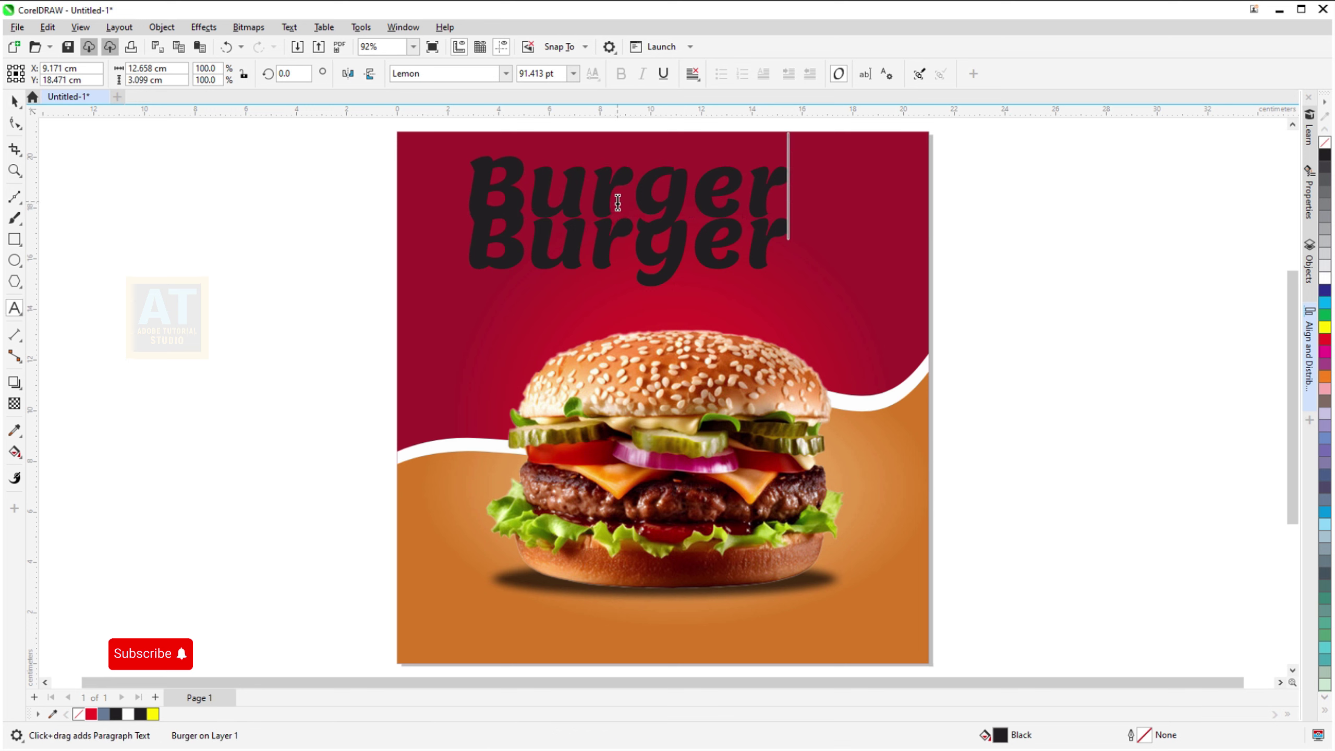
pyautogui.hotkey('ctrl', 'a')
pyautogui.click(447, 73)
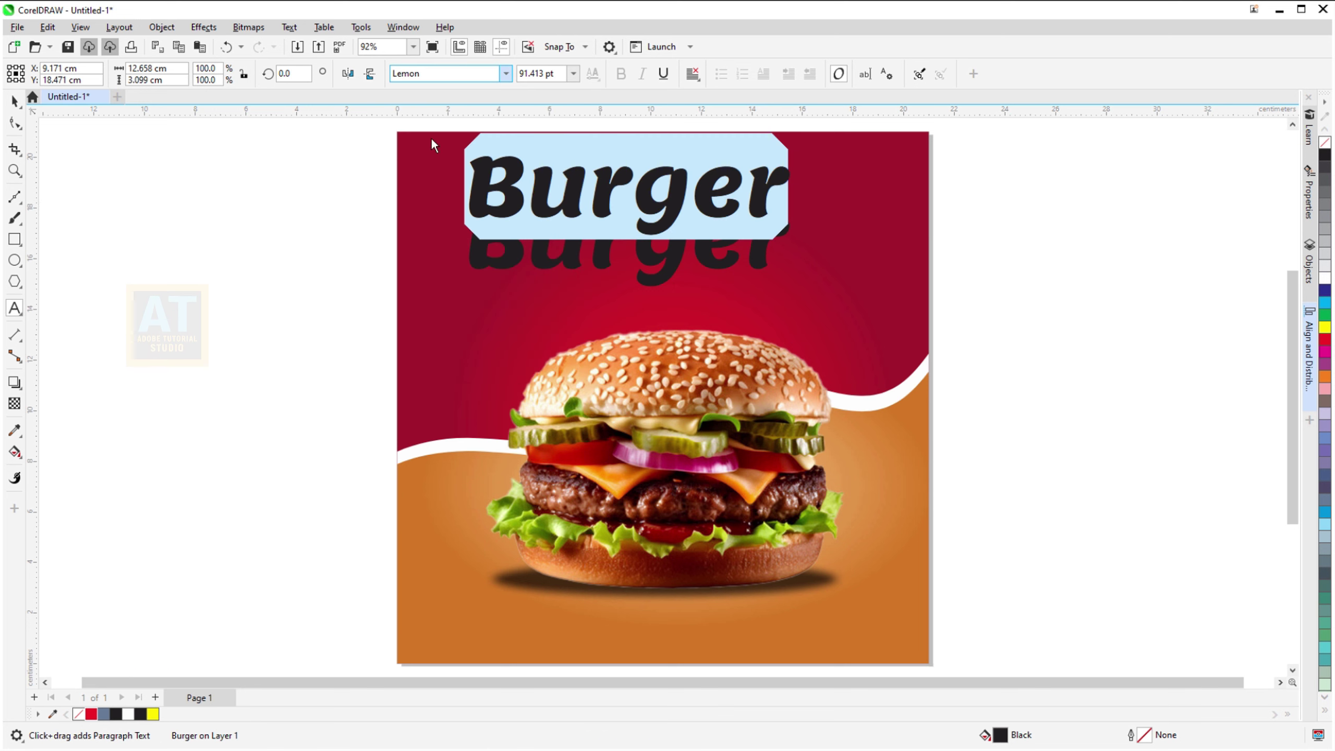
pyautogui.write(' Tuesday')
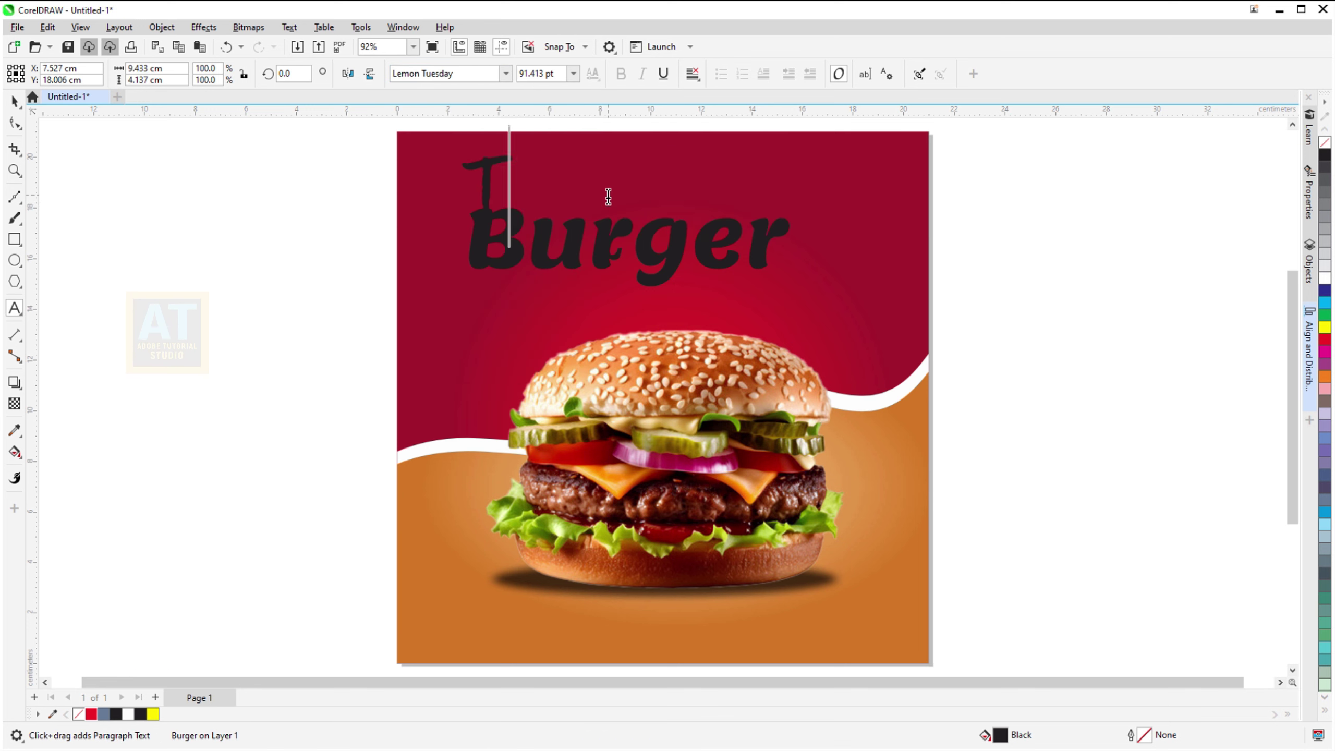
pyautogui.write('asty')
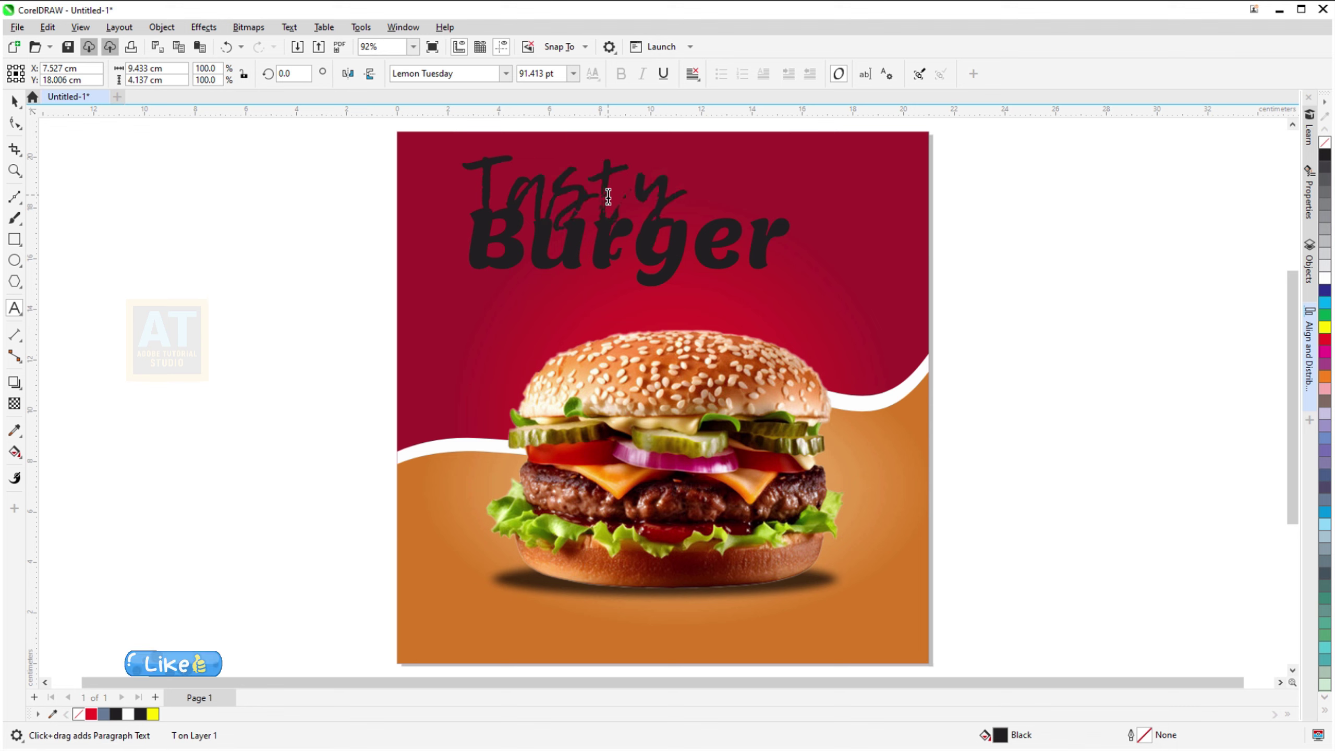
pyautogui.write(' and')
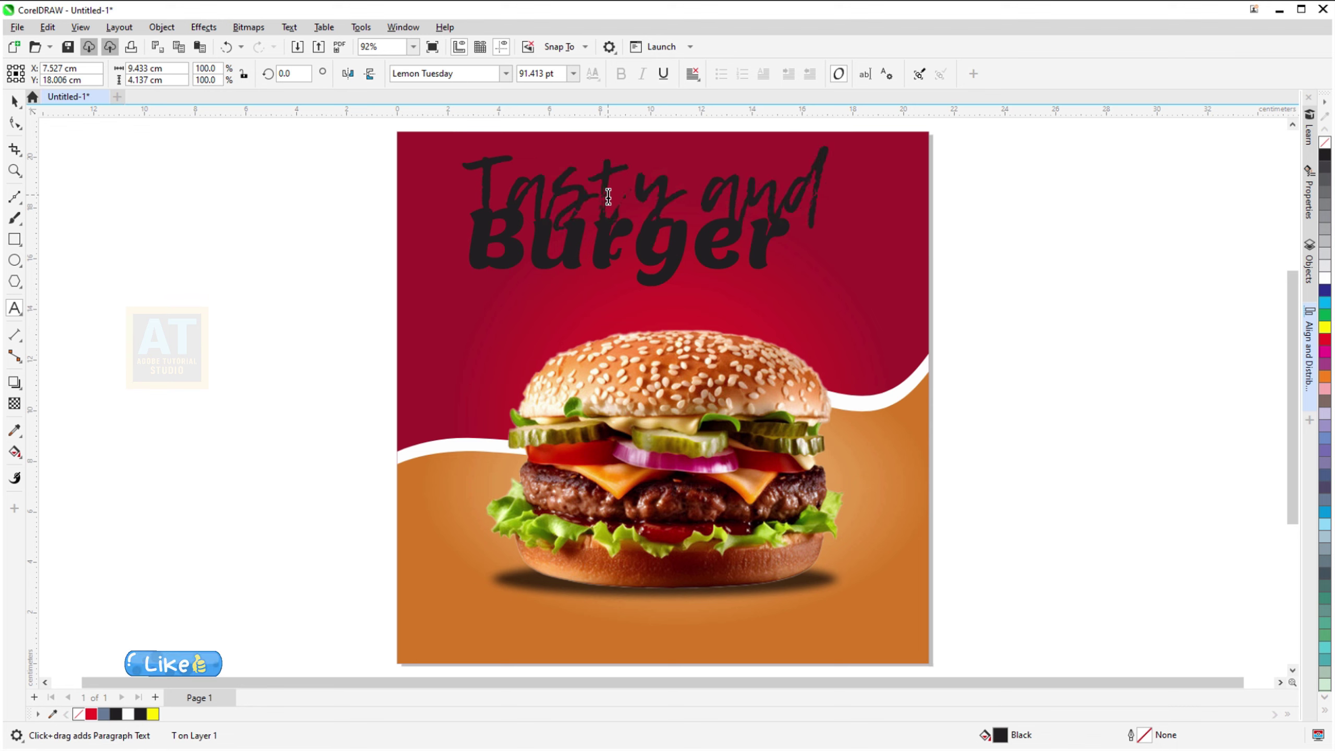
pyautogui.write(' Delicio')
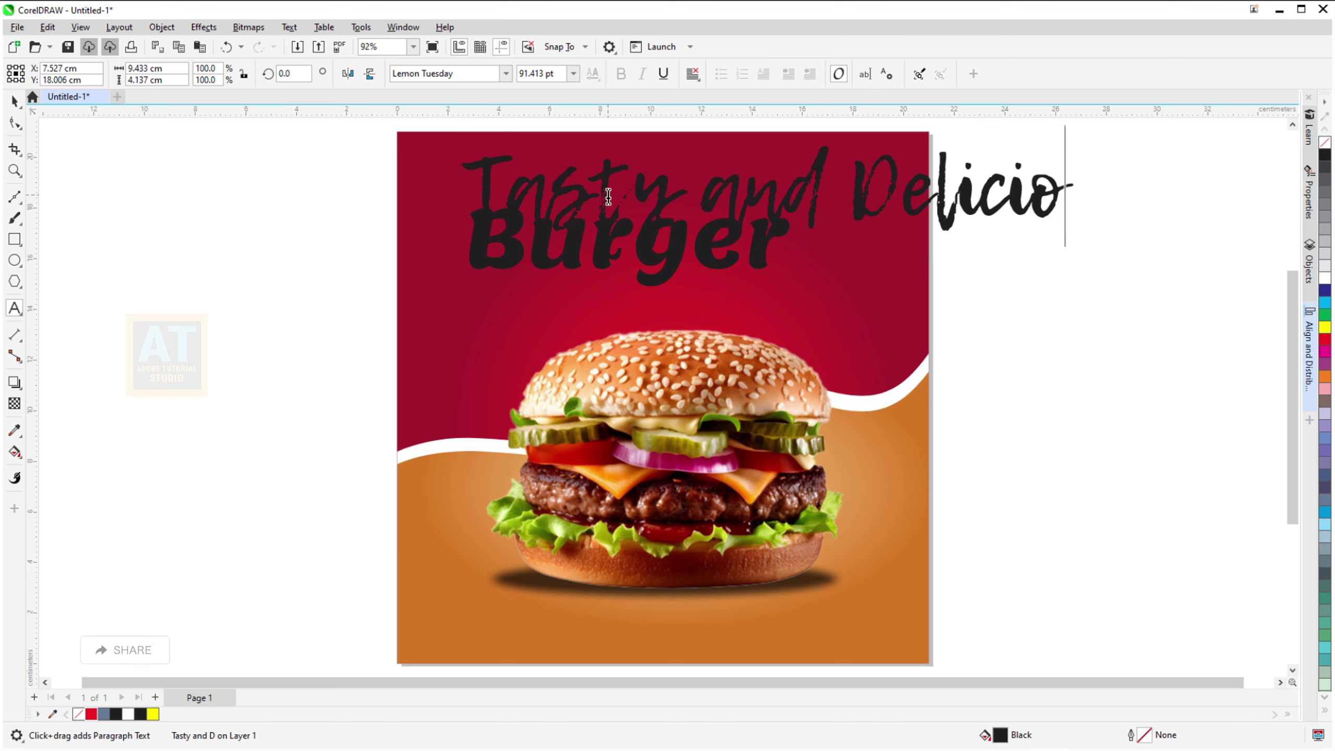
pyautogui.write('us')
# Shrink the 'Tasty and Delicious' tagline to about 28 pt, sit it above 'Burger', colour it white
pyautogui.click(20, 103)
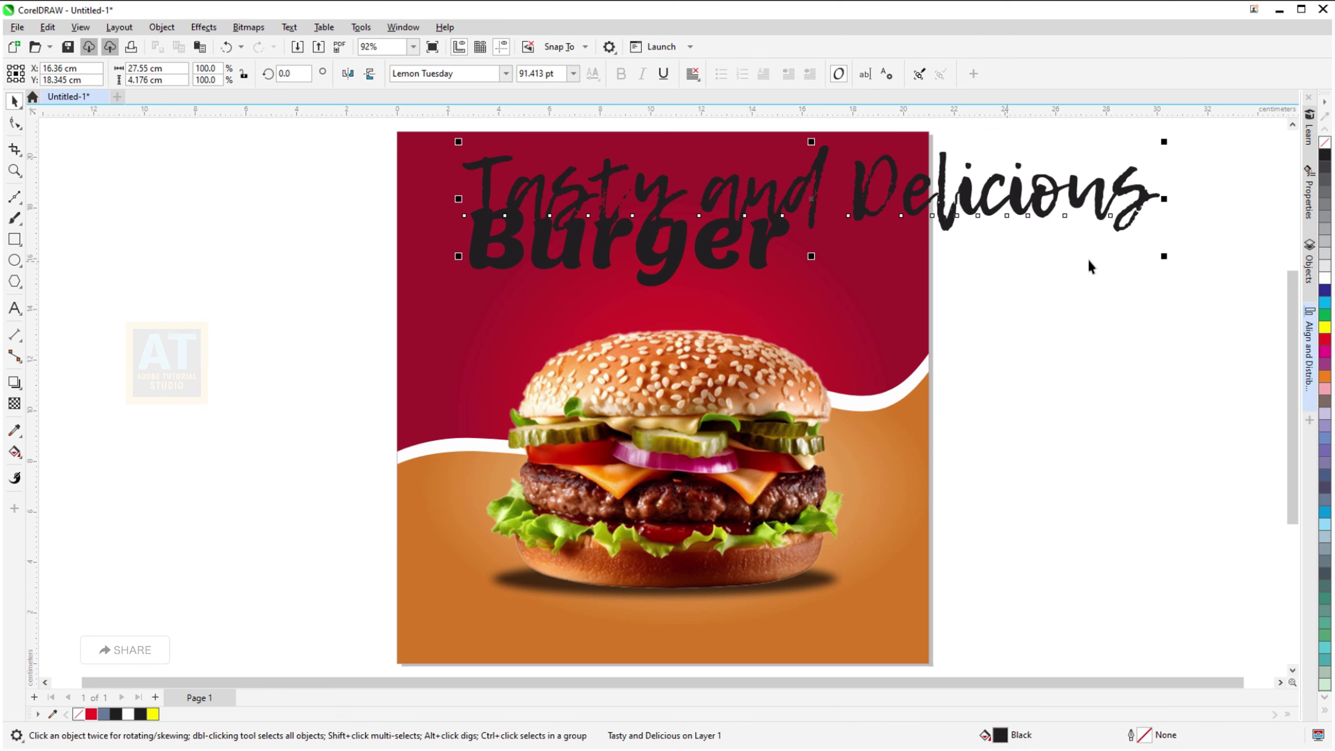
pyautogui.moveTo(1164, 256); pyautogui.dragTo(945, 256)
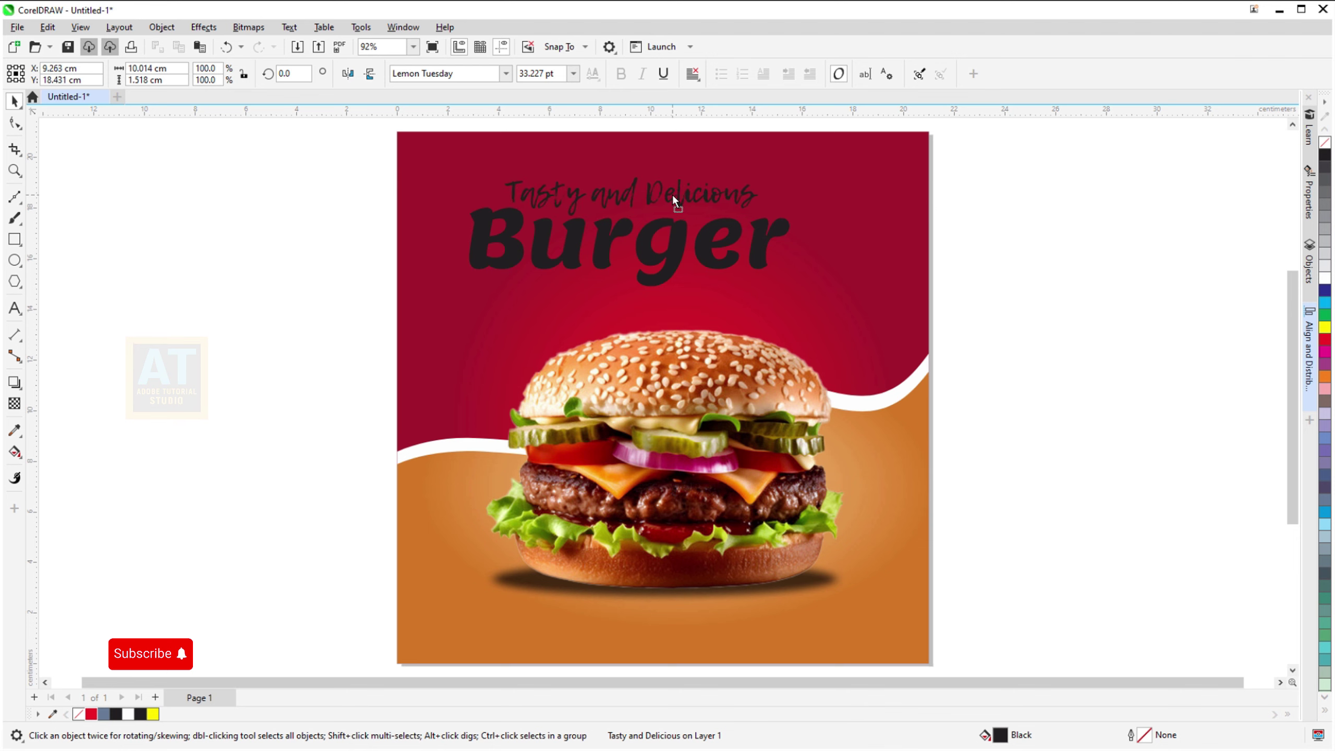
pyautogui.moveTo(849, 196); pyautogui.dragTo(671, 193)
pyautogui.moveTo(762, 221); pyautogui.dragTo(745, 222)
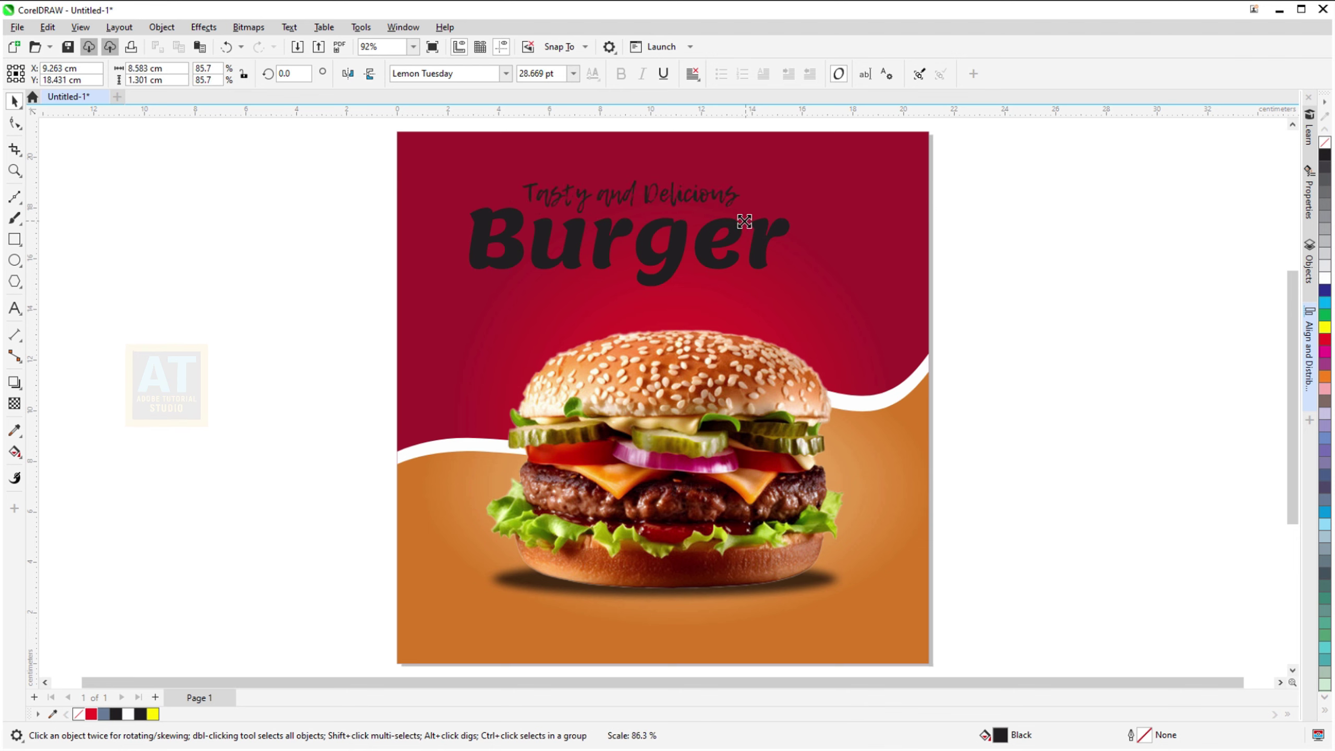
pyautogui.click(1324, 288)
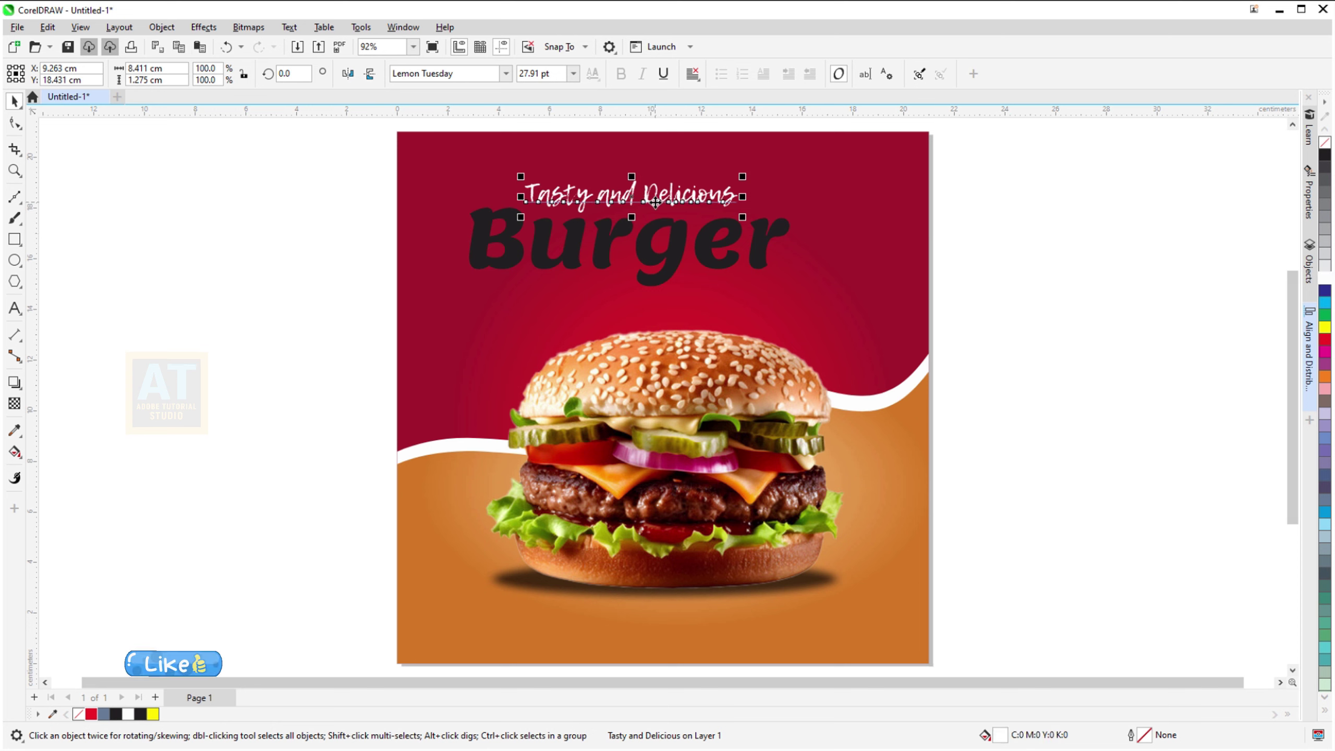
pyautogui.click(663, 260)
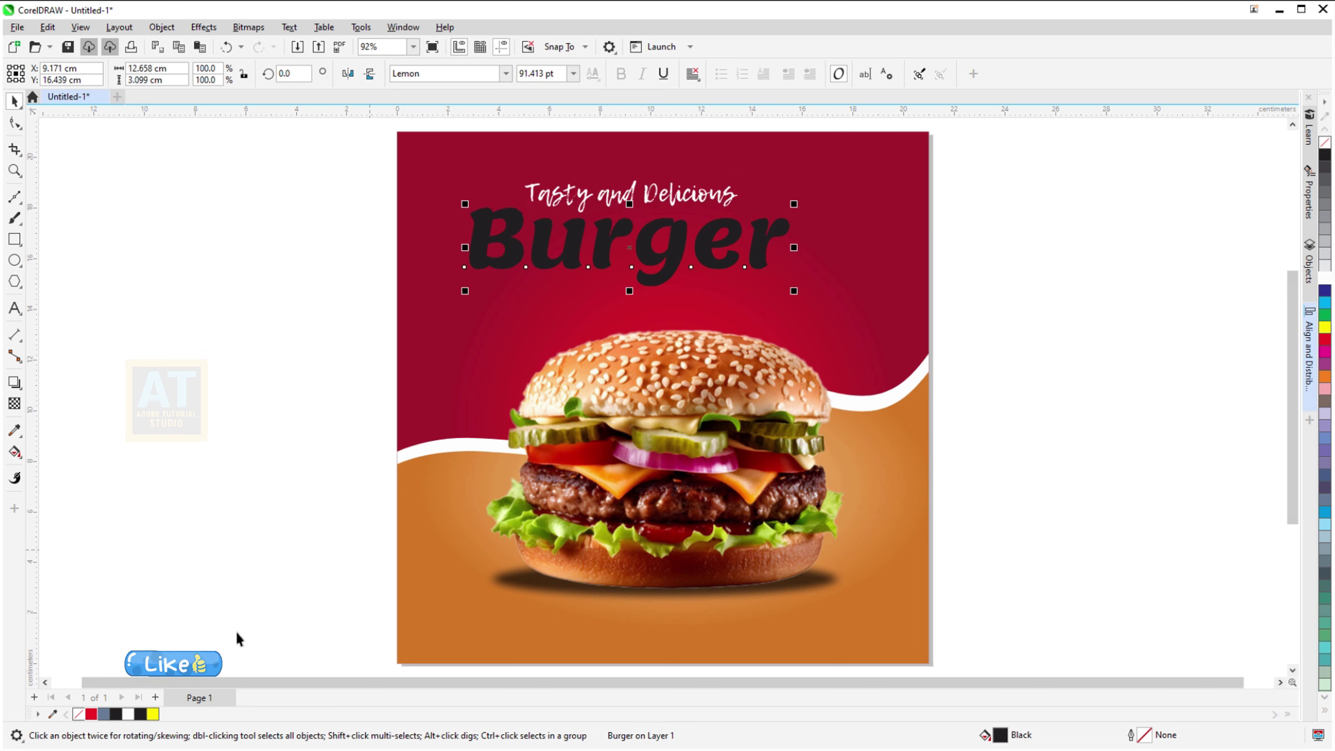
# Fill the Burger title yellow and send a dark, slightly lower copy to the back
pyautogui.click(153, 713)
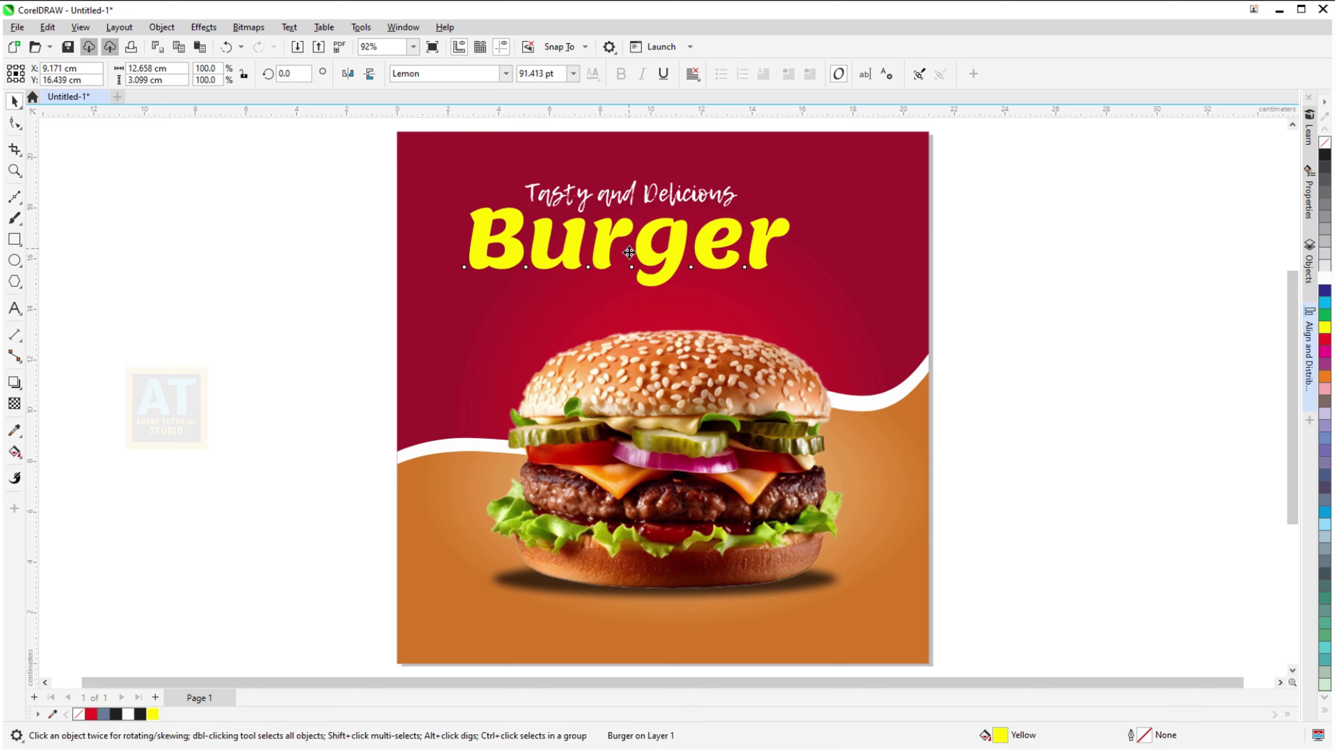
pyautogui.moveTo(627, 259); pyautogui.dragTo(758, 268)
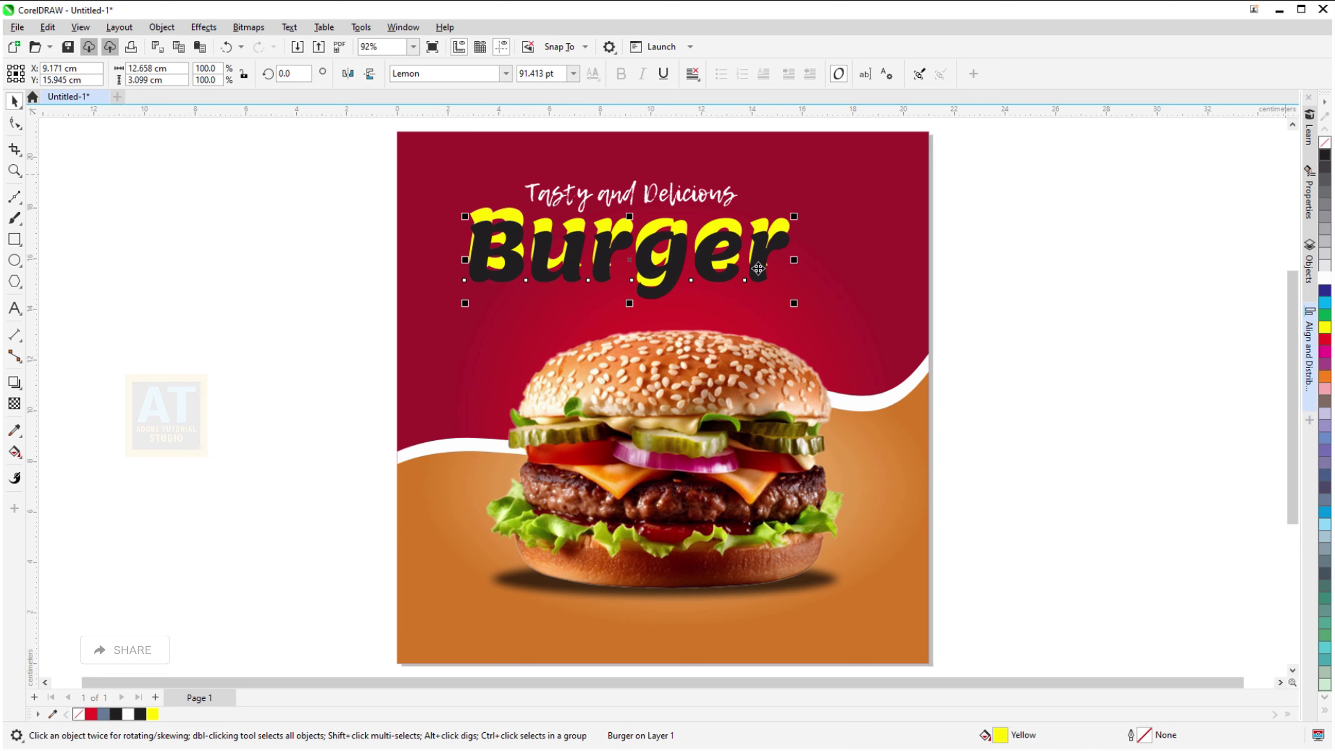
pyautogui.rightClick(711, 254)
pyautogui.moveTo(806, 386)
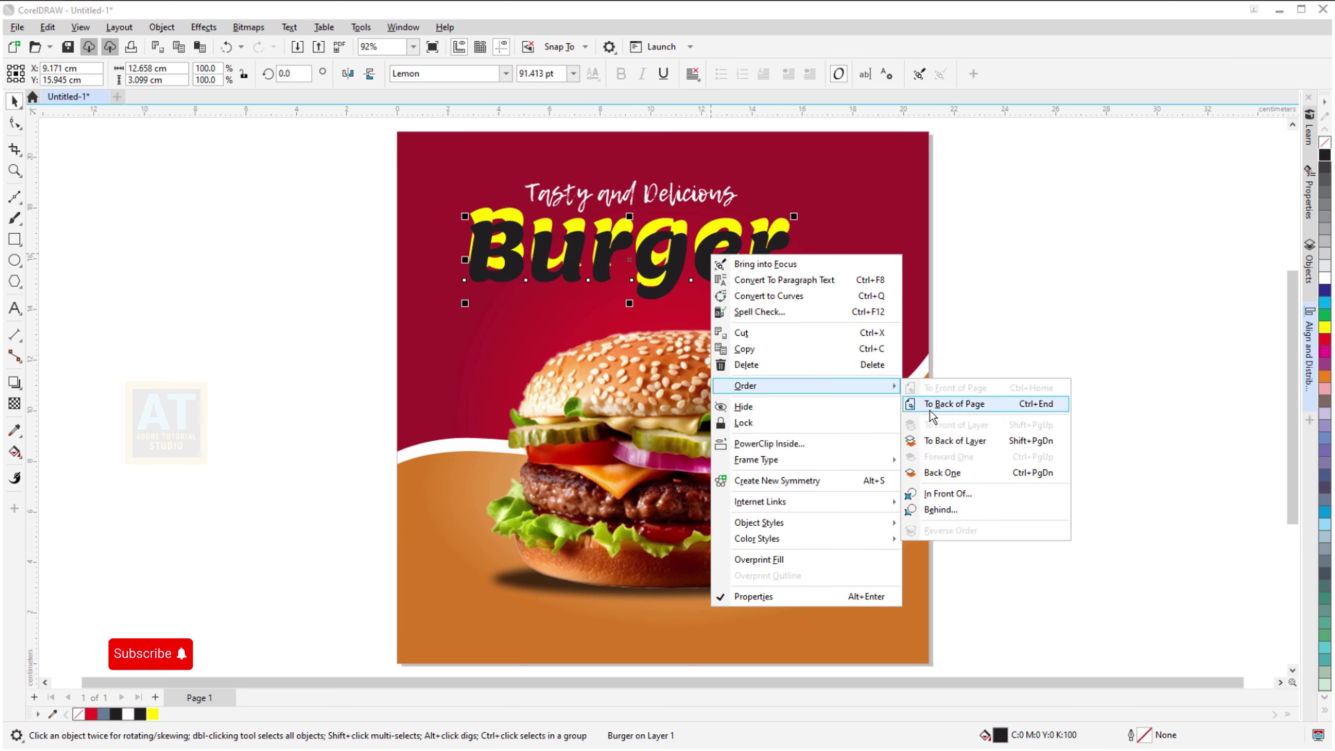
pyautogui.click(939, 446)
# Restack the dark Burger copy so it sits in front of the background
pyautogui.moveTo(992, 347); pyautogui.dragTo(445, 137)
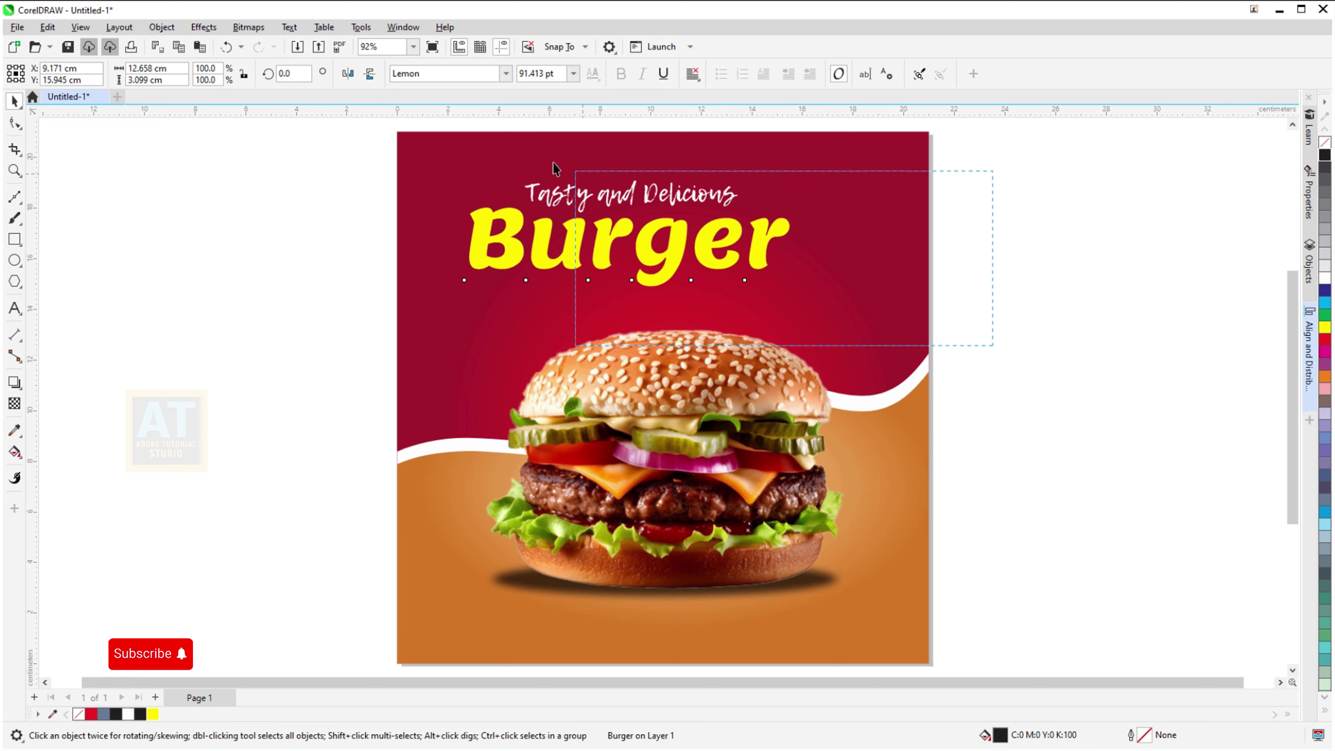
pyautogui.rightClick(634, 194)
pyautogui.moveTo(669, 342)
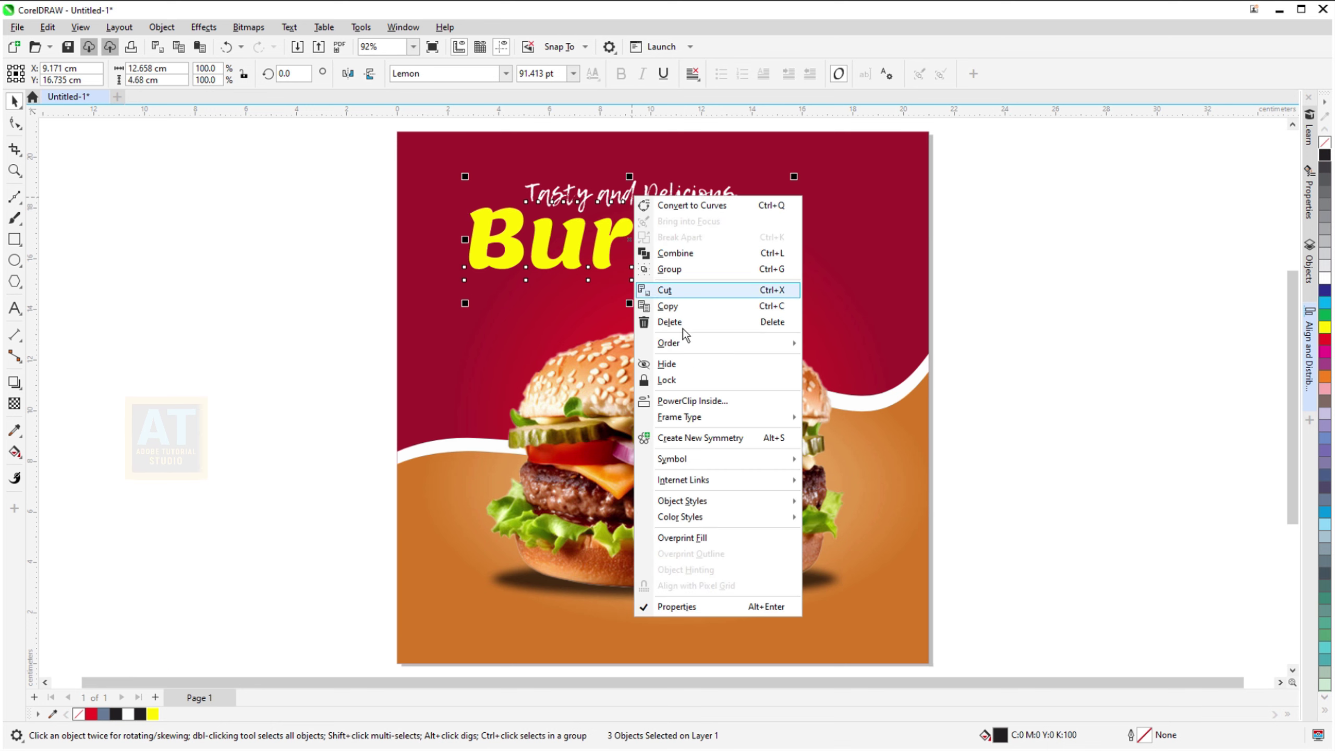
pyautogui.click(836, 349)
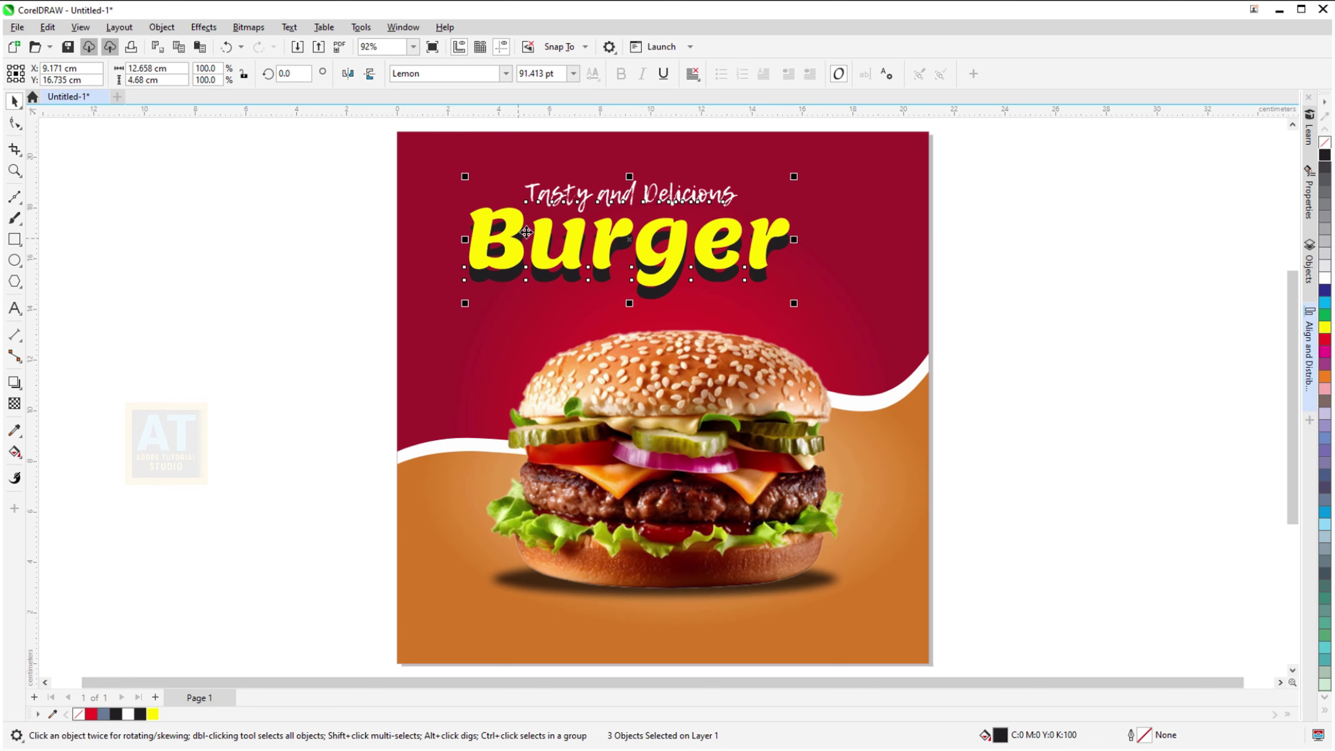
pyautogui.click(992, 302)
# Nudge the yellow Burger title down so it overlaps its dark shadow
pyautogui.click(718, 262)
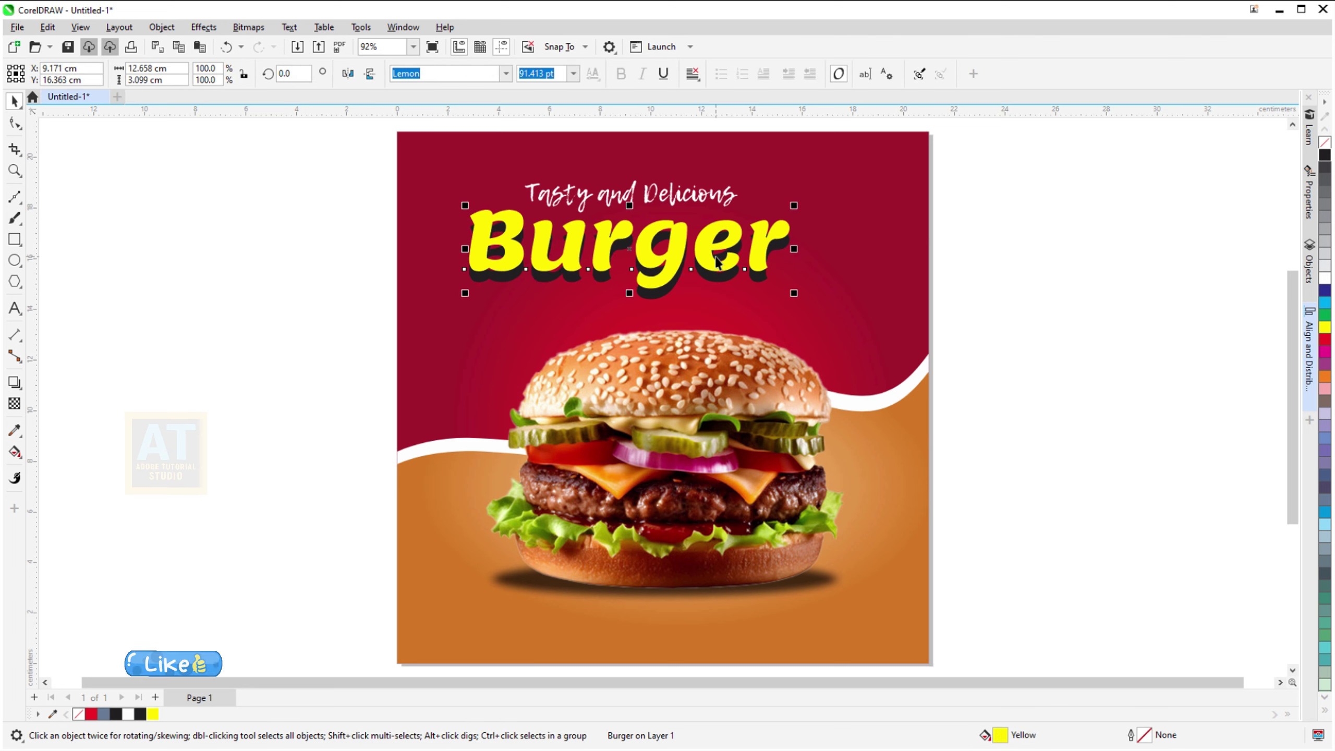
pyautogui.moveTo(718, 261); pyautogui.dragTo(717, 267)
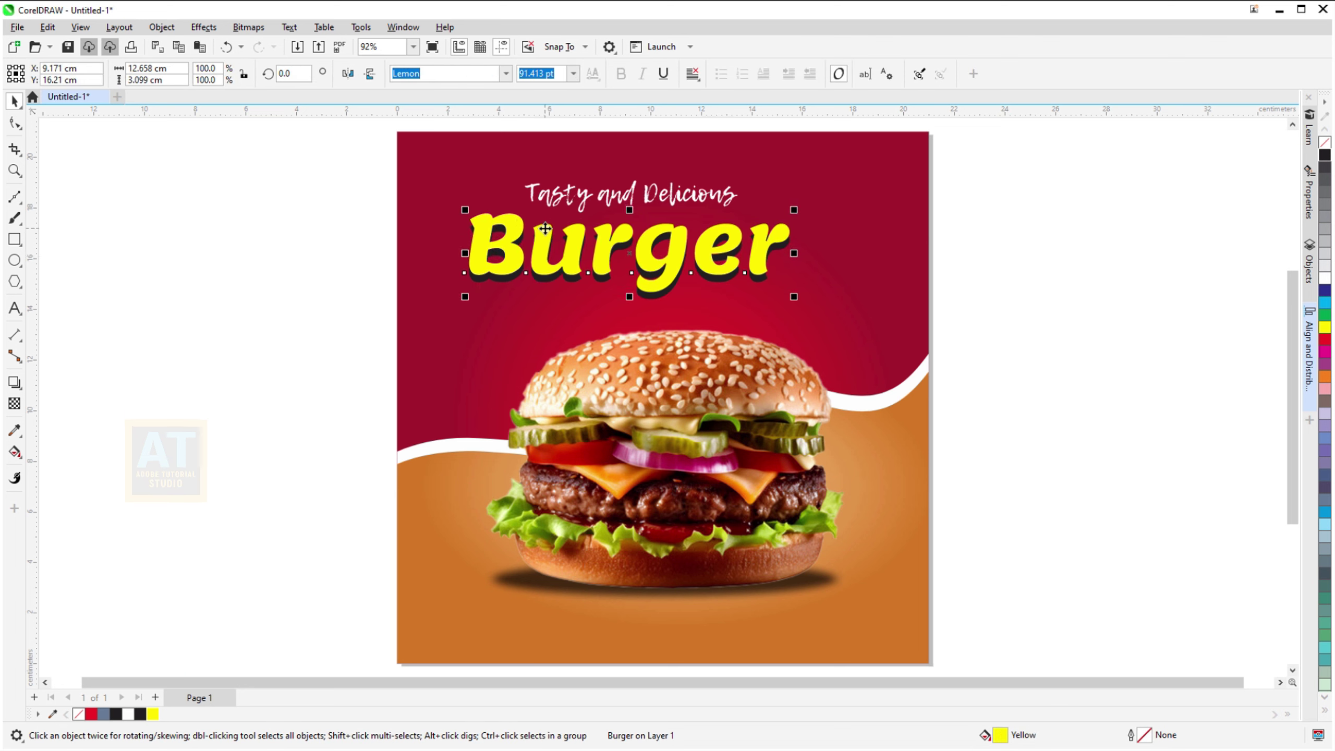
pyautogui.moveTo(545, 228); pyautogui.dragTo(545, 228)
pyautogui.click(613, 203)
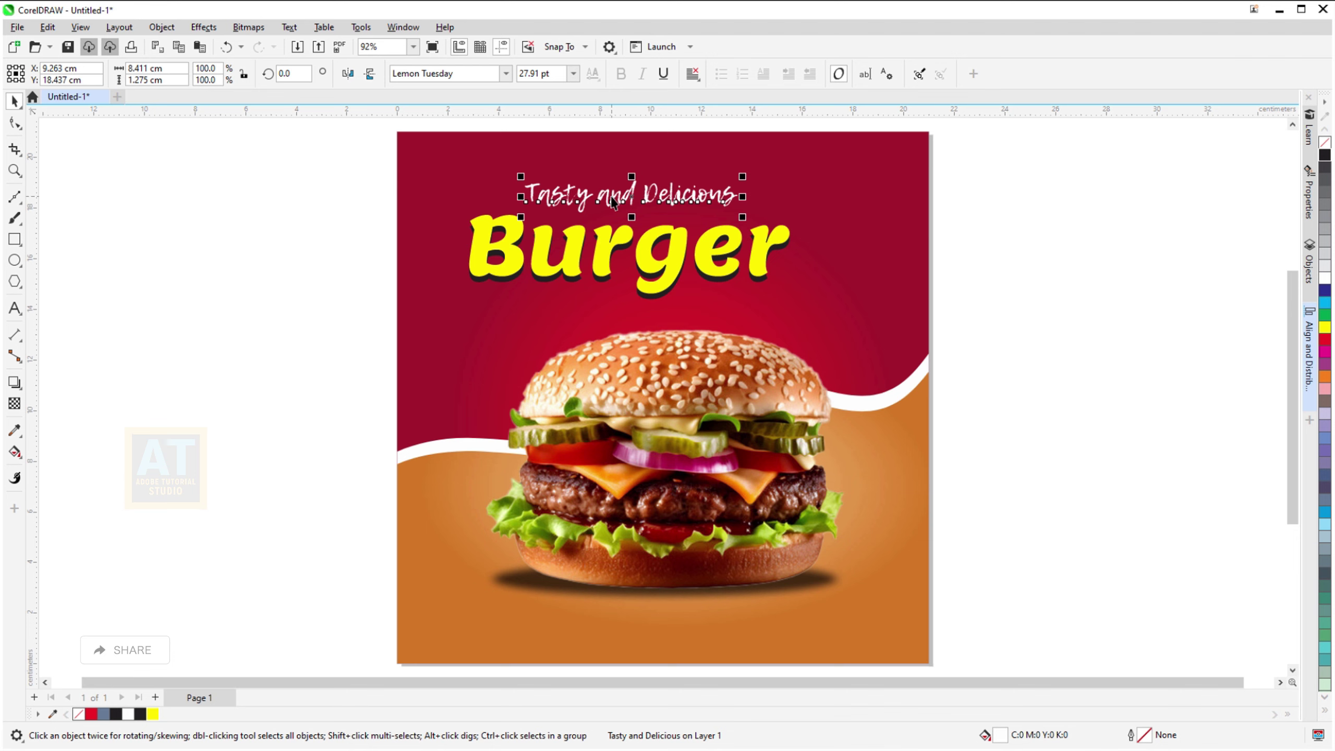
# Nudge the tagline down toward Burger and group it with both Burger layers
pyautogui.press('Down')
pyautogui.press('Down')
pyautogui.press('Down')
pyautogui.press('Down')
pyautogui.press('Down')
pyautogui.press('Down')
pyautogui.press('Down')
pyautogui.press('Down')
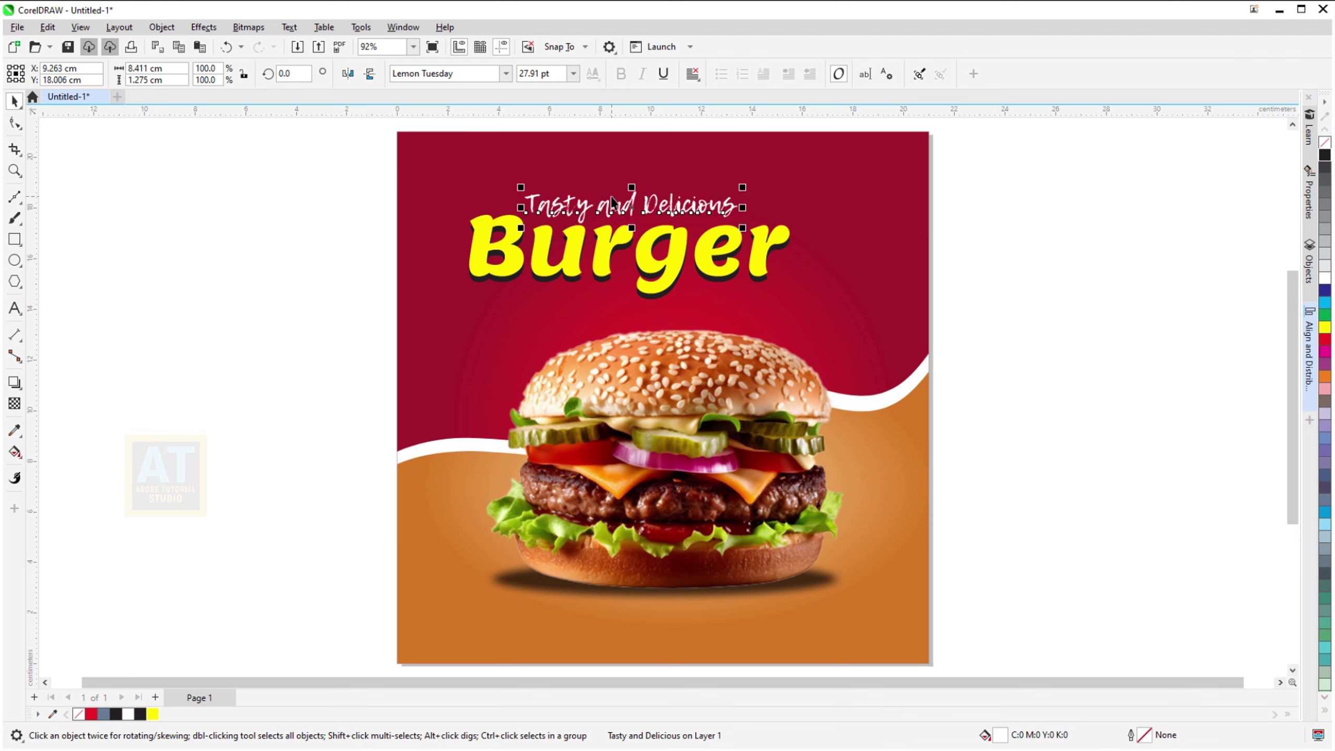
pyautogui.moveTo(324, 175); pyautogui.dragTo(861, 327)
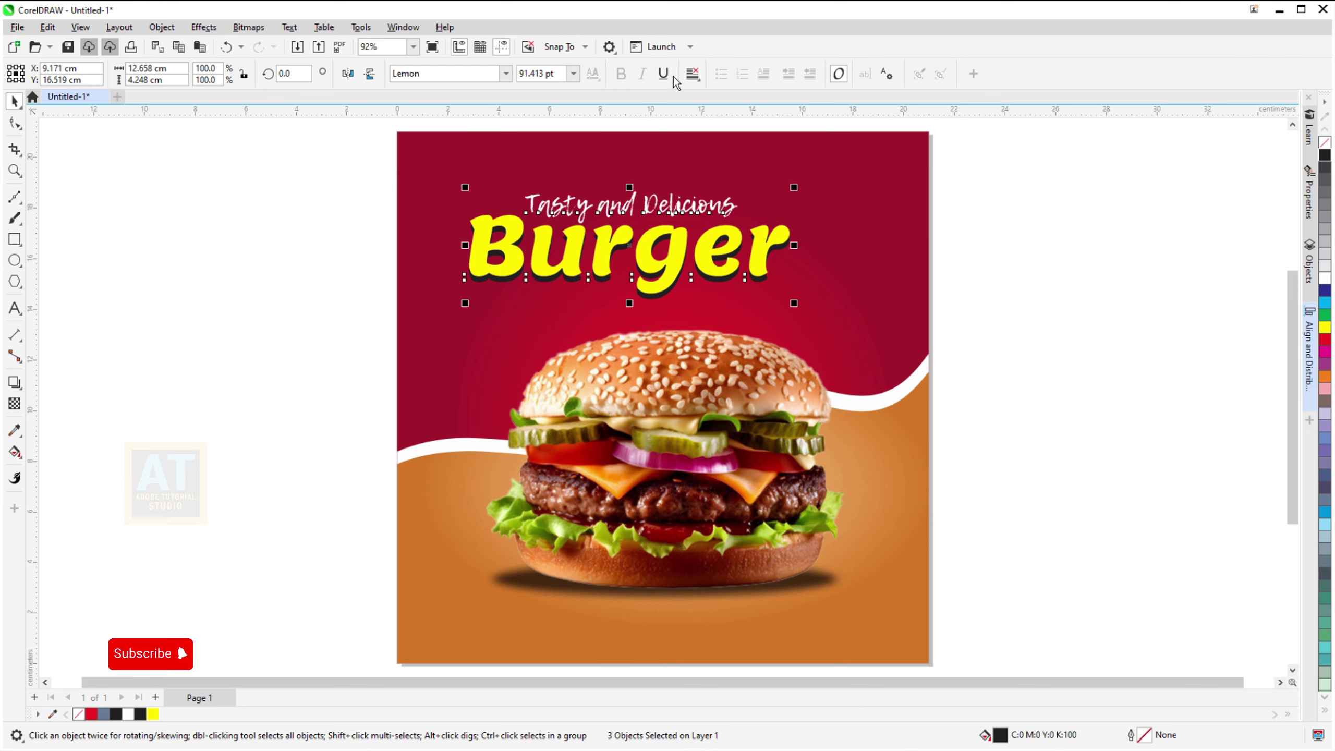
pyautogui.click(167, 30)
pyautogui.moveTo(177, 273)
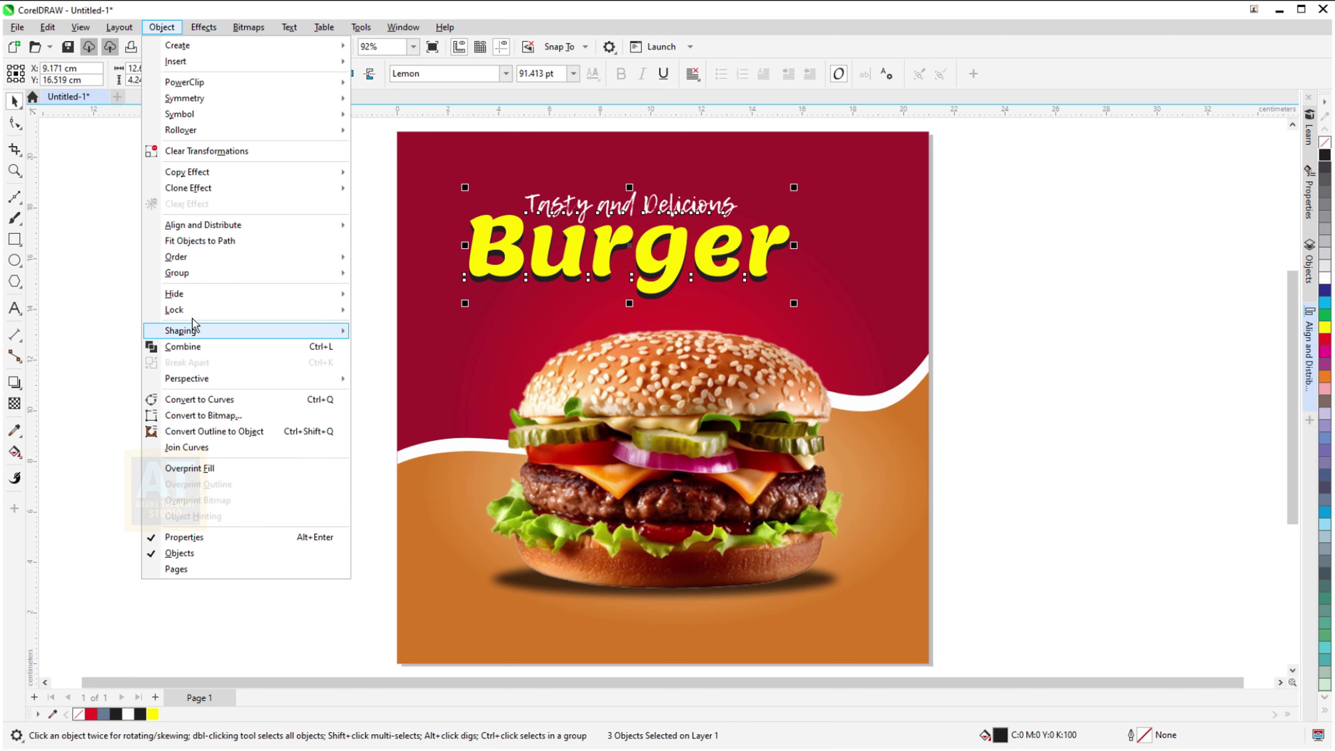
pyautogui.click(403, 278)
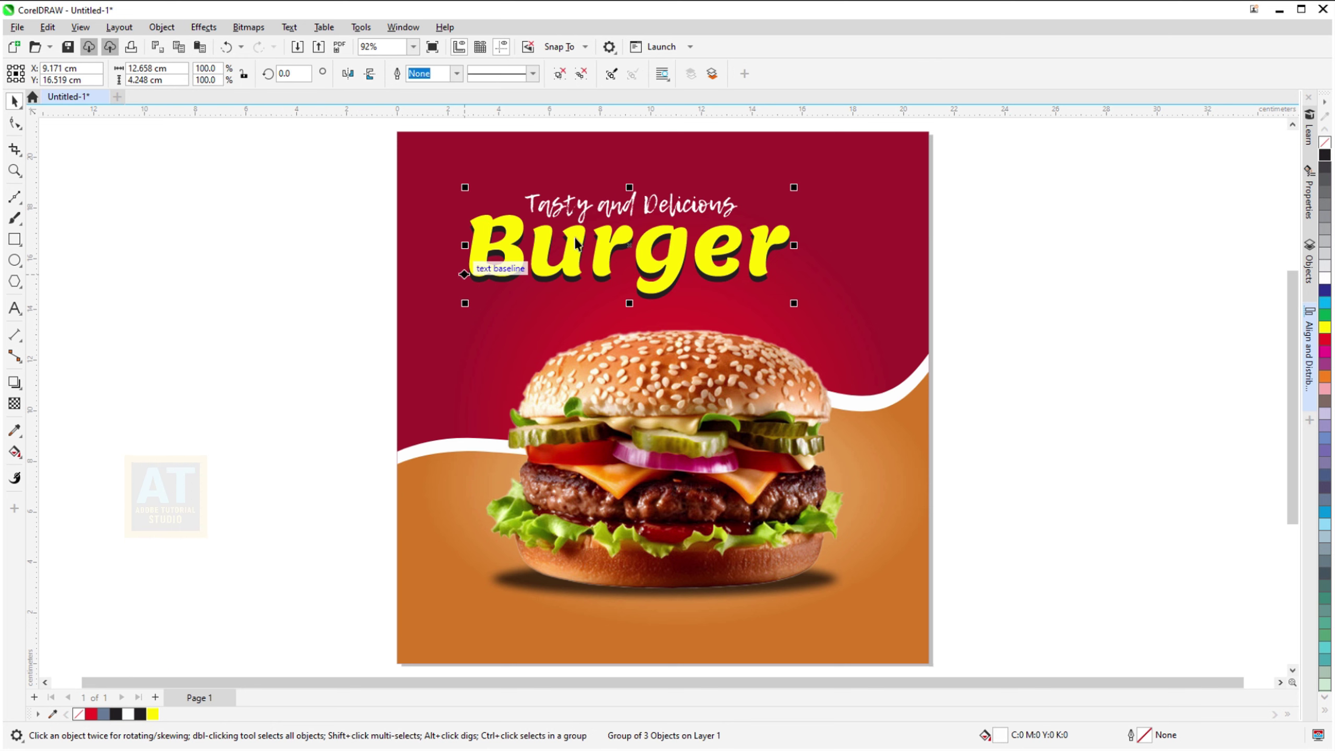
# Tilt the title group about 3.3° and shrink it slightly
pyautogui.click(665, 256)
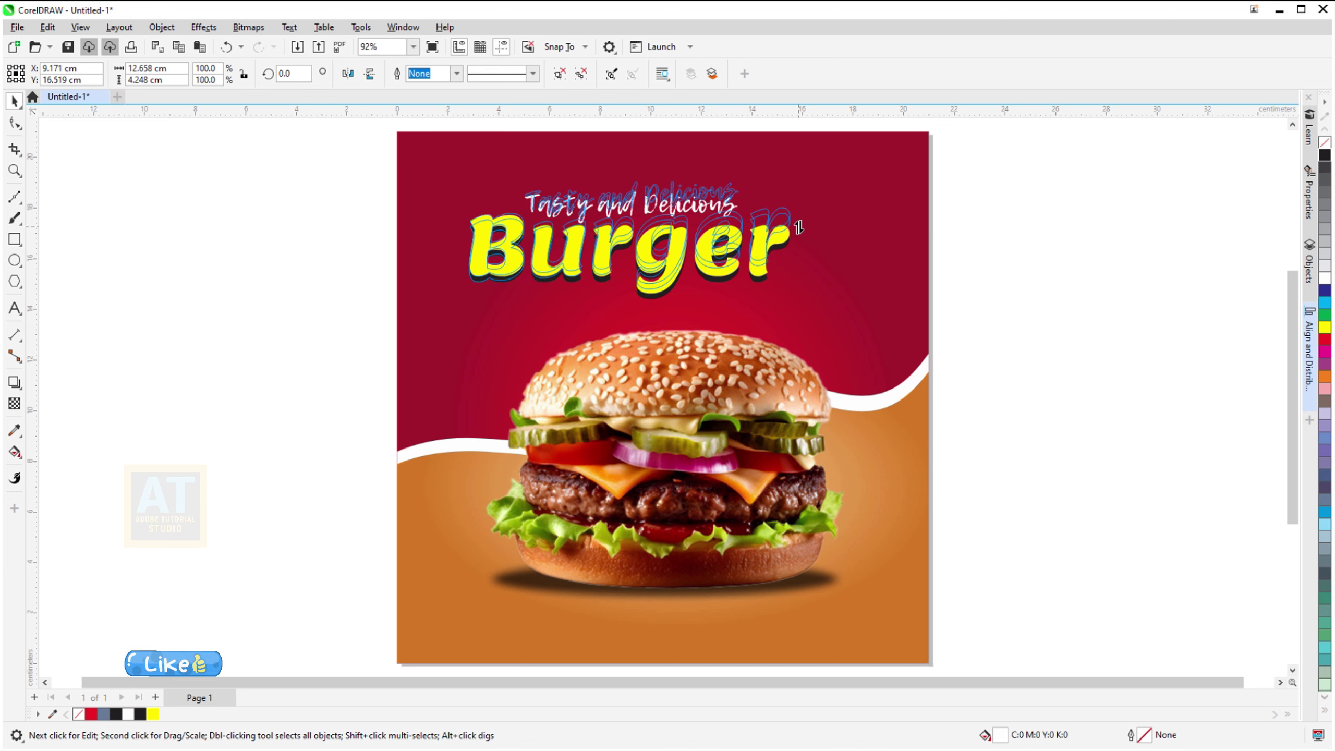
pyautogui.moveTo(799, 235); pyautogui.dragTo(797, 230)
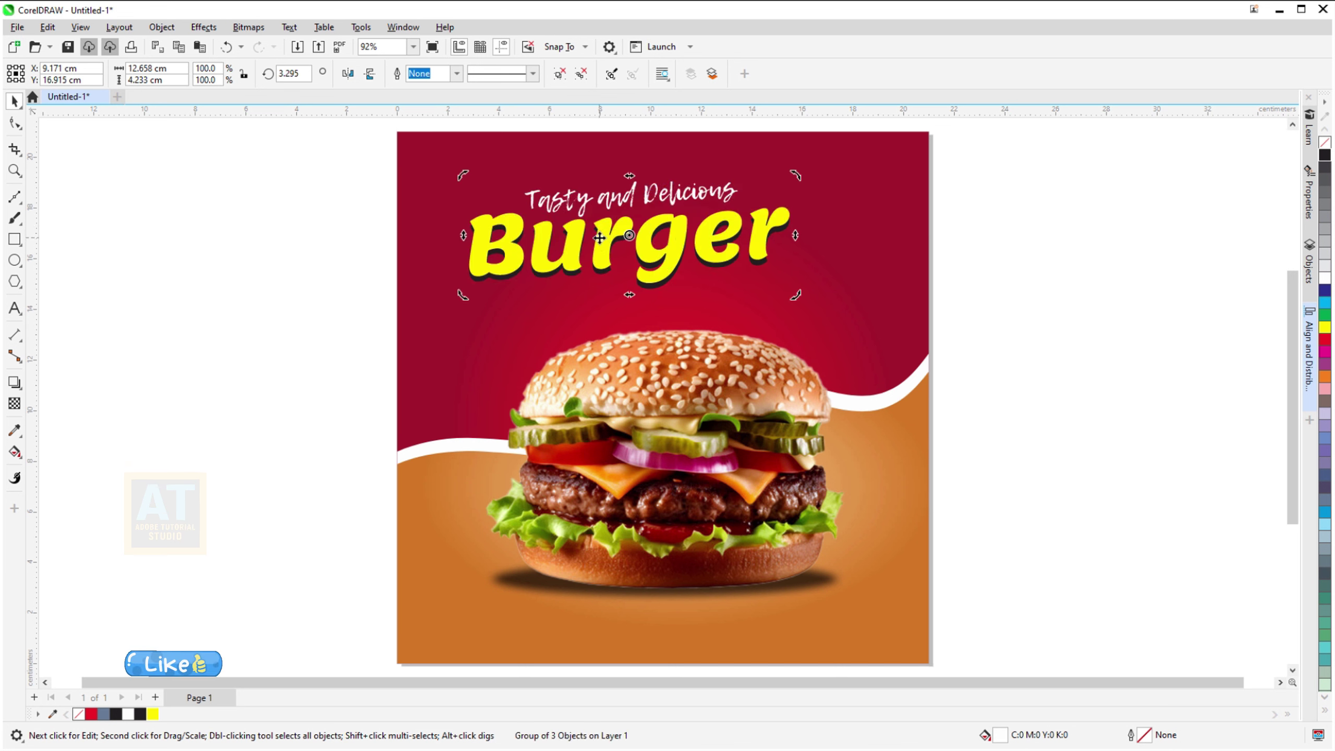
pyautogui.click(605, 237)
pyautogui.moveTo(463, 175); pyautogui.dragTo(472, 181)
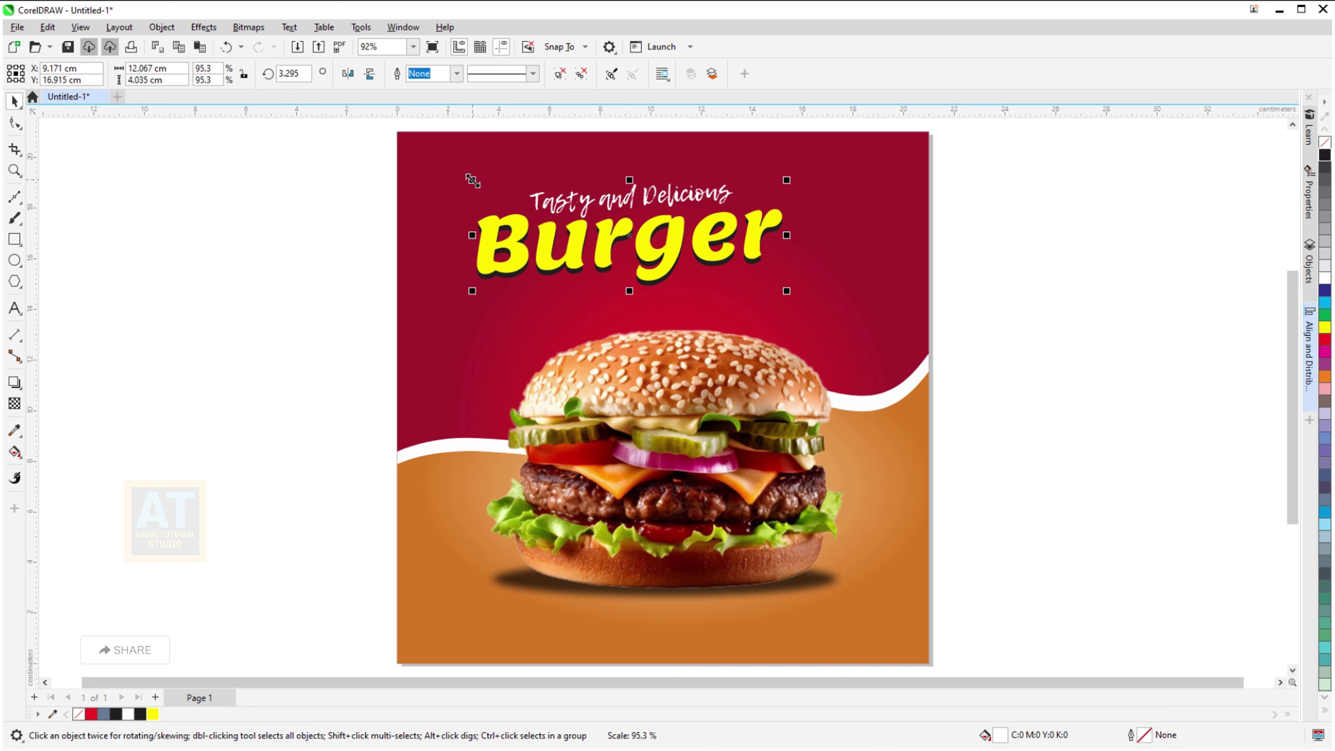
# Centre the title group horizontally on the page, then enlarge it
pyautogui.keyDown('shift'); pyautogui.click(832, 271); pyautogui.keyUp('shift')
pyautogui.press('c')
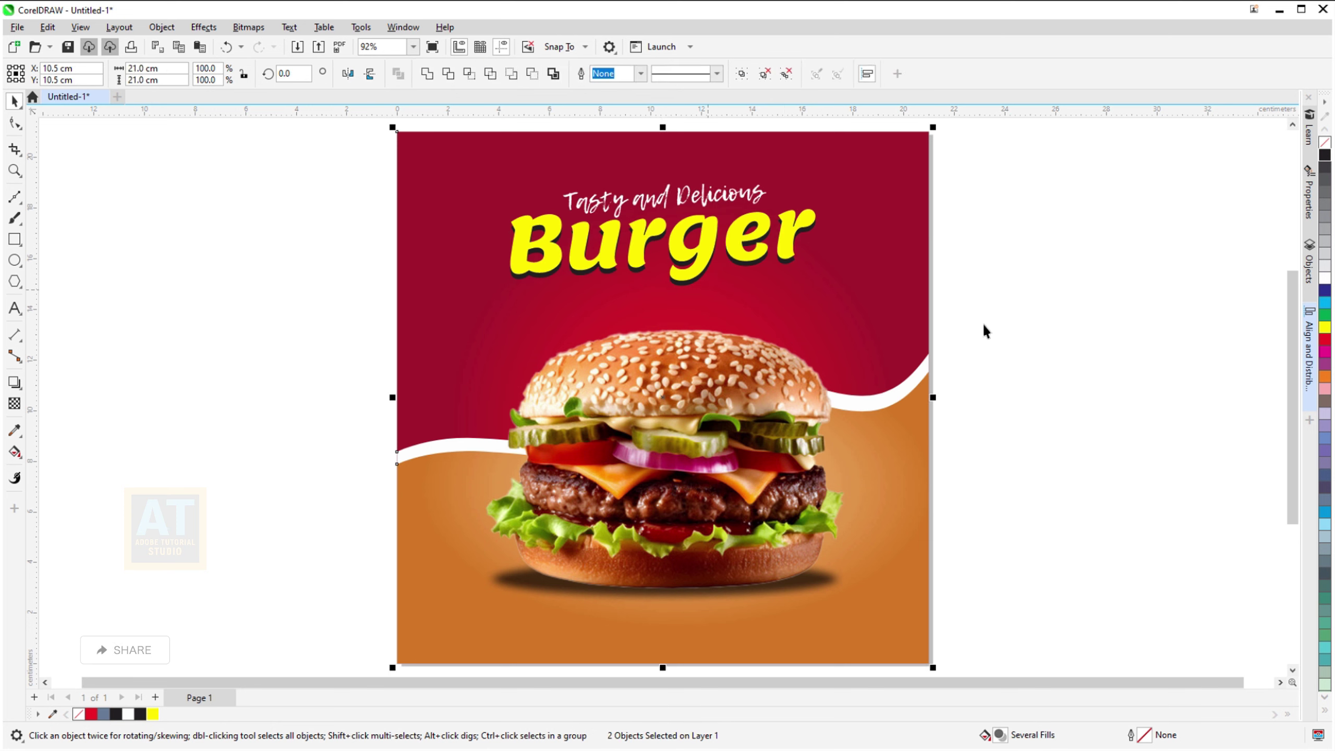
pyautogui.click(982, 331)
pyautogui.click(734, 252)
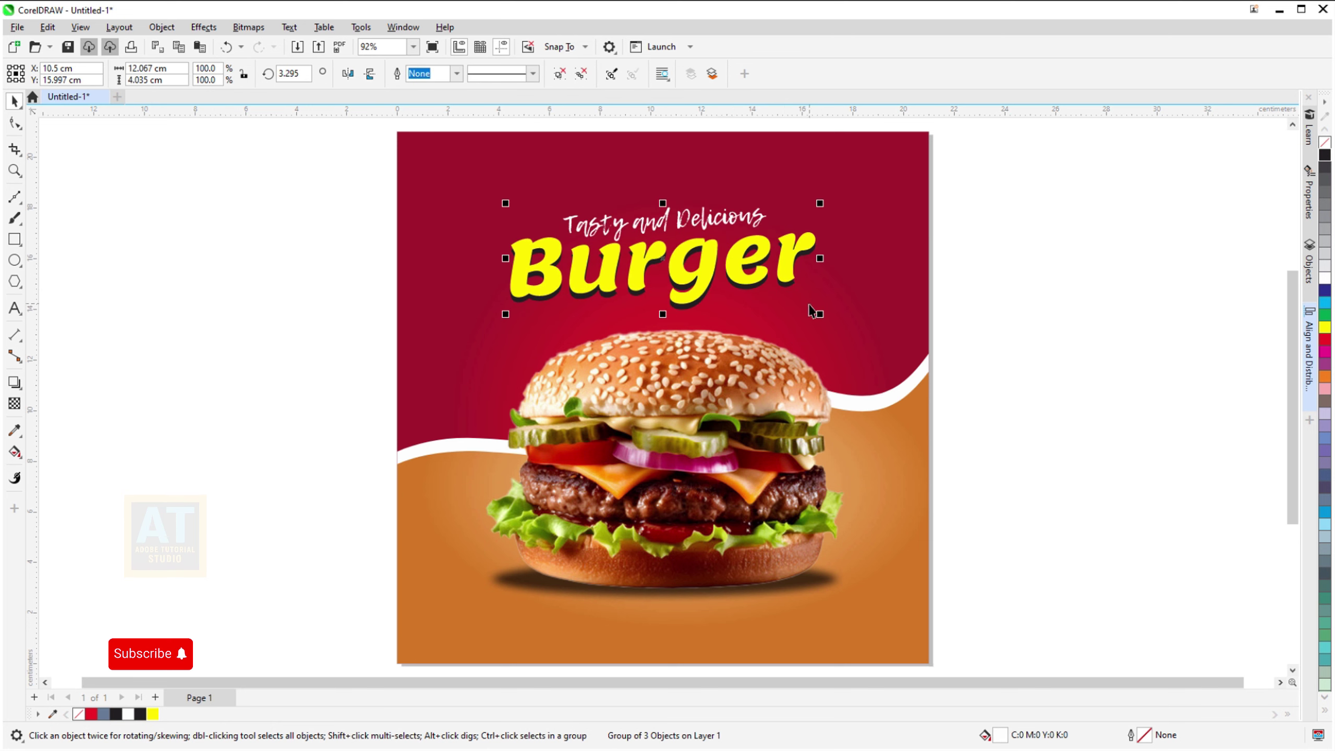
pyautogui.moveTo(816, 311); pyautogui.dragTo(840, 330)
pyautogui.click(164, 275)
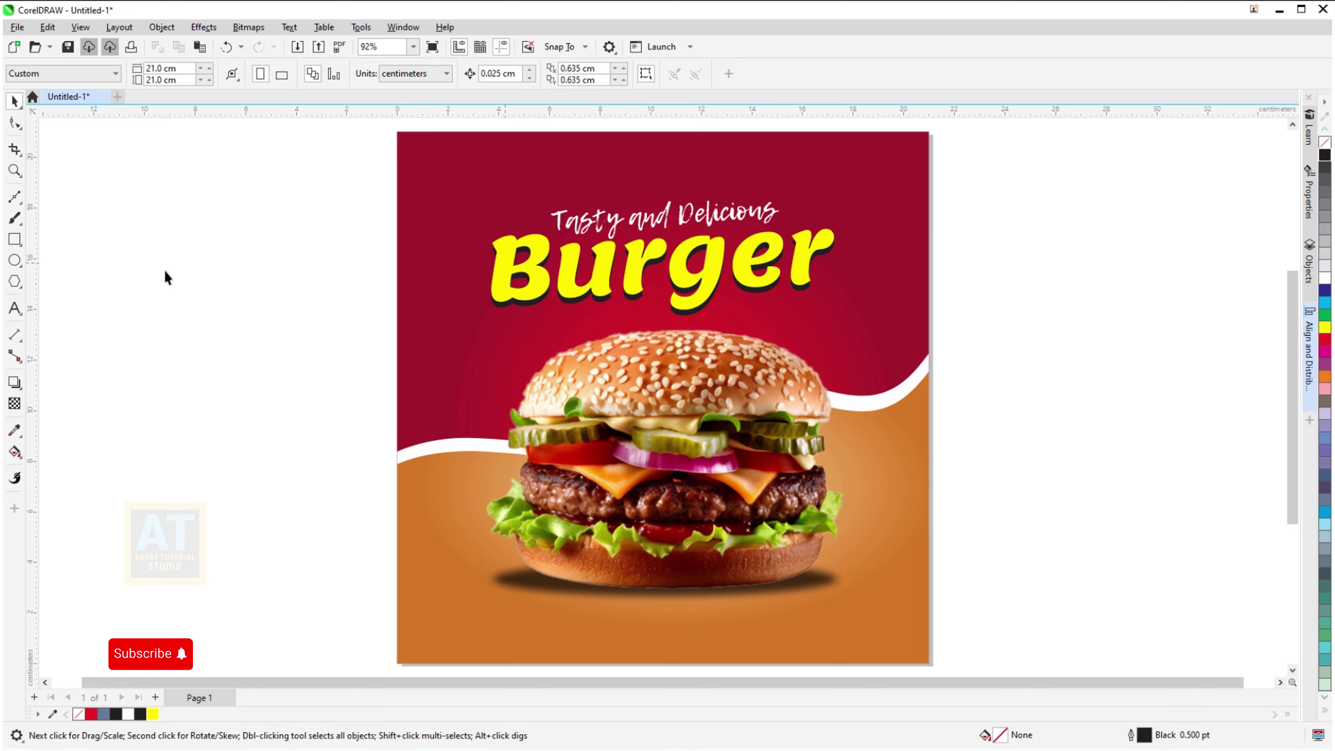
# Draw a tapered swoosh curve with the Bézier tool and reshape its nodes
pyautogui.click(15, 199)
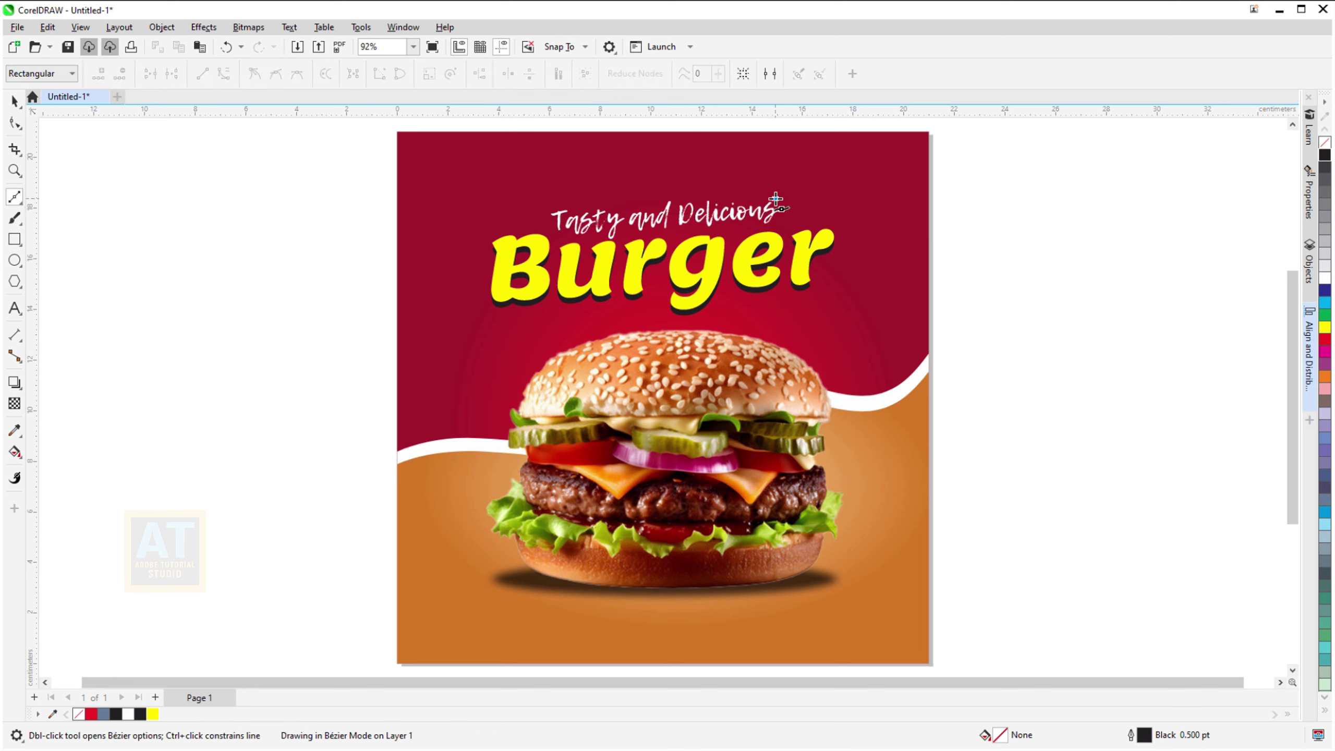
pyautogui.moveTo(875, 161); pyautogui.dragTo(928, 176)
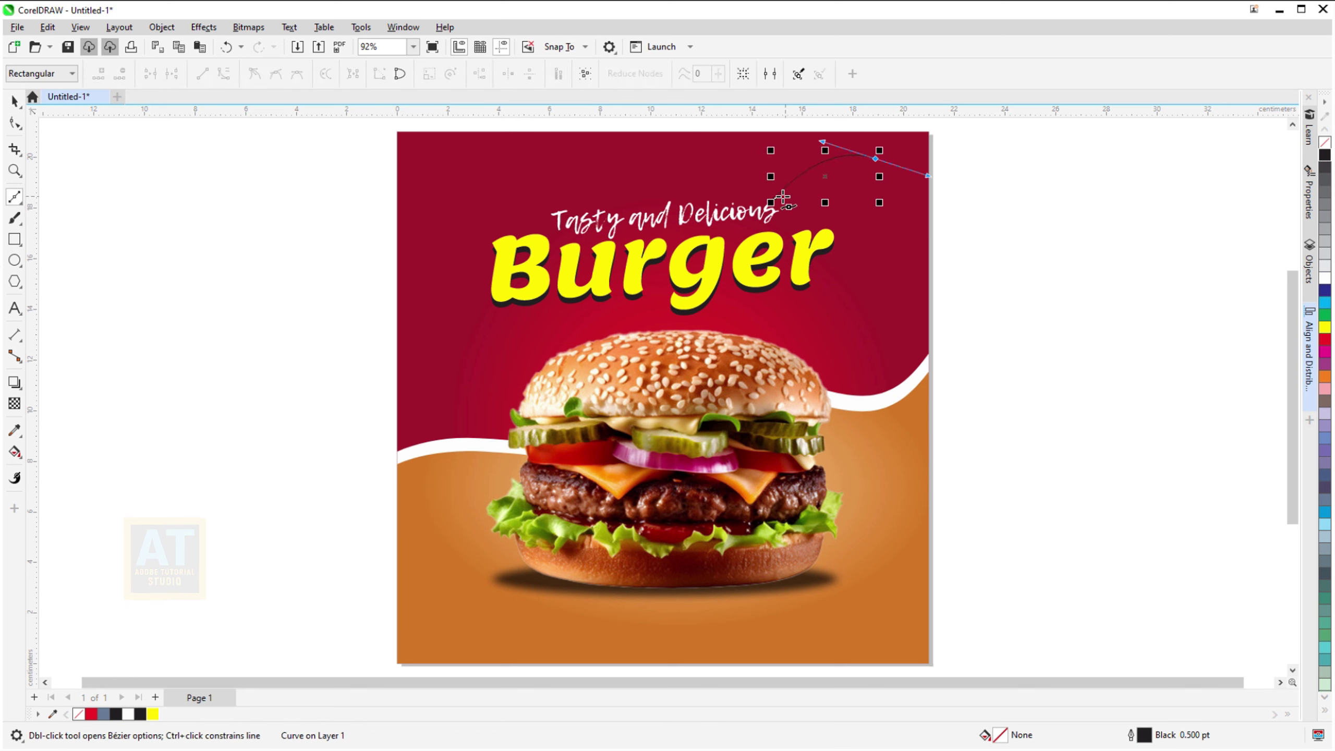
pyautogui.click(782, 198)
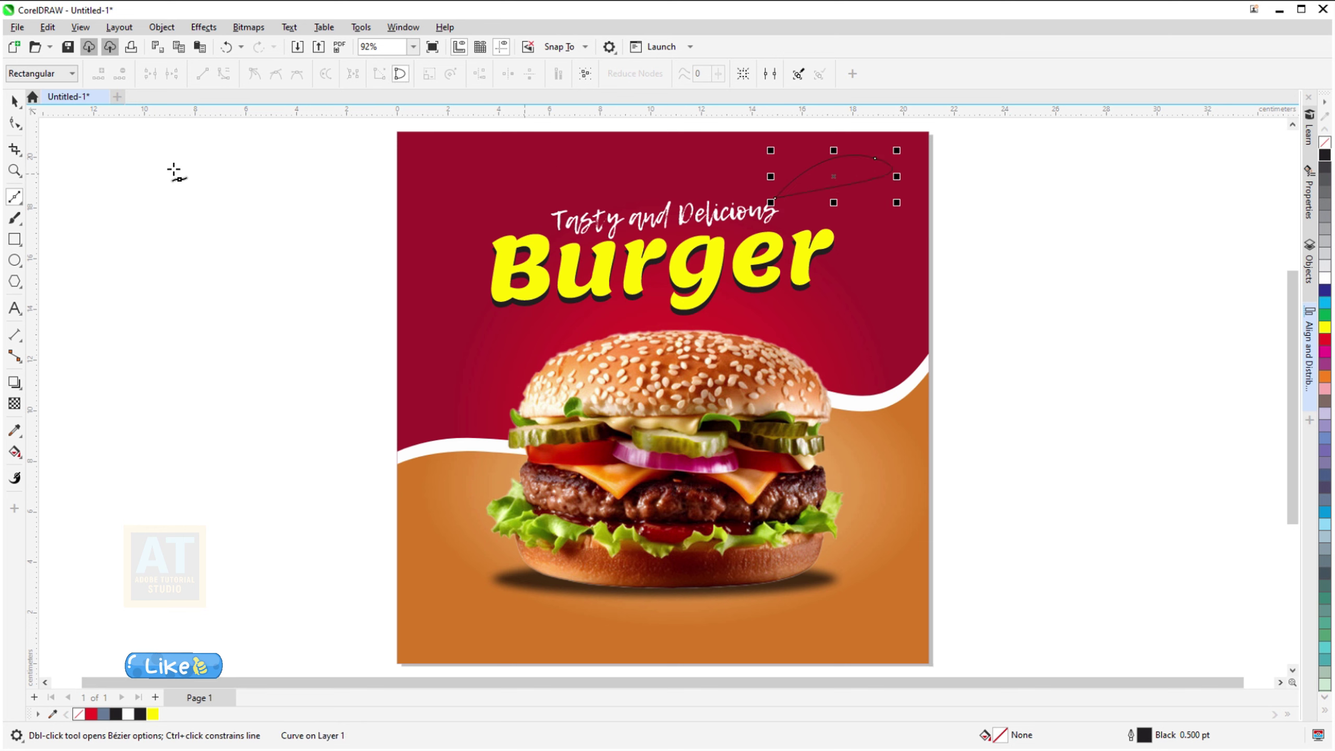
pyautogui.click(14, 123)
pyautogui.click(876, 160)
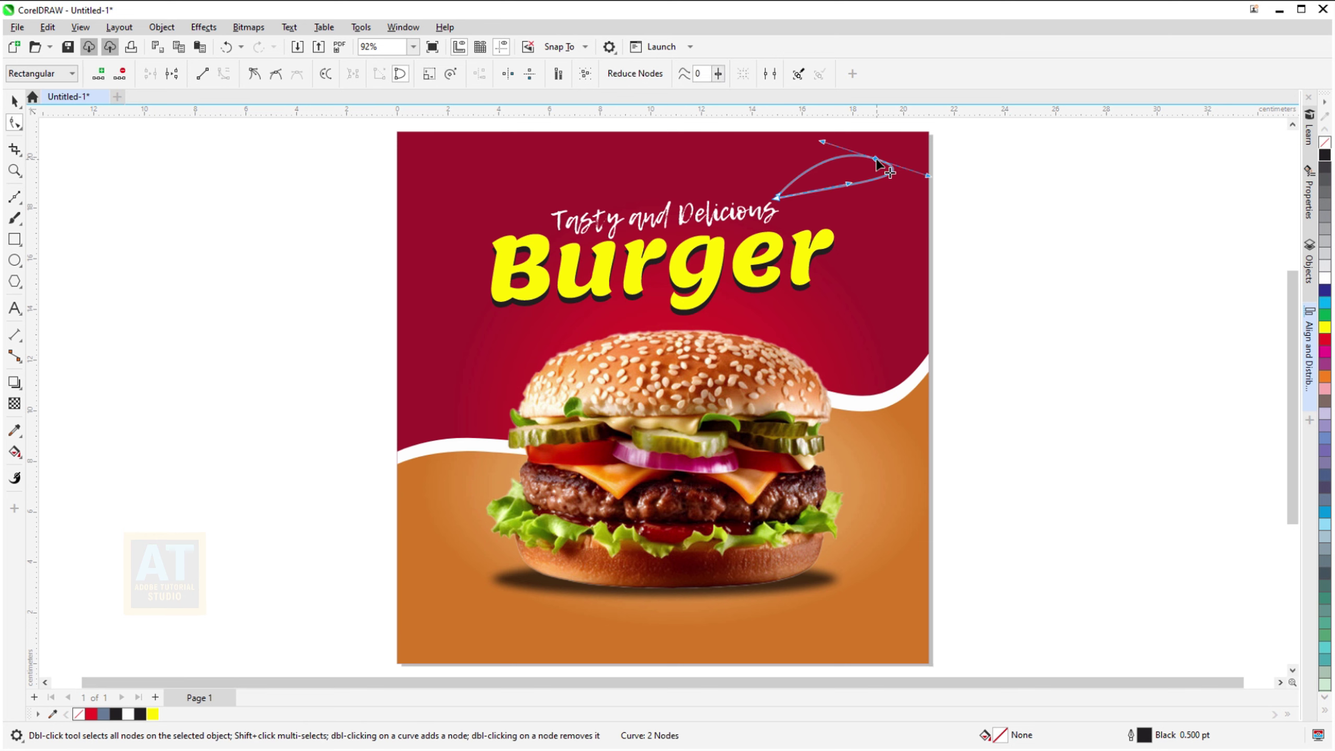
pyautogui.moveTo(848, 185); pyautogui.dragTo(834, 176)
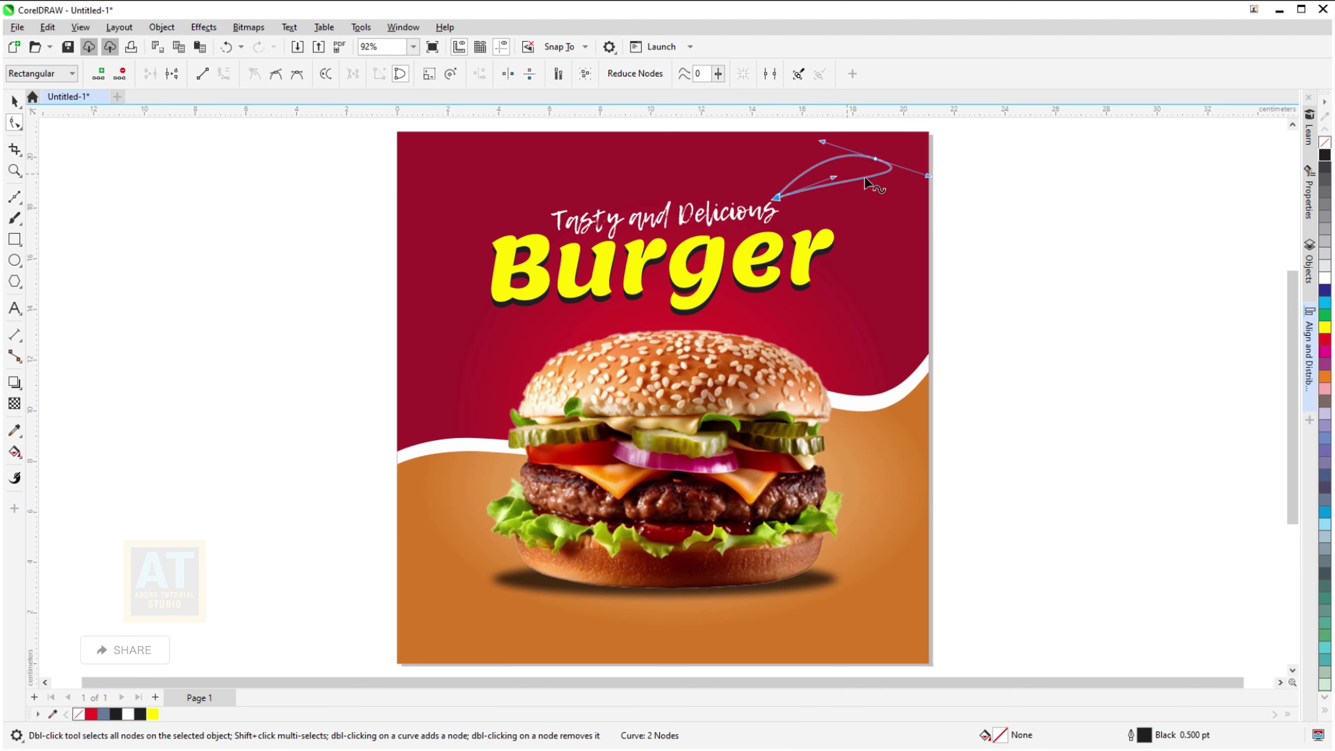
pyautogui.moveTo(929, 178); pyautogui.dragTo(826, 176)
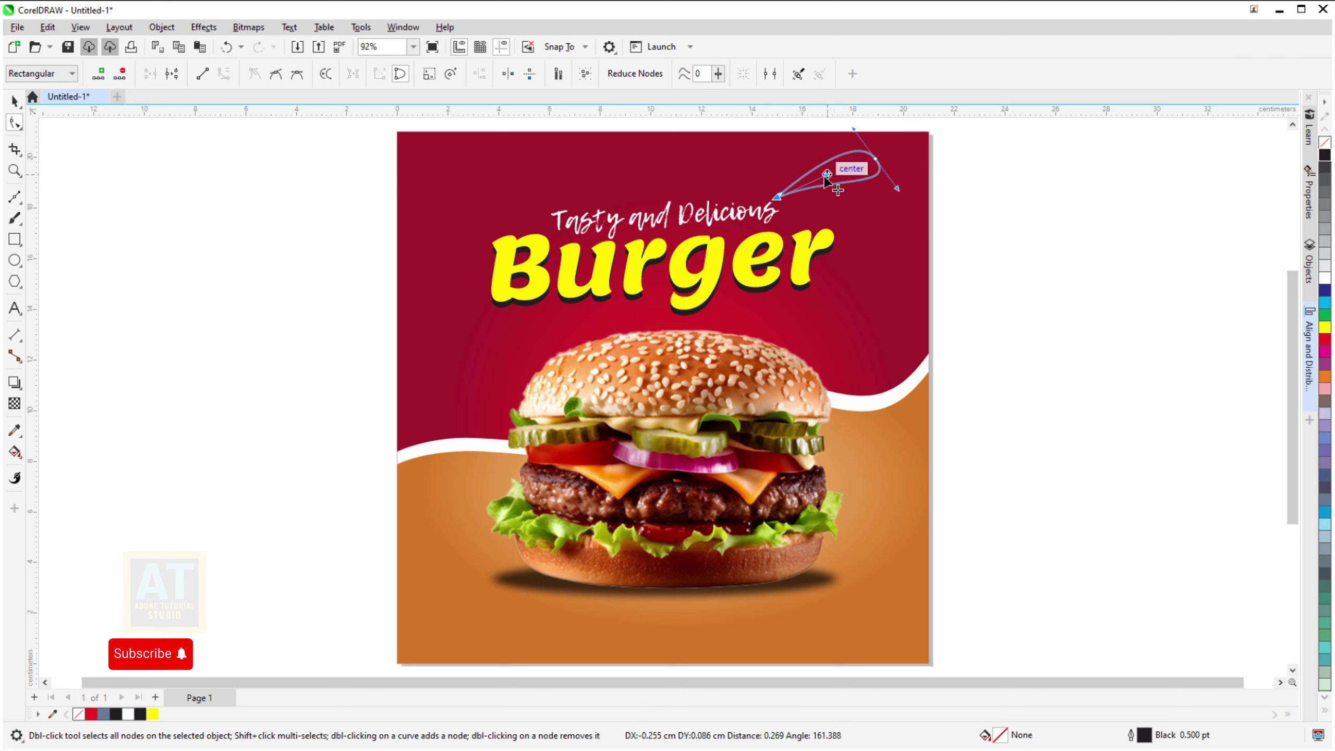
# Fill the swoosh white and remove its black outline
pyautogui.click(14, 100)
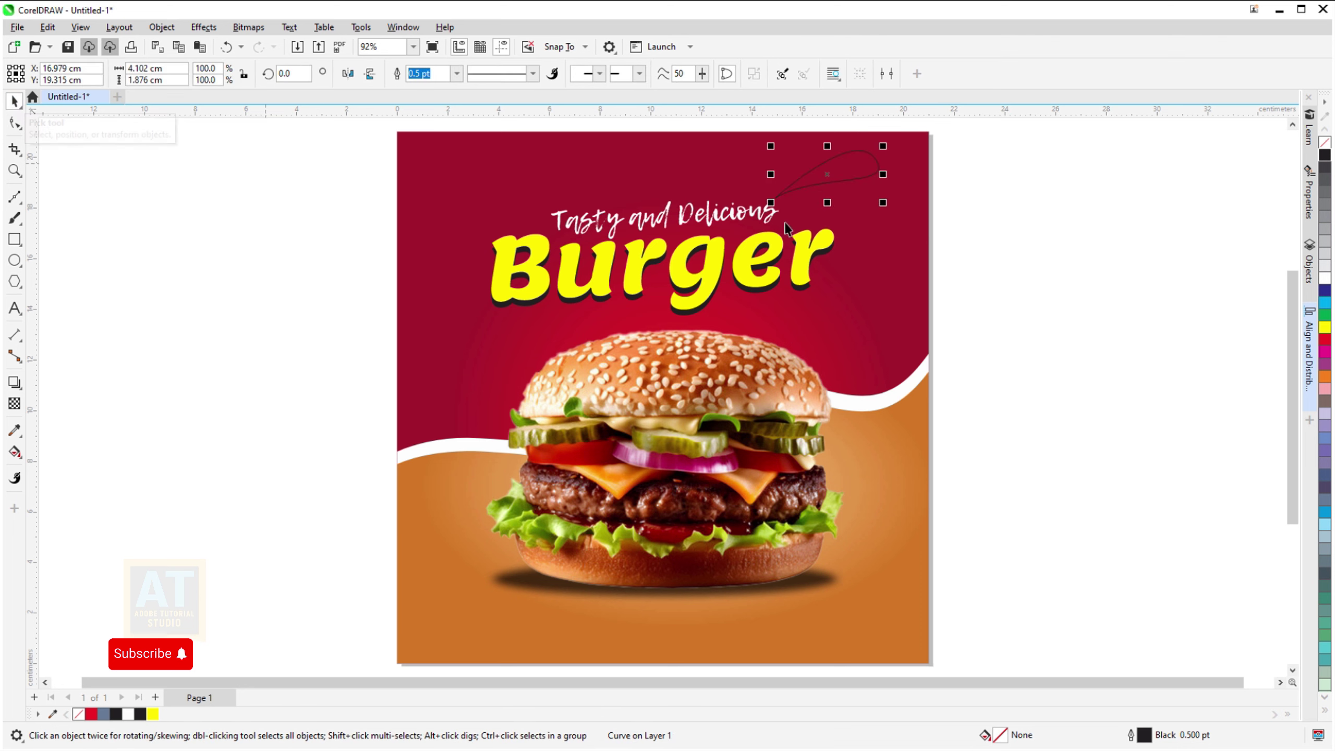
pyautogui.click(1325, 277)
pyautogui.rightClick(1326, 142)
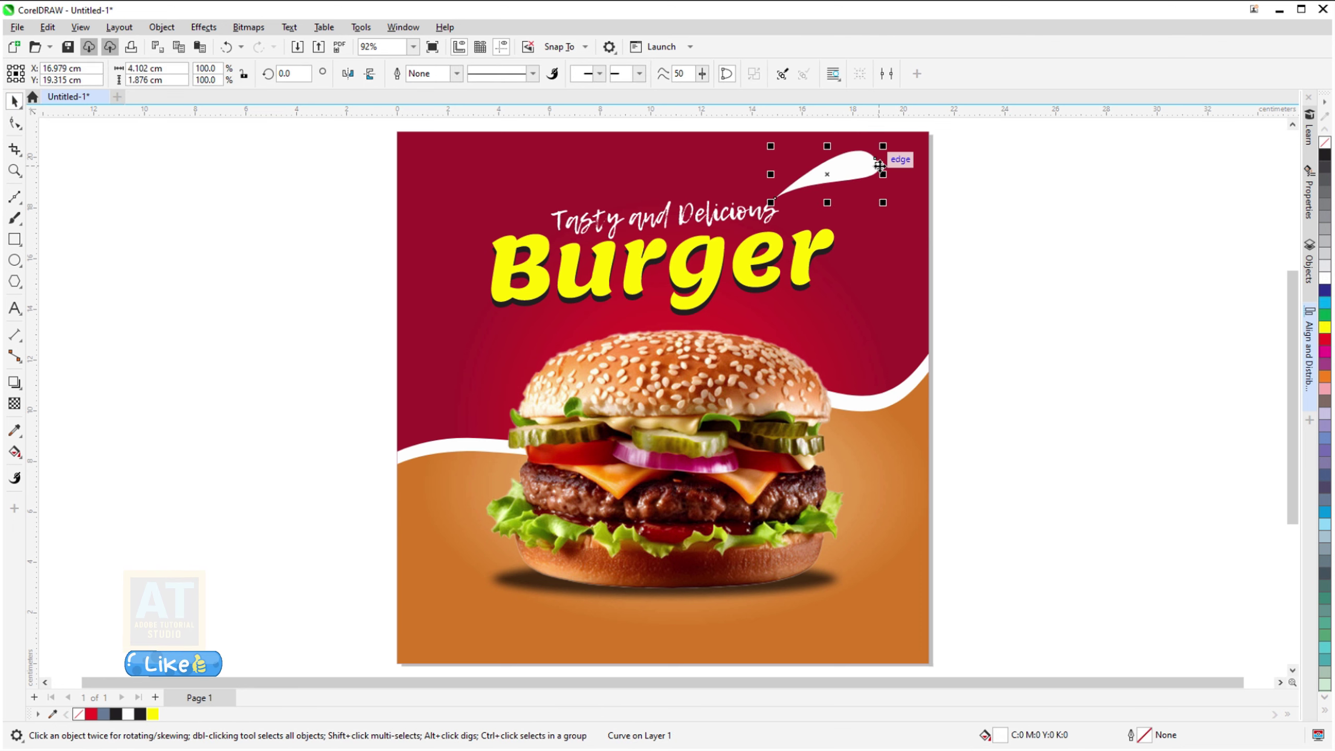
pyautogui.scroll(2, 885, 158)
# Fan two smaller rotated swoosh copies into a splash and shrink the three pieces
pyautogui.moveTo(739, 214)
pyautogui.mouseDown()
pyautogui.moveTo(777, 194)
pyautogui.moveTo(915, 208)
pyautogui.moveTo(871, 224)
pyautogui.moveTo(820, 157)
pyautogui.moveTo(840, 128)
pyautogui.moveTo(824, 153)
pyautogui.mouseUp()
pyautogui.click(843, 205)
pyautogui.click(876, 205)
pyautogui.click(820, 157)
pyautogui.click(813, 136)
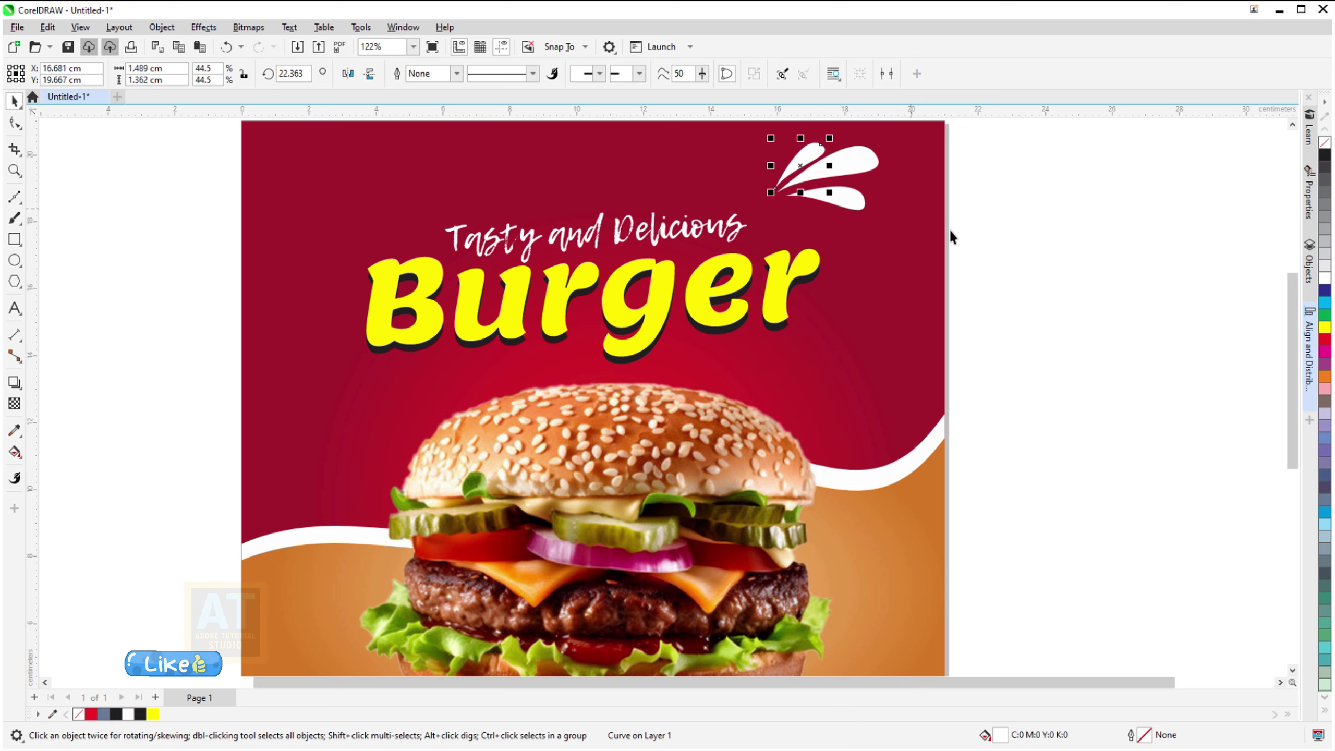
pyautogui.moveTo(951, 233); pyautogui.dragTo(762, 124)
pyautogui.scroll(1, 862, 211)
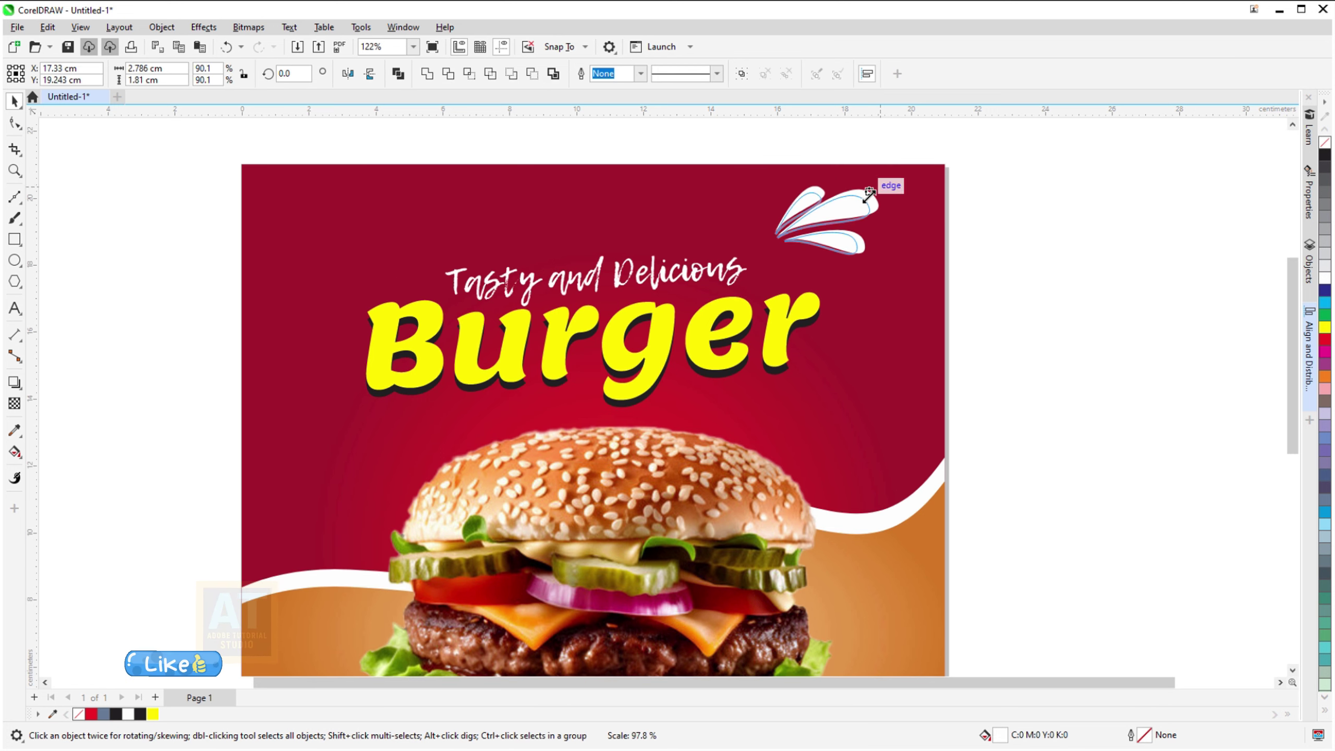
pyautogui.moveTo(882, 184)
pyautogui.mouseDown()
pyautogui.moveTo(810, 225)
pyautogui.moveTo(800, 254)
pyautogui.moveTo(841, 211)
pyautogui.mouseUp()
# Group the splash and place a mirrored, left-pointing copy beside the Burger title
pyautogui.click(741, 74)
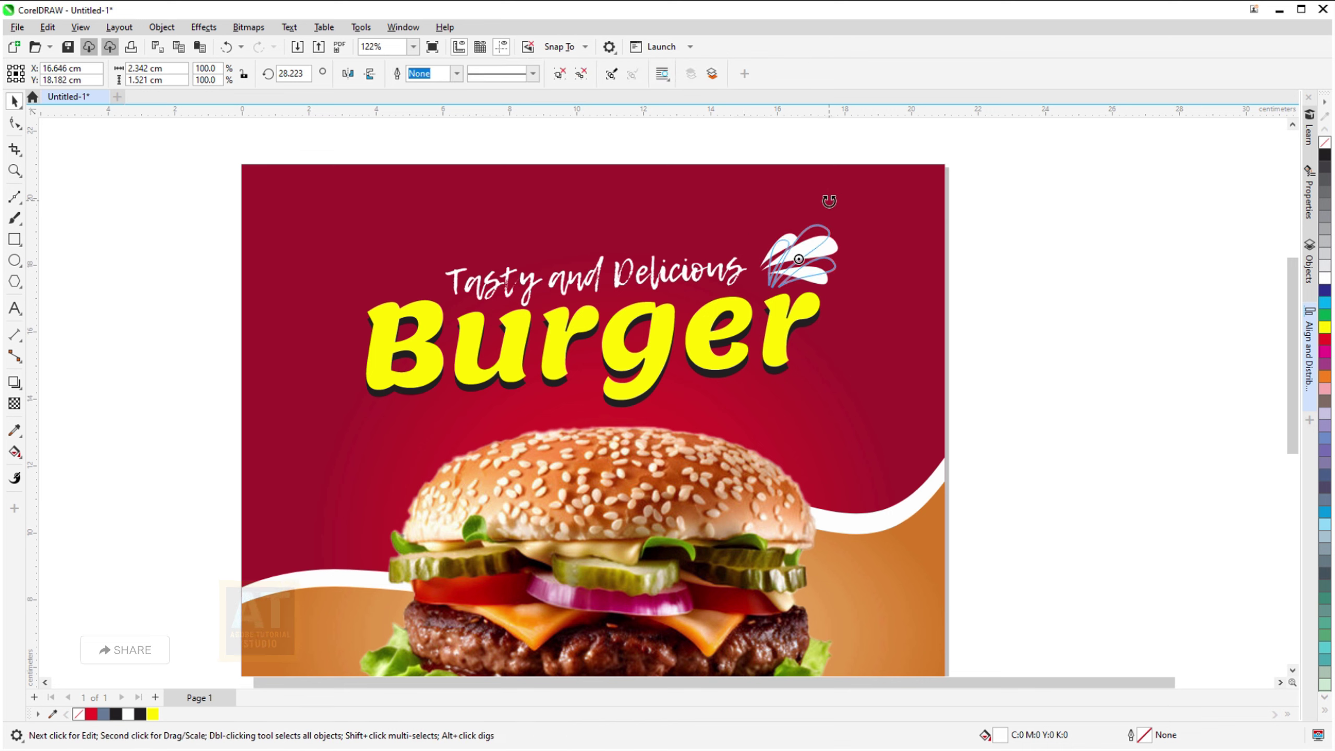
pyautogui.moveTo(800, 252)
pyautogui.mouseDown()
pyautogui.moveTo(294, 327)
pyautogui.moveTo(334, 342)
pyautogui.moveTo(279, 380)
pyautogui.moveTo(318, 354)
pyautogui.mouseUp()
pyautogui.click(318, 347)
pyautogui.moveTo(177, 161); pyautogui.dragTo(898, 462)
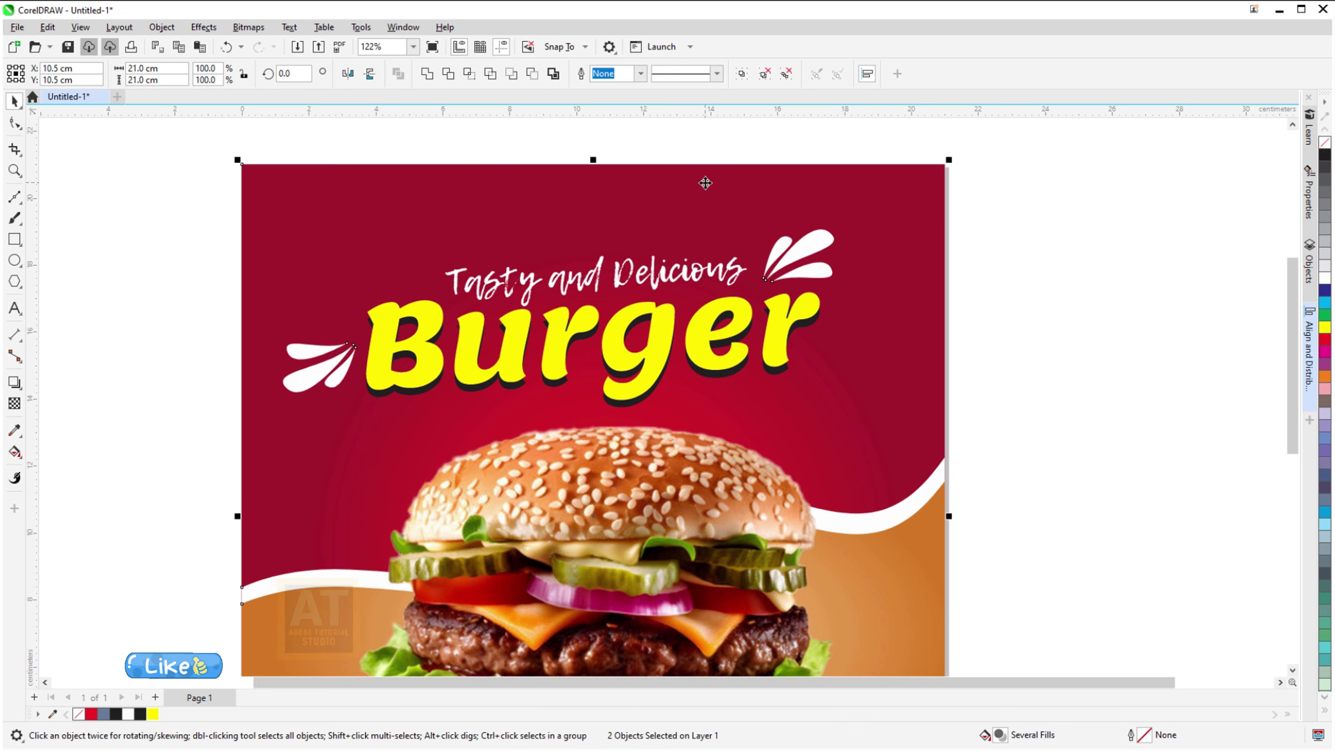
pyautogui.scroll(-2, 919, 299)
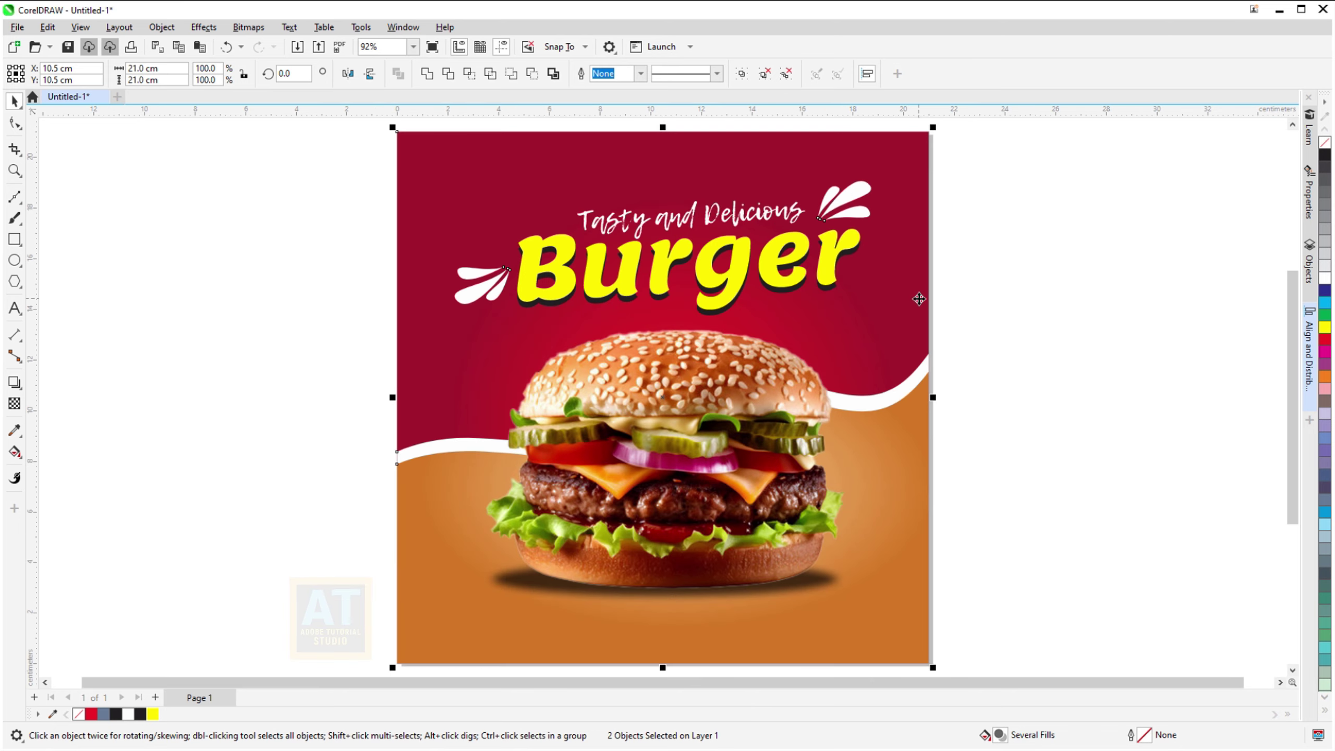
# Retilt the Burger title group about 1.8°, shrink it and move it slightly down
pyautogui.click(841, 263)
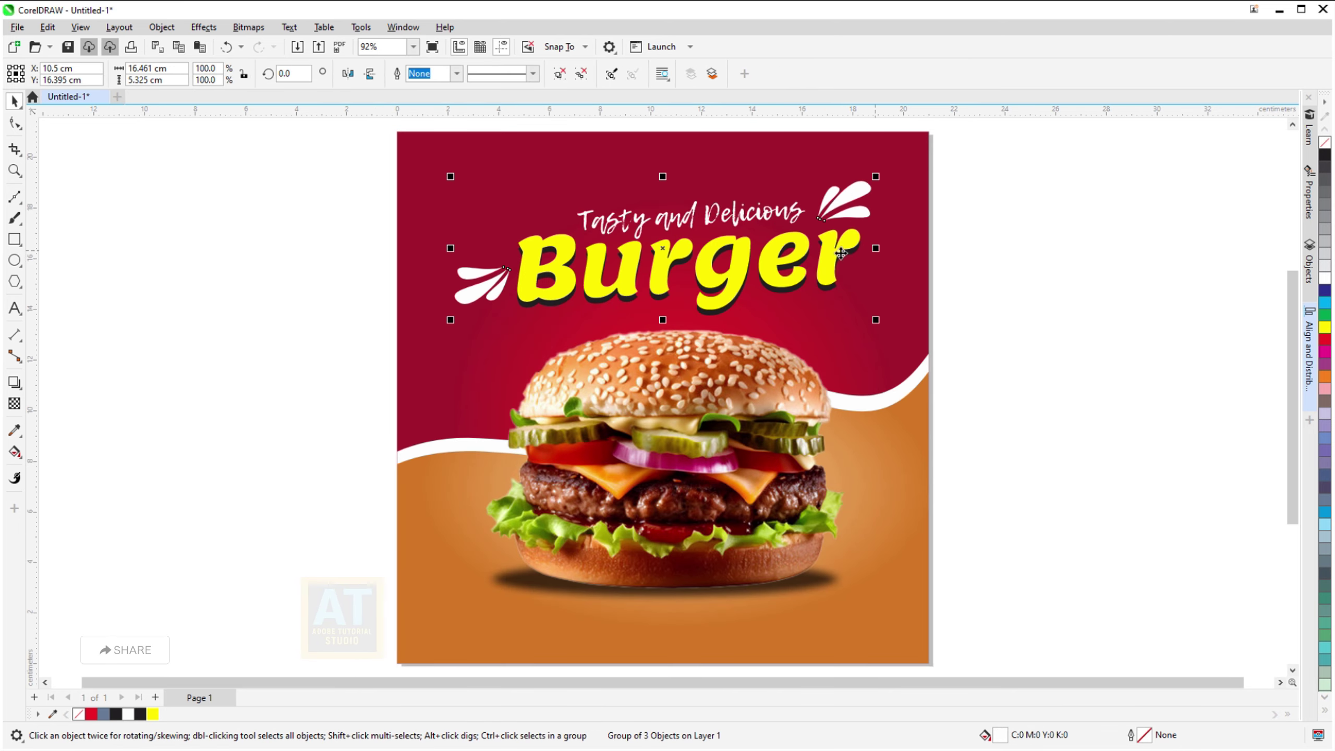
pyautogui.click(778, 257)
pyautogui.moveTo(877, 248); pyautogui.dragTo(877, 235)
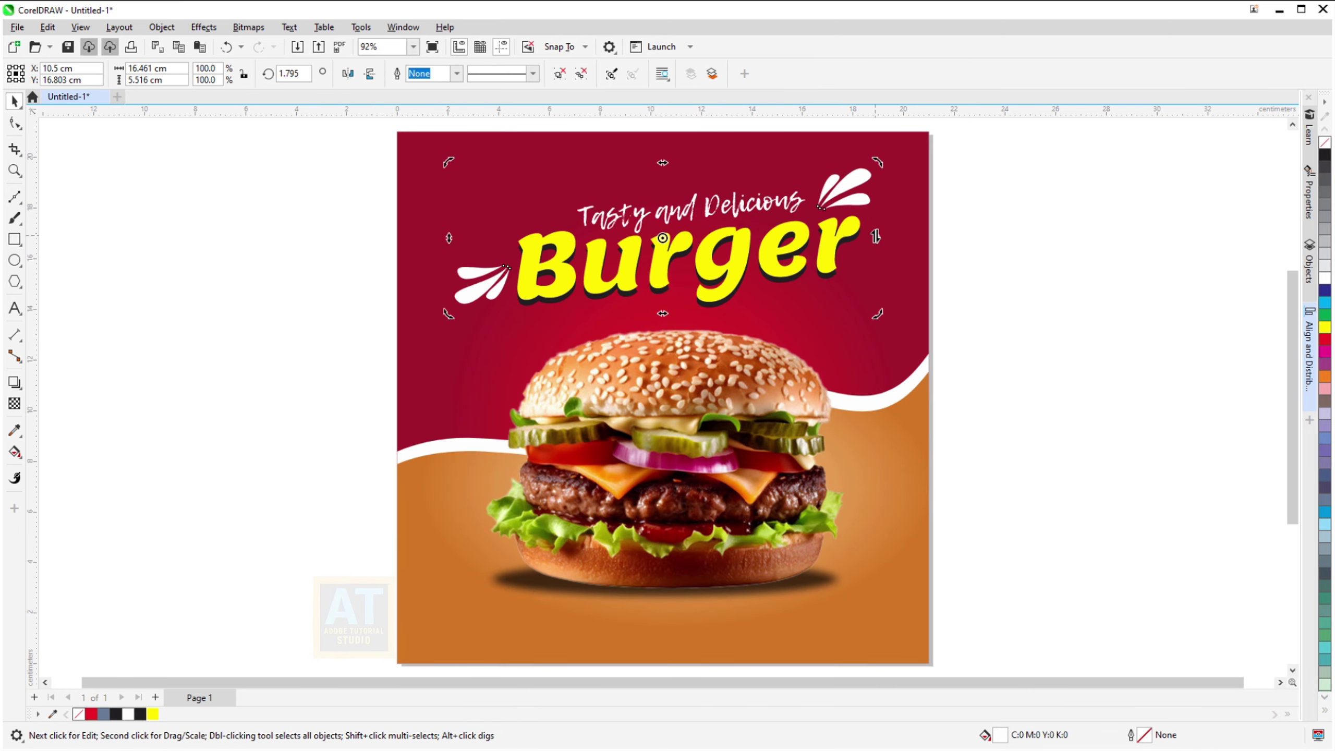
pyautogui.click(745, 261)
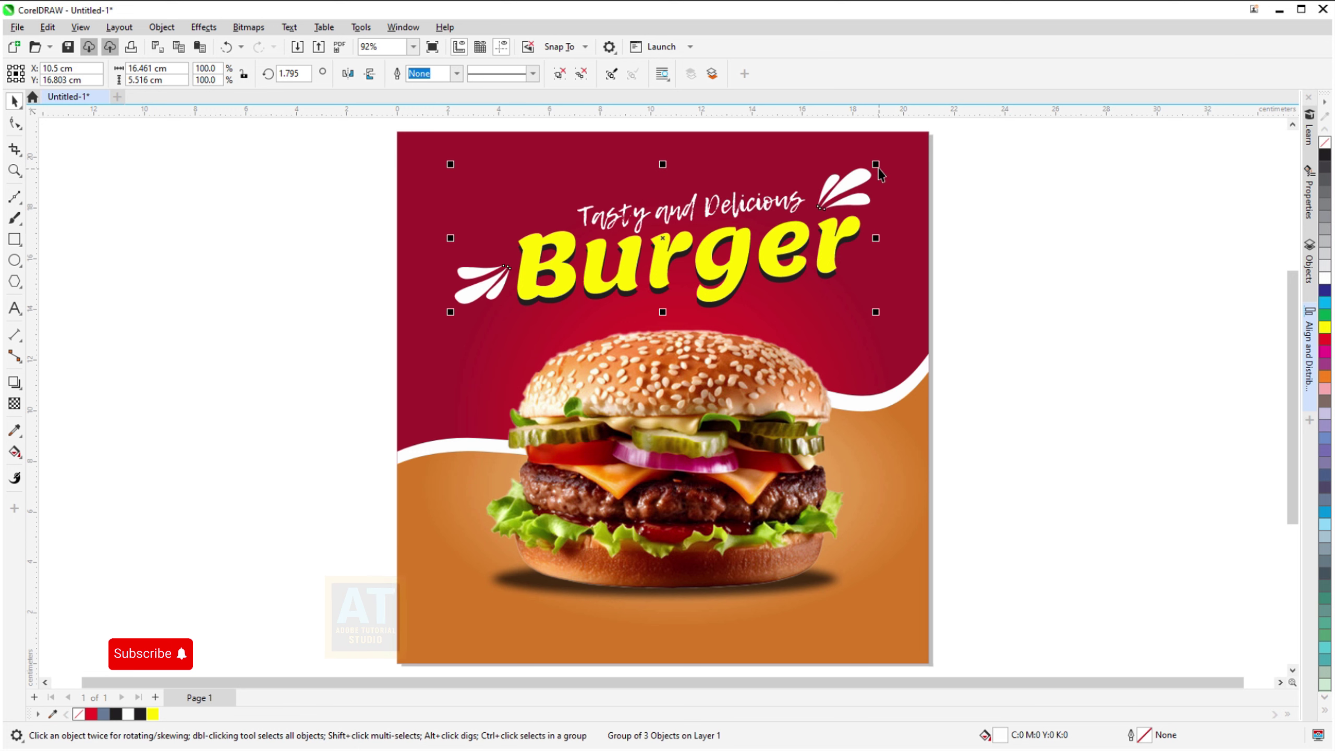
pyautogui.moveTo(874, 169); pyautogui.dragTo(850, 173)
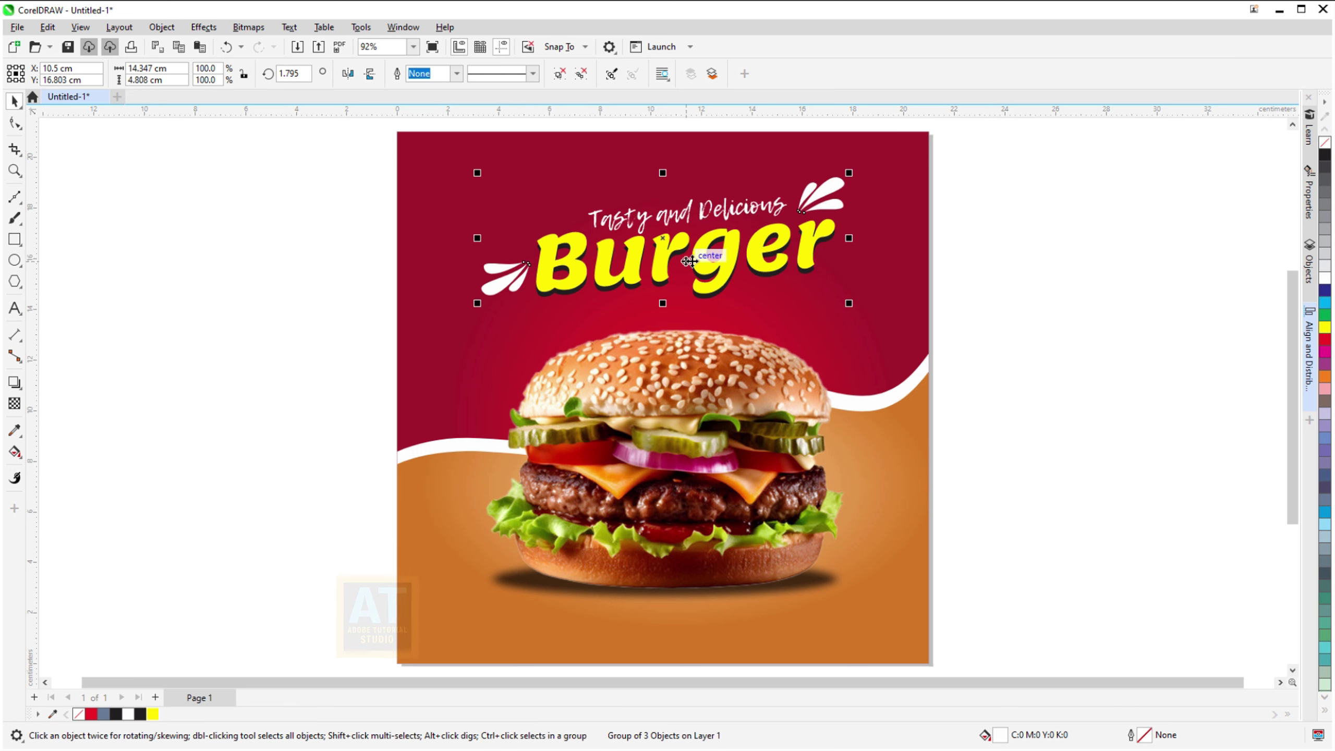
pyautogui.moveTo(699, 254); pyautogui.dragTo(699, 270)
pyautogui.press('Escape')
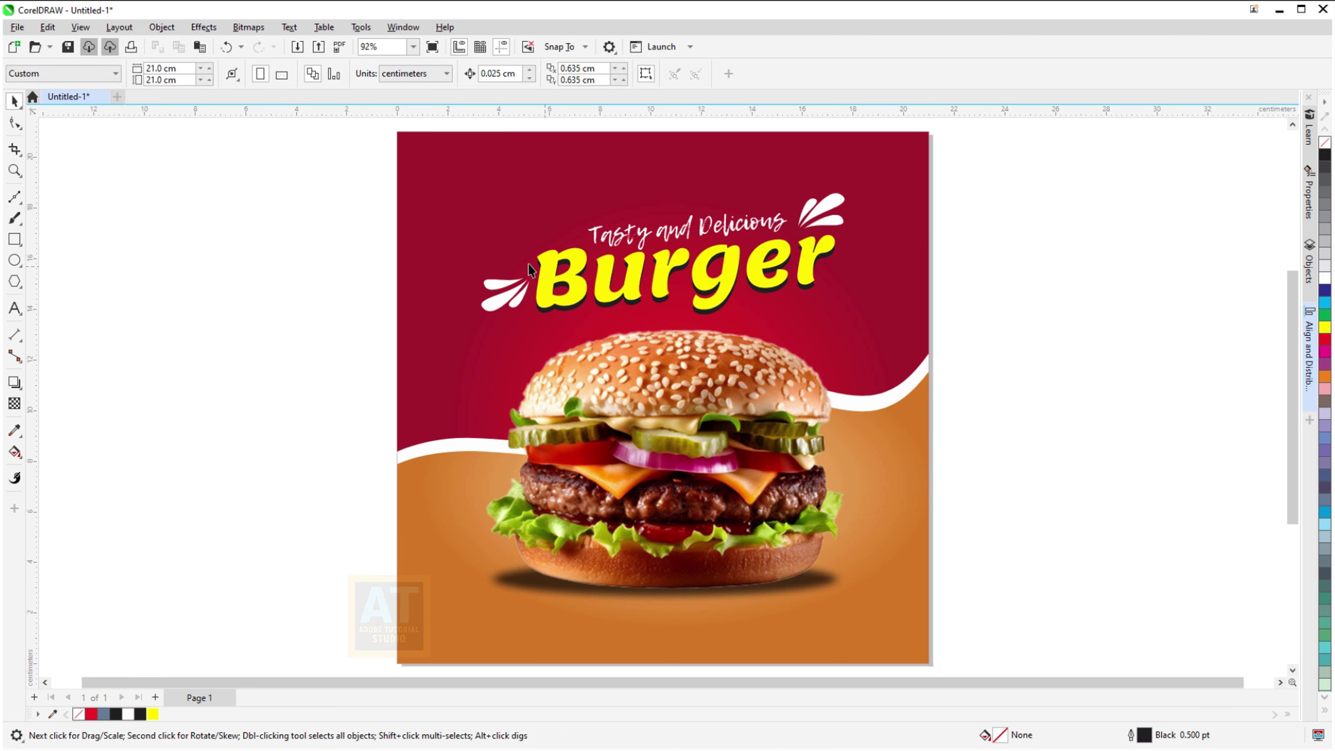
# Draw a three-sided polygon triangle at the page's upper left
pyautogui.click(19, 286)
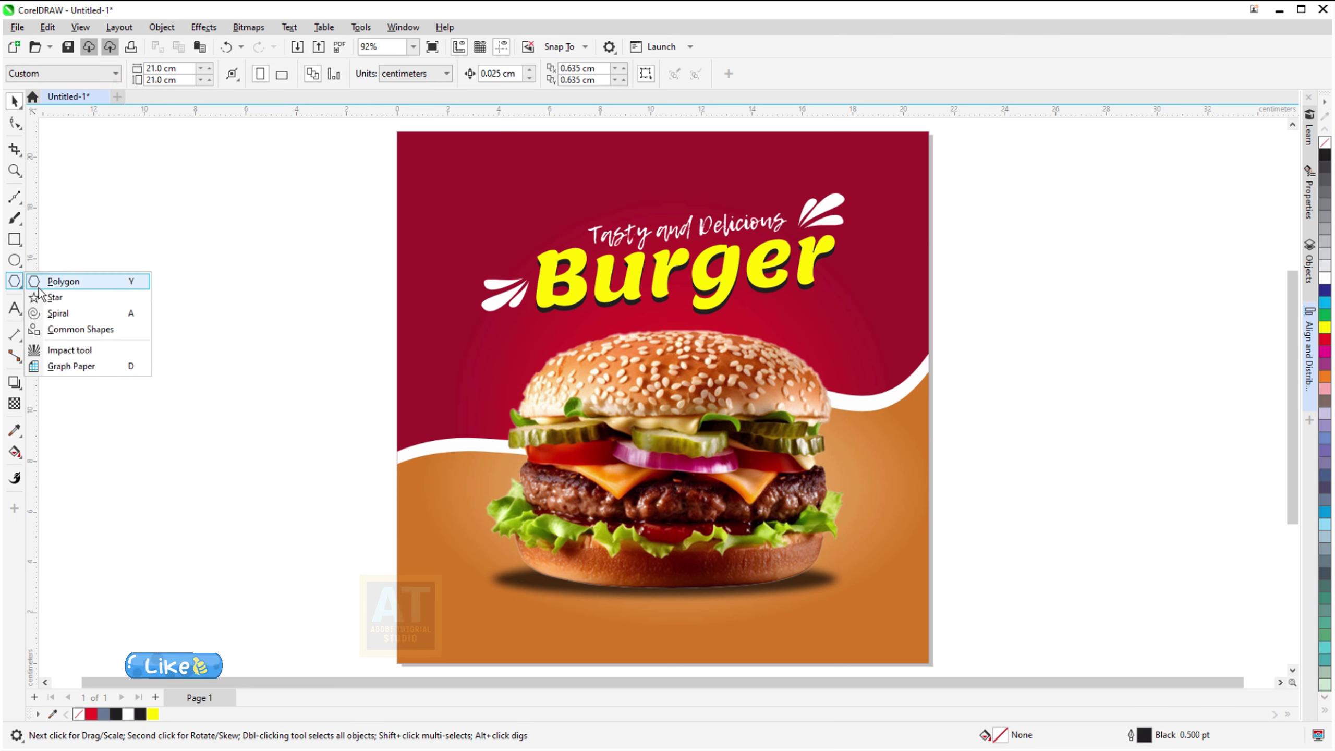
pyautogui.click(52, 280)
pyautogui.click(432, 77)
pyautogui.click(432, 78)
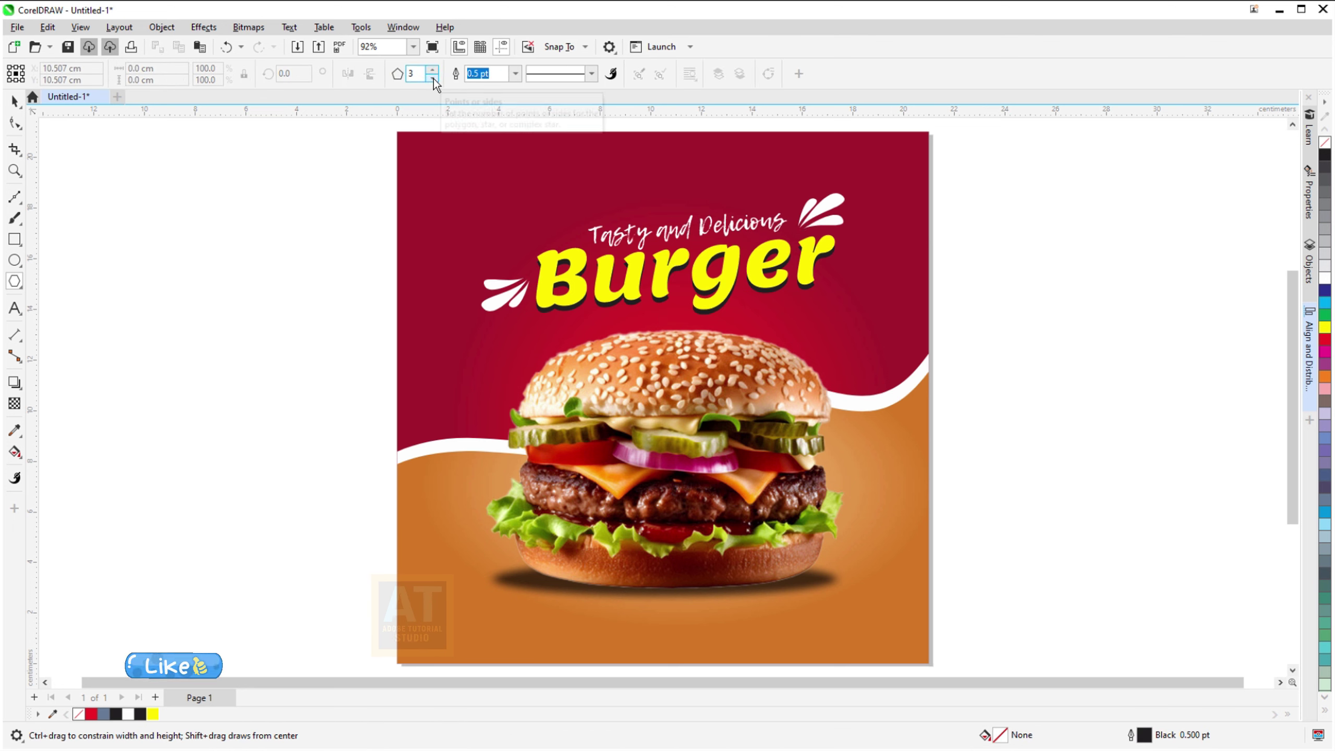
pyautogui.moveTo(426, 175); pyautogui.dragTo(491, 232)
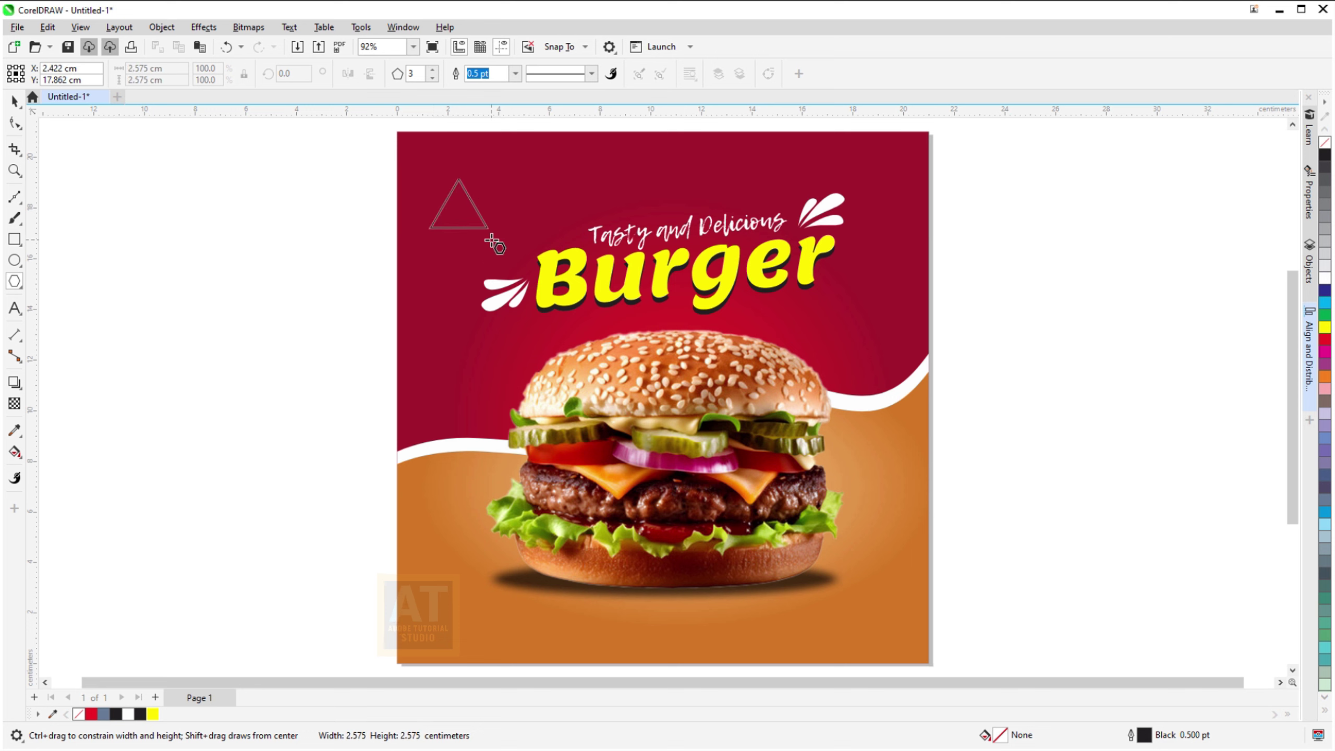
# Give the triangle a white 3.0 pt outline
pyautogui.click(592, 73)
pyautogui.click(530, 79)
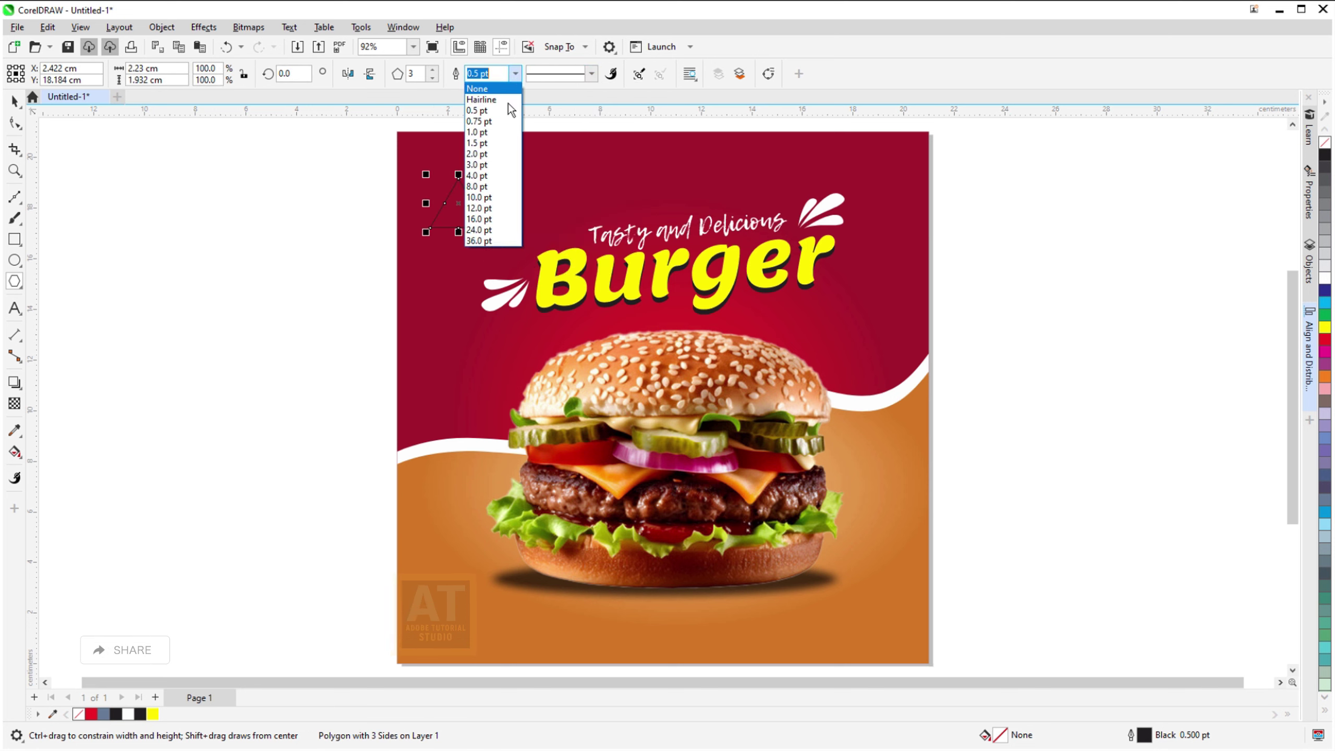
pyautogui.click(477, 165)
pyautogui.click(14, 101)
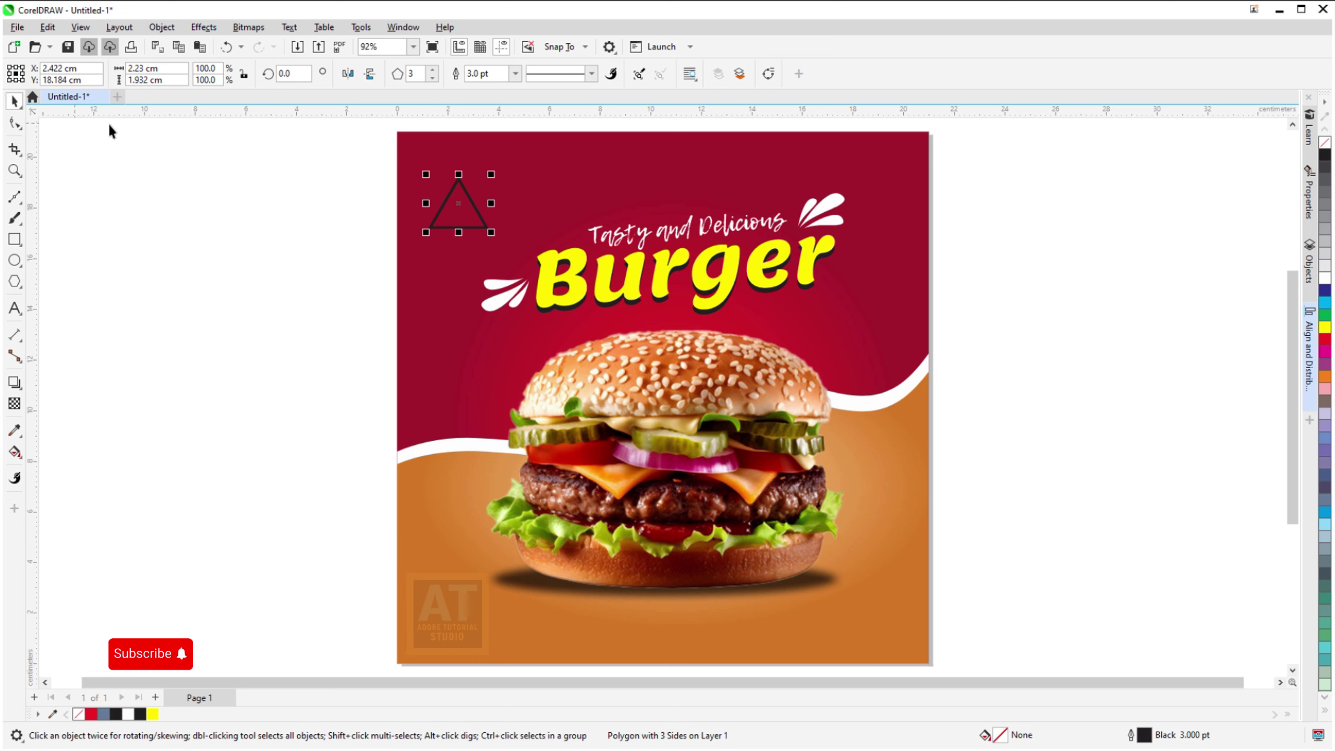
pyautogui.rightClick(1325, 278)
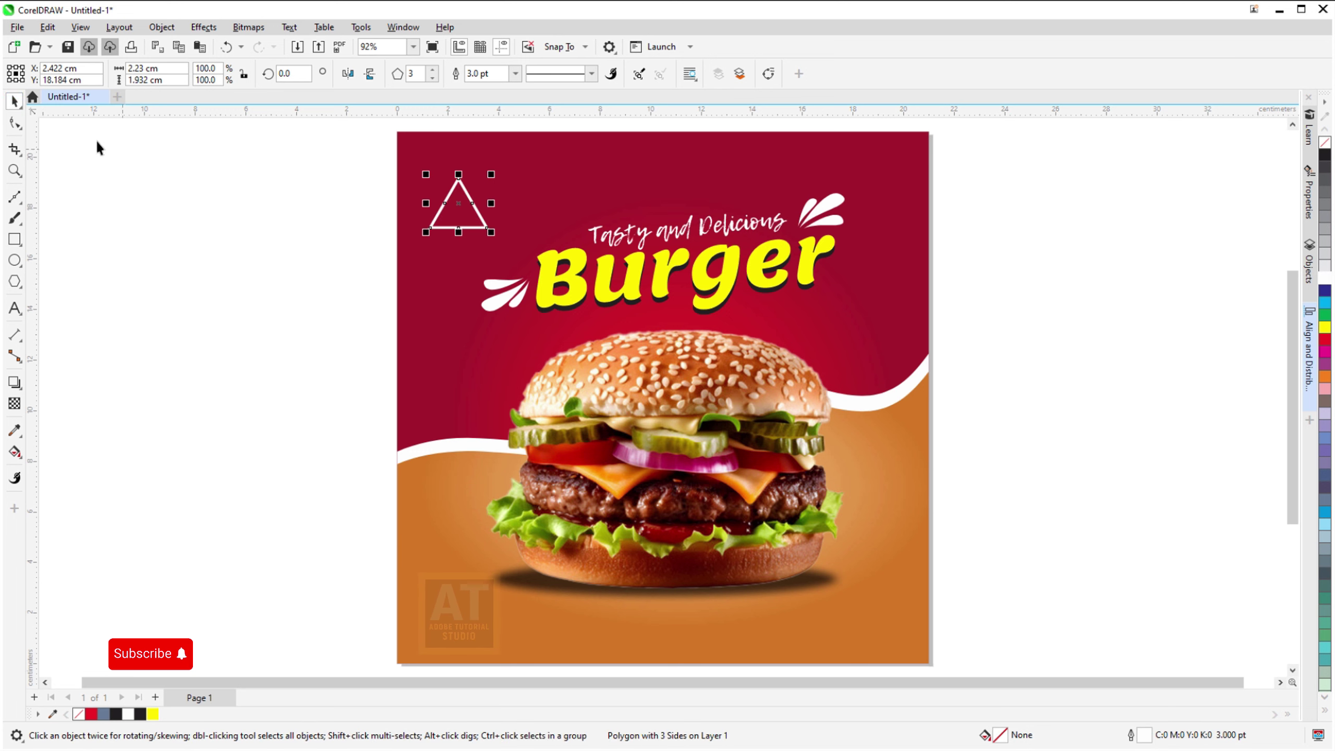
# Shrink the triangle and add a tilted copy to the right of the Burger title
pyautogui.moveTo(425, 175)
pyautogui.mouseDown()
pyautogui.moveTo(496, 238)
pyautogui.moveTo(874, 259)
pyautogui.moveTo(917, 244)
pyautogui.mouseUp()
pyautogui.click(496, 232)
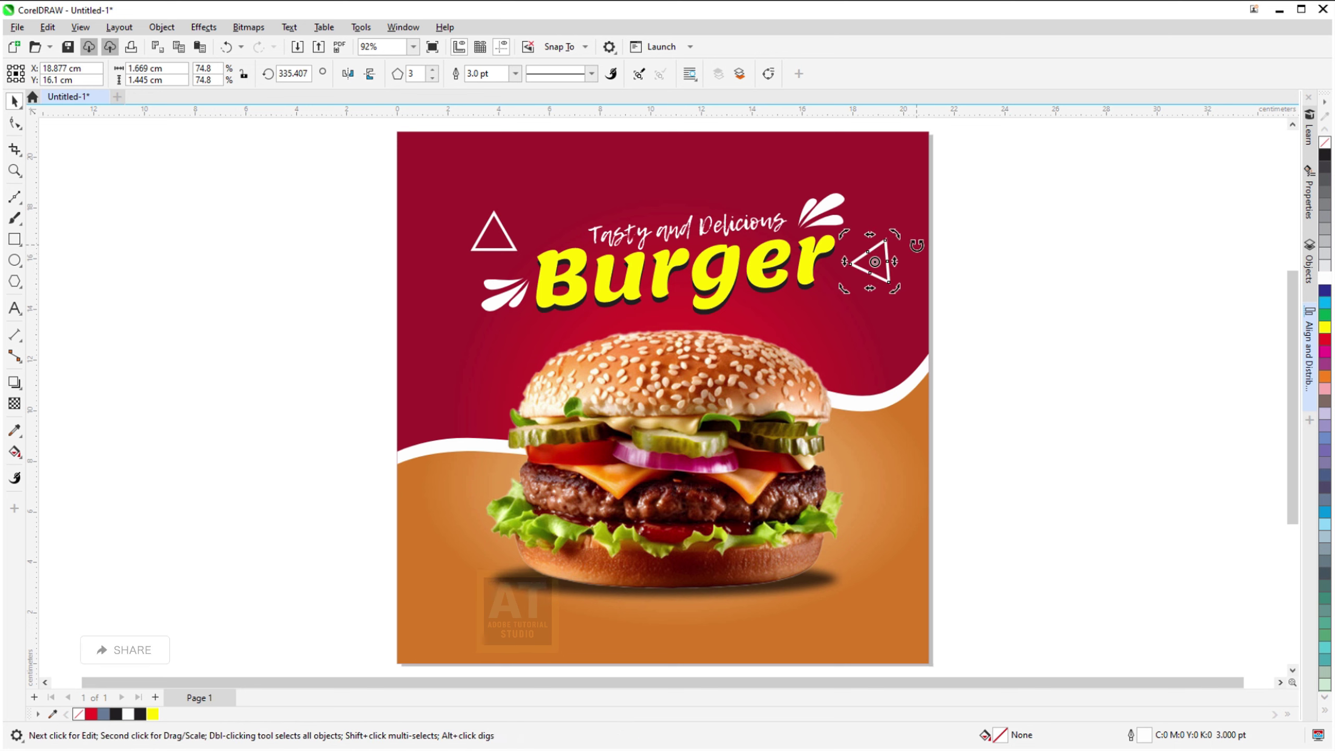
pyautogui.click(996, 293)
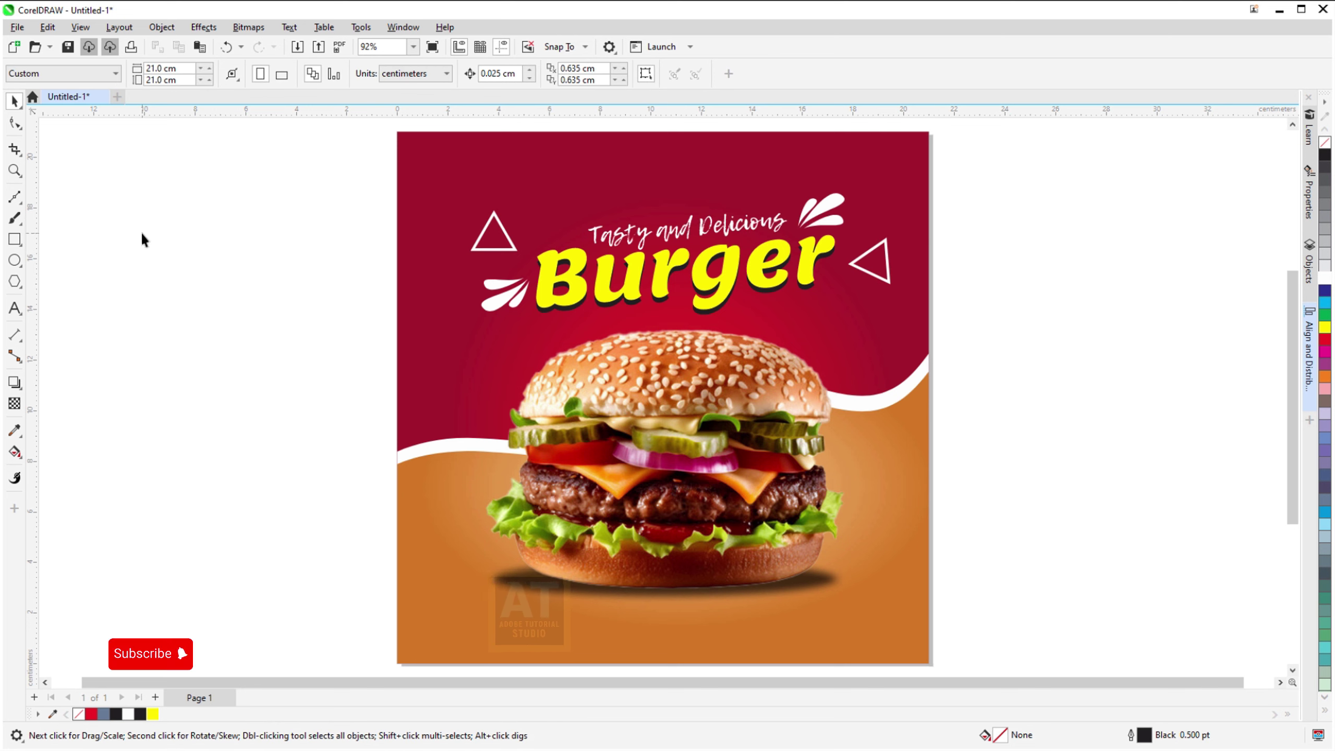
# Draw a small white circle at the page's top-left corner
pyautogui.click(14, 260)
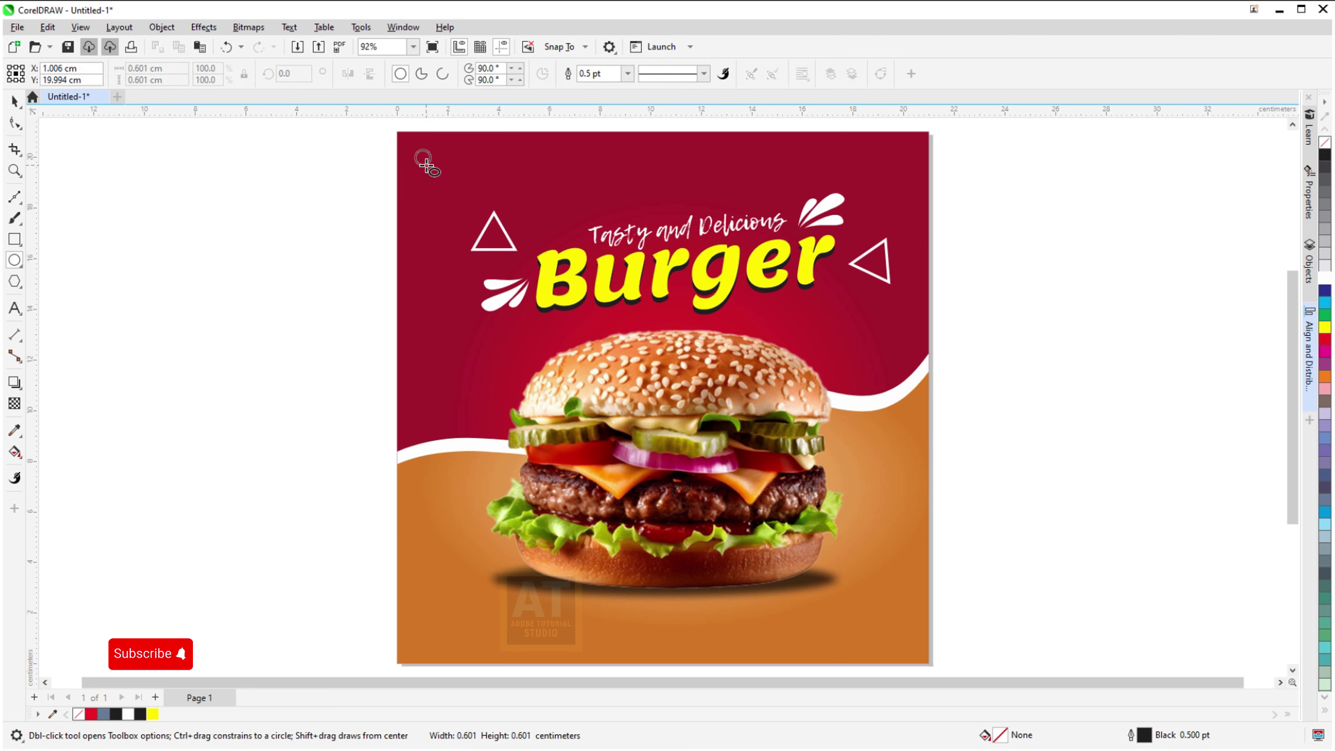
pyautogui.moveTo(411, 145); pyautogui.dragTo(435, 169)
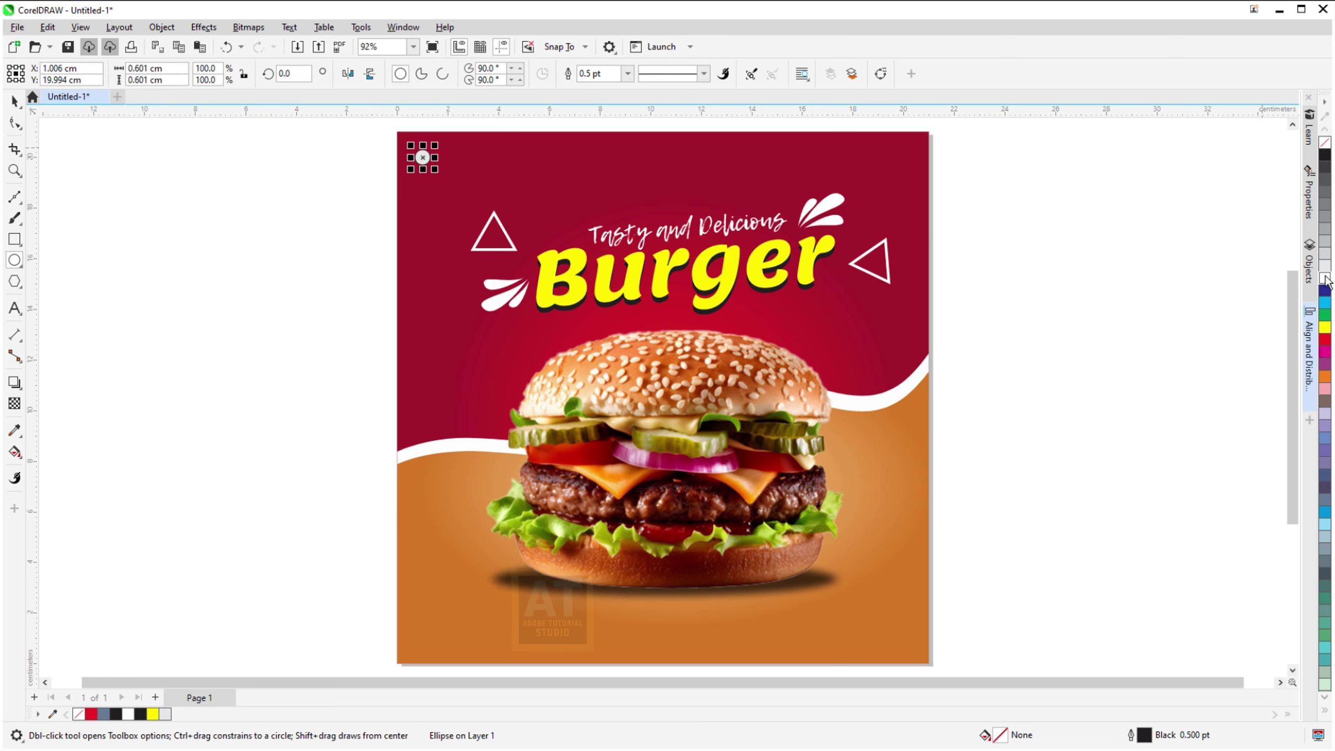
pyautogui.click(1326, 265)
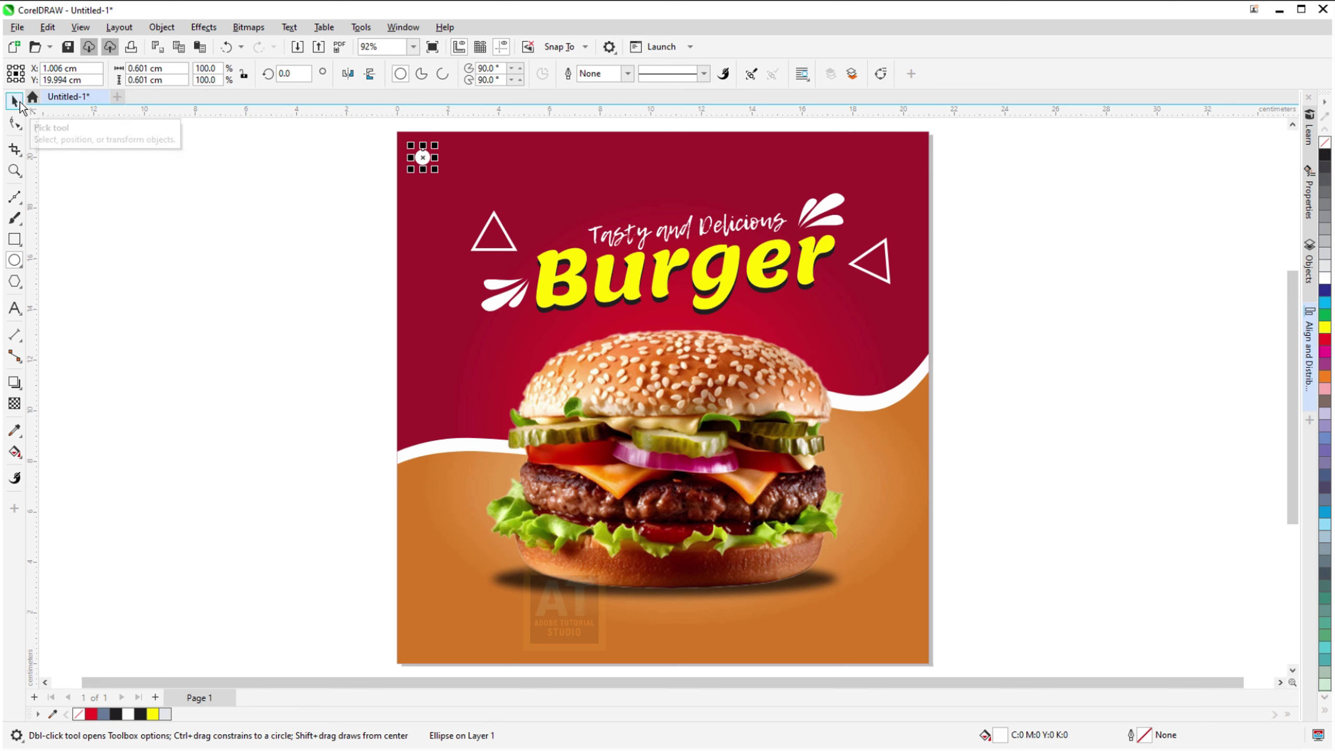
pyautogui.click(20, 103)
# Step and Repeat the circle downward with 0.2 cm gaps, then group the column
pyautogui.click(90, 29)
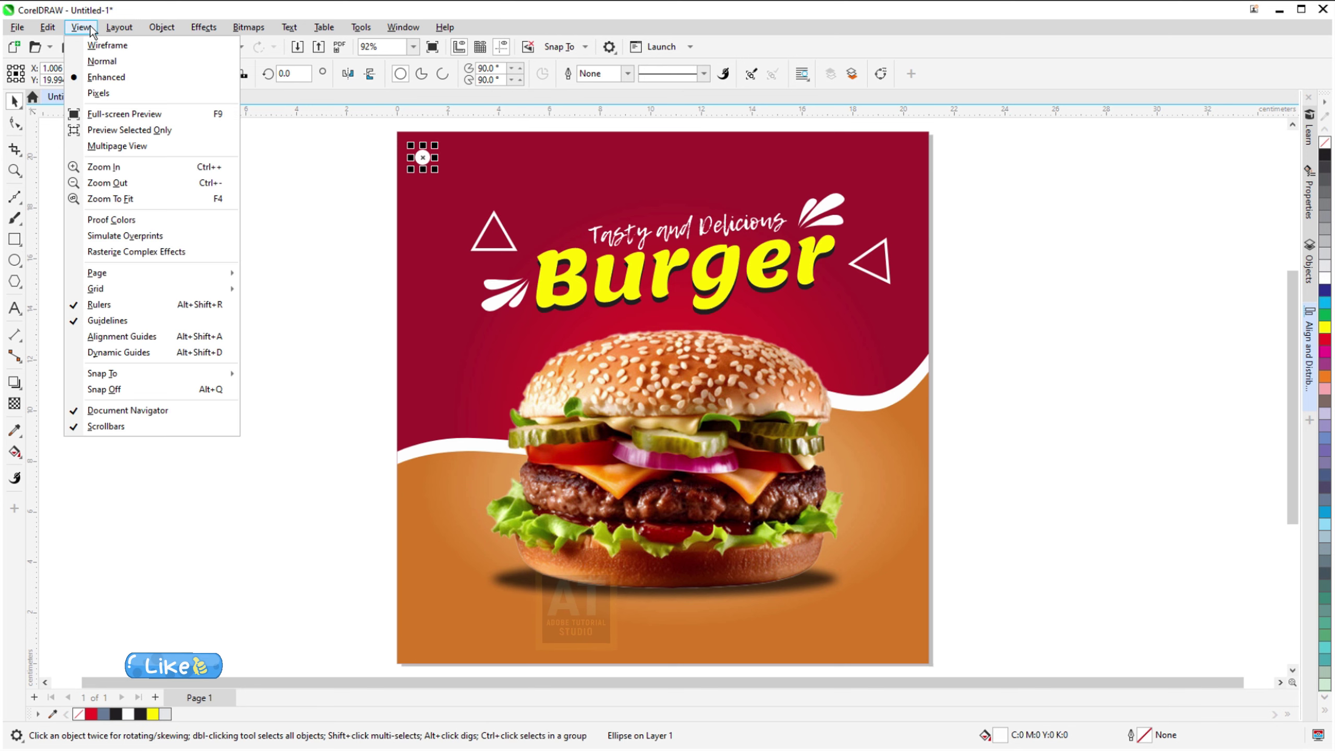
pyautogui.click(104, 321)
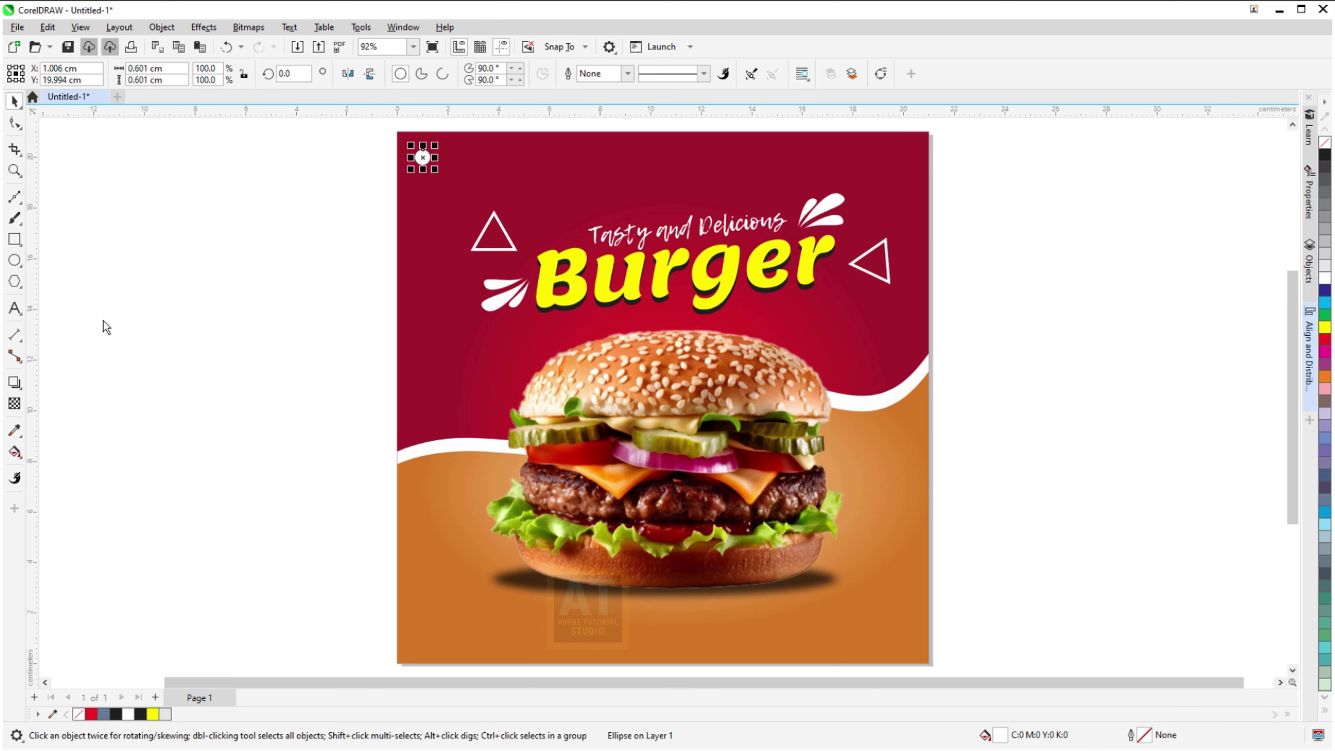
pyautogui.click(1127, 221)
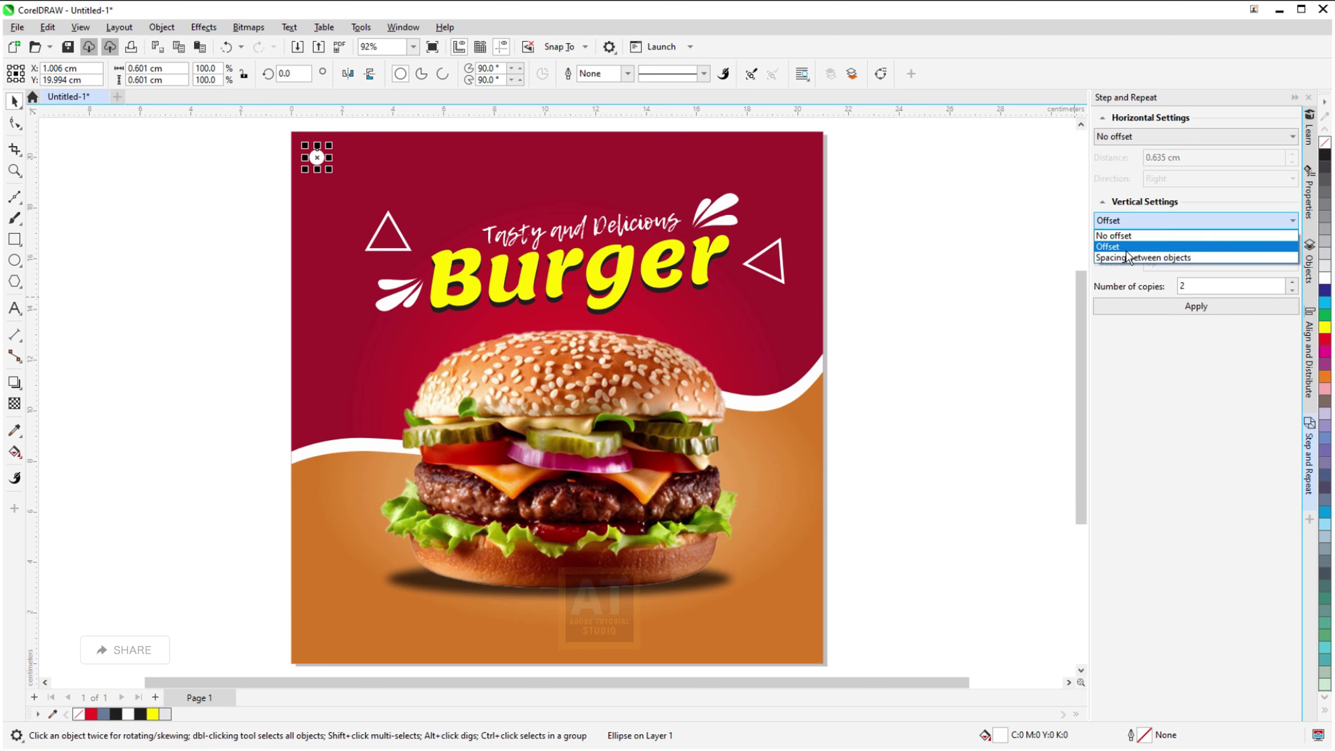
pyautogui.click(1126, 257)
pyautogui.click(1220, 262)
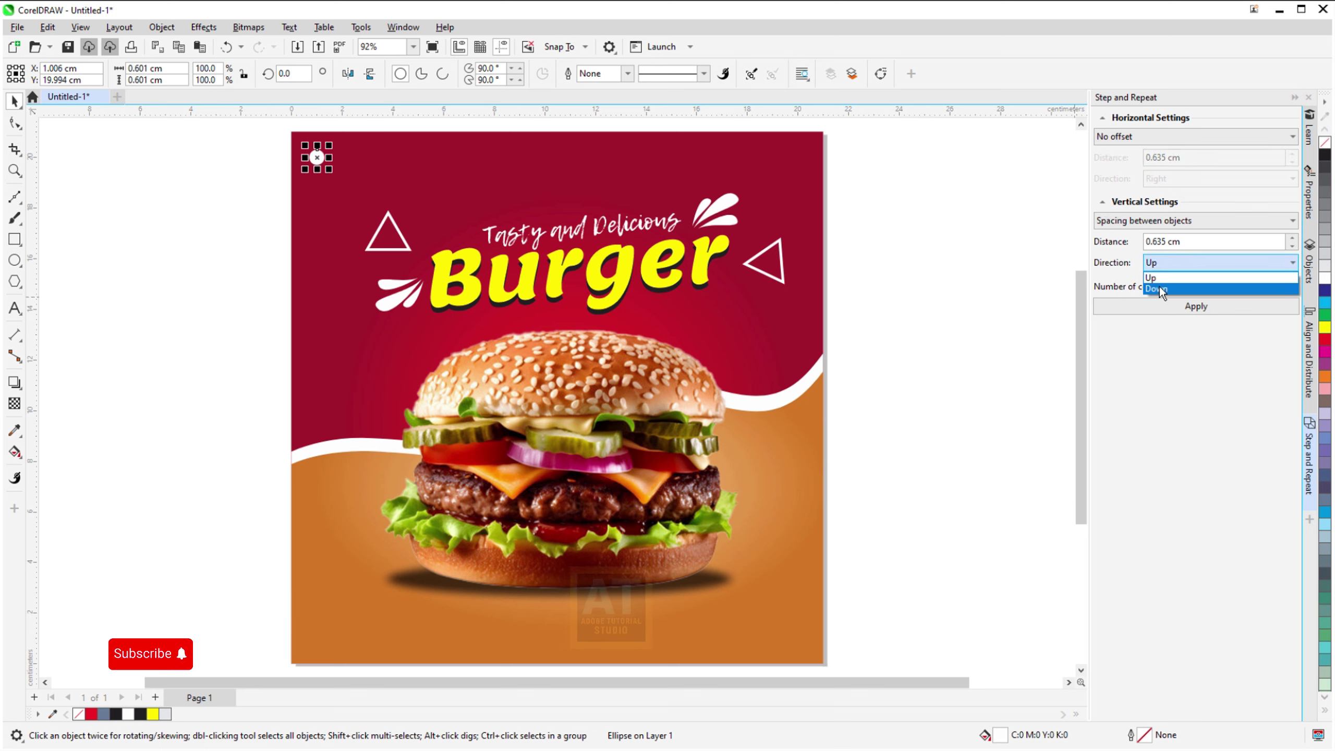
pyautogui.click(1209, 279)
pyautogui.write('0.2')
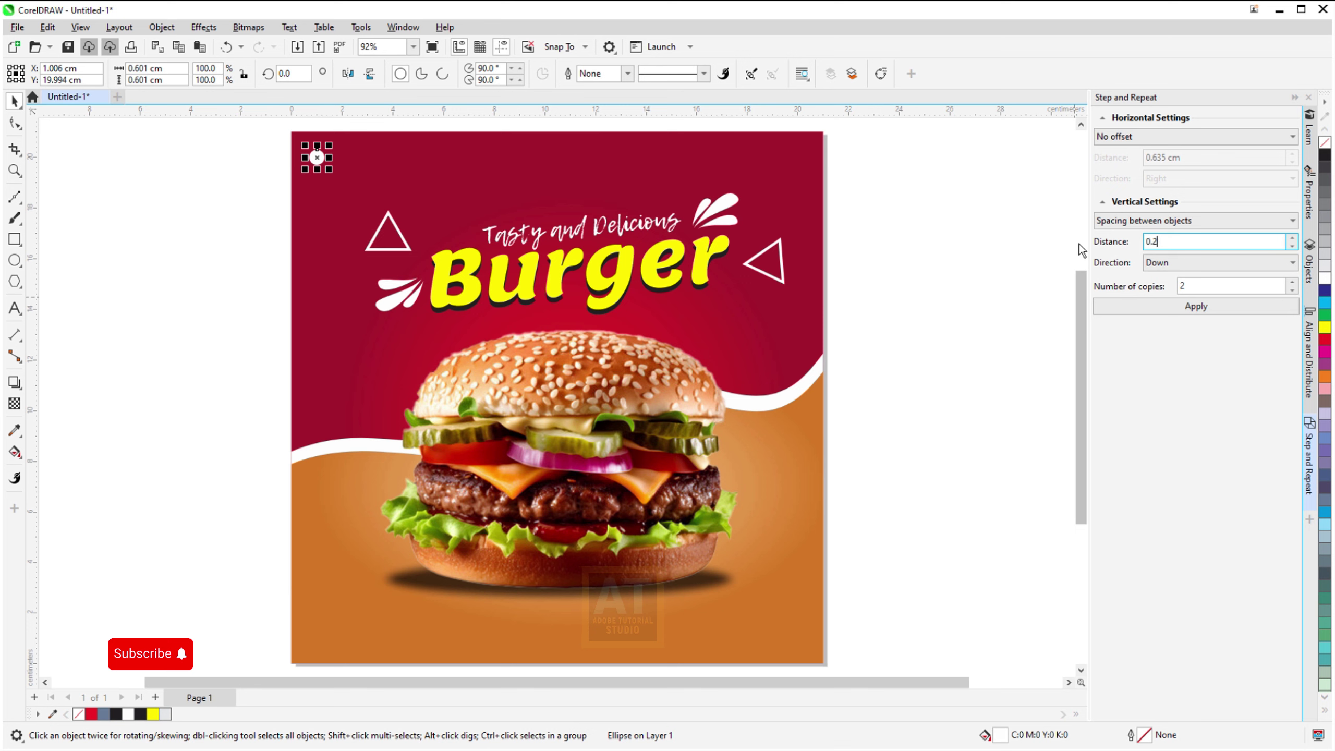
pyautogui.click(1146, 306)
pyautogui.click(1149, 311)
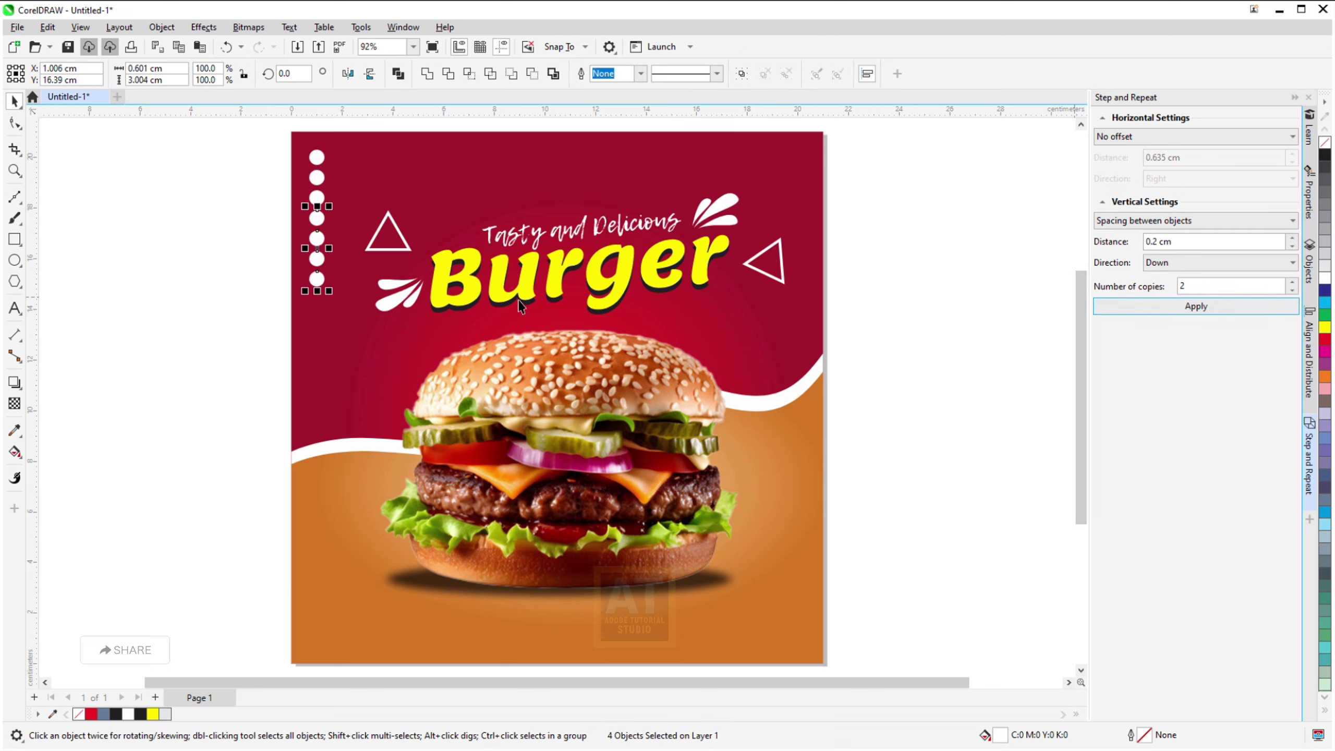
pyautogui.moveTo(264, 136); pyautogui.dragTo(349, 304)
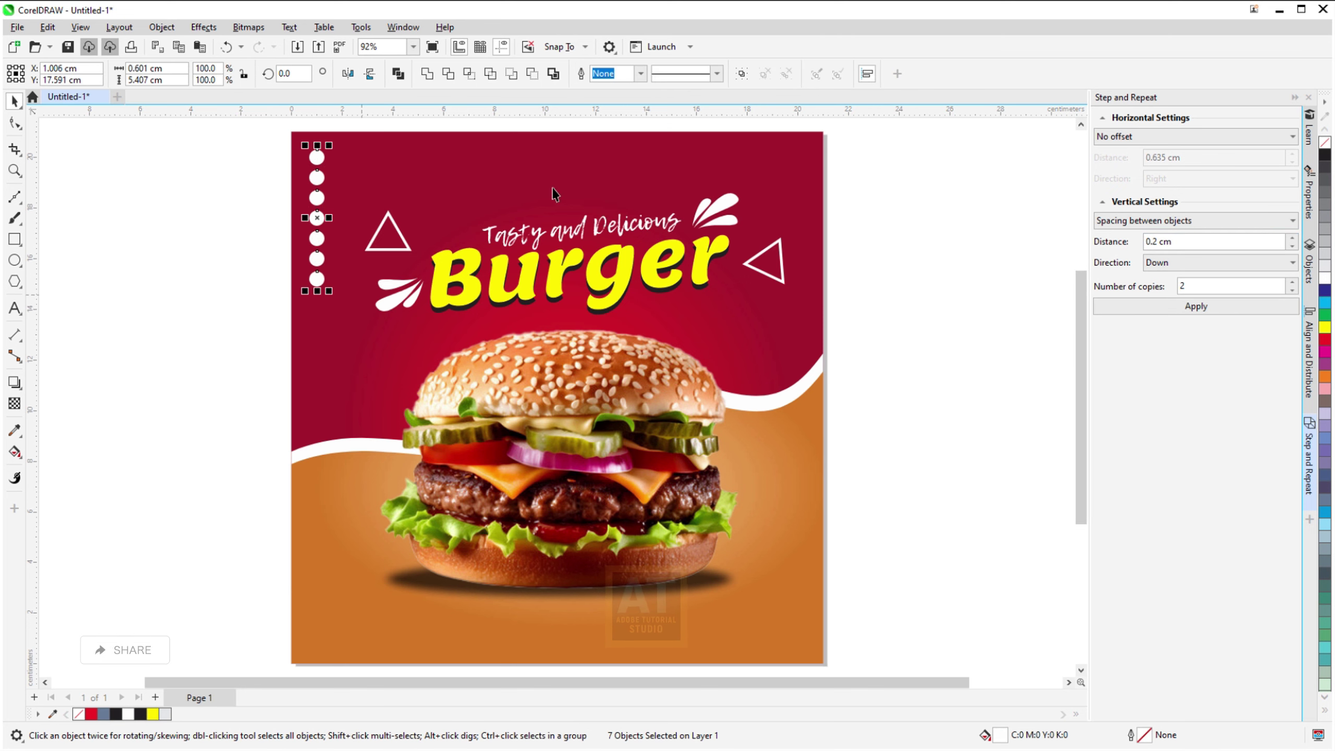
pyautogui.hotkey('ctrl', 'g')
# Repeat the column rightward with 0.2 cm gaps and group the 35-dot grid
pyautogui.click(1156, 137)
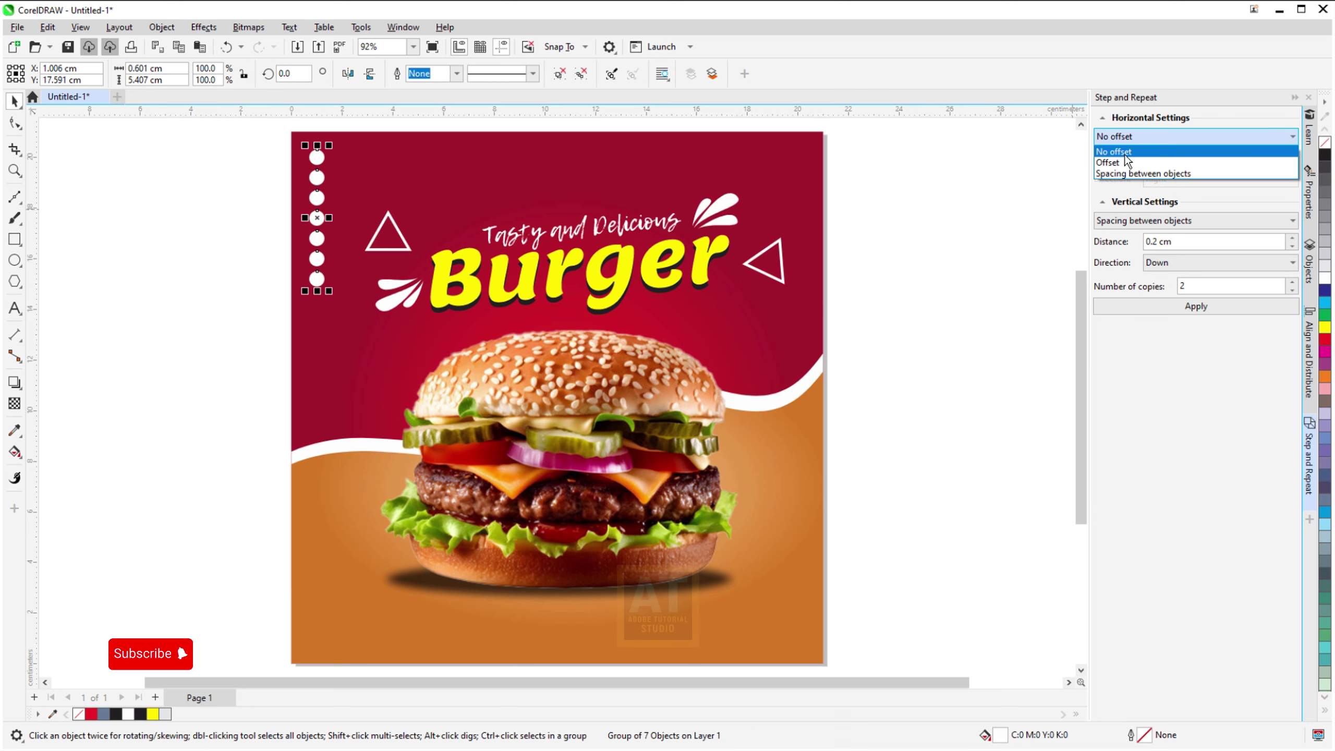
pyautogui.click(1121, 174)
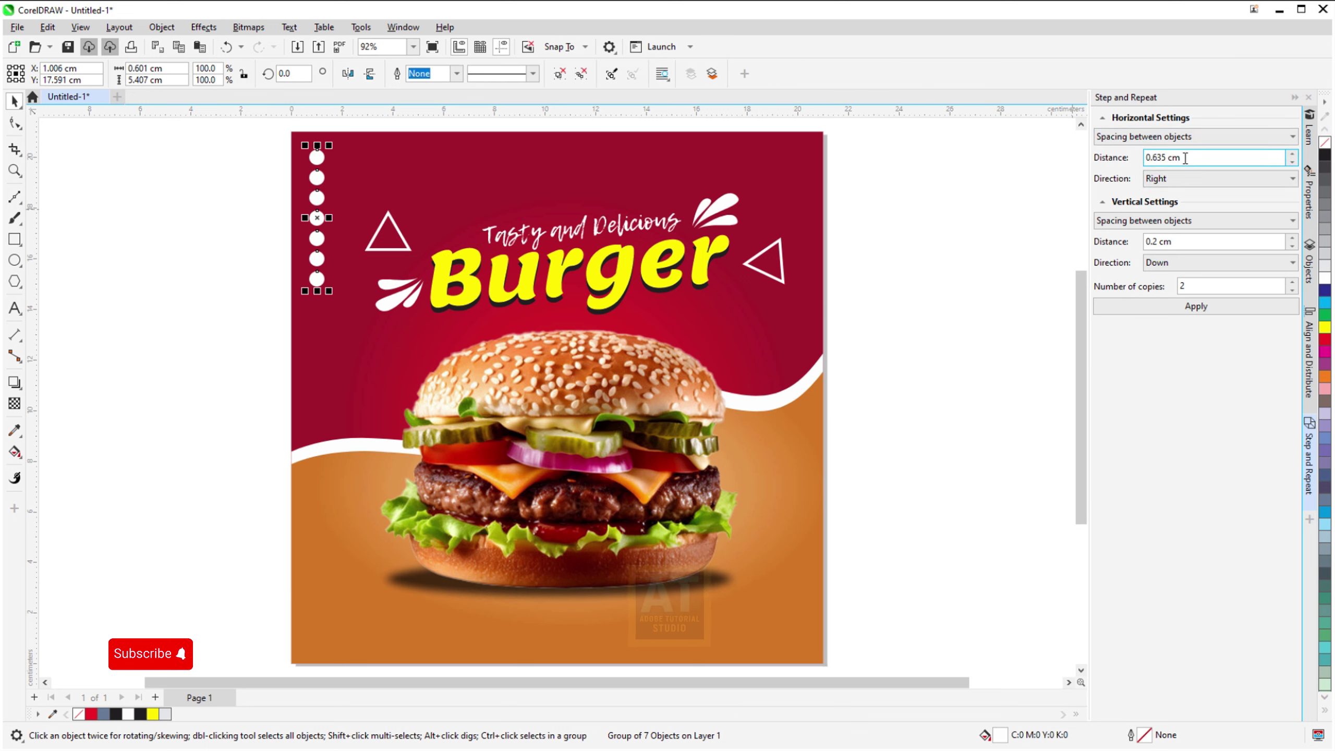
pyautogui.moveTo(1187, 158); pyautogui.dragTo(1086, 160)
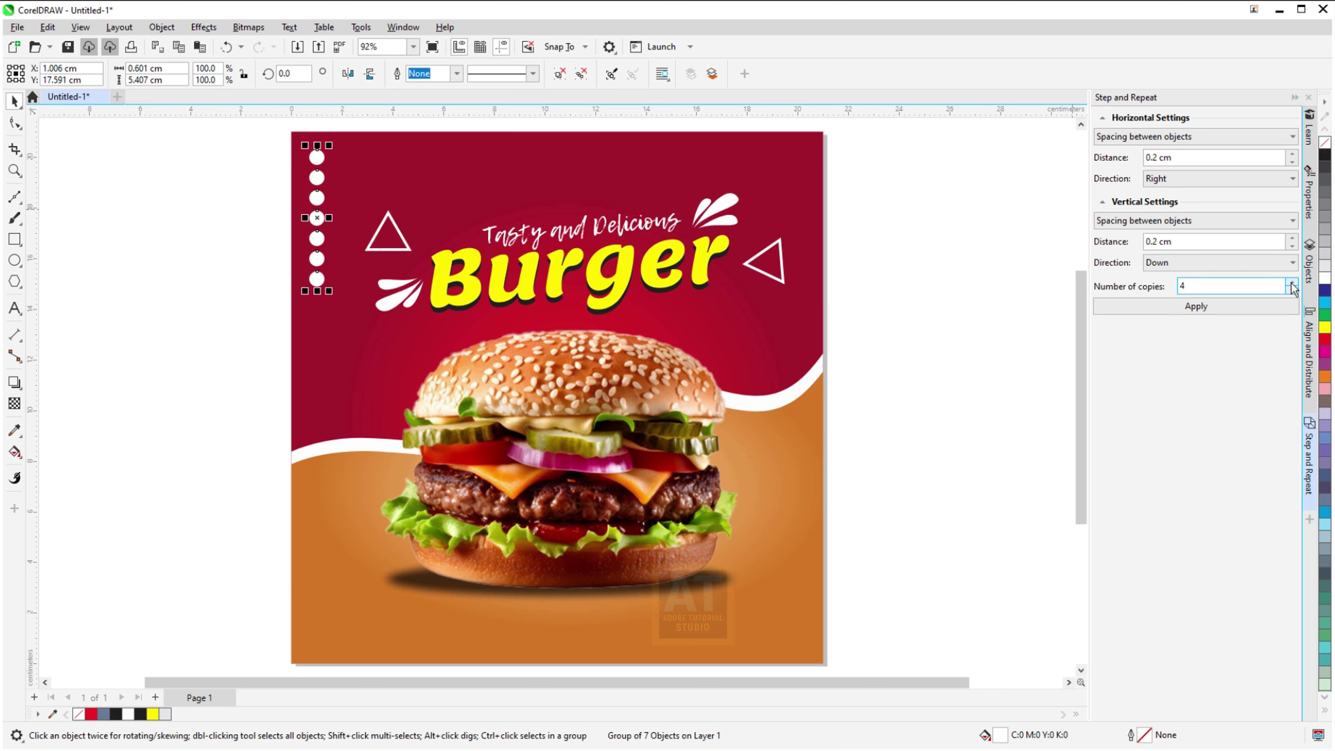
pyautogui.click(1178, 221)
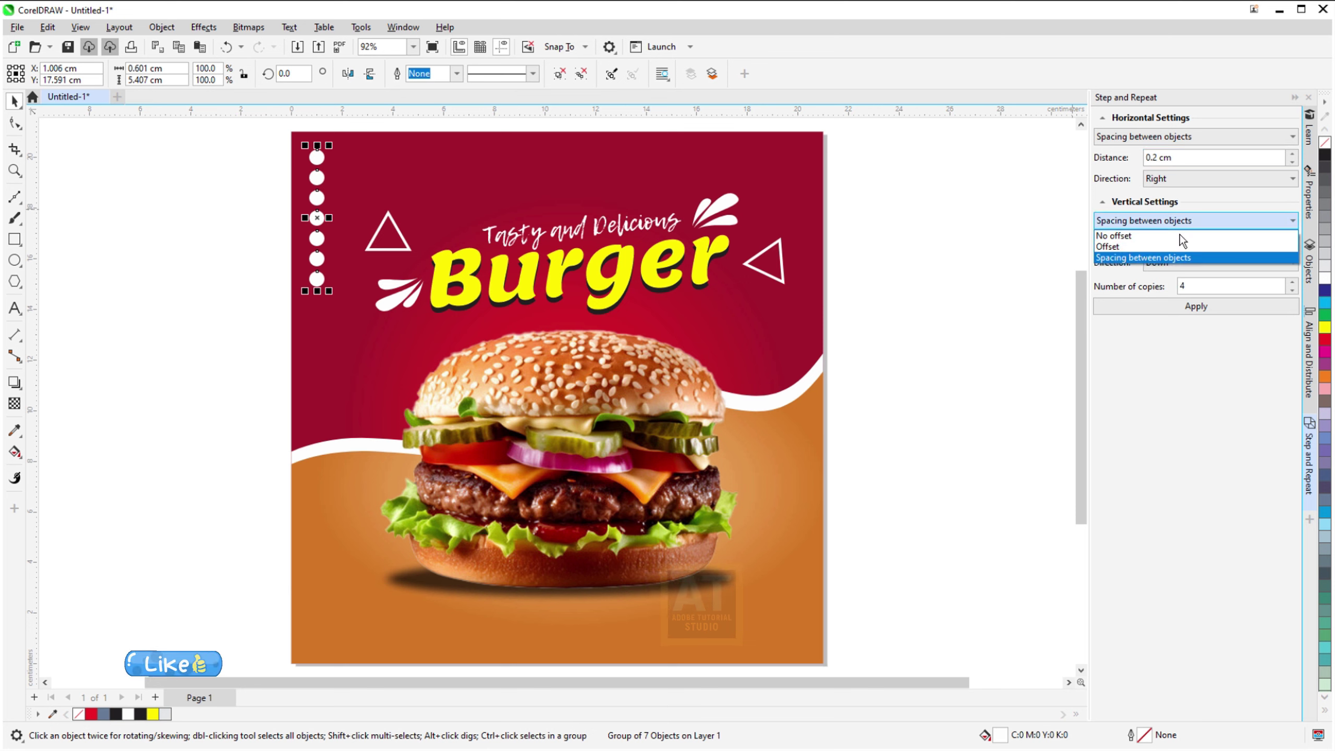
pyautogui.click(1128, 237)
pyautogui.click(1142, 306)
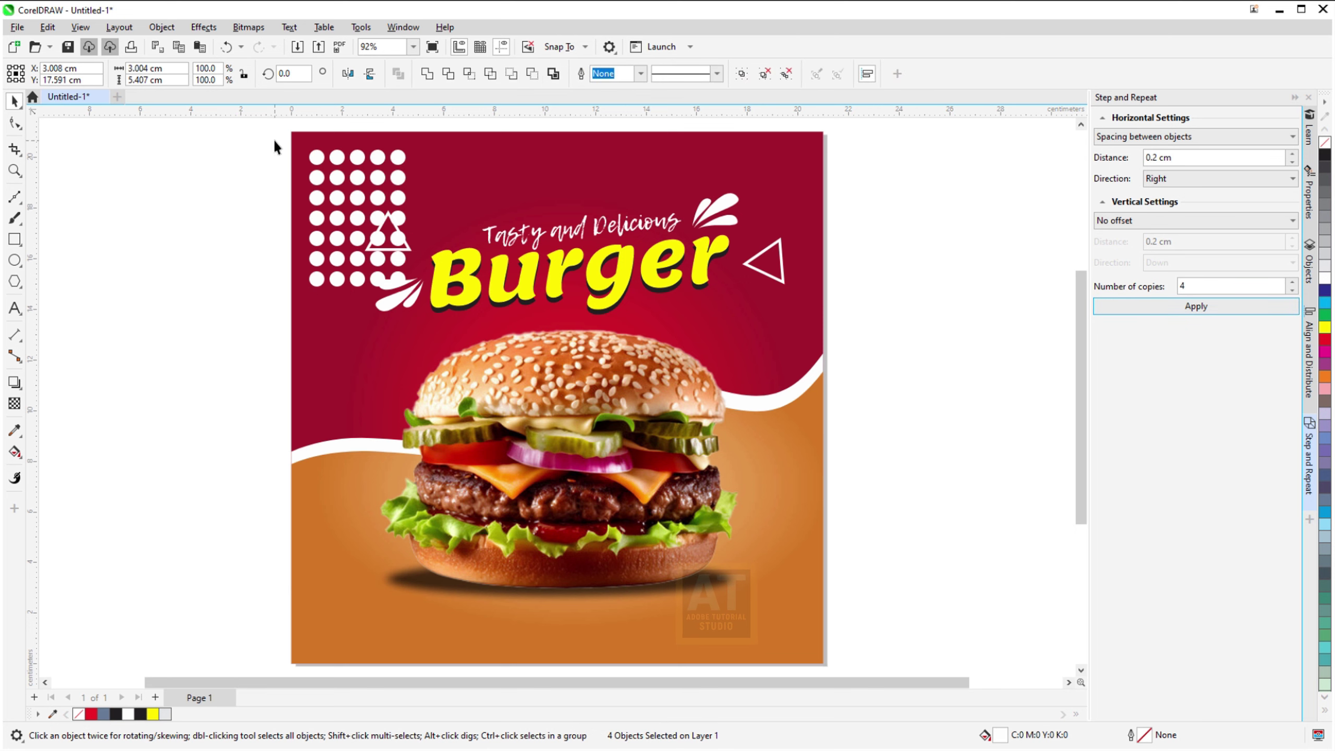
pyautogui.moveTo(283, 136); pyautogui.dragTo(426, 297)
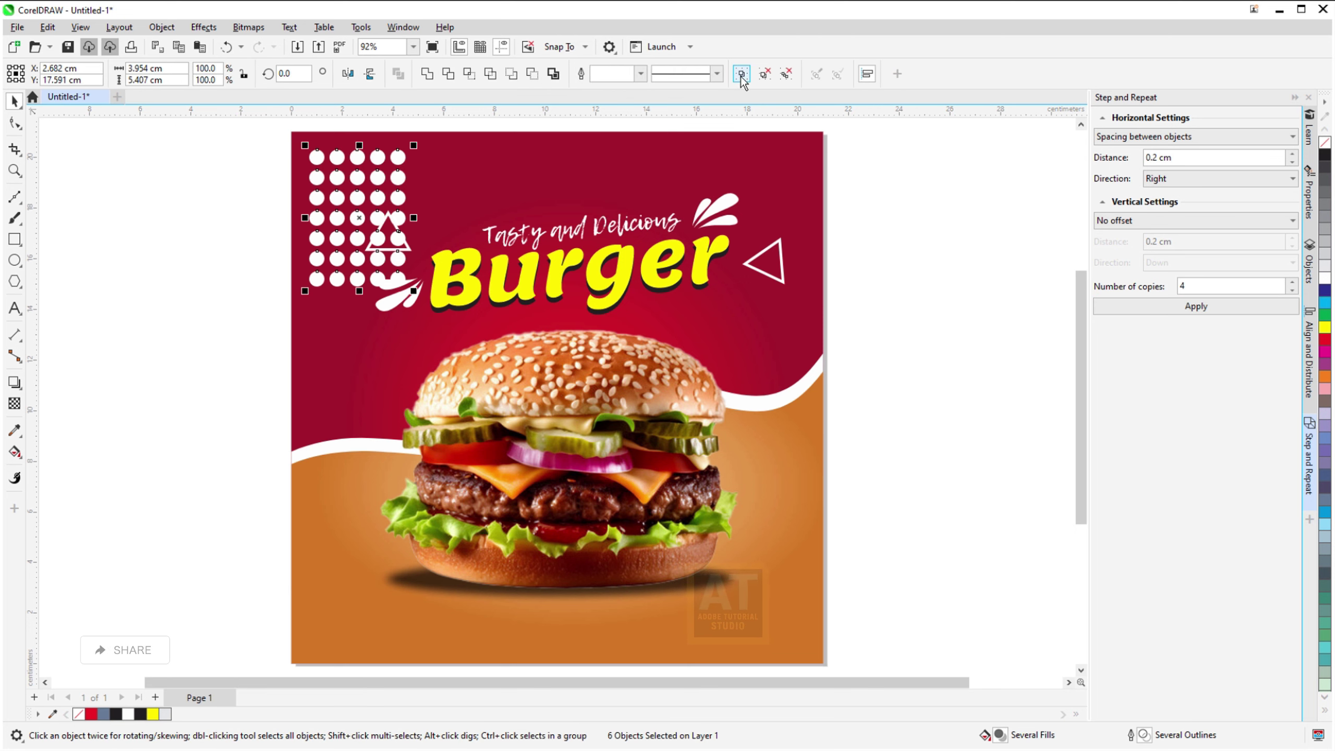
pyautogui.click(742, 74)
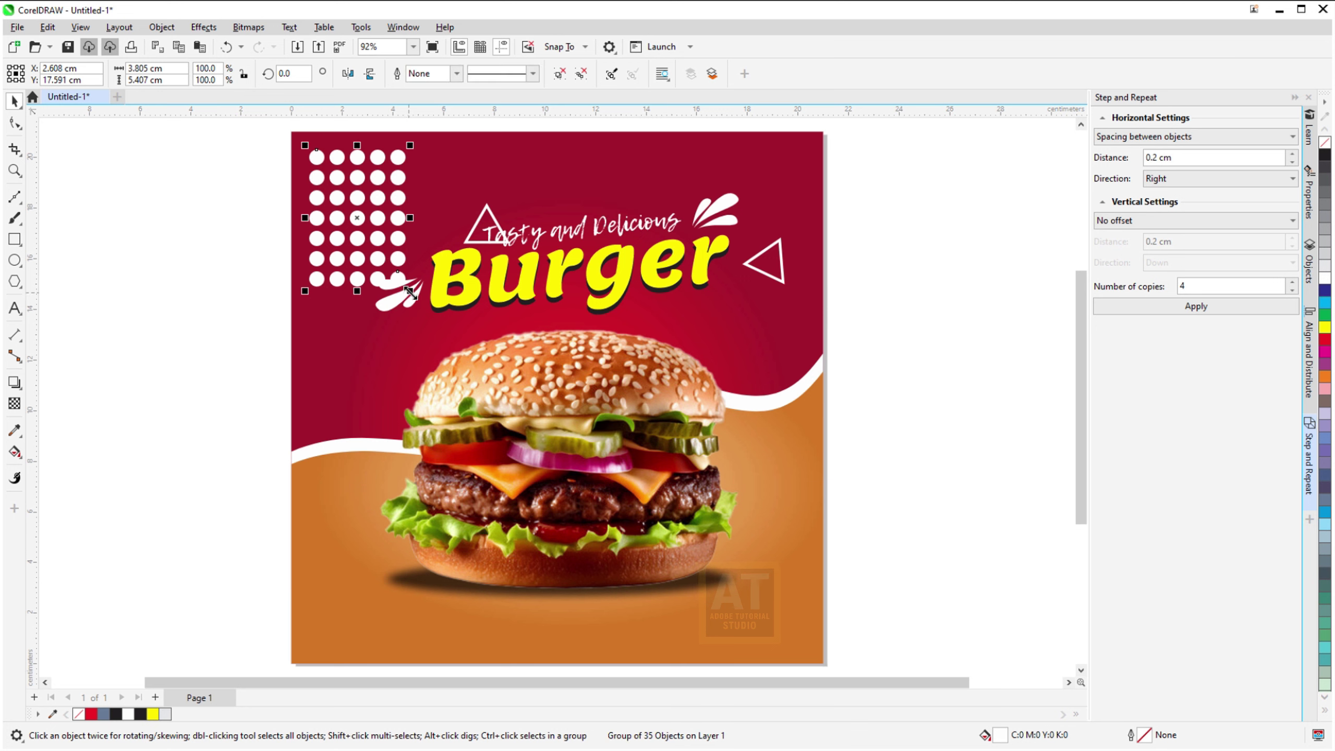
# Scale the dot grid to about 71% and fade it with an 83 uniform transparency
pyautogui.moveTo(410, 292)
pyautogui.mouseDown()
pyautogui.moveTo(426, 253)
pyautogui.moveTo(401, 227)
pyautogui.moveTo(436, 200)
pyautogui.mouseUp()
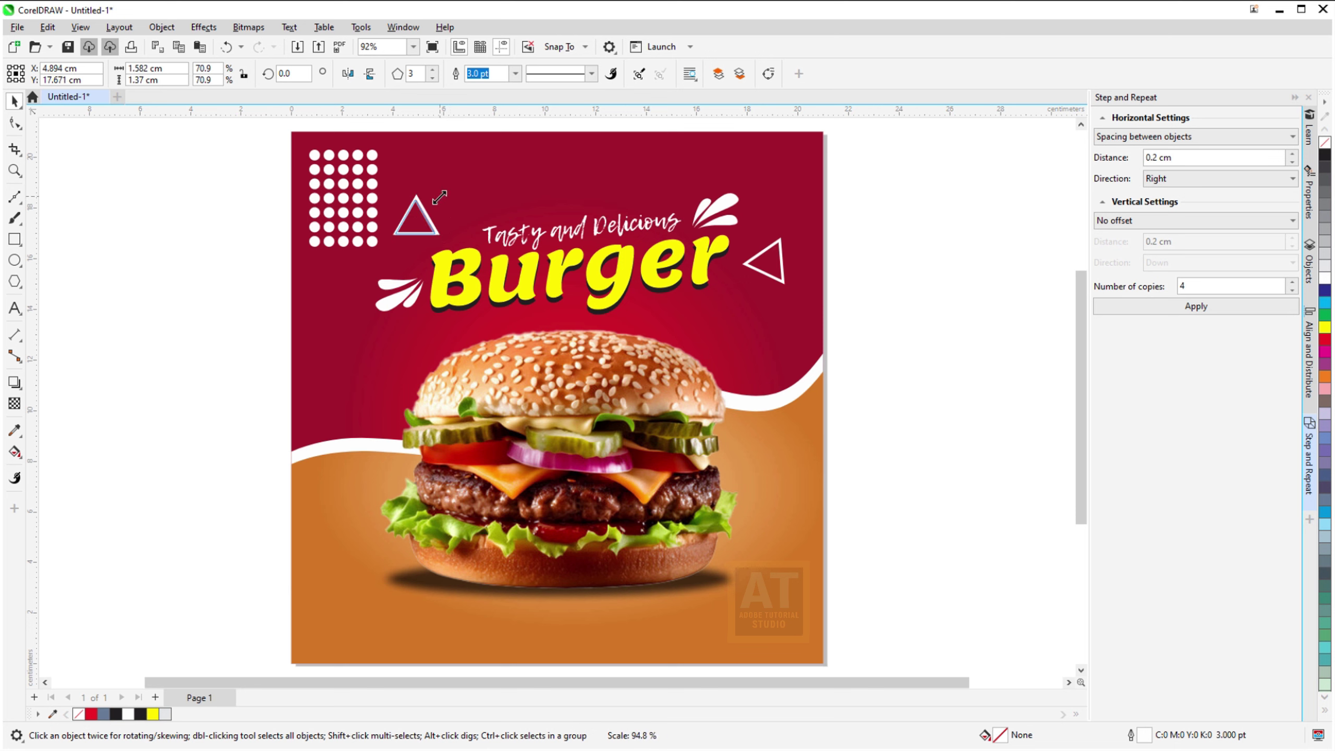
pyautogui.click(353, 217)
pyautogui.click(14, 403)
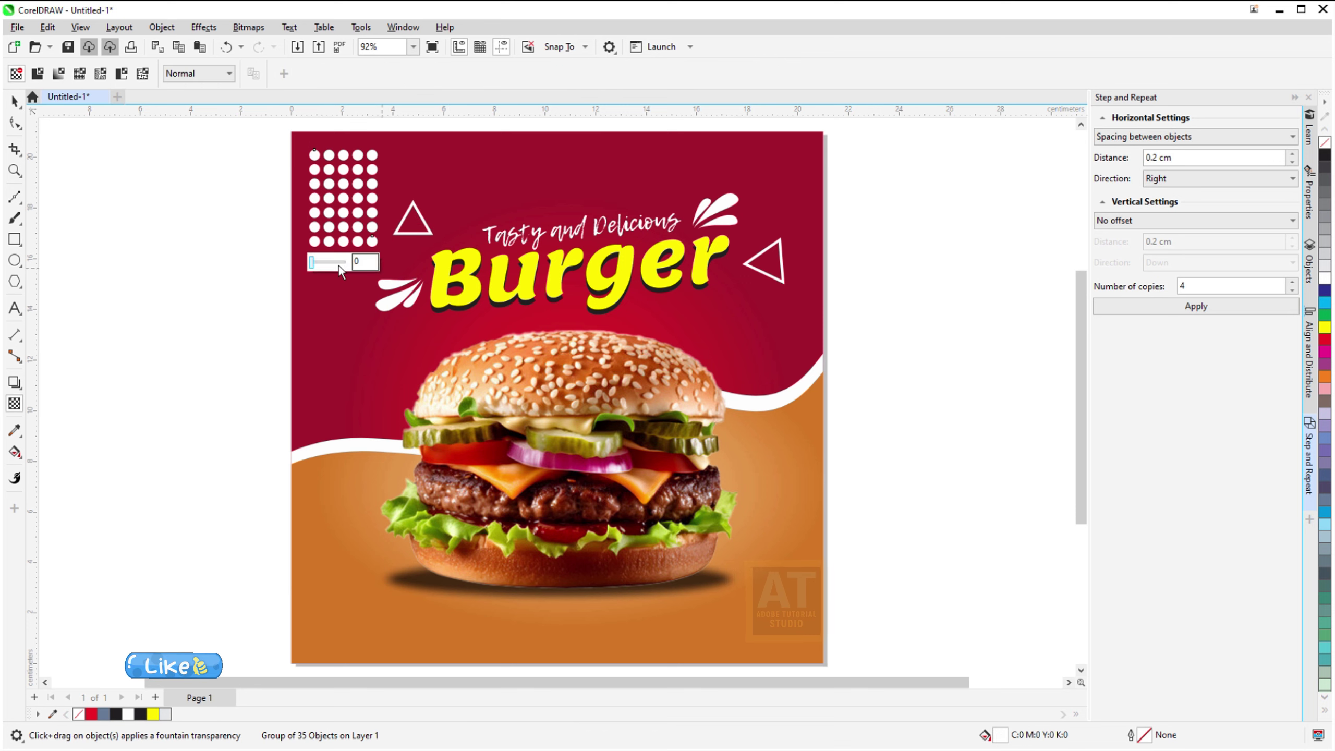
pyautogui.moveTo(315, 262); pyautogui.dragTo(342, 263)
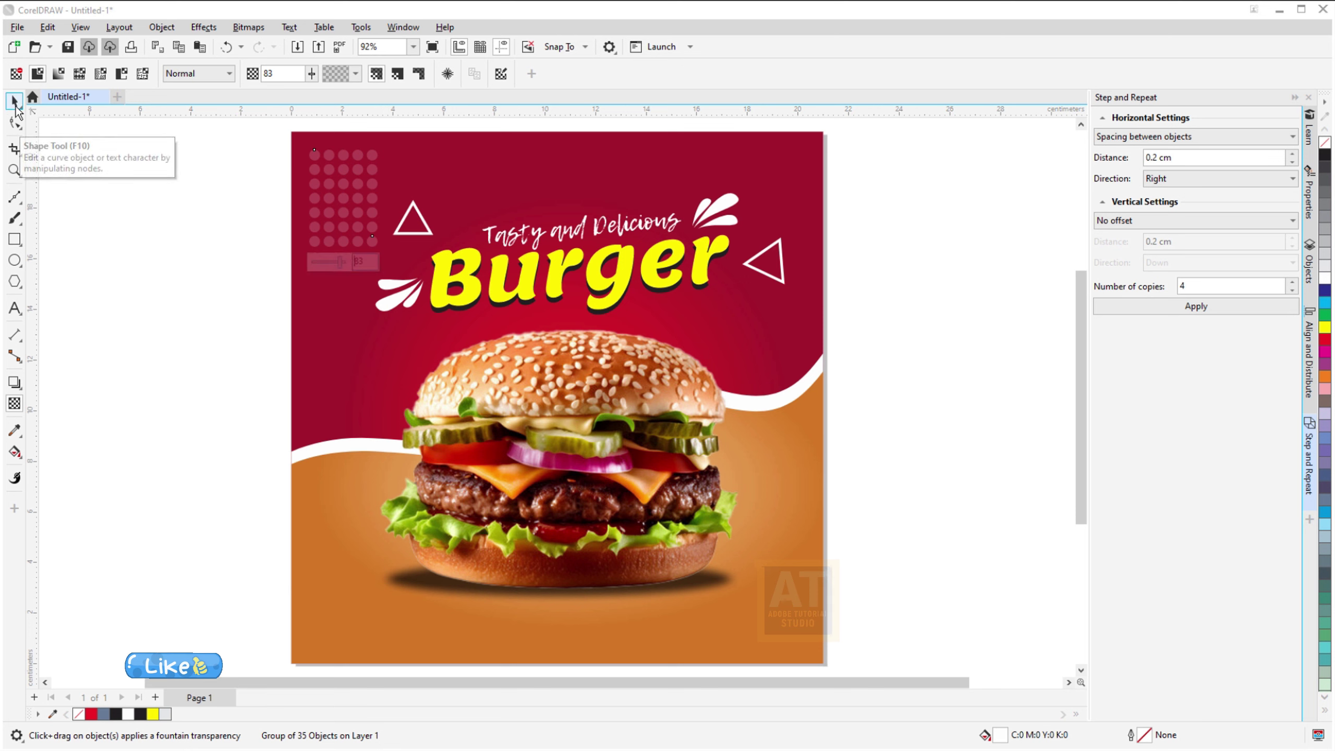
pyautogui.click(14, 101)
pyautogui.click(111, 206)
pyautogui.click(344, 211)
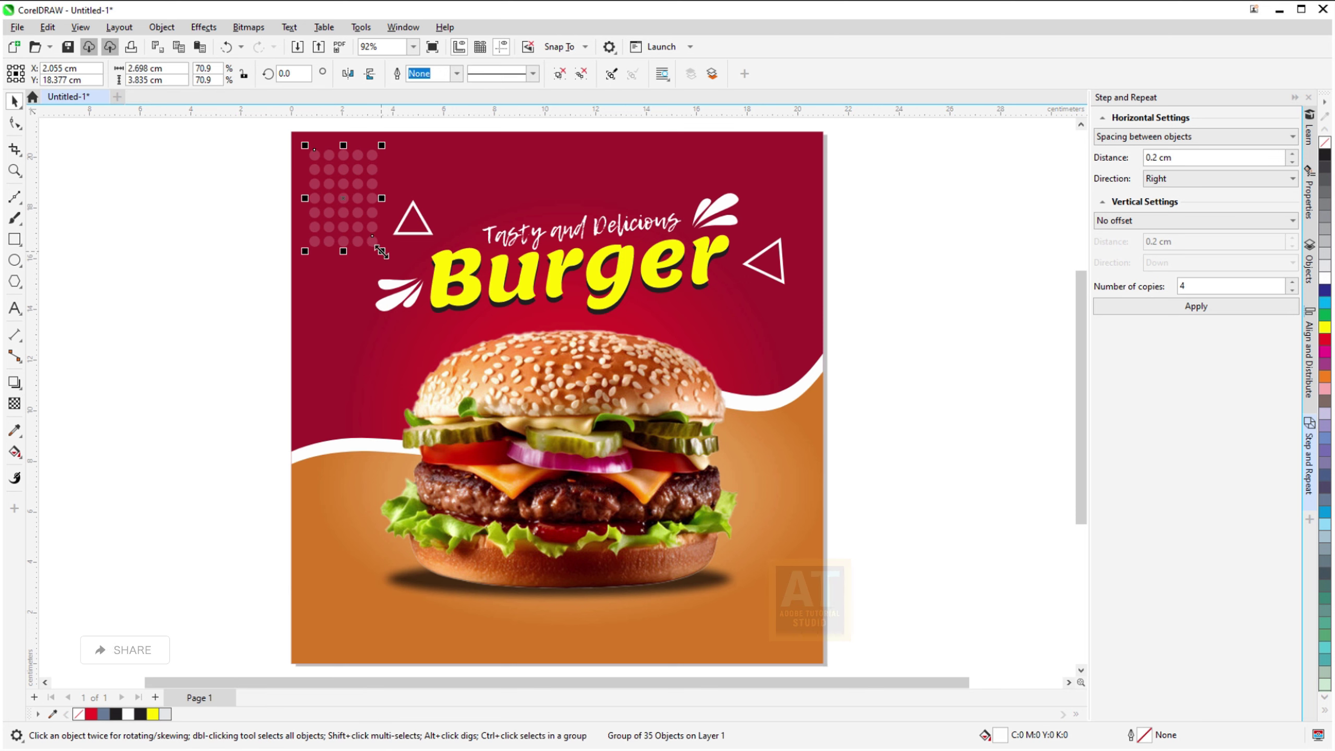
# Shrink the dot grid slightly more and place a copy beside the burger bun
pyautogui.moveTo(381, 253)
pyautogui.mouseDown()
pyautogui.moveTo(354, 213)
pyautogui.moveTo(776, 203)
pyautogui.mouseUp()
pyautogui.click(134, 212)
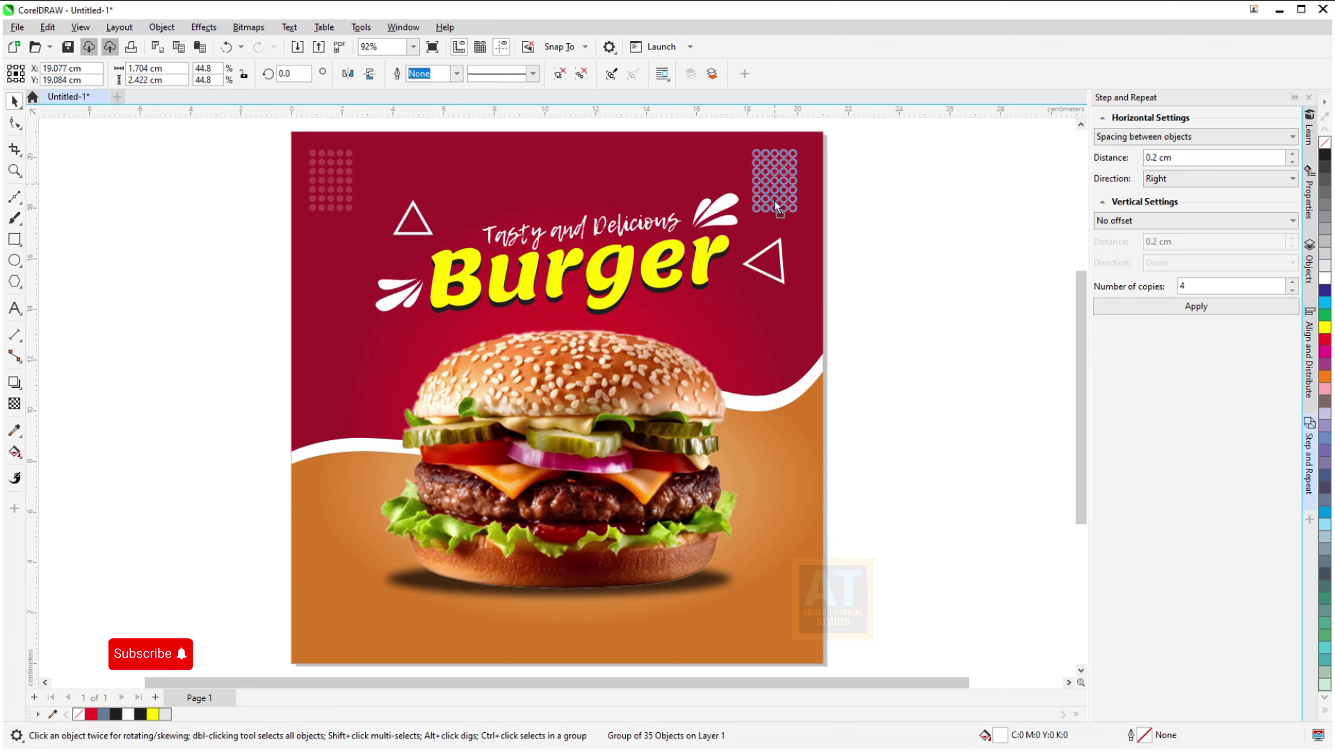
pyautogui.moveTo(776, 205); pyautogui.dragTo(785, 329)
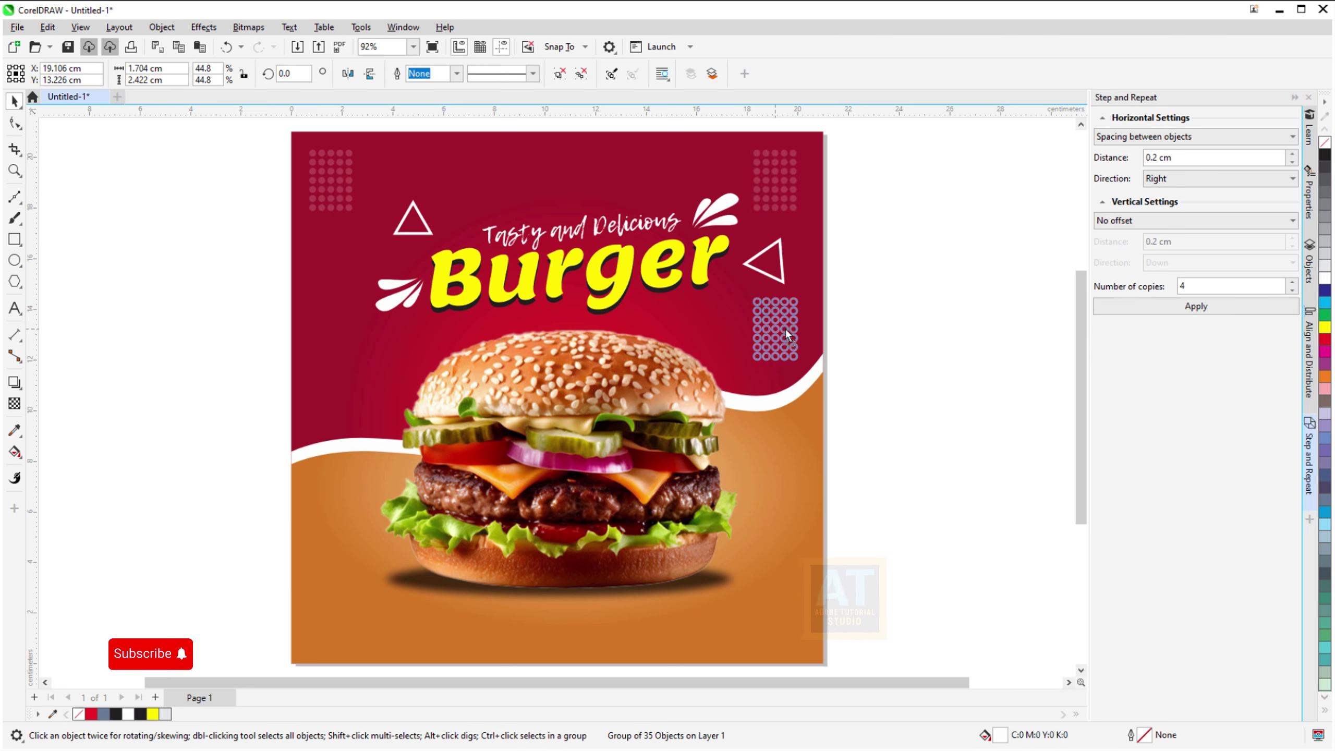
pyautogui.click(783, 261)
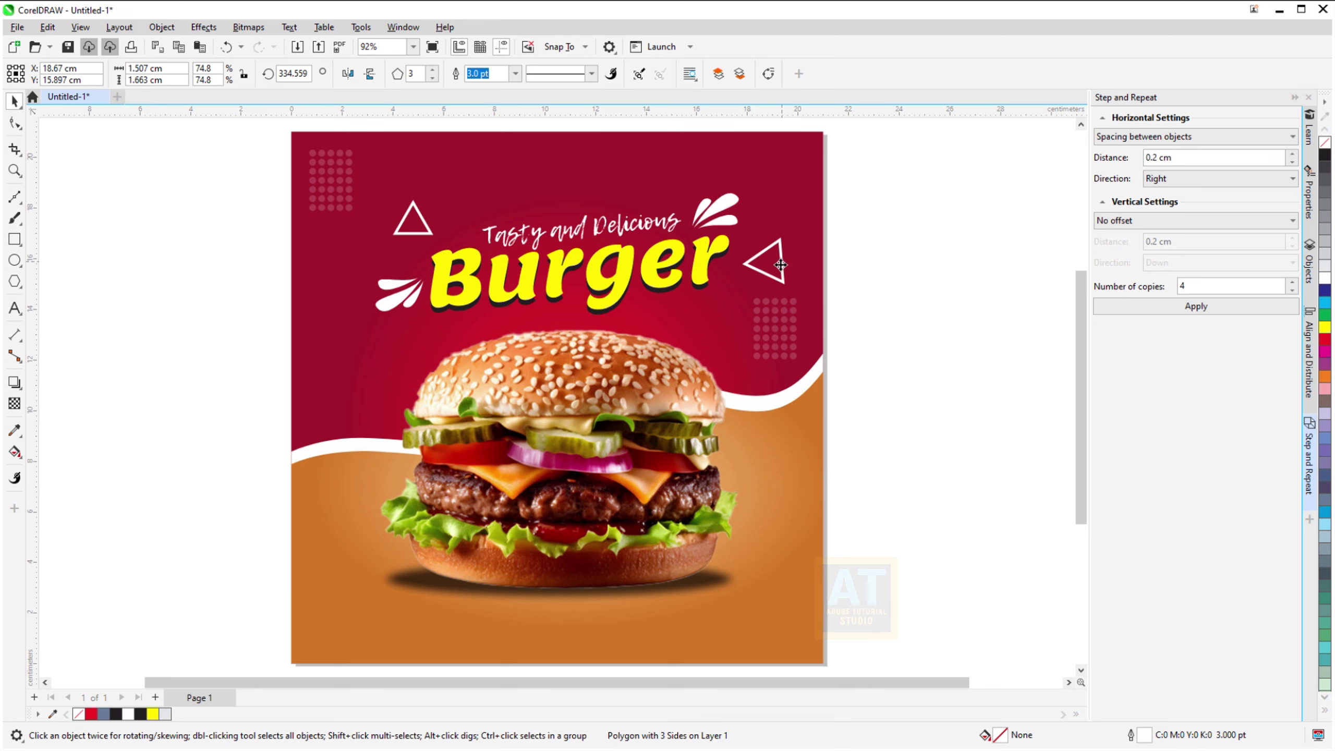
pyautogui.click(855, 261)
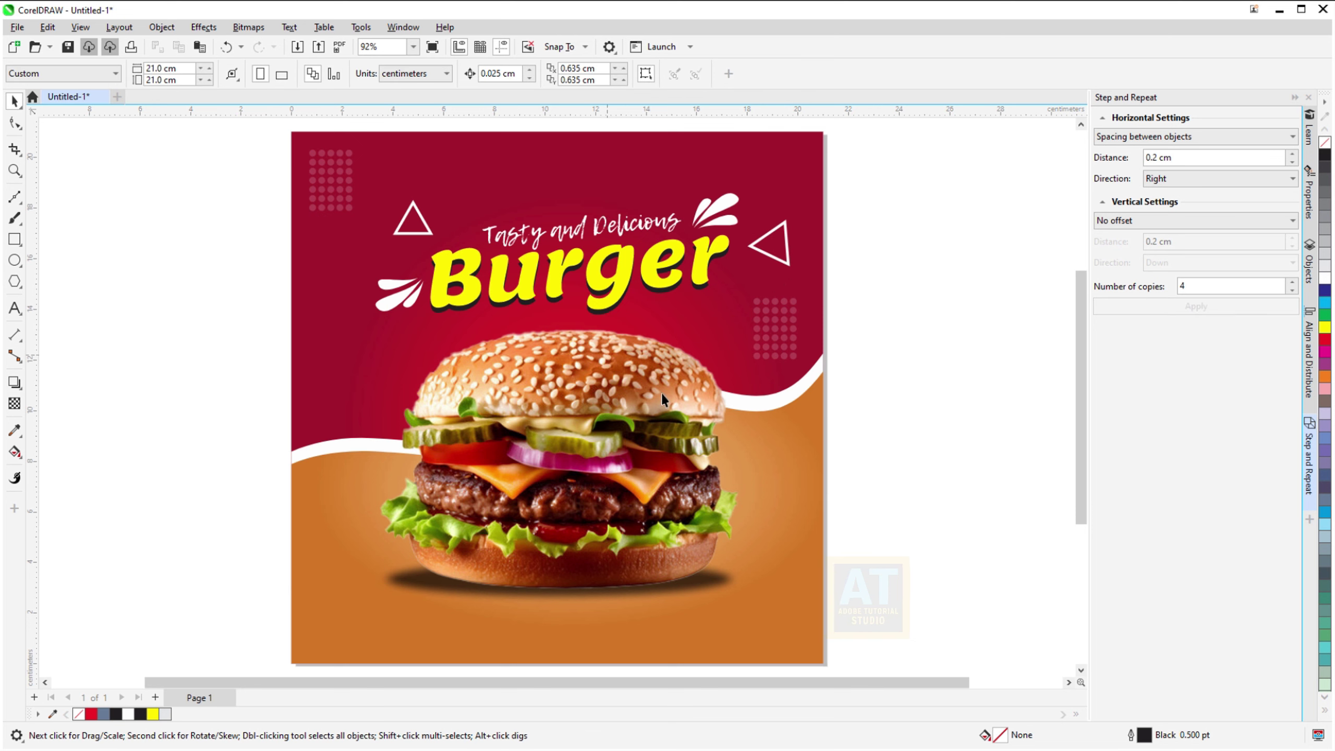
# Place another dot-grid copy in the bottom-right corner, rotated 90°
pyautogui.click(761, 321)
pyautogui.moveTo(764, 315); pyautogui.dragTo(766, 530)
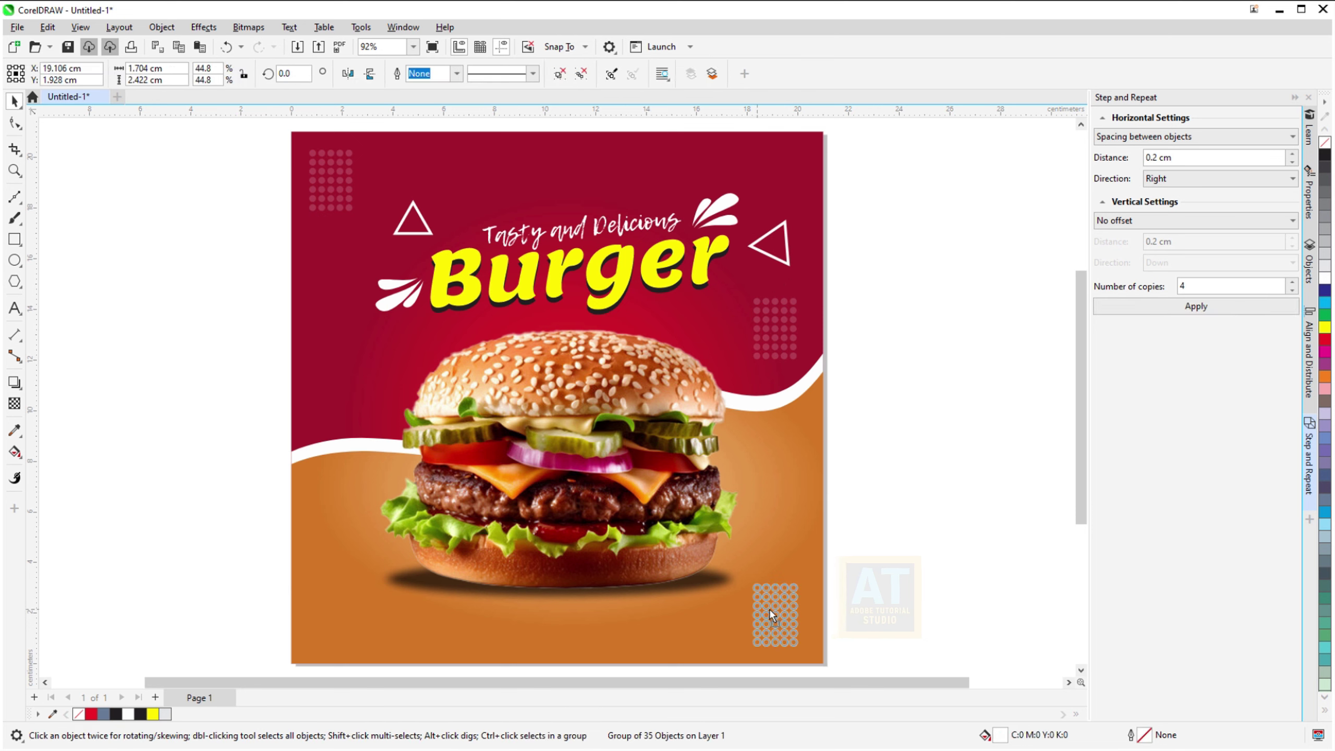
pyautogui.moveTo(770, 610); pyautogui.dragTo(770, 610)
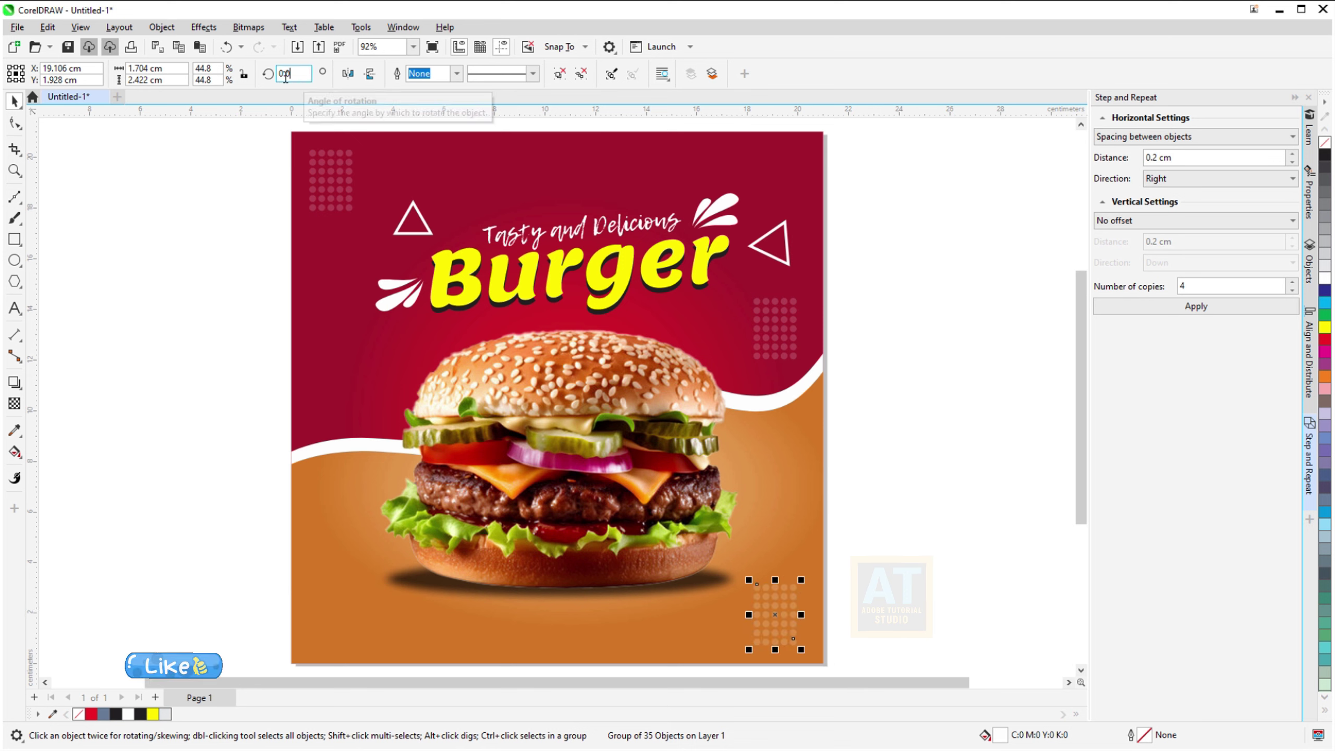
pyautogui.write('90')
pyautogui.press('Return')
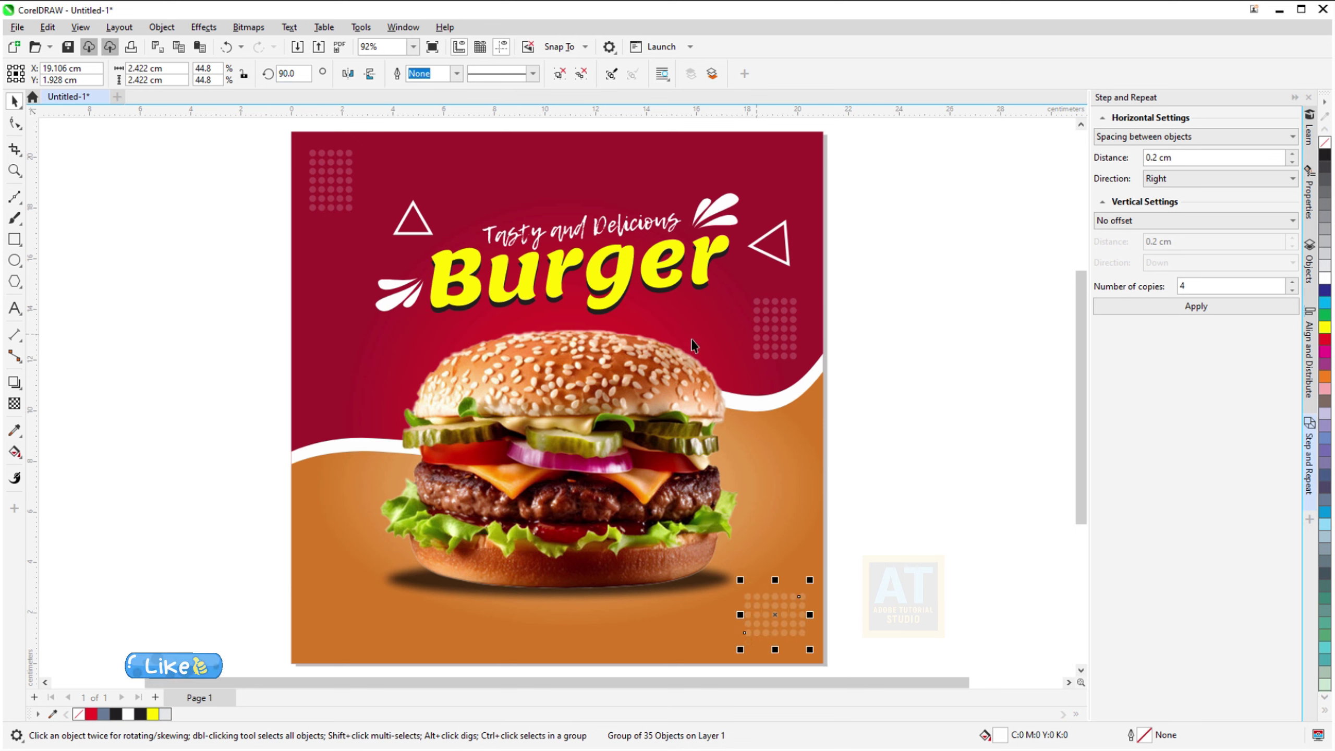
pyautogui.click(1022, 462)
pyautogui.click(1294, 98)
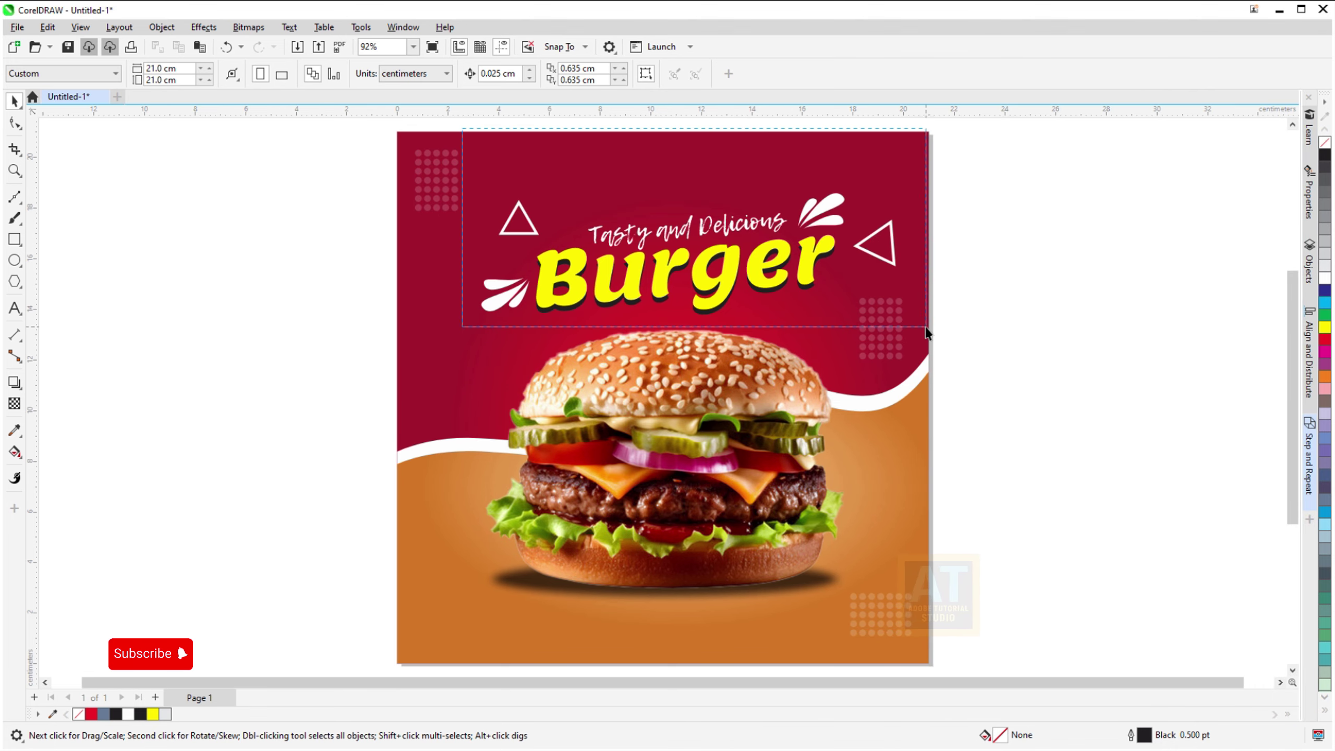
# Group the triangles, tagline and Burger title, resize slightly and raise the group on the poster
pyautogui.moveTo(778, 343); pyautogui.dragTo(915, 337)
pyautogui.click(742, 69)
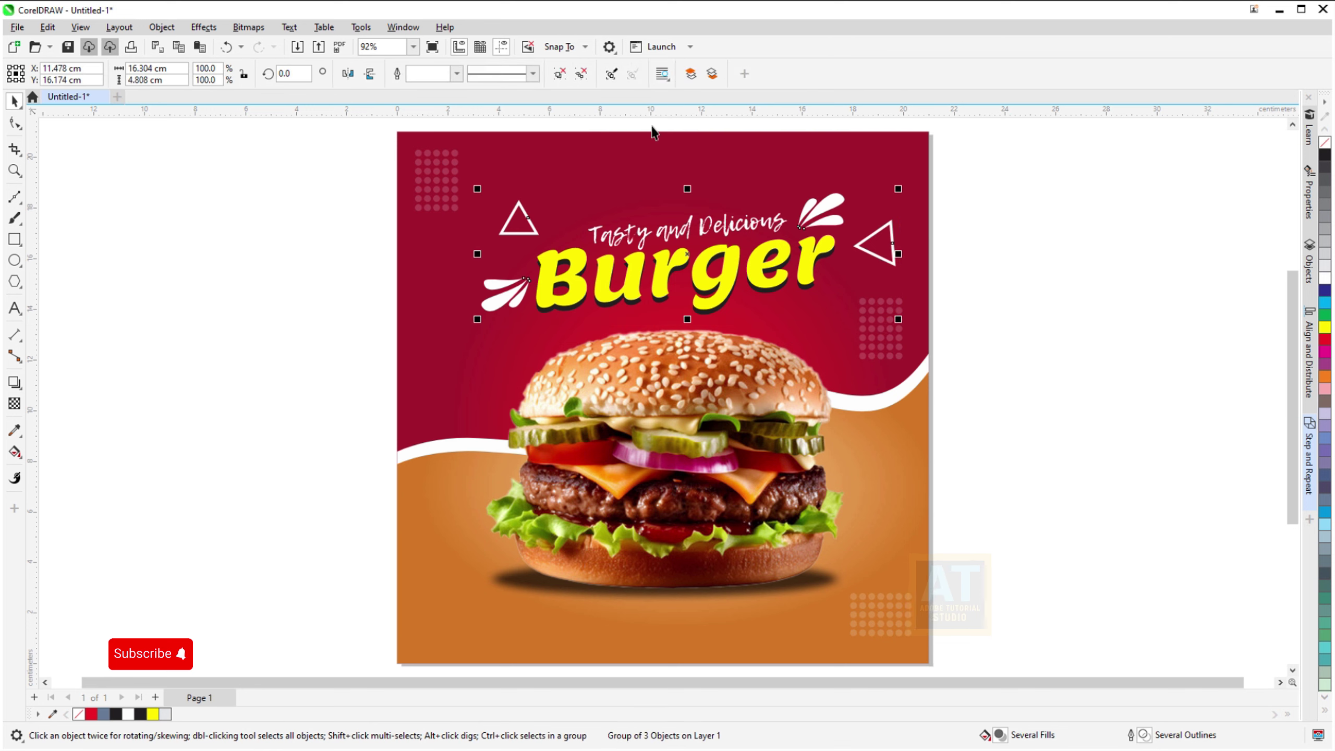
pyautogui.moveTo(477, 189); pyautogui.dragTo(464, 185)
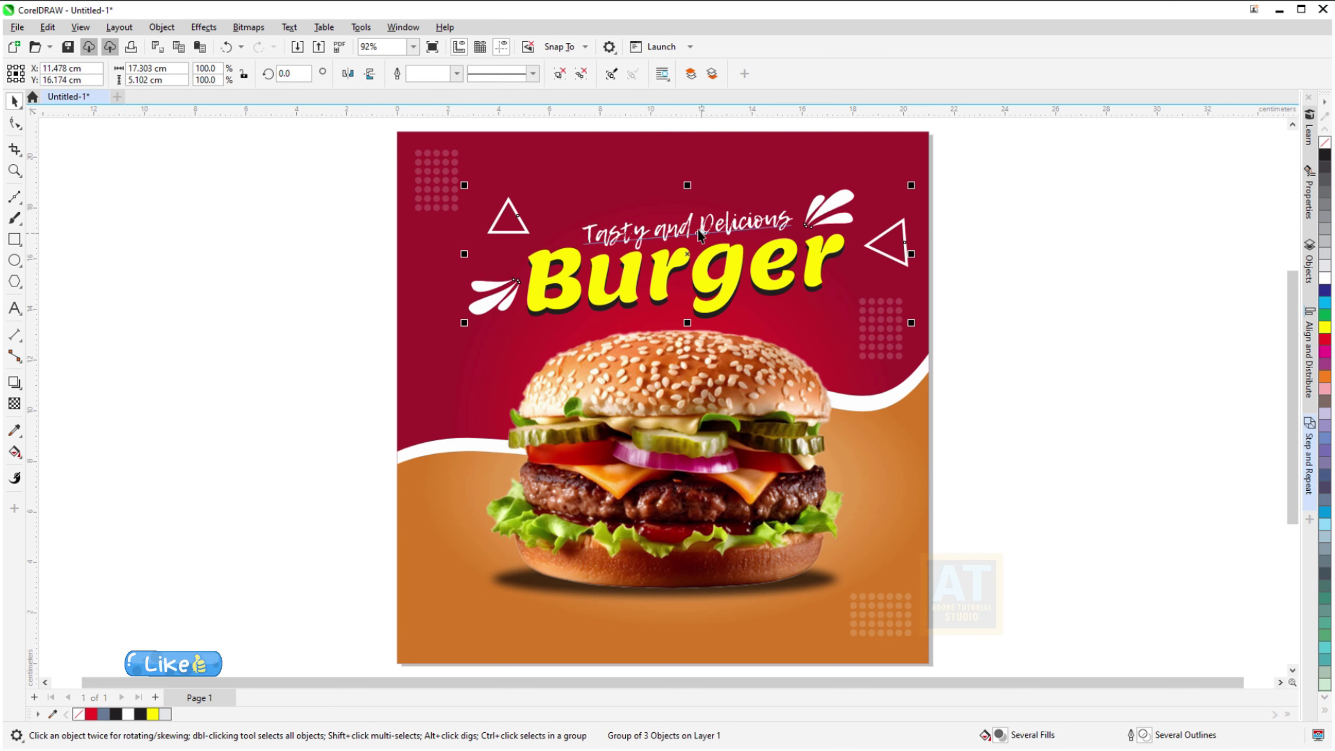
pyautogui.moveTo(688, 231); pyautogui.dragTo(689, 200)
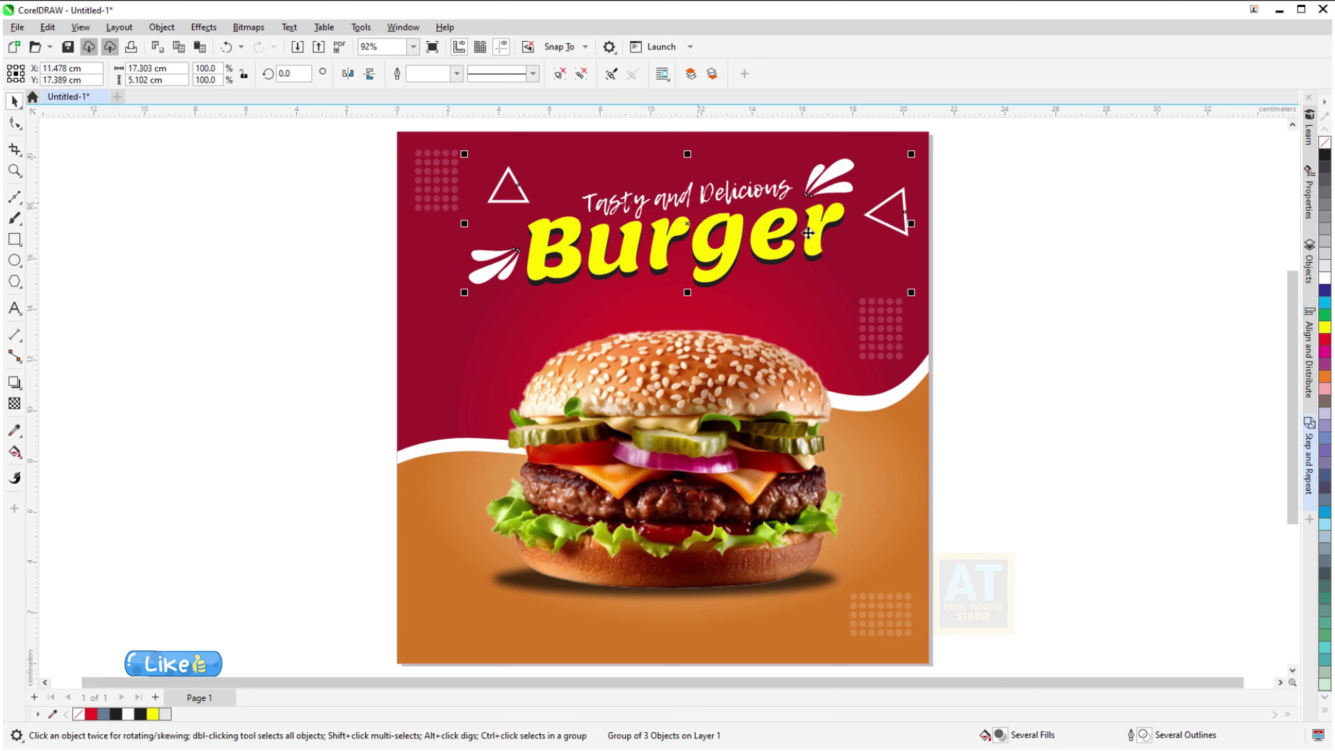
pyautogui.moveTo(911, 292); pyautogui.dragTo(893, 295)
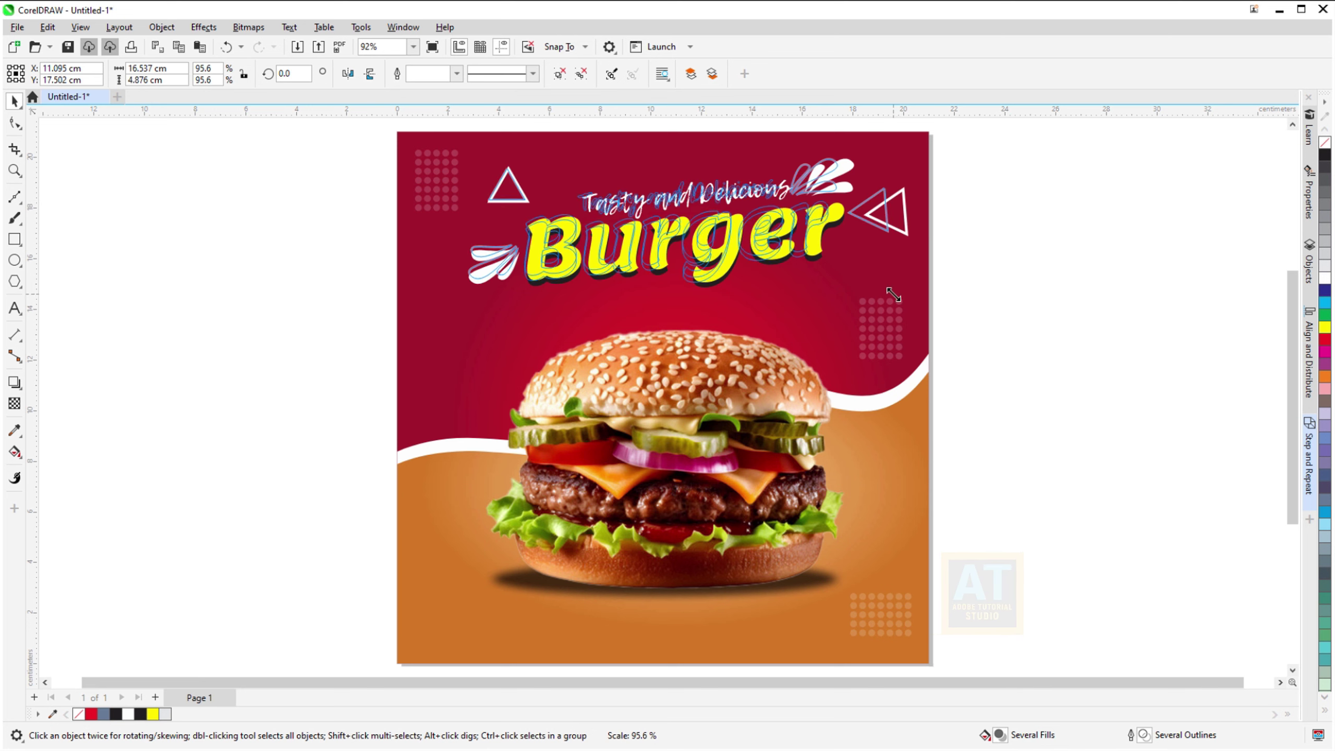
pyautogui.click(737, 382)
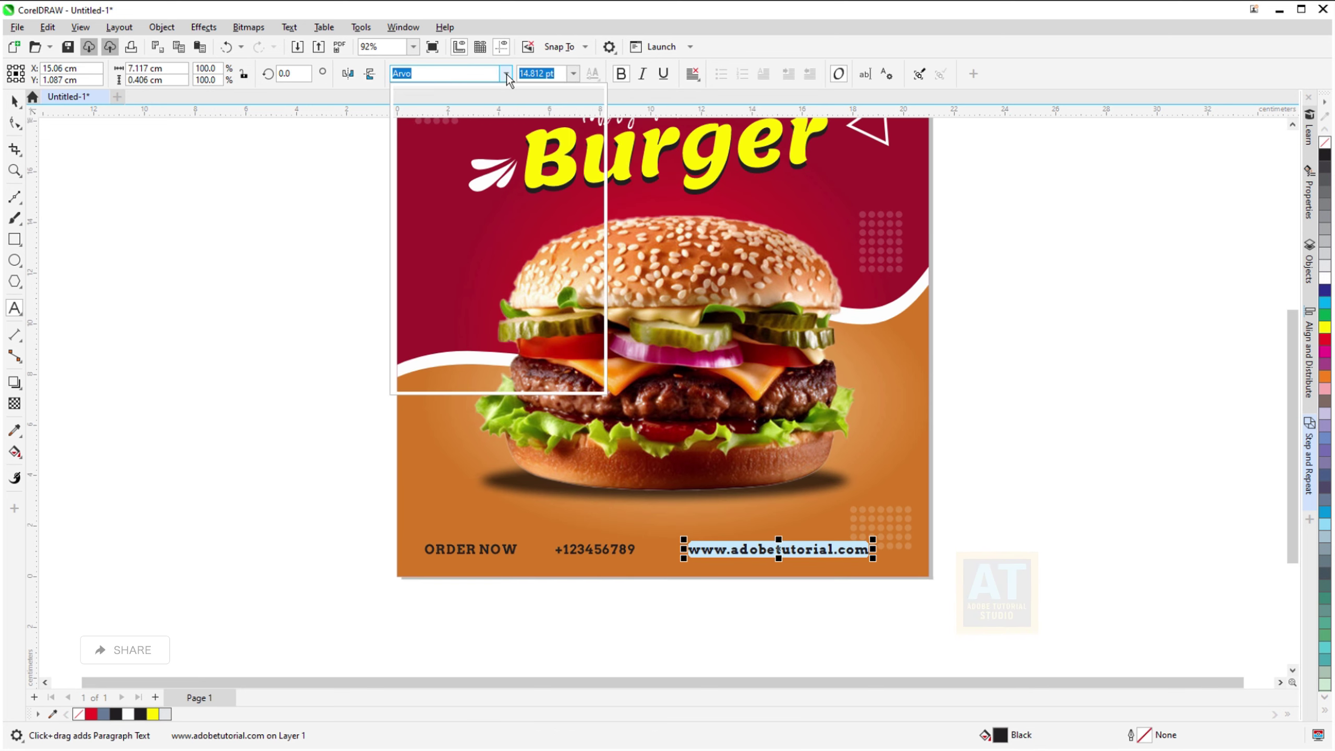
# Apply Bebas Neue to the website line and enlarge it to about 22 pt
pyautogui.click(506, 74)
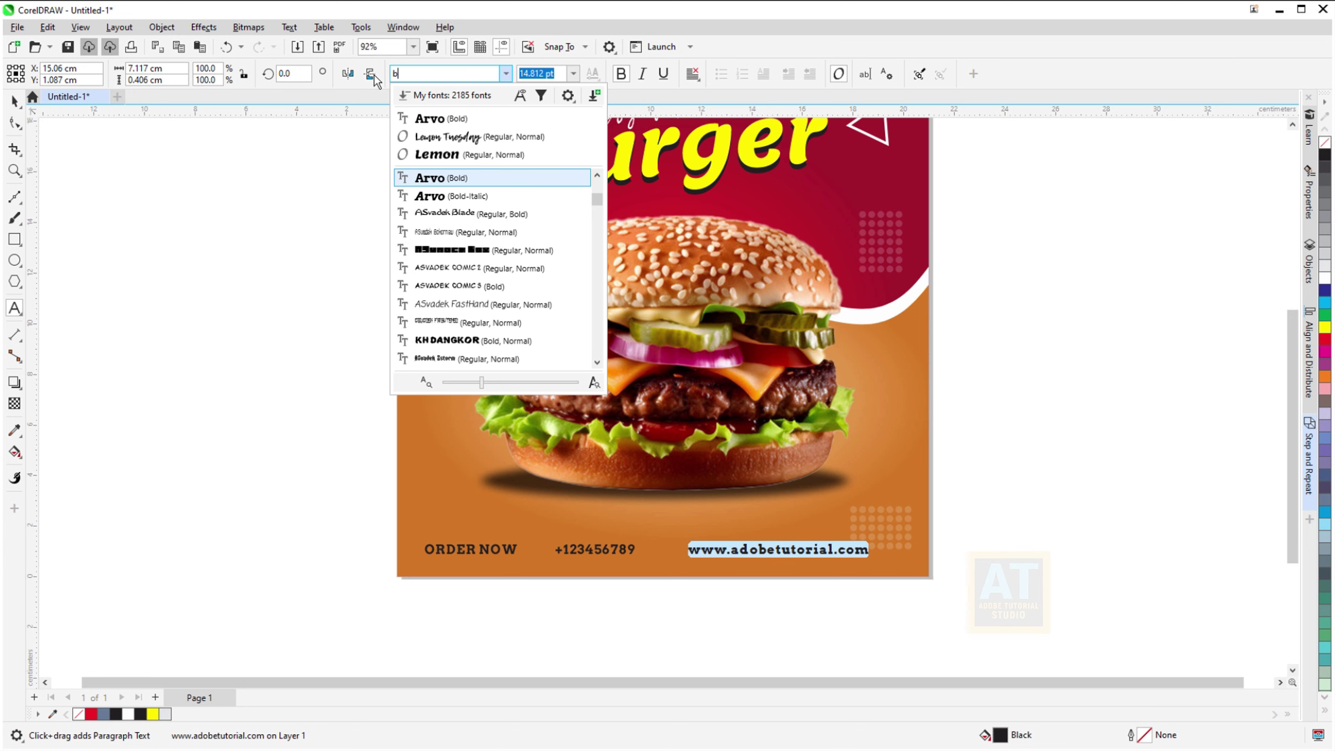
pyautogui.write('bebas')
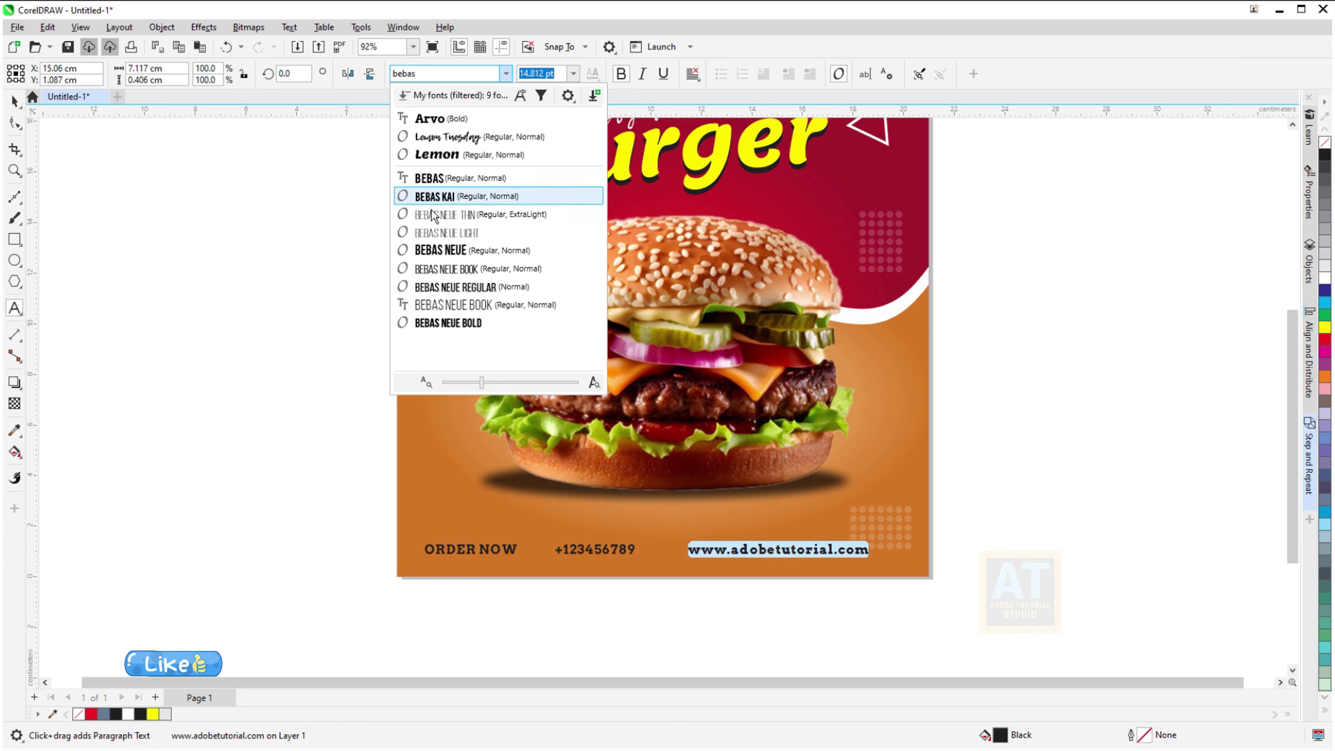
pyautogui.click(446, 251)
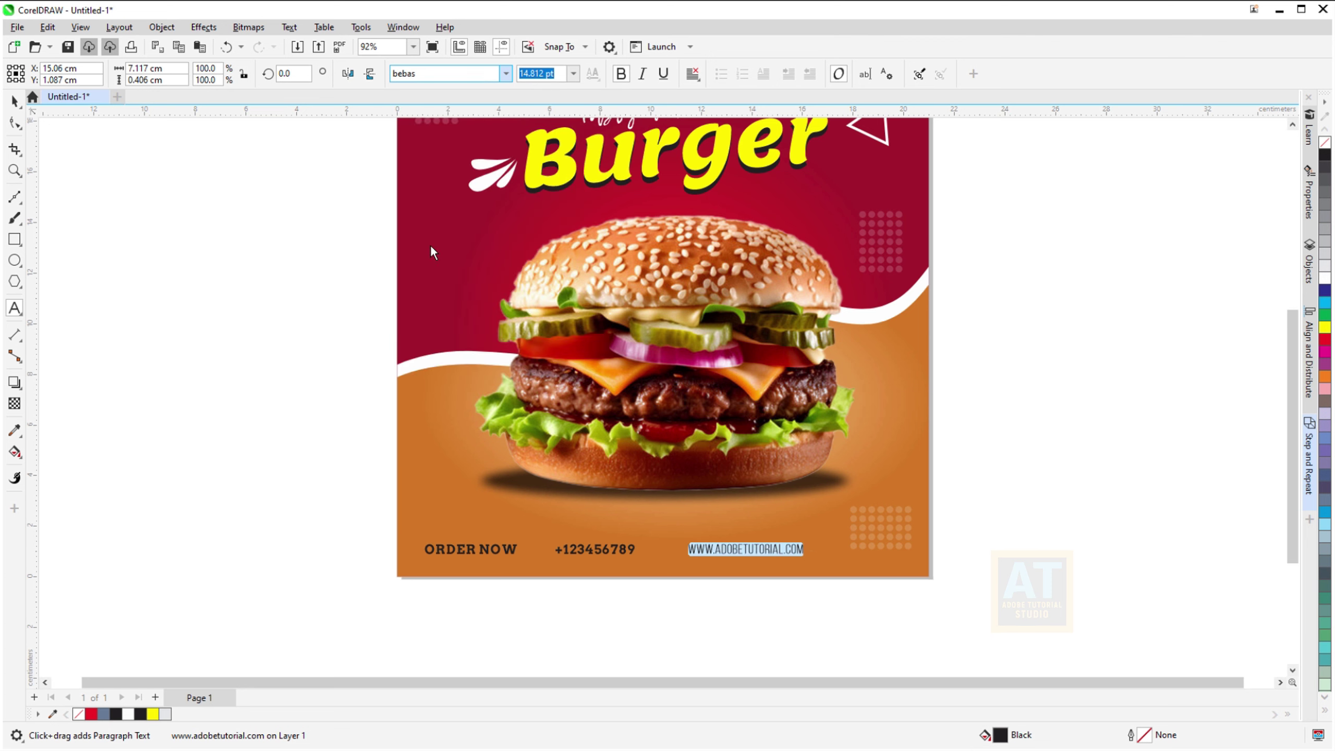
pyautogui.click(14, 101)
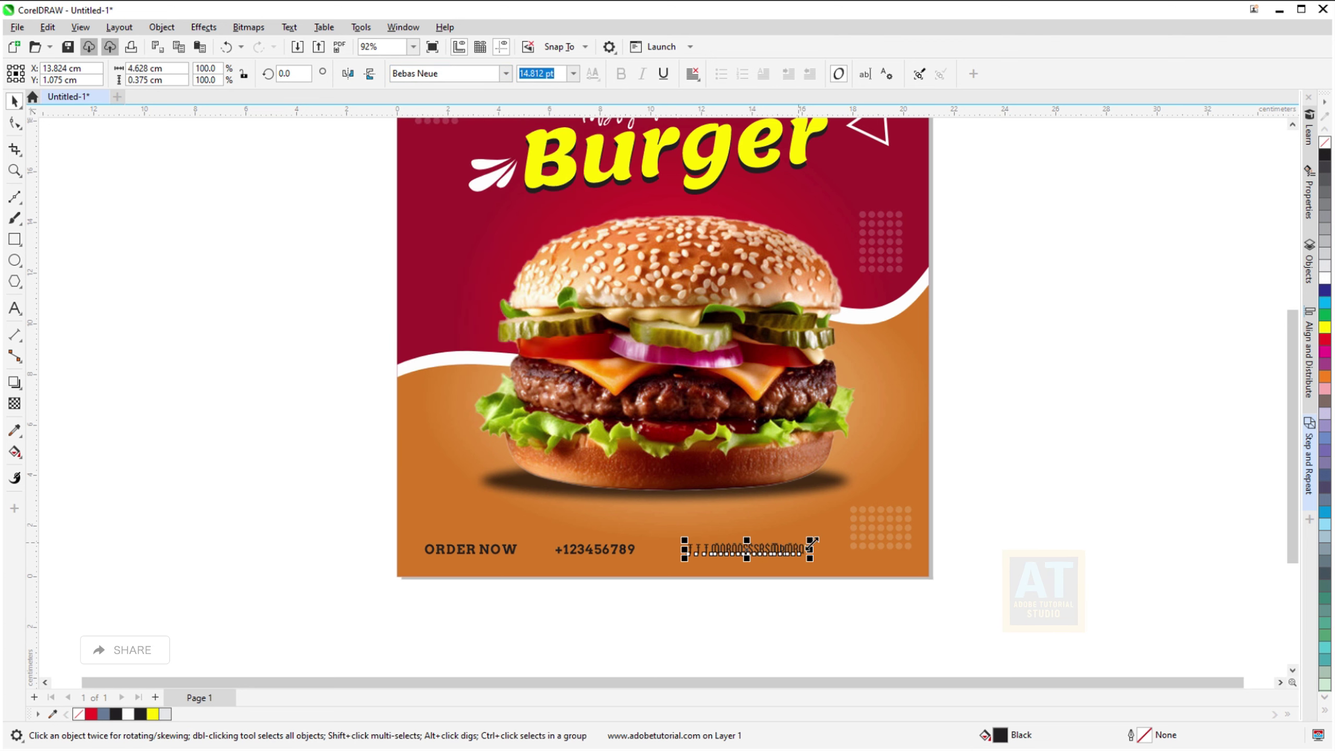
pyautogui.moveTo(812, 542); pyautogui.dragTo(864, 521)
# Set all the website text's characters to the Bebas Neue Regular weight
pyautogui.press('F8')
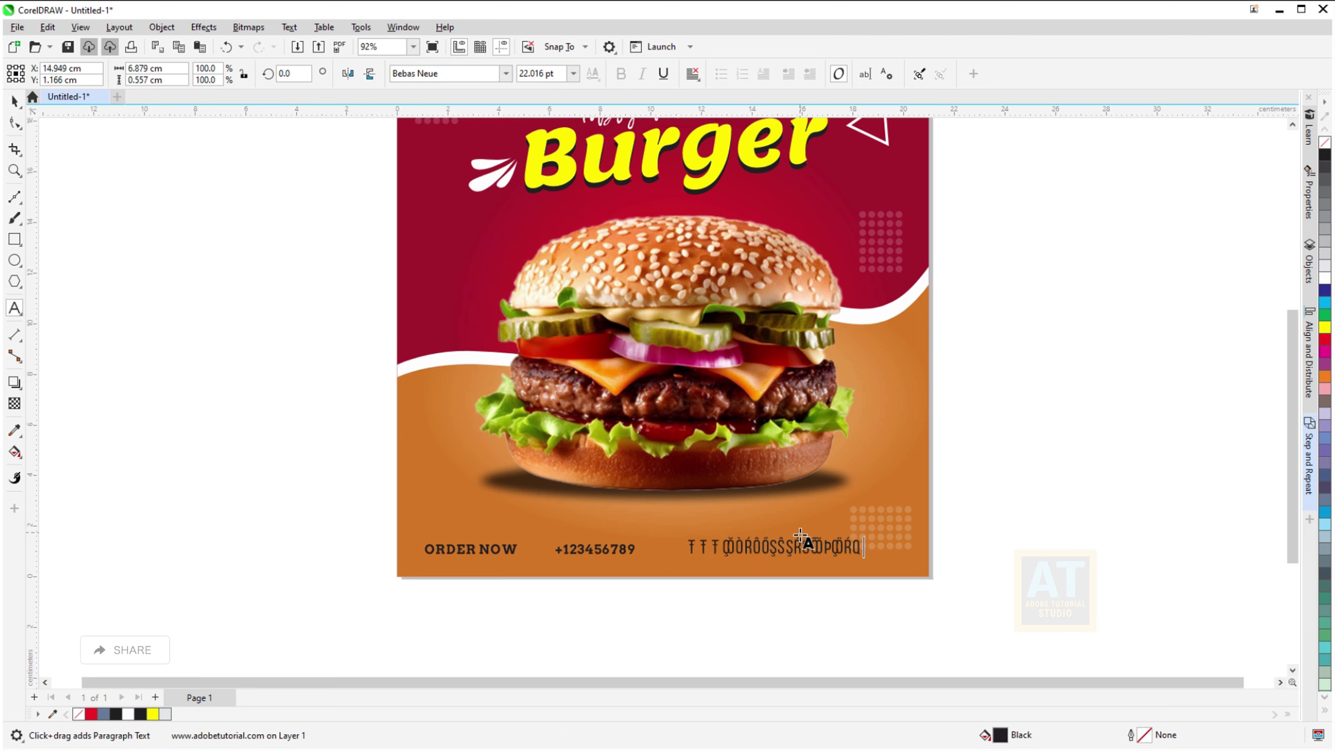
pyautogui.hotkey('ctrl', 'a')
pyautogui.click(489, 73)
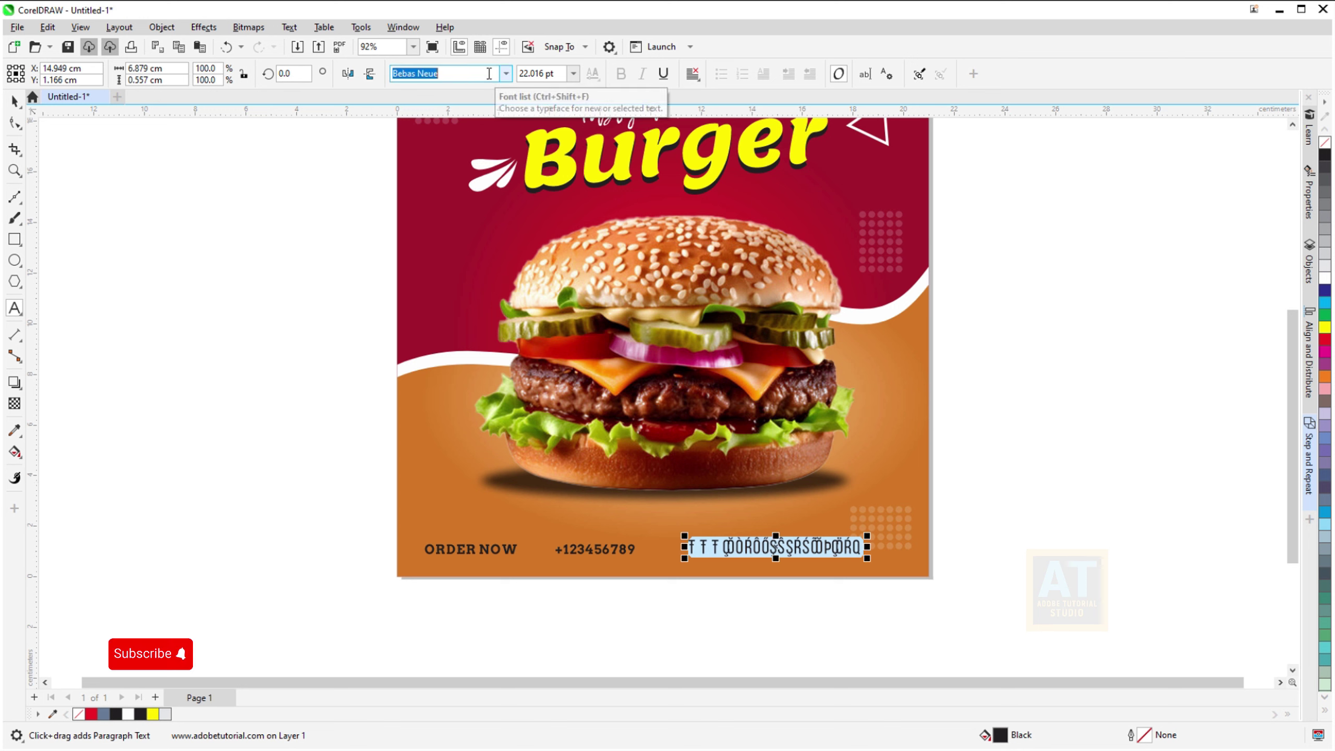
pyautogui.write('s')
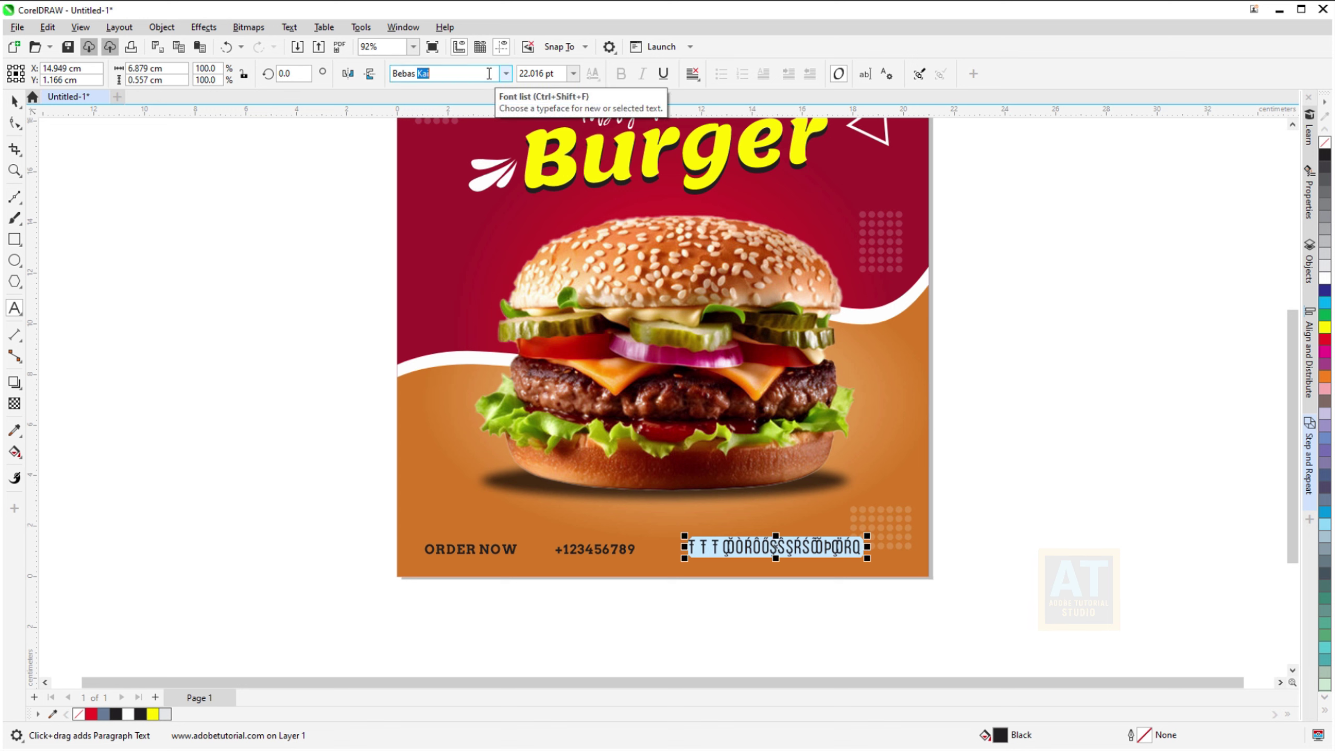
pyautogui.press('Return')
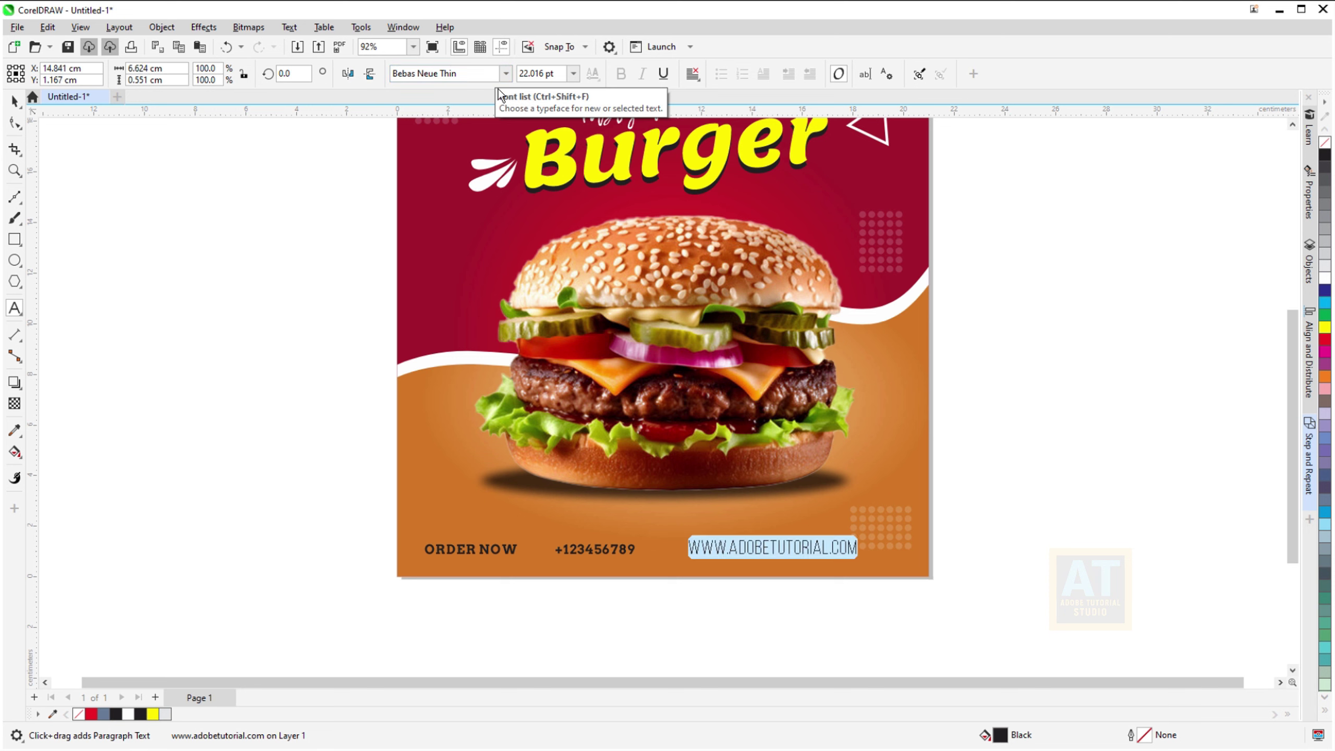
pyautogui.click(506, 73)
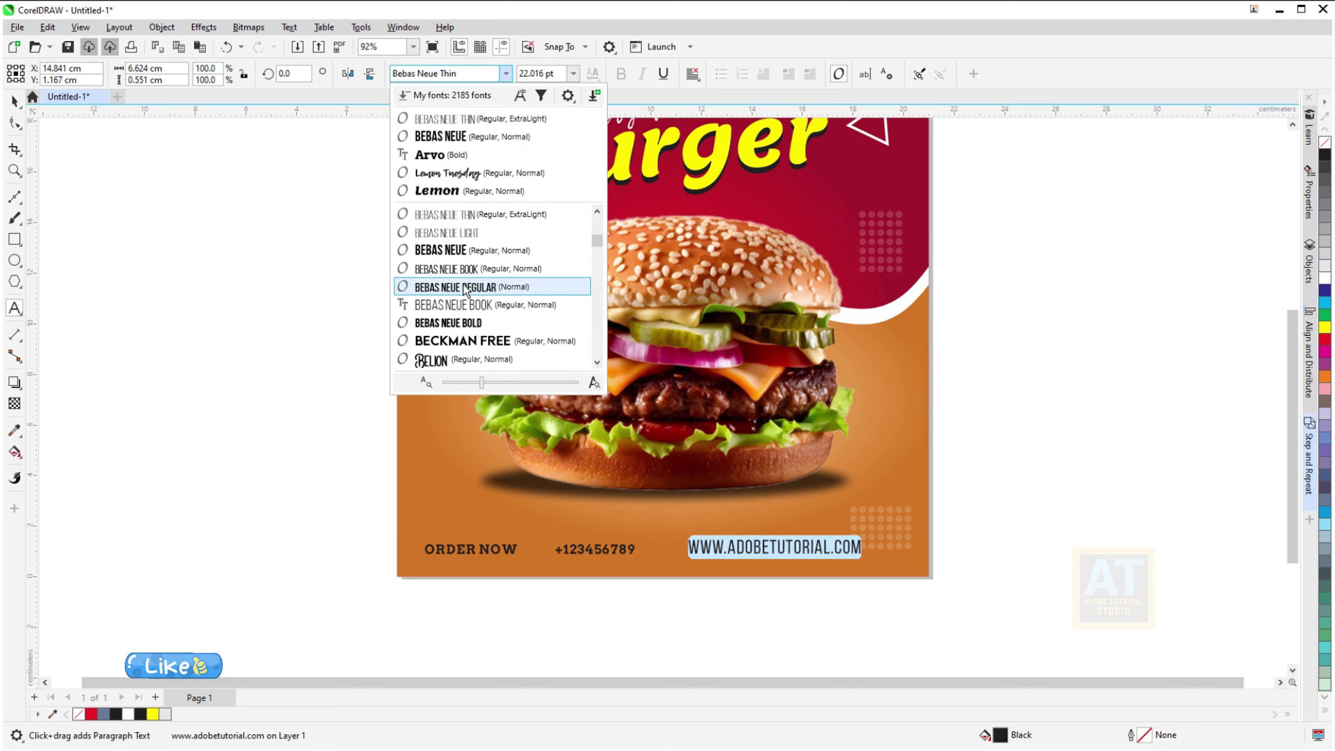
pyautogui.click(455, 287)
pyautogui.click(14, 101)
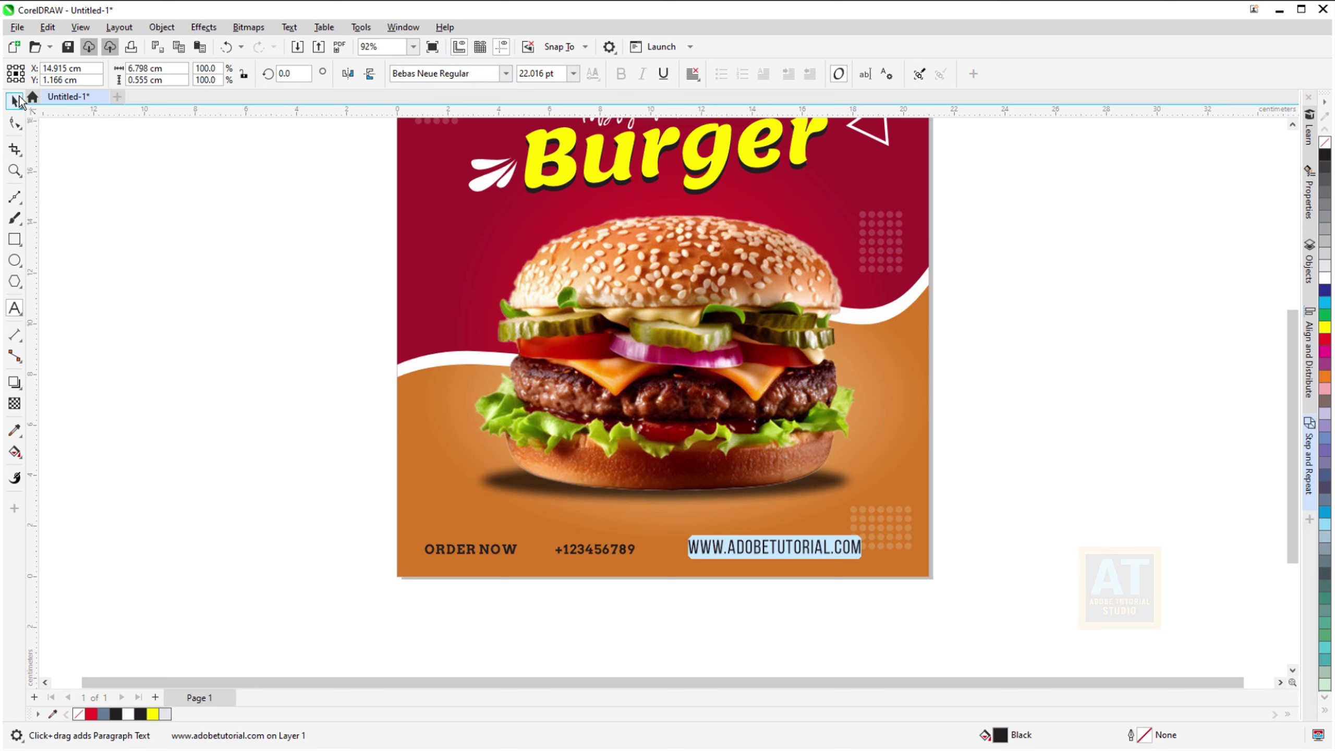
pyautogui.click(609, 550)
# Set ORDER NOW and the phone number to Bebas Neue Regular at 24 pt
pyautogui.keyDown('shift'); pyautogui.click(503, 551); pyautogui.keyUp('shift')
pyautogui.click(508, 75)
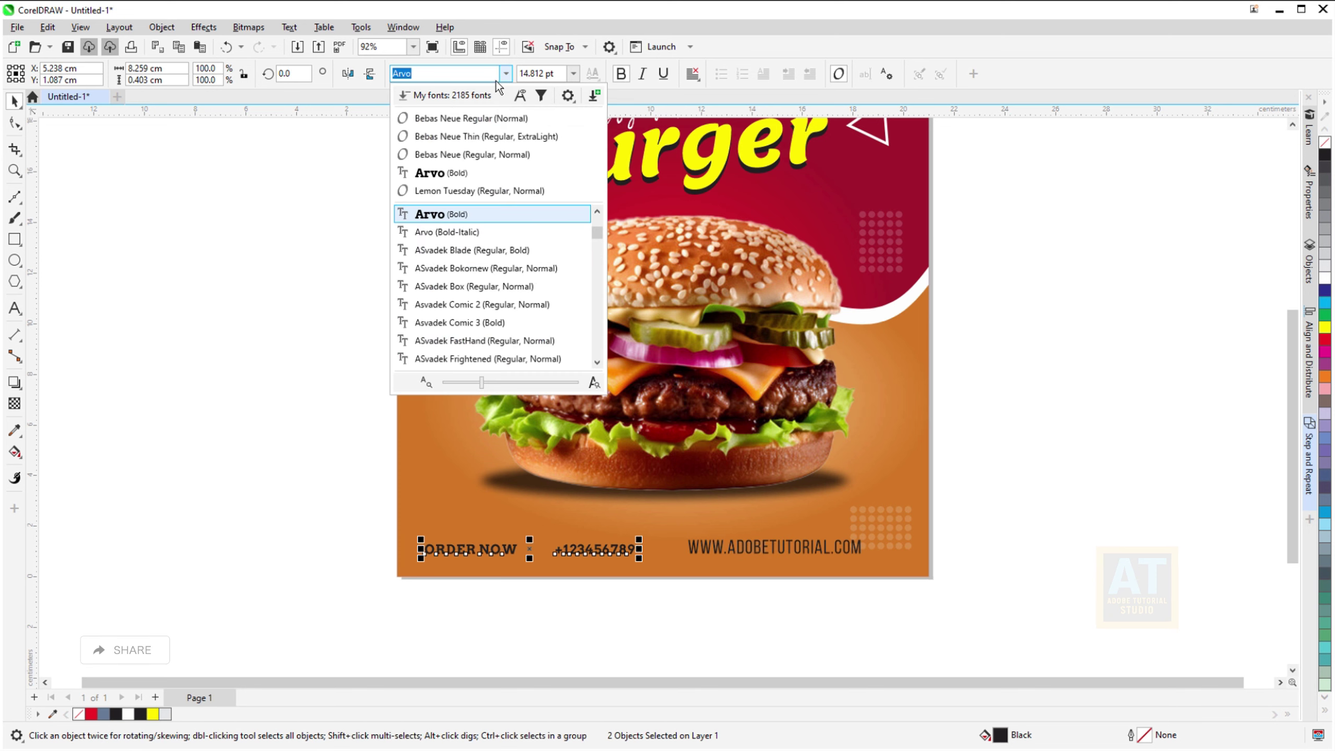
pyautogui.click(446, 117)
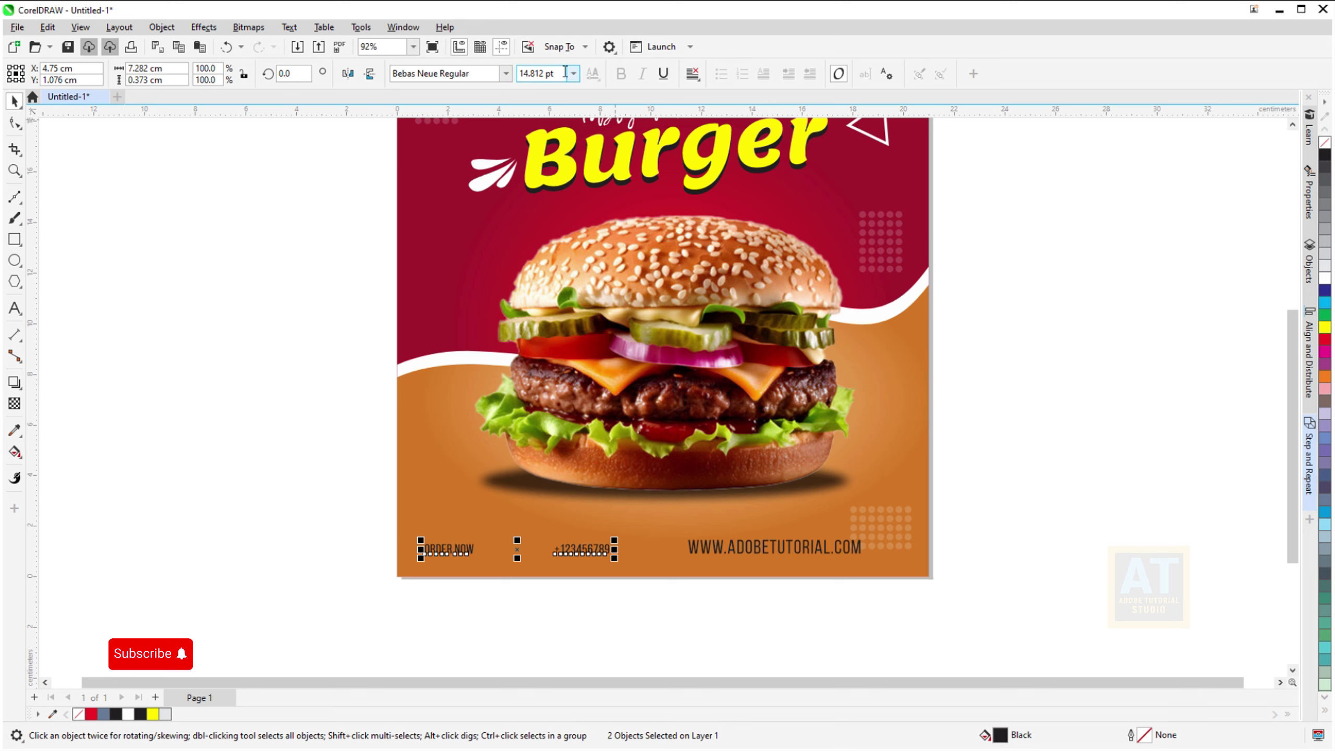
pyautogui.click(573, 73)
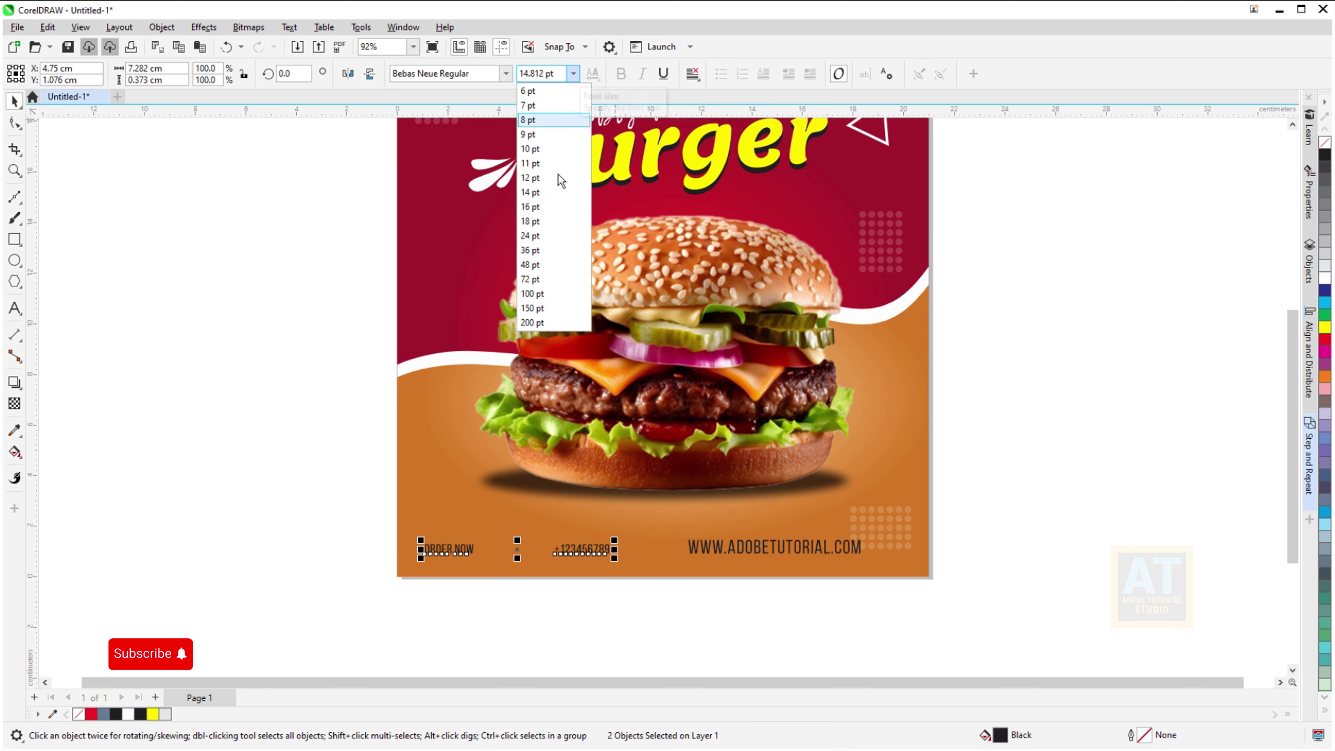
pyautogui.click(533, 234)
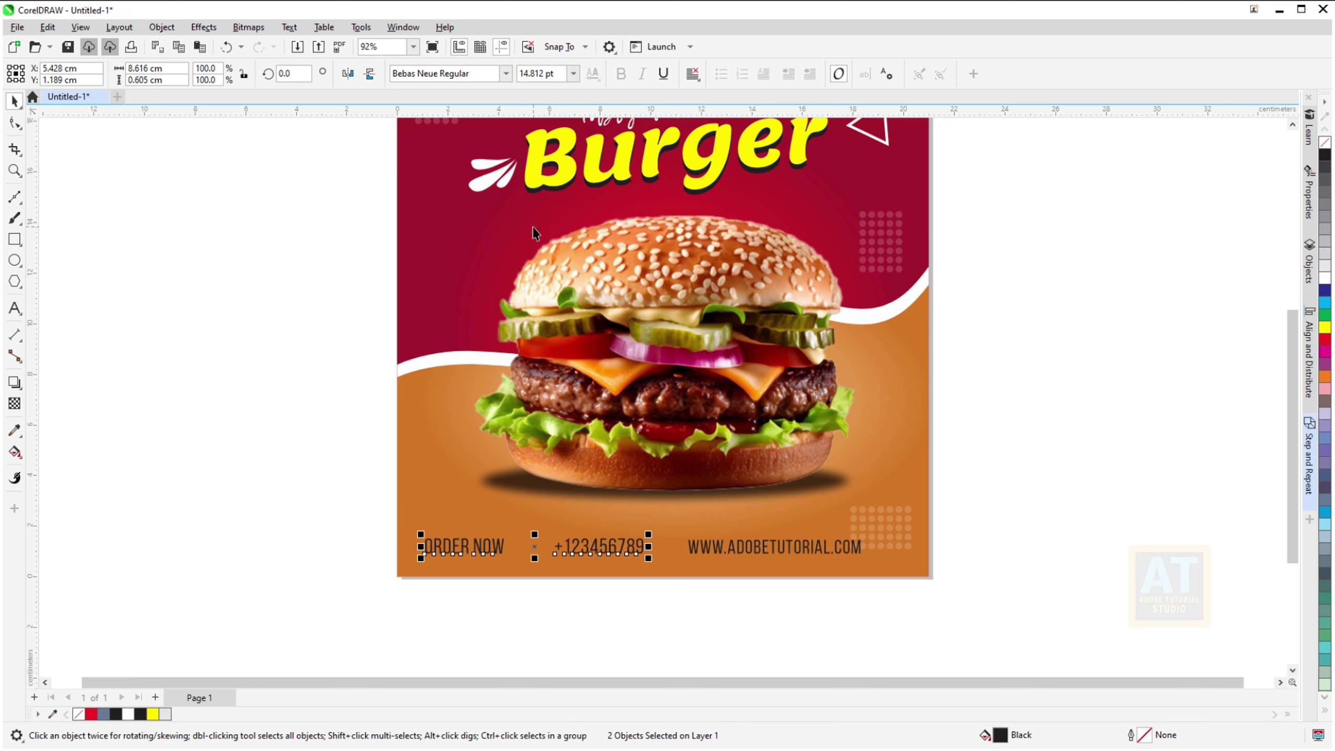
# Move the footer dot pattern up above the website text
pyautogui.click(826, 605)
pyautogui.click(789, 550)
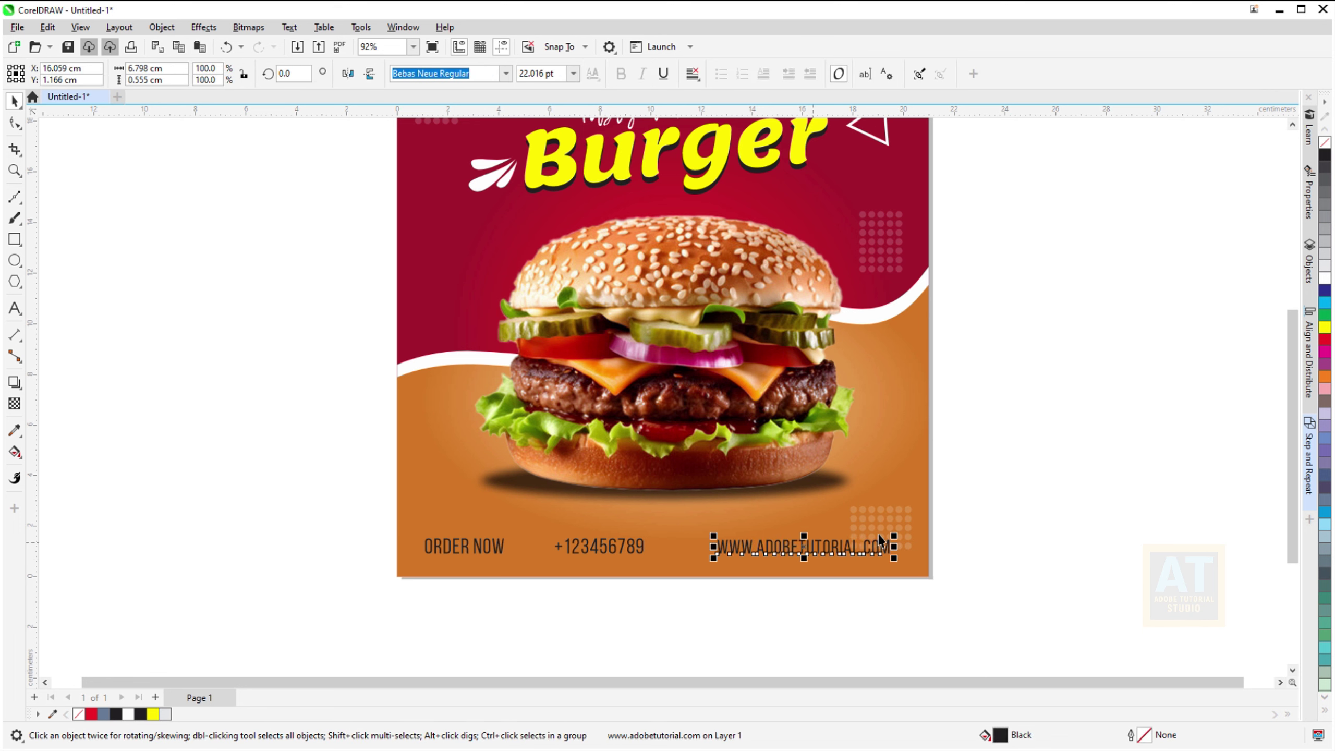
pyautogui.click(878, 518)
pyautogui.moveTo(881, 529); pyautogui.dragTo(883, 489)
# Enlarge the phone number slightly and make it Bebas Neue Bold
pyautogui.click(586, 547)
pyautogui.moveTo(648, 532); pyautogui.dragTo(662, 536)
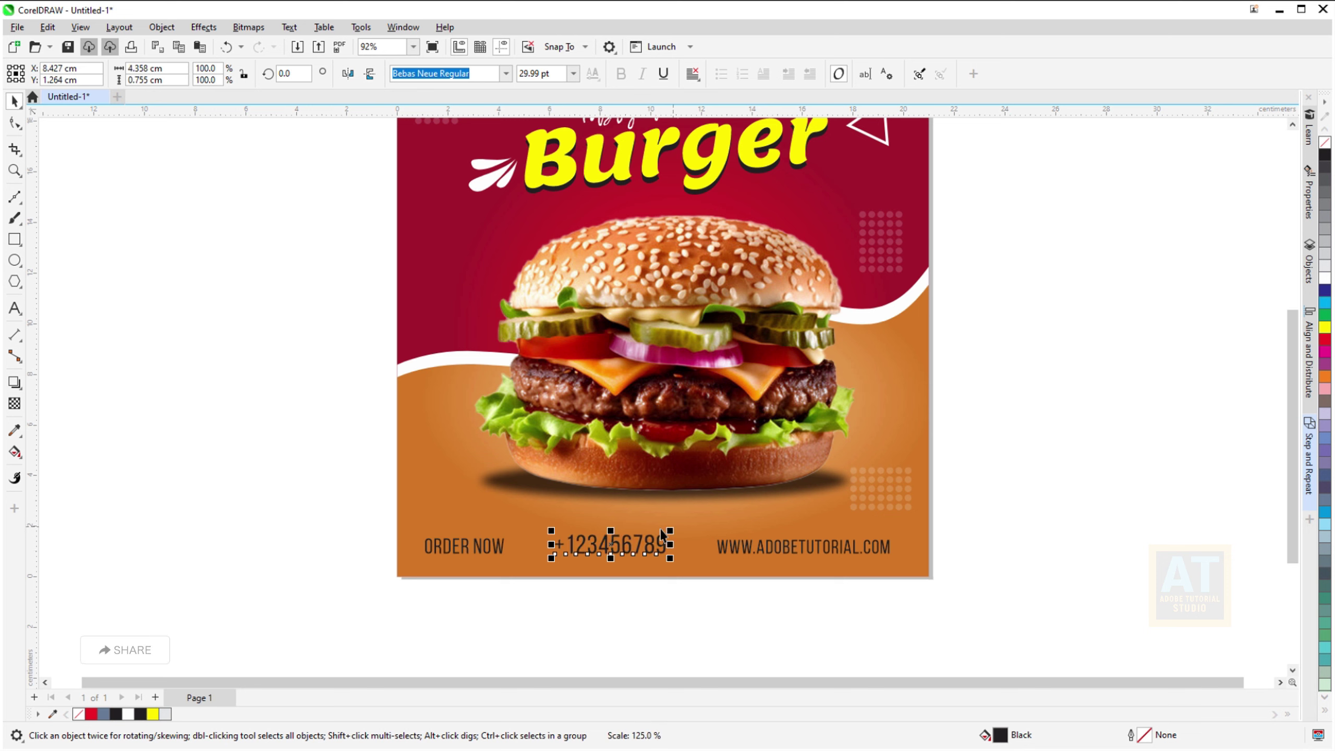
pyautogui.click(506, 73)
pyautogui.click(470, 251)
pyautogui.click(226, 410)
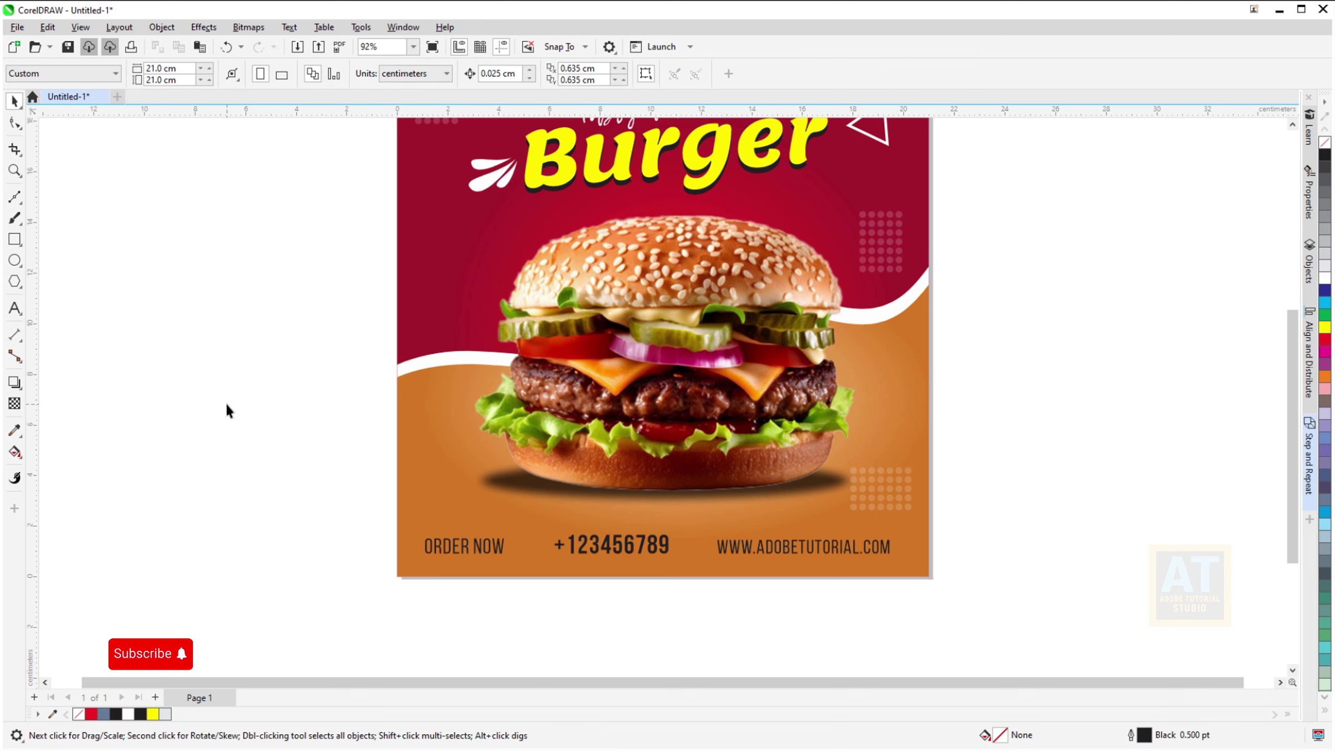
# Add a rectangle around ORDER NOW and stretch it taller
pyautogui.click(457, 543)
pyautogui.click(15, 239)
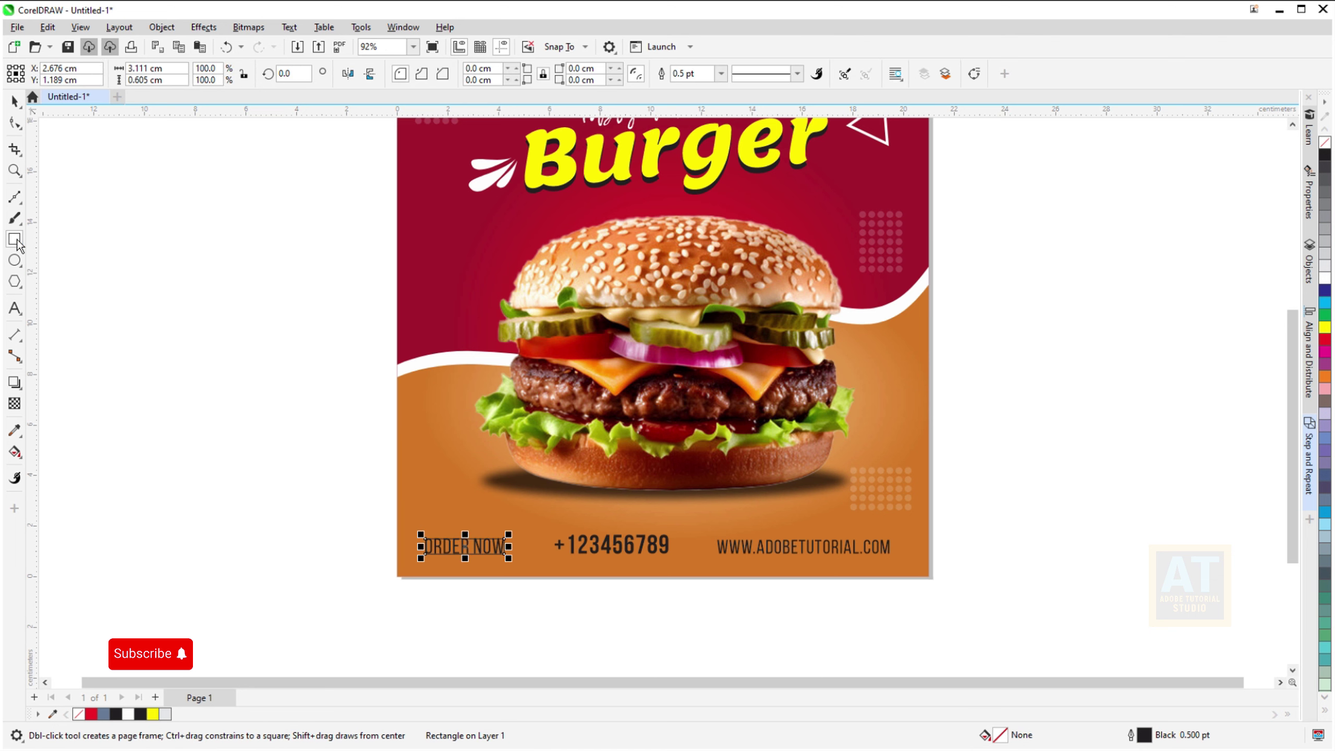
pyautogui.click(15, 101)
pyautogui.scroll(1, 446, 581)
pyautogui.scroll(2, 457, 541)
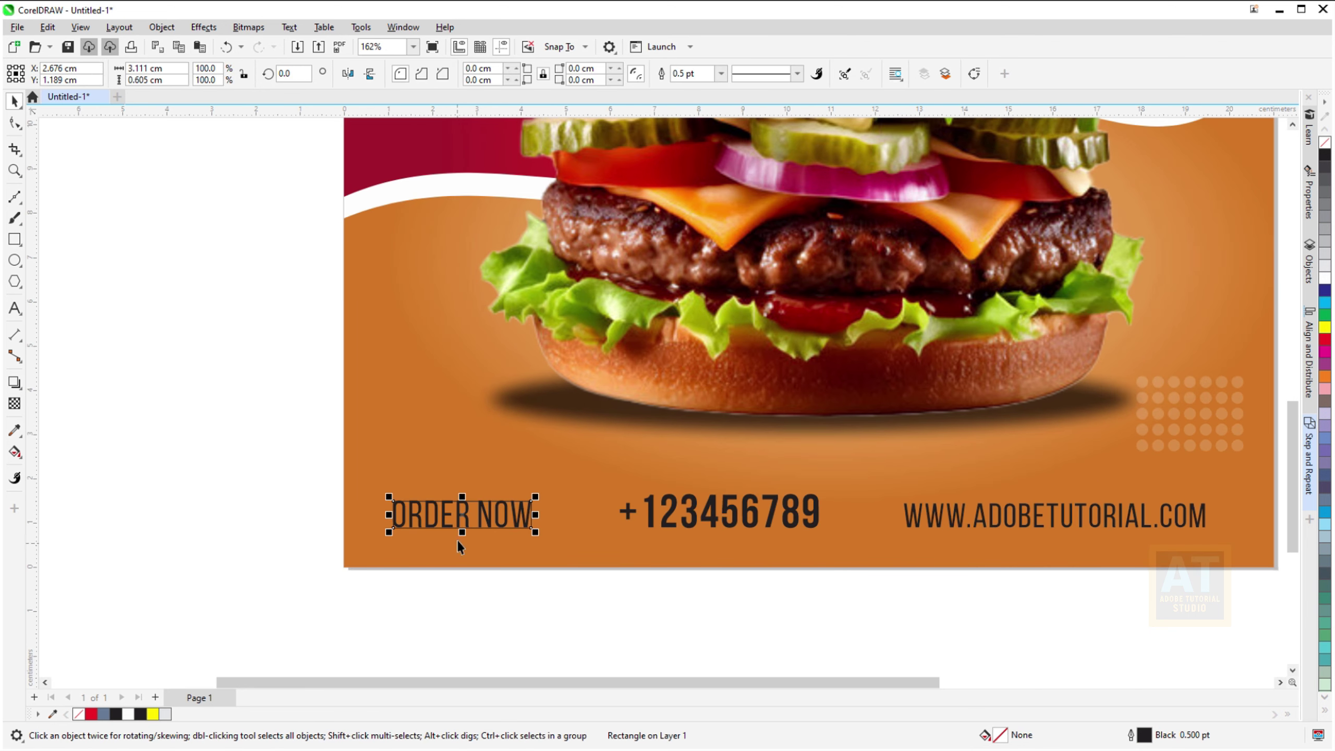
pyautogui.moveTo(463, 542); pyautogui.dragTo(462, 548)
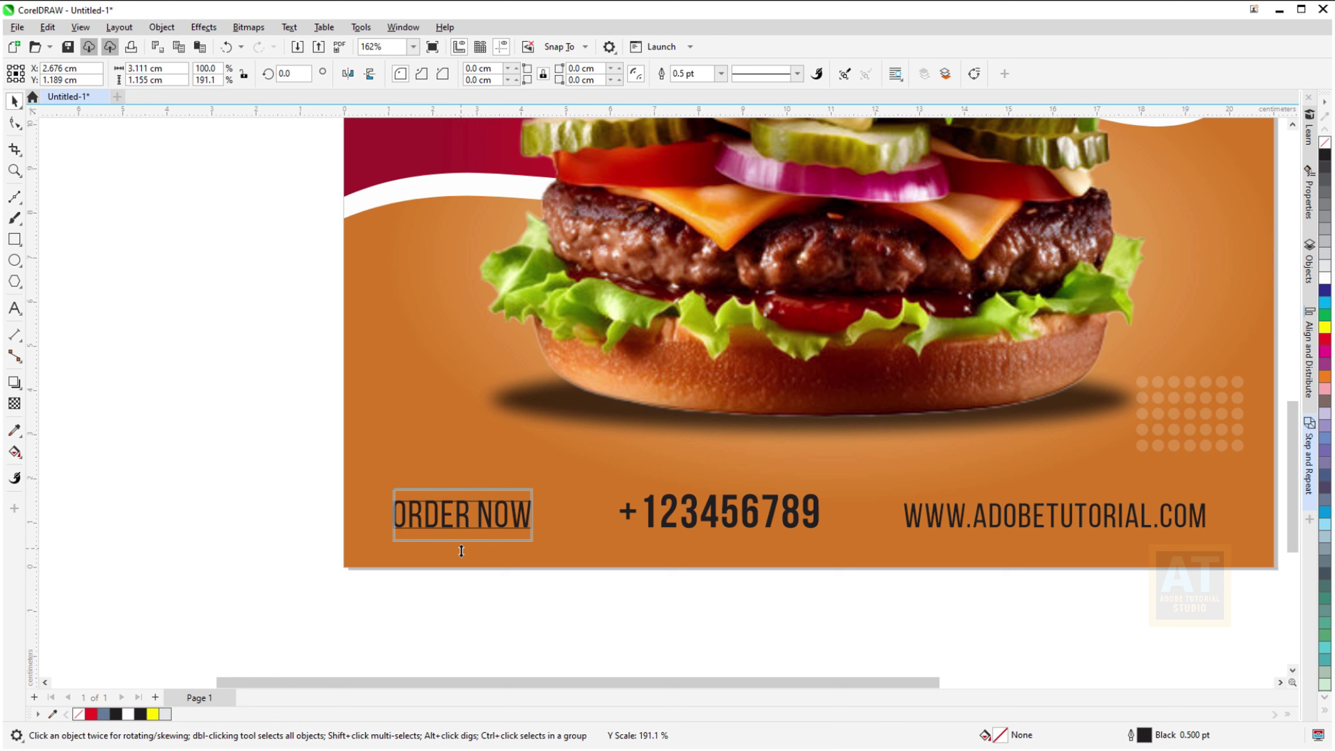
# Widen the ORDER NOW rectangle and round its corners with the Shape tool
pyautogui.moveTo(535, 514); pyautogui.dragTo(556, 514)
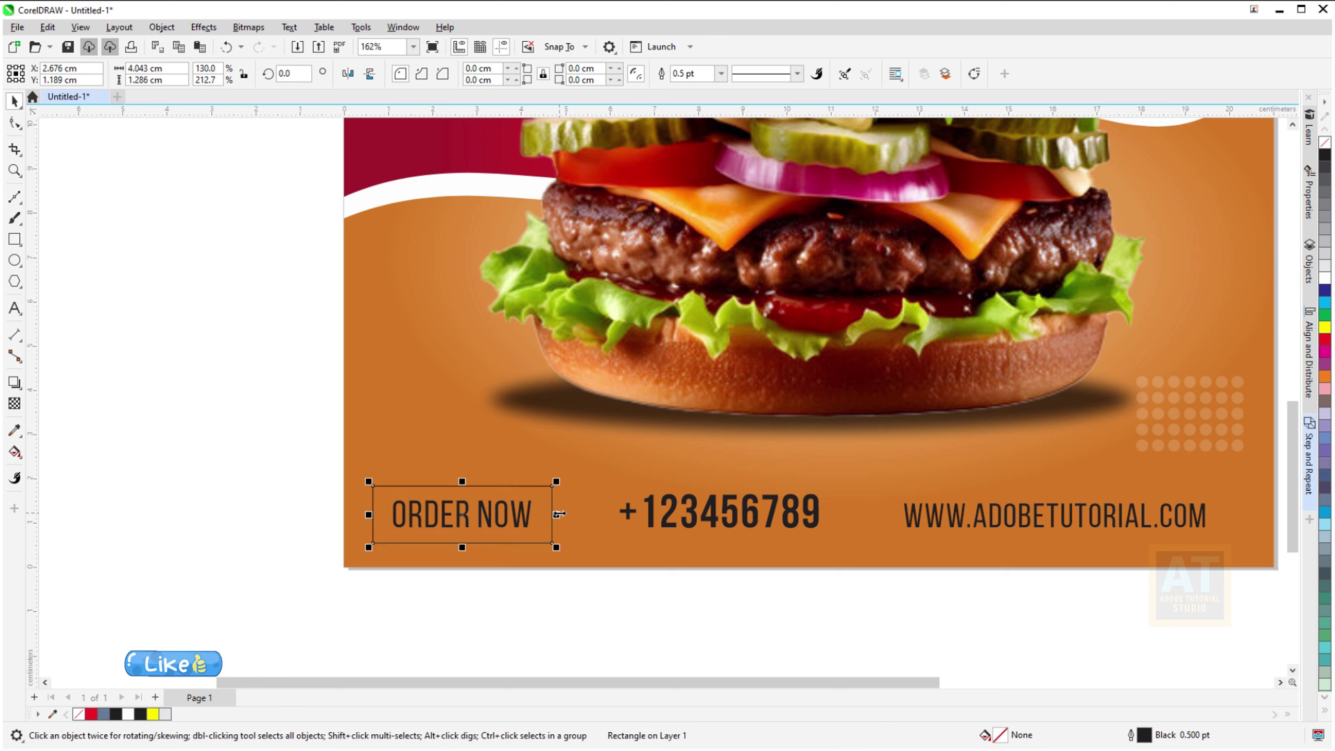
pyautogui.click(15, 122)
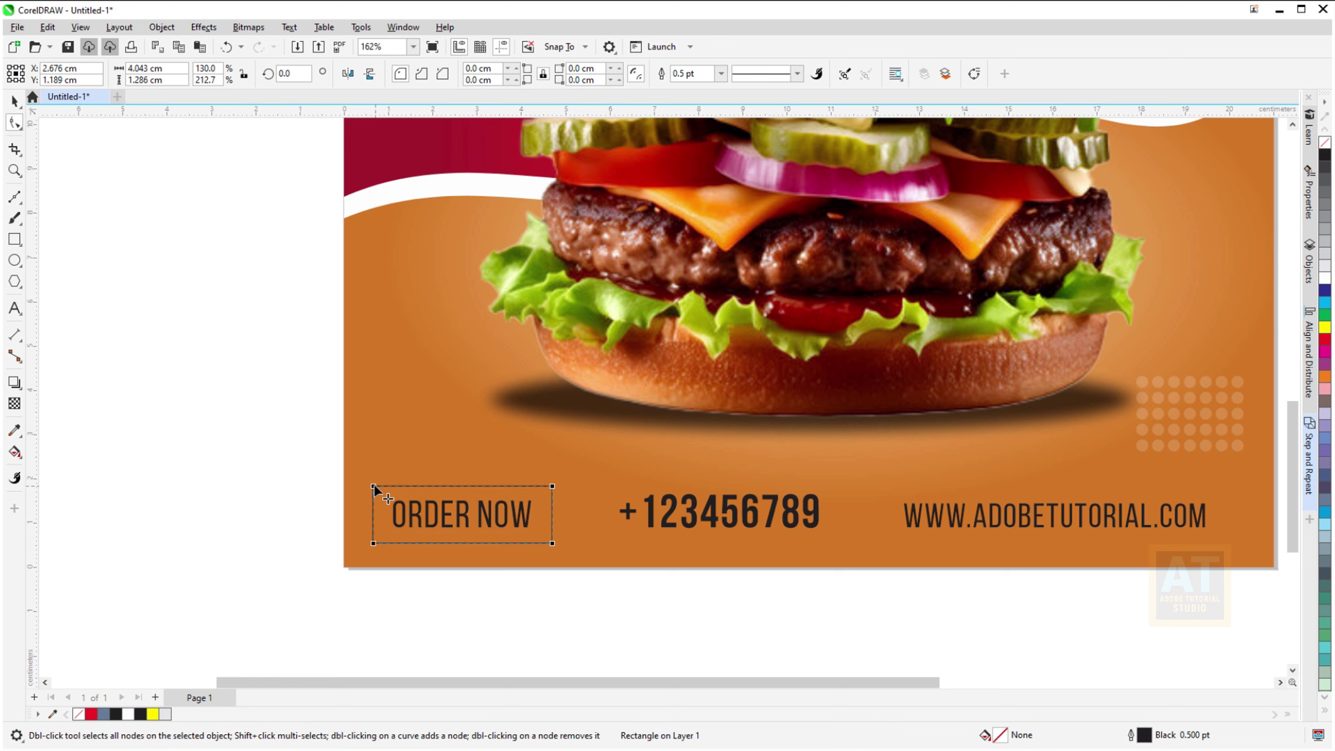
pyautogui.moveTo(373, 485); pyautogui.dragTo(387, 498)
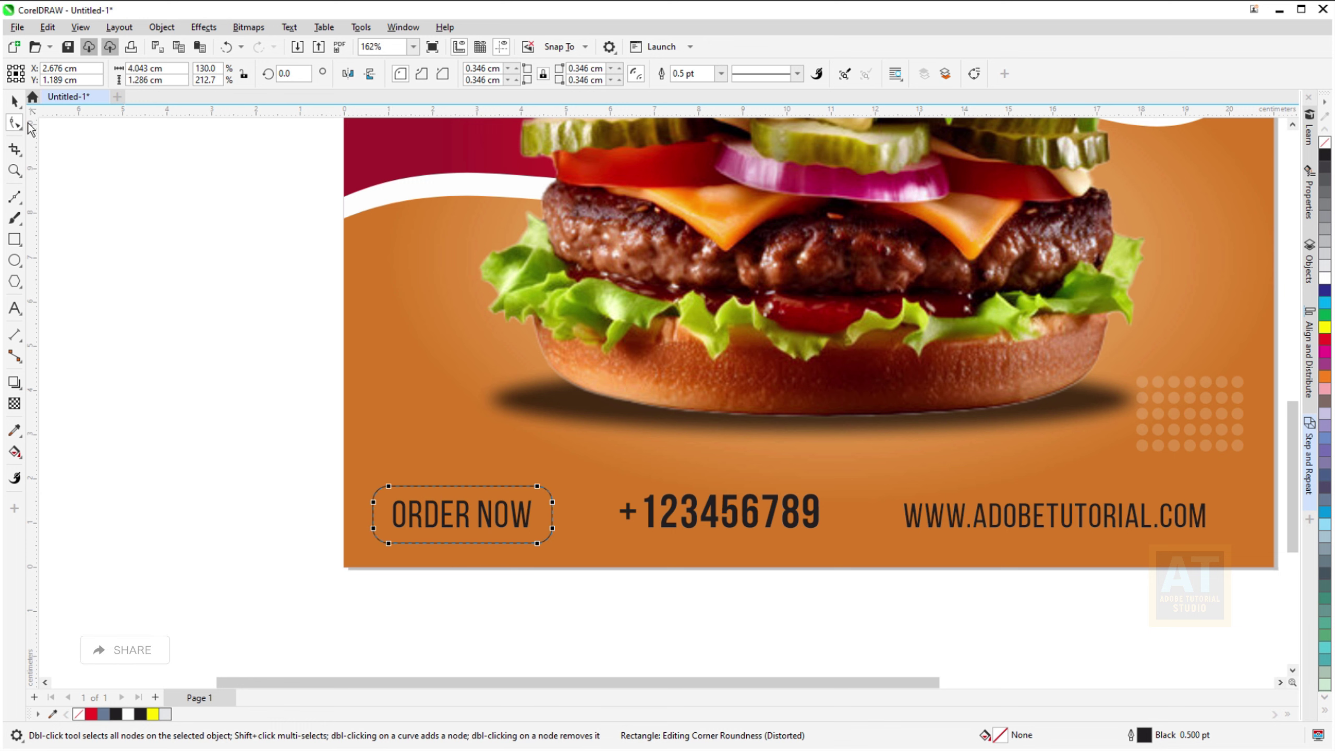
pyautogui.press('space')
# Bring the ORDER NOW text in front of the rounded rectangle
pyautogui.moveTo(542, 567); pyautogui.dragTo(544, 563)
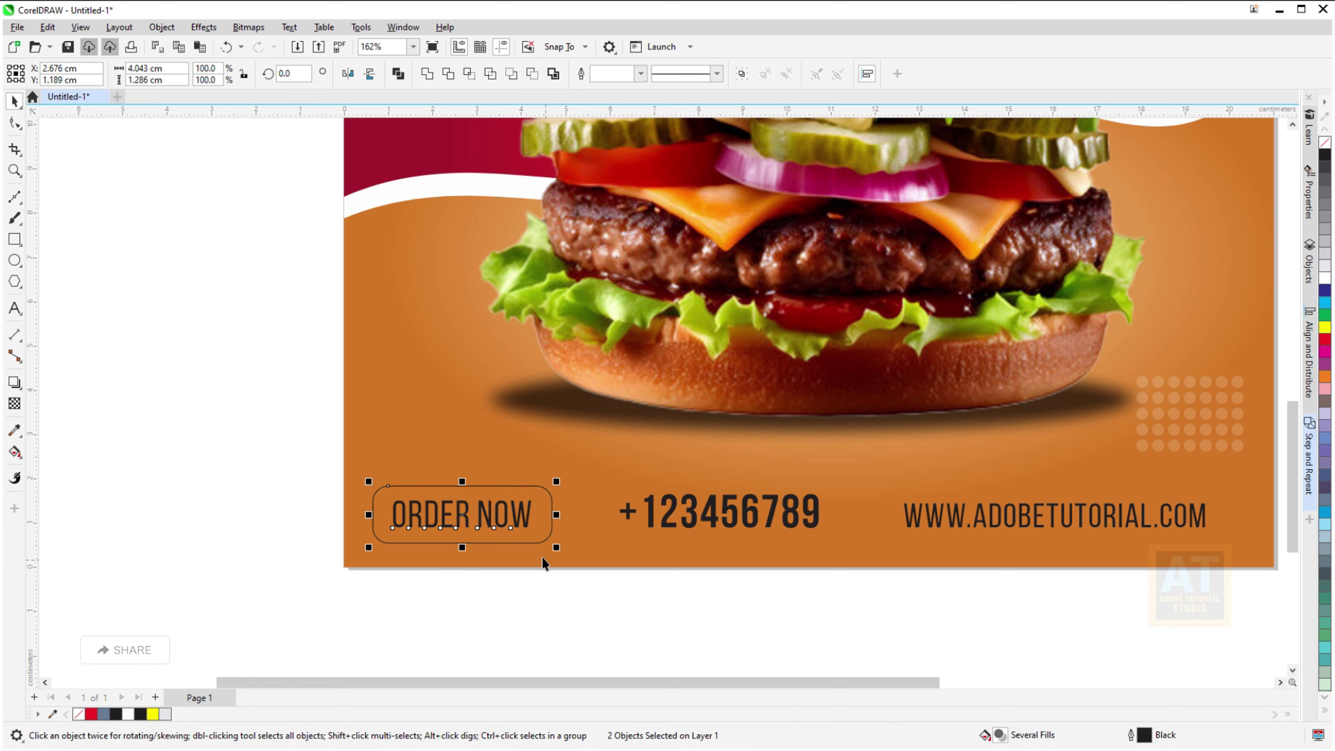
pyautogui.moveTo(327, 453); pyautogui.dragTo(544, 586)
pyautogui.rightClick(498, 510)
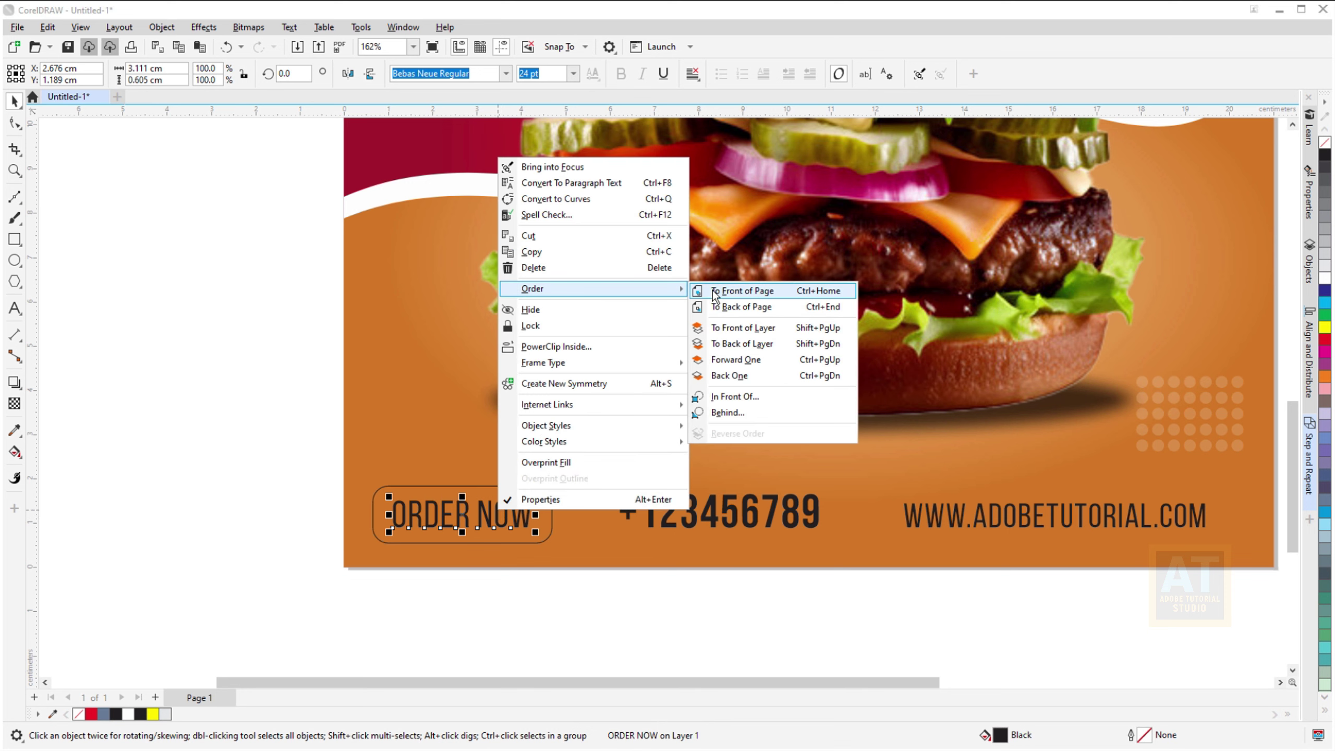
pyautogui.click(717, 290)
# Remove the button's outline, fill it yellow, and shrink it slightly
pyautogui.click(545, 498)
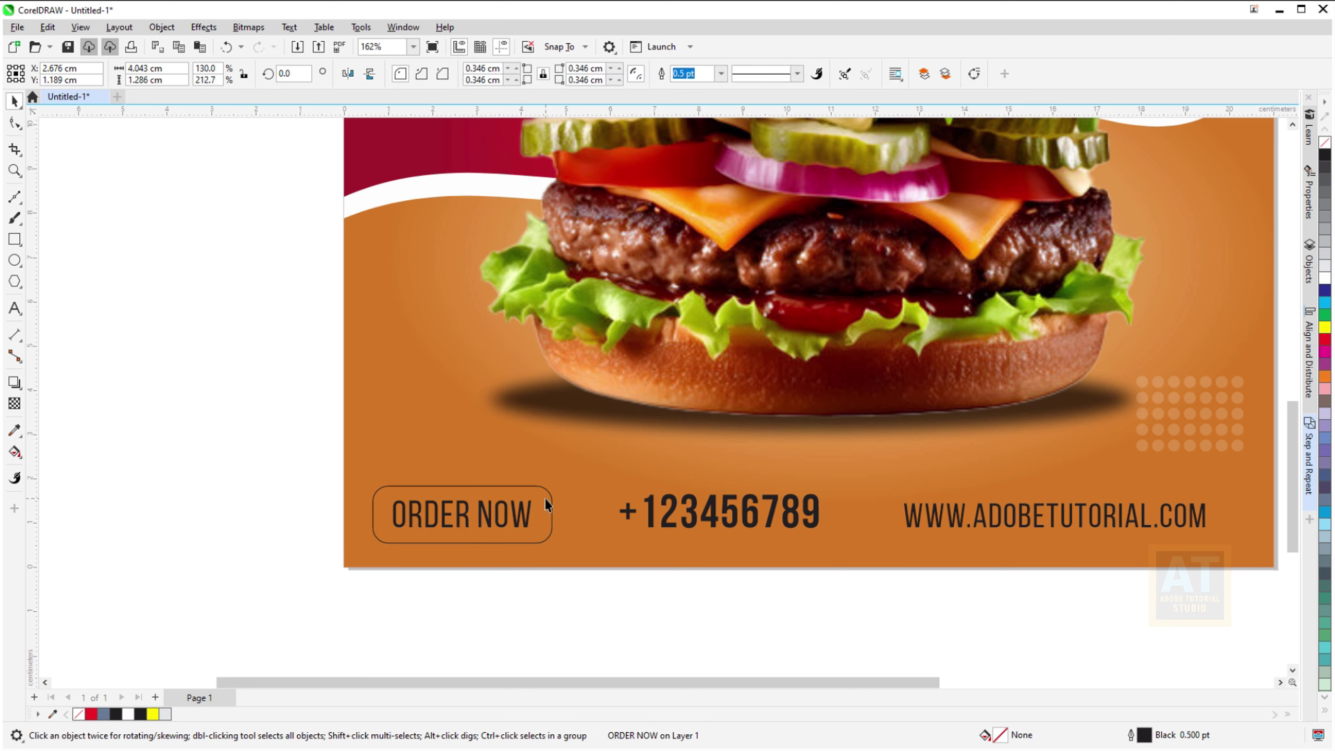
pyautogui.rightClick(1326, 143)
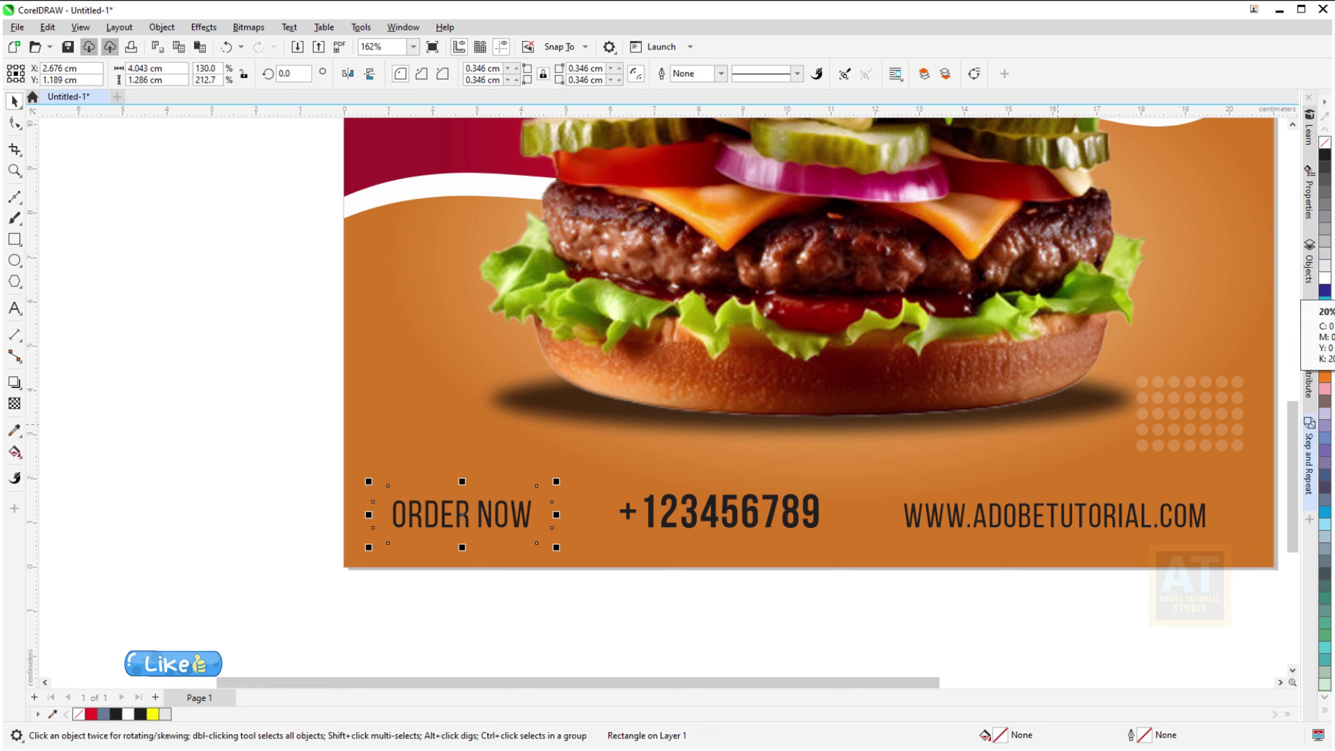
pyautogui.click(1325, 327)
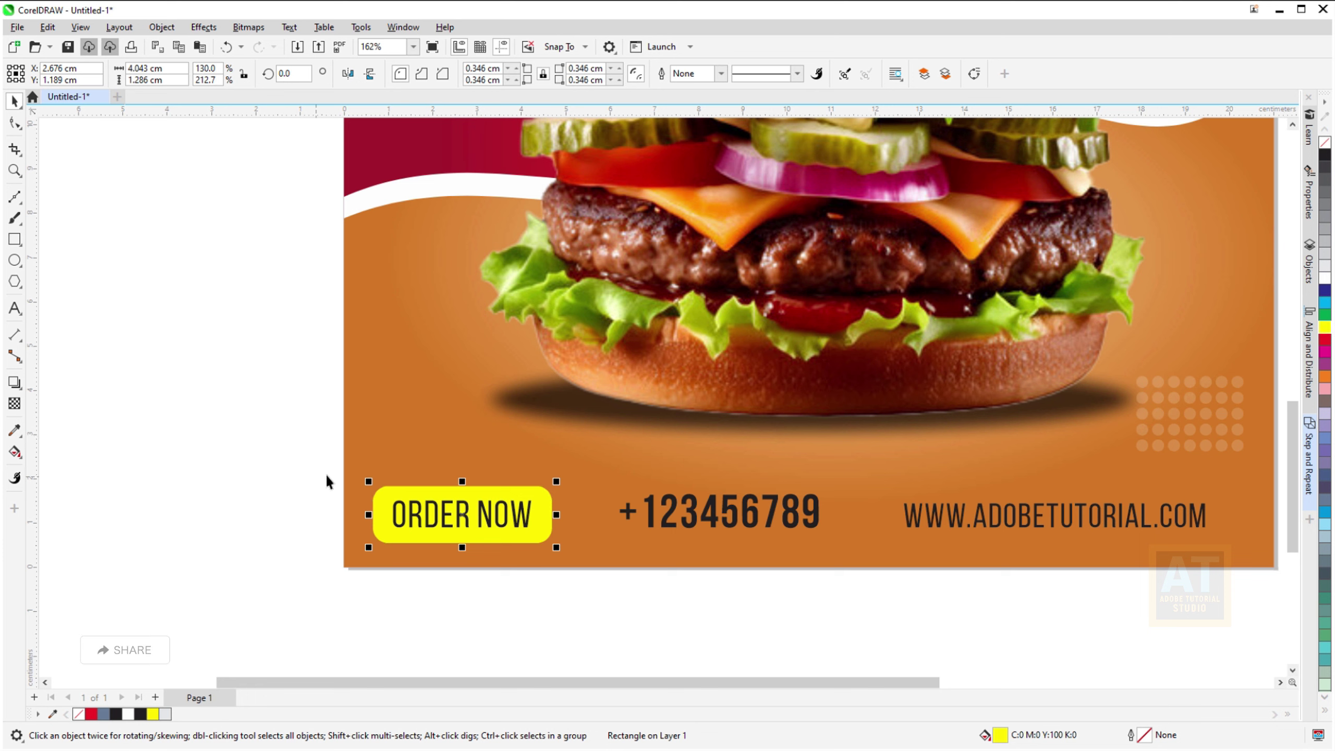
pyautogui.click(278, 444)
pyautogui.moveTo(583, 568); pyautogui.dragTo(583, 569)
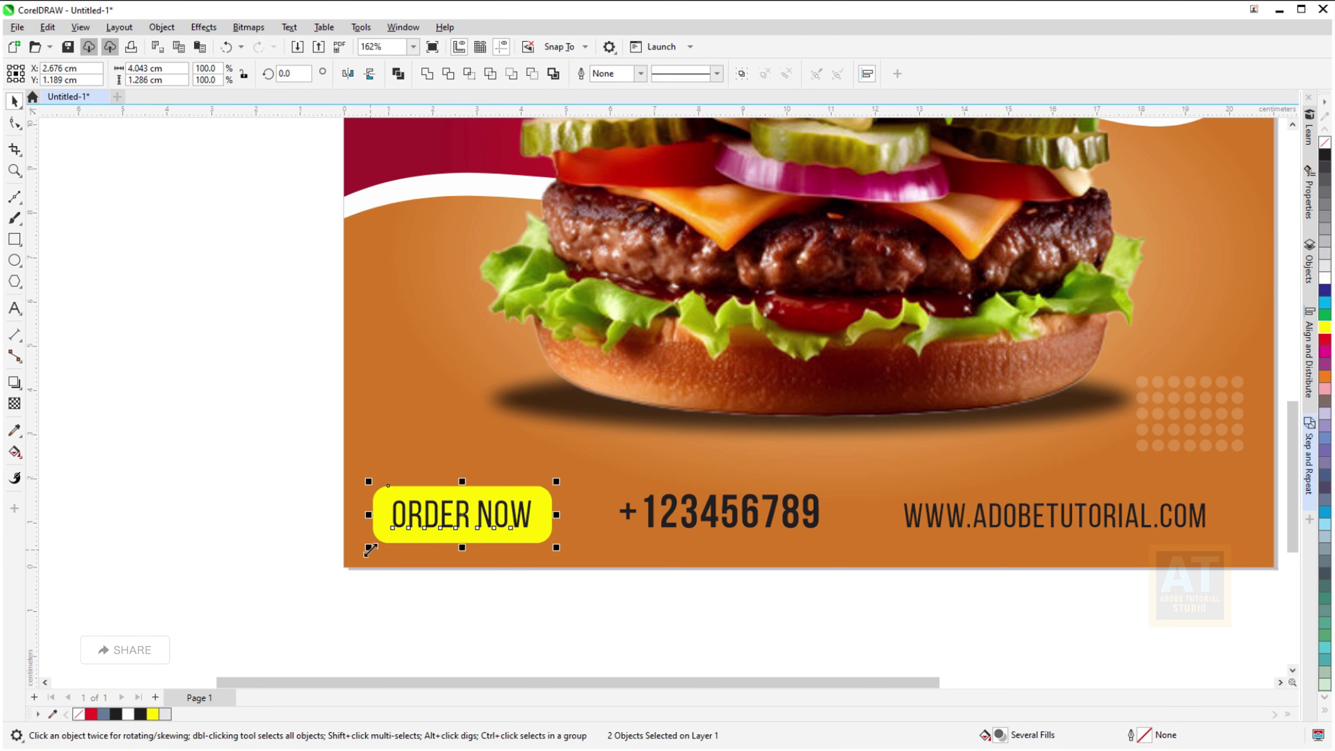
pyautogui.moveTo(371, 549); pyautogui.dragTo(385, 545)
pyautogui.click(615, 580)
# Turn the phone number and website text white
pyautogui.click(674, 507)
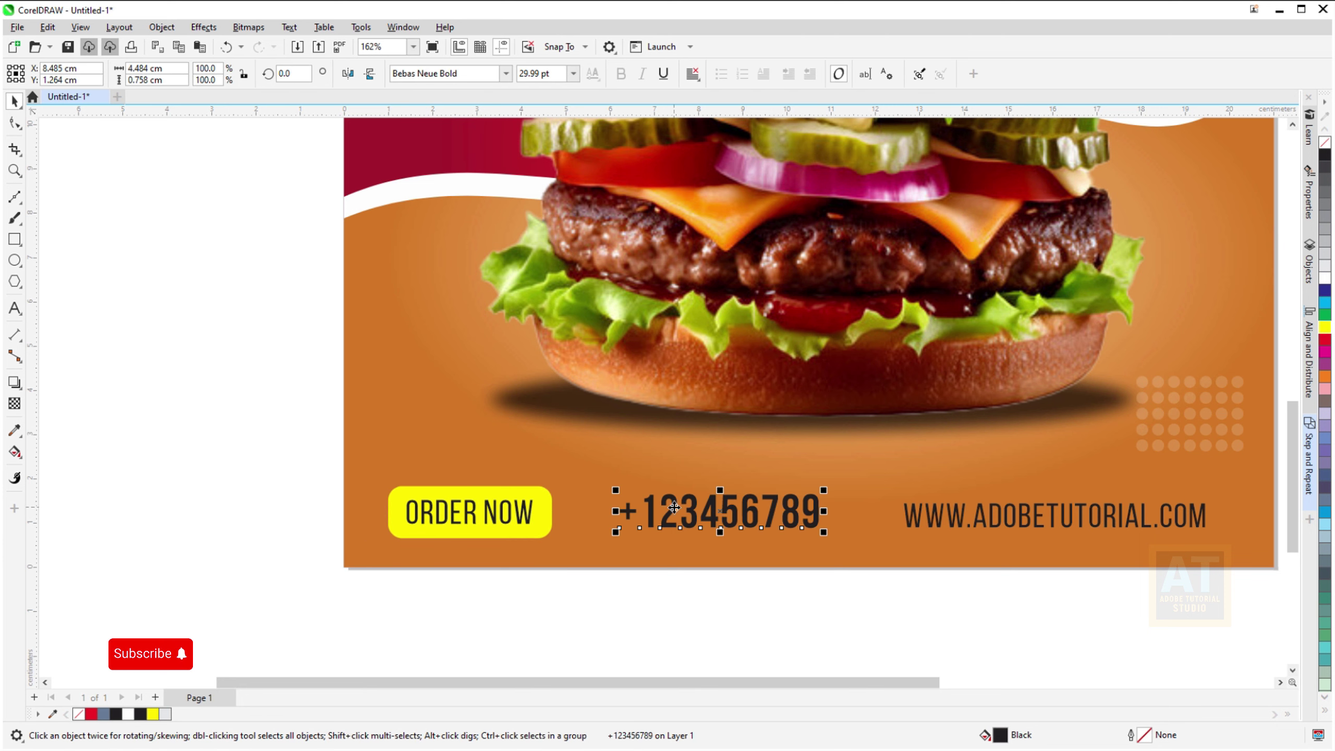
pyautogui.keyDown('shift'); pyautogui.click(964, 518); pyautogui.keyUp('shift')
pyautogui.click(1326, 277)
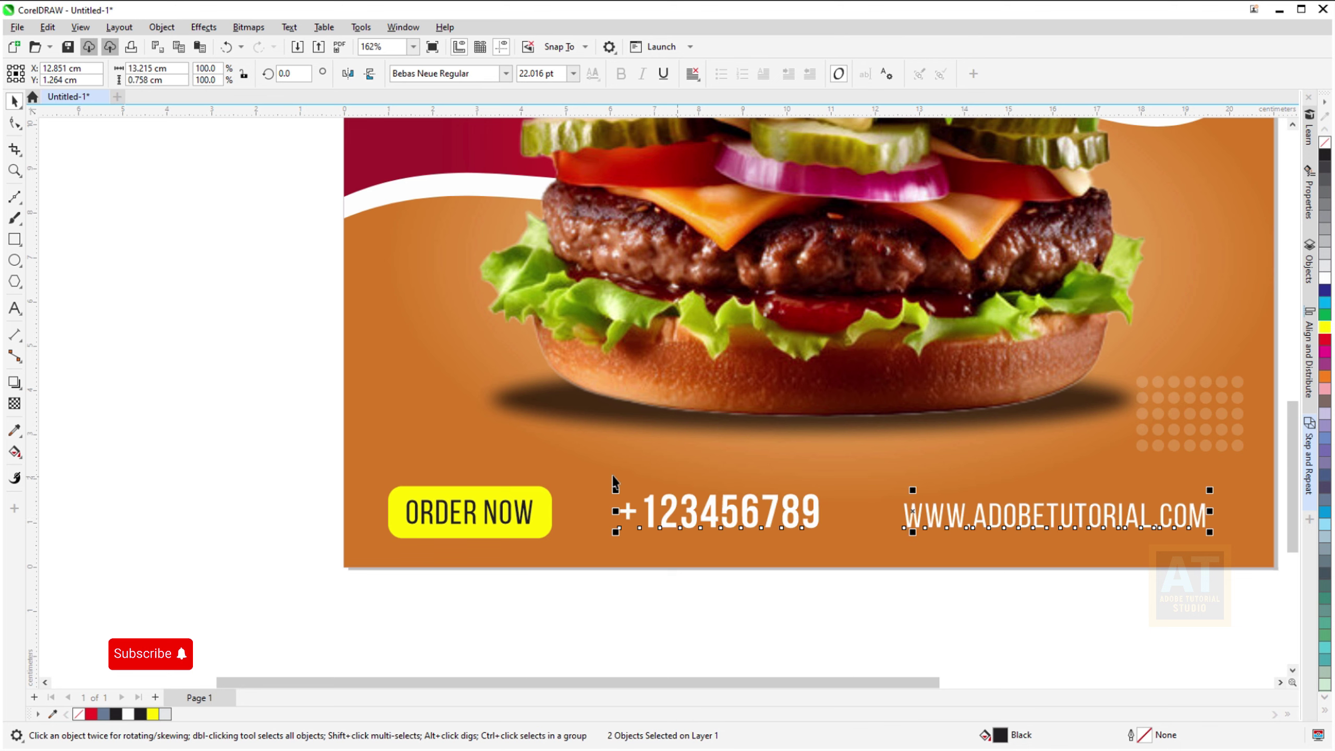
pyautogui.click(258, 449)
pyautogui.hotkey('shift', 'F4')
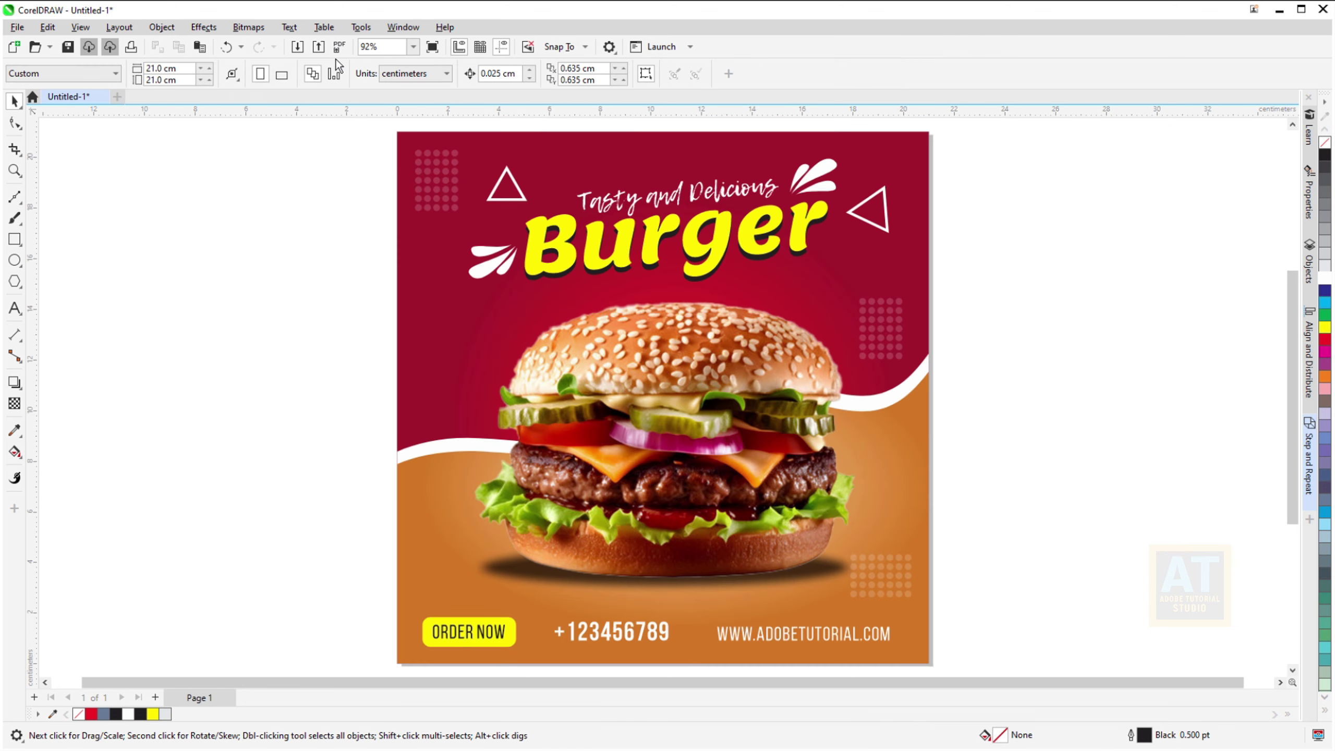
# Import the contact icons image and place it beside the page
pyautogui.click(297, 47)
pyautogui.click(319, 369)
pyautogui.doubleClick(319, 370)
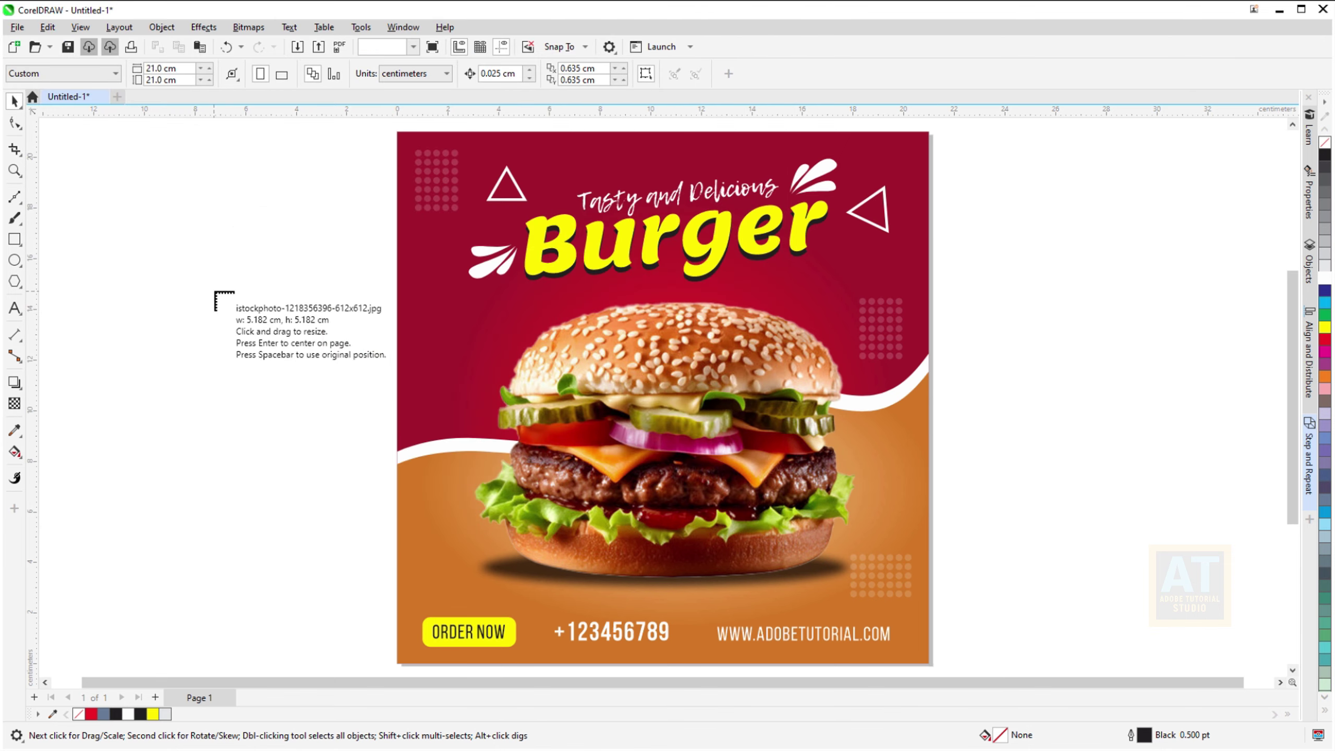
pyautogui.click(213, 291)
# Convert the icons image to vectors with Outline Trace (Line art)
pyautogui.click(423, 73)
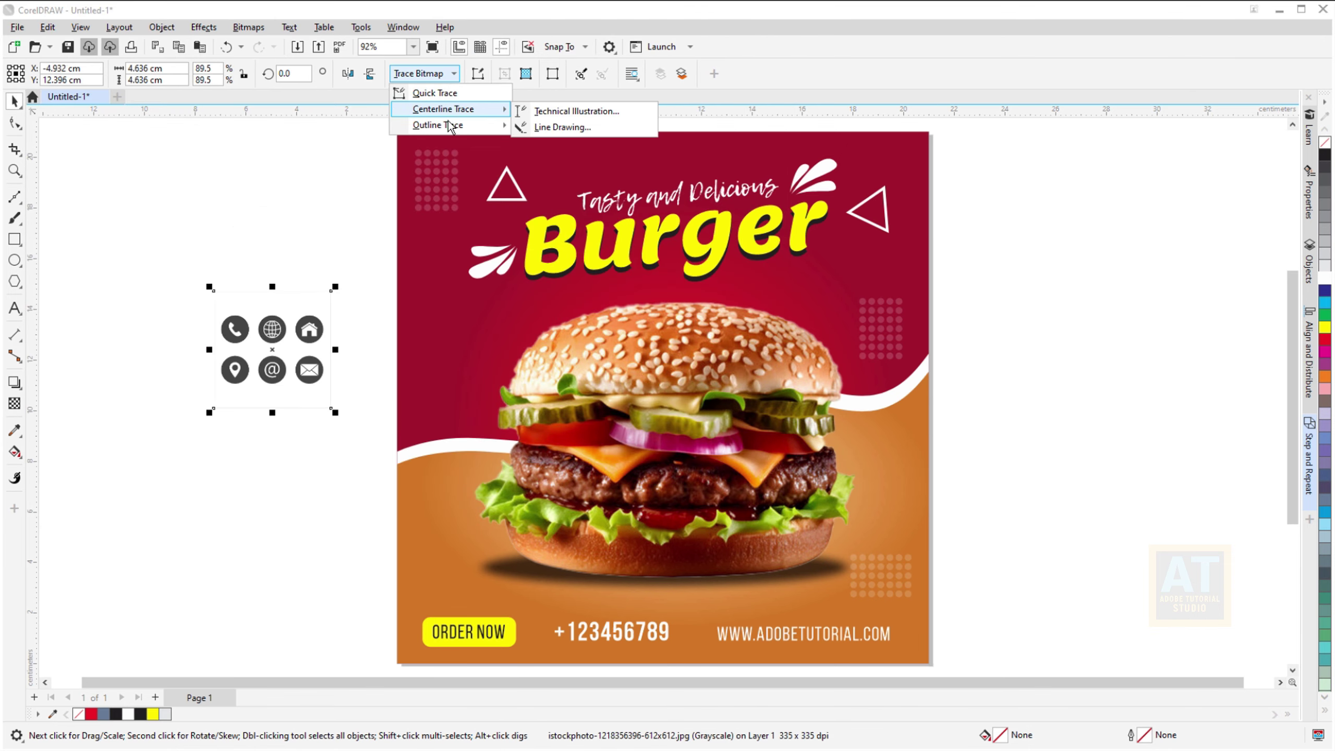
pyautogui.moveTo(438, 126)
pyautogui.click(520, 126)
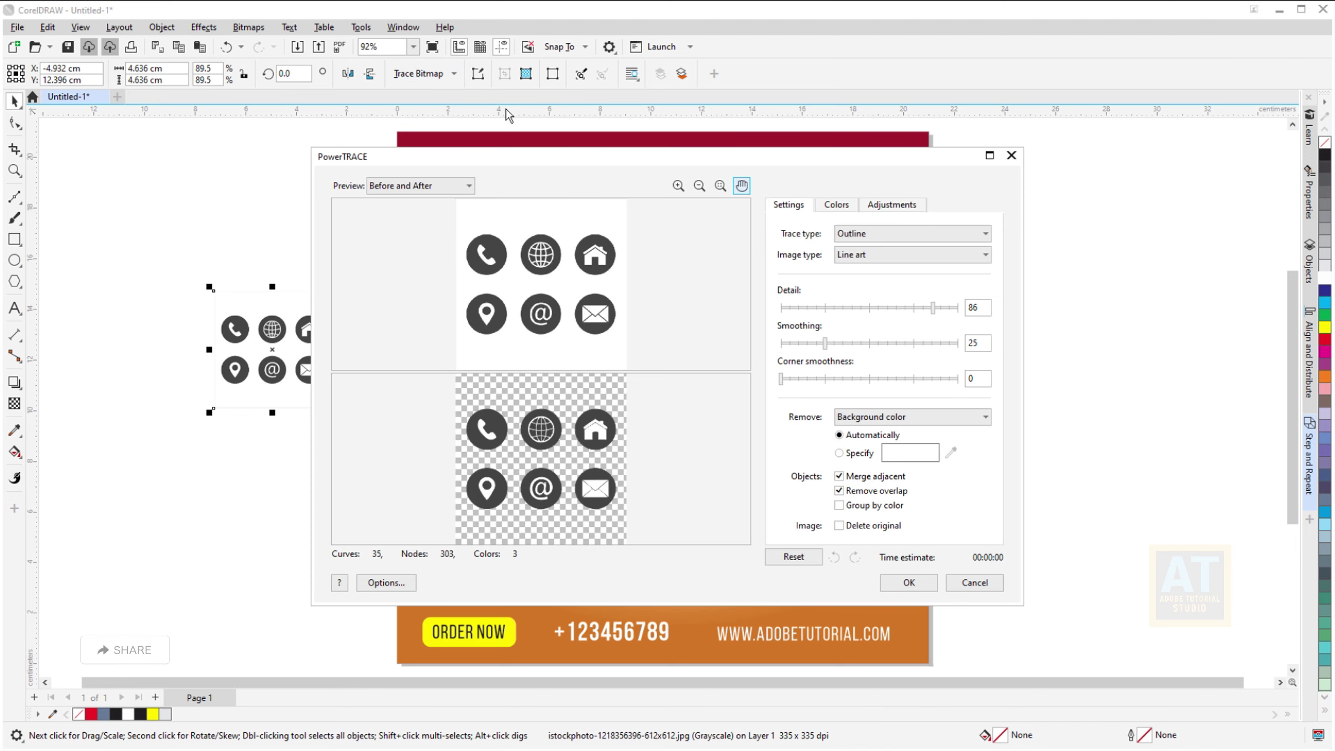
pyautogui.click(909, 583)
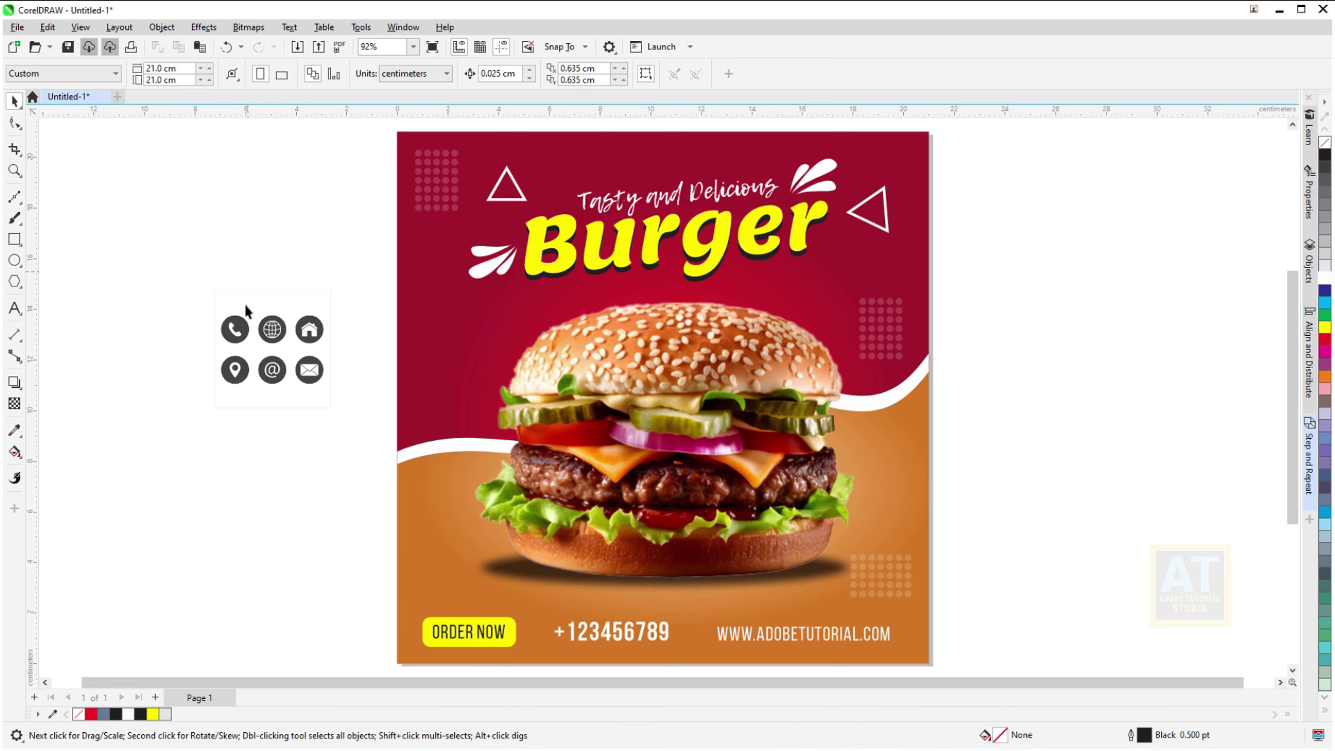
# Move the traced icons onto the poster's lower-left and select the original bitmap
pyautogui.click(238, 334)
pyautogui.moveTo(238, 334); pyautogui.dragTo(429, 547)
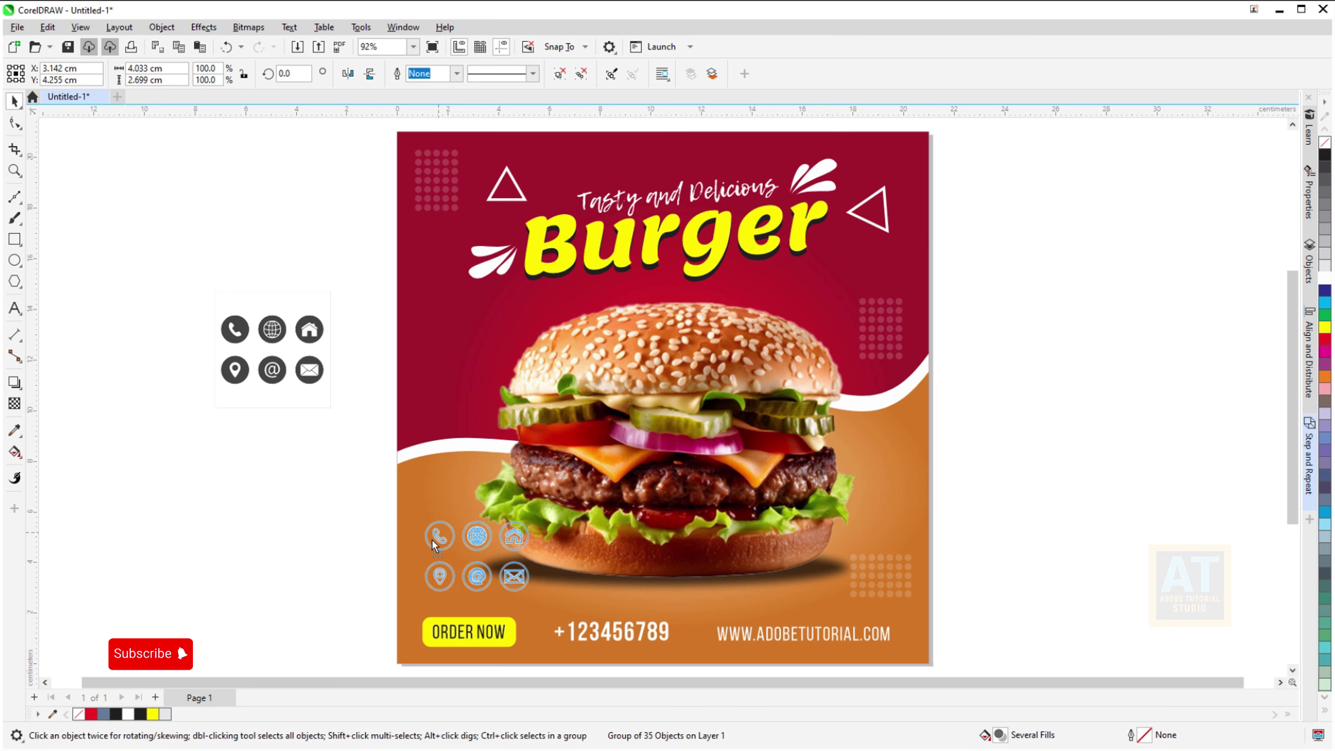
pyautogui.click(581, 74)
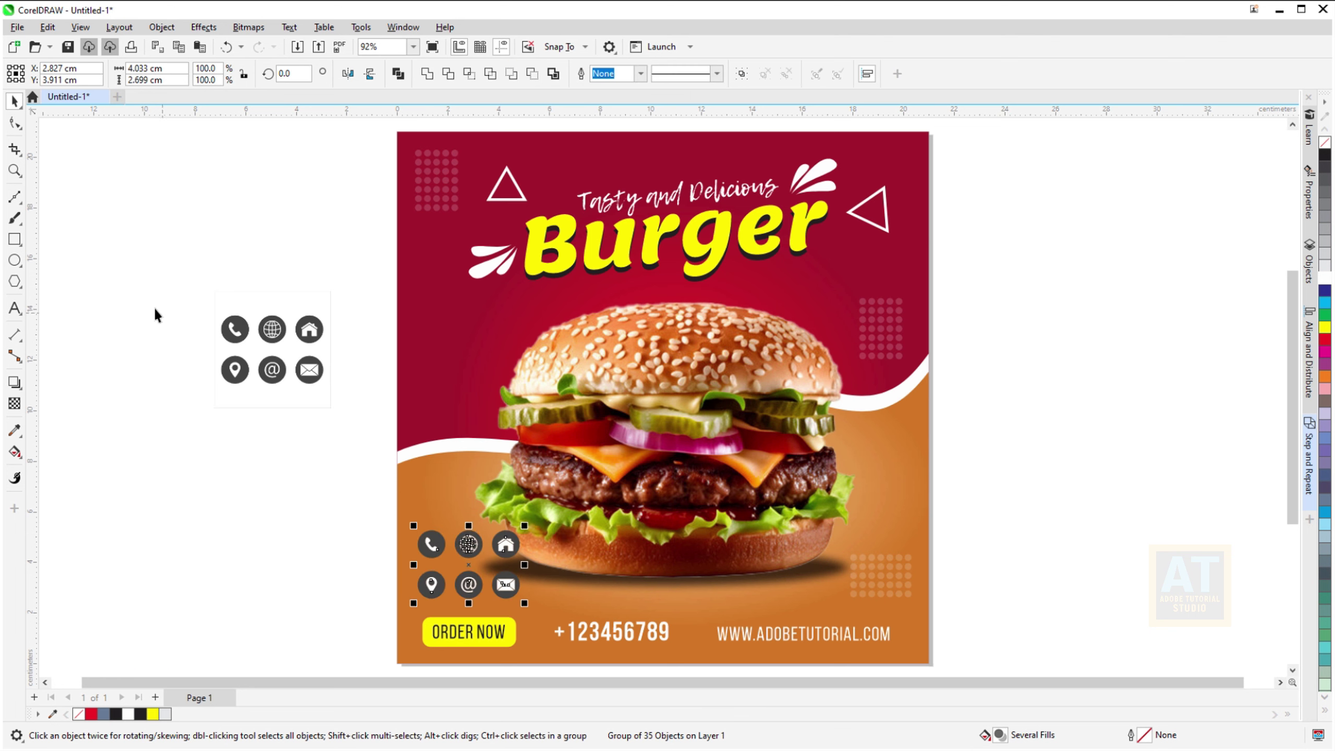
pyautogui.moveTo(147, 304)
pyautogui.mouseDown()
pyautogui.moveTo(369, 450)
pyautogui.moveTo(170, 245)
pyautogui.mouseUp()
# Delete the original bitmap and the house, location, @ and envelope icons
pyautogui.press('Delete')
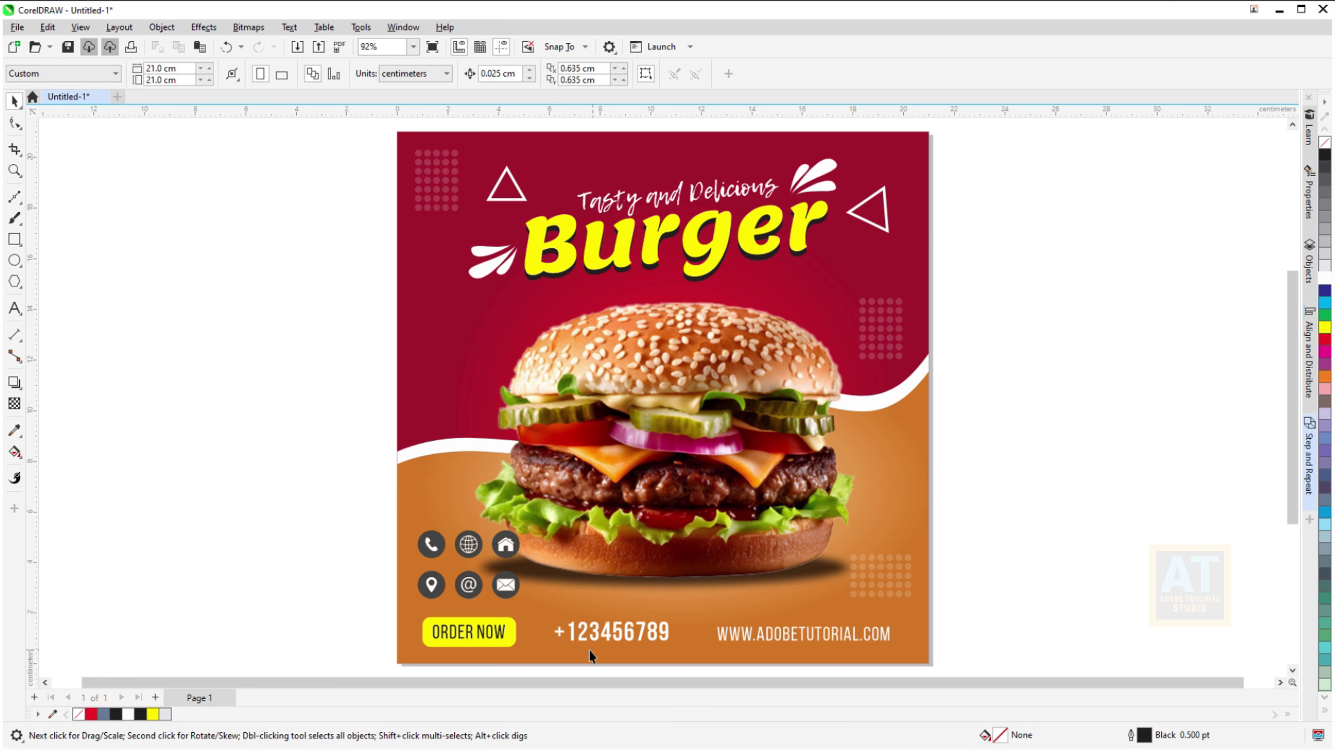
pyautogui.scroll(1, 547, 648)
pyautogui.scroll(1, 432, 526)
pyautogui.scroll(1, 432, 526)
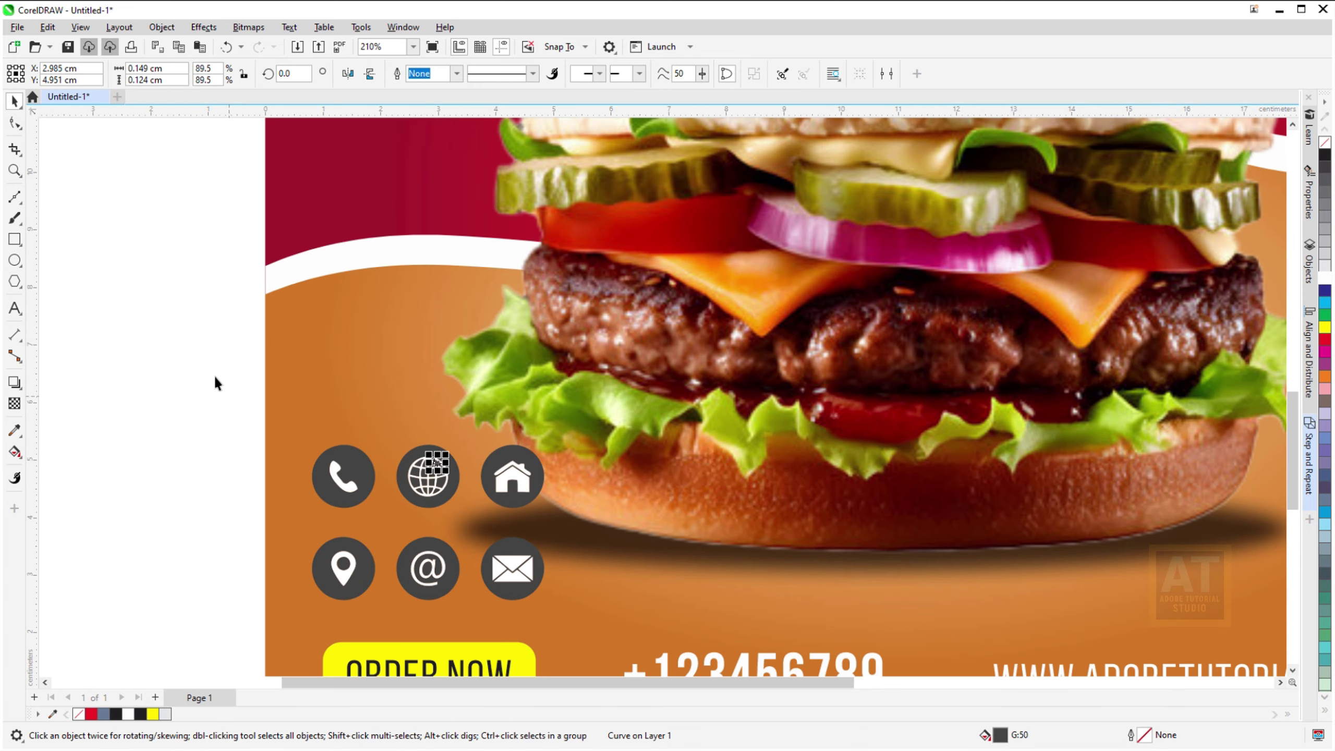
pyautogui.moveTo(214, 374); pyautogui.dragTo(488, 514)
pyautogui.moveTo(356, 480); pyautogui.dragTo(337, 340)
pyautogui.moveTo(198, 432); pyautogui.dragTo(601, 595)
pyautogui.press('Delete')
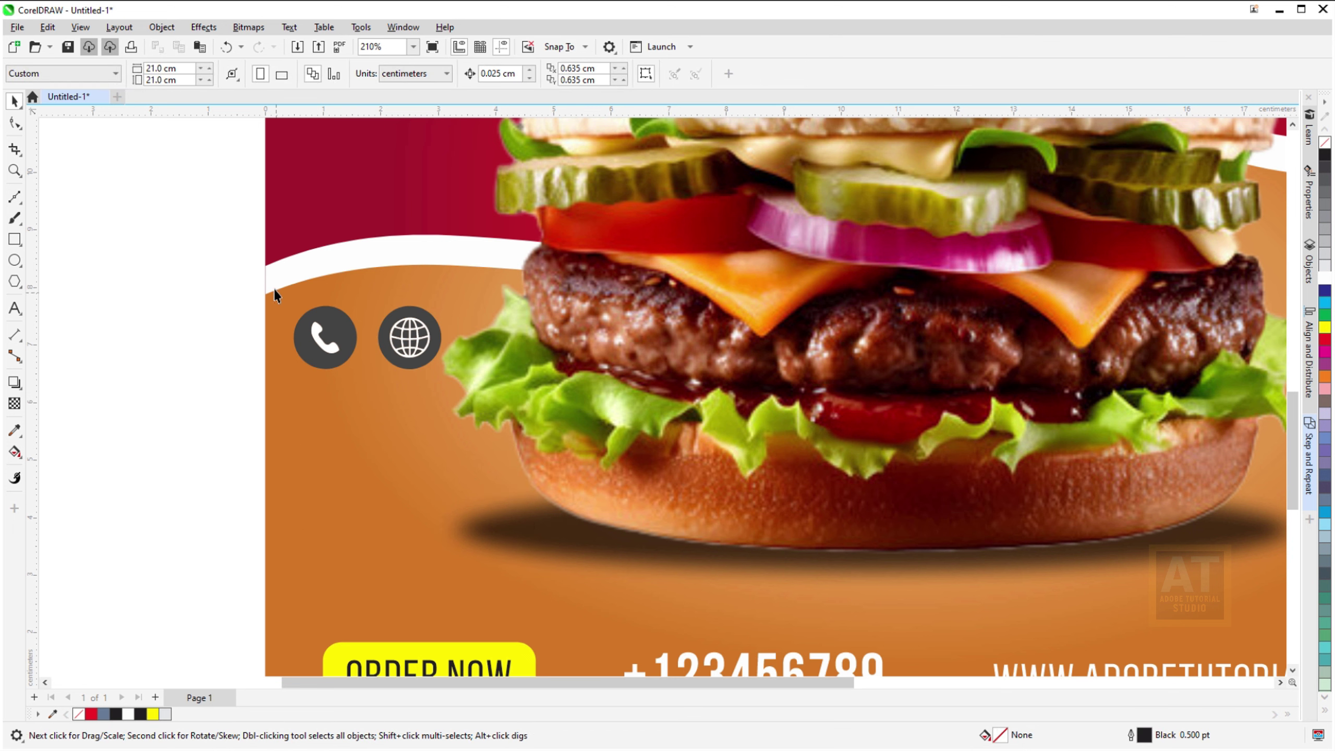
# Group the phone icon and the globe icon each into single objects
pyautogui.moveTo(363, 380); pyautogui.dragTo(320, 468)
pyautogui.hotkey('ctrl', 'g')
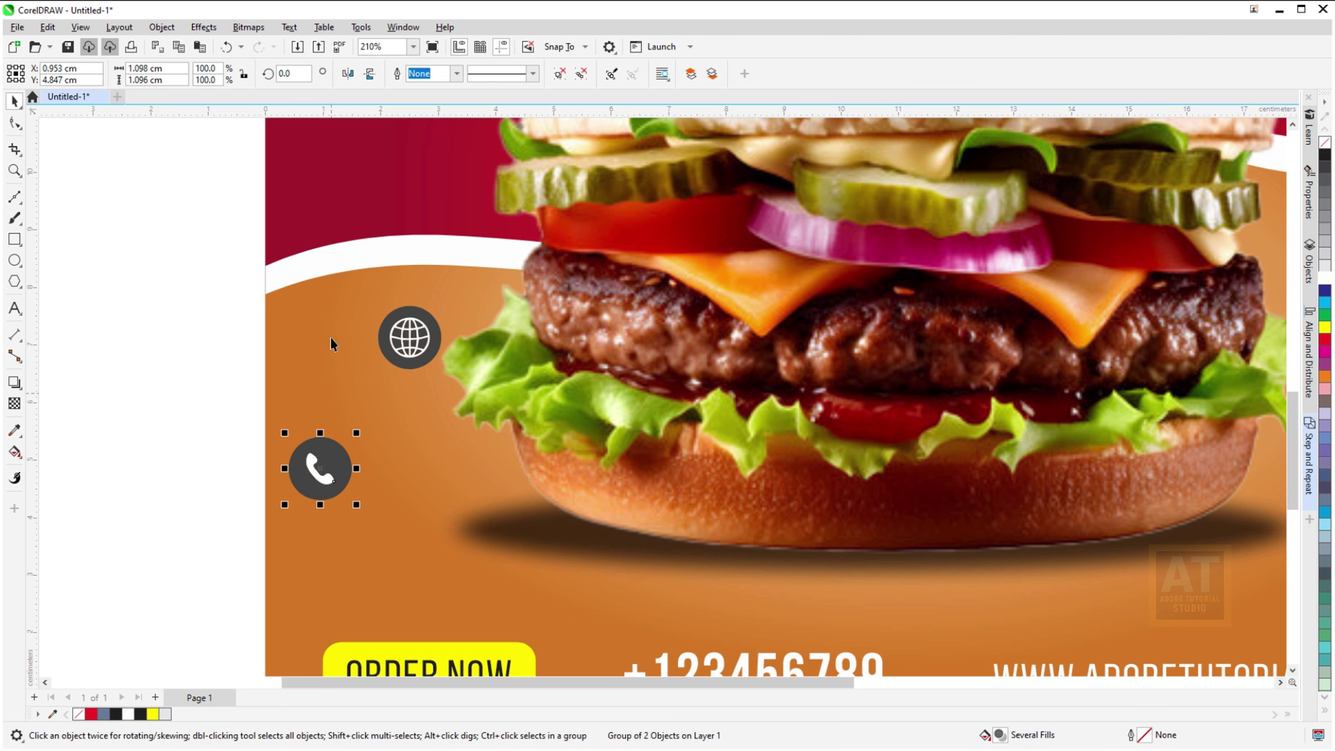
pyautogui.moveTo(512, 412); pyautogui.dragTo(513, 413)
pyautogui.click(741, 74)
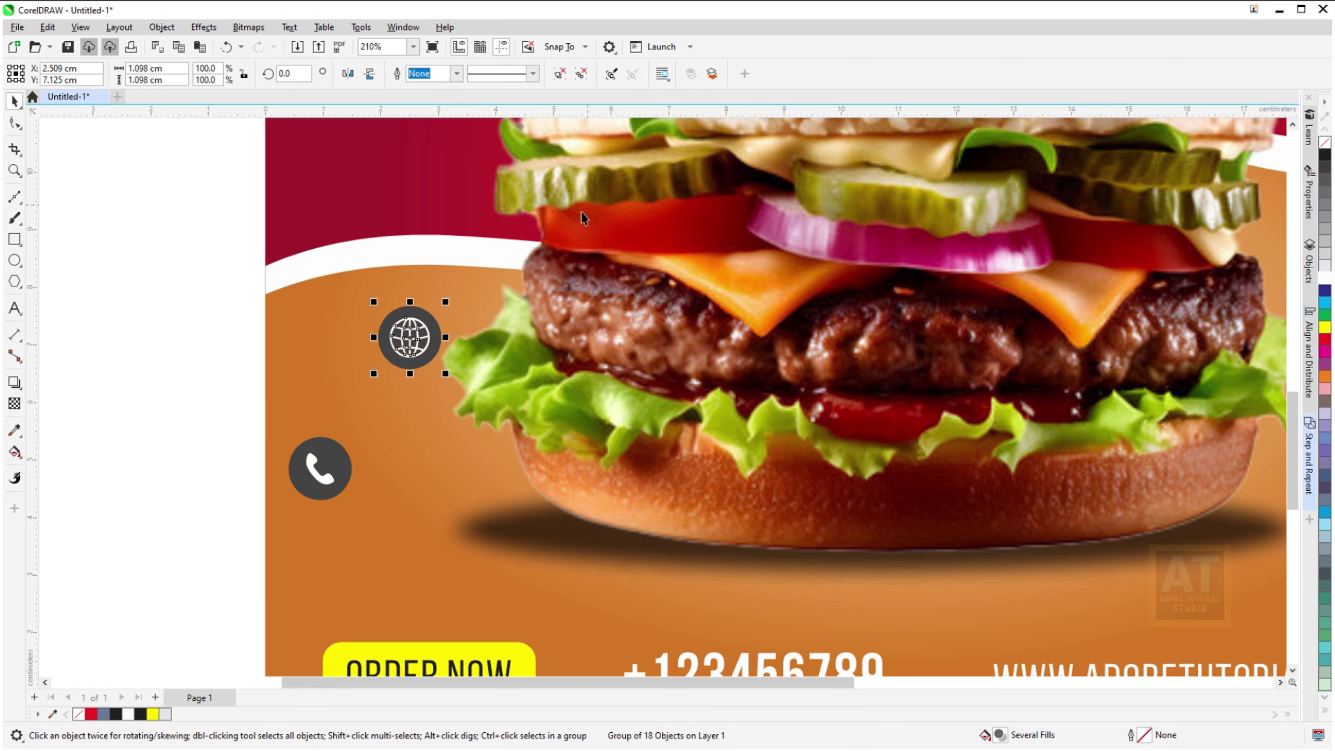
# Place the globe before the website address and the phone icon before the phone number
pyautogui.hotkey('shift', 'F4')
pyautogui.moveTo(473, 489); pyautogui.dragTo(617, 609)
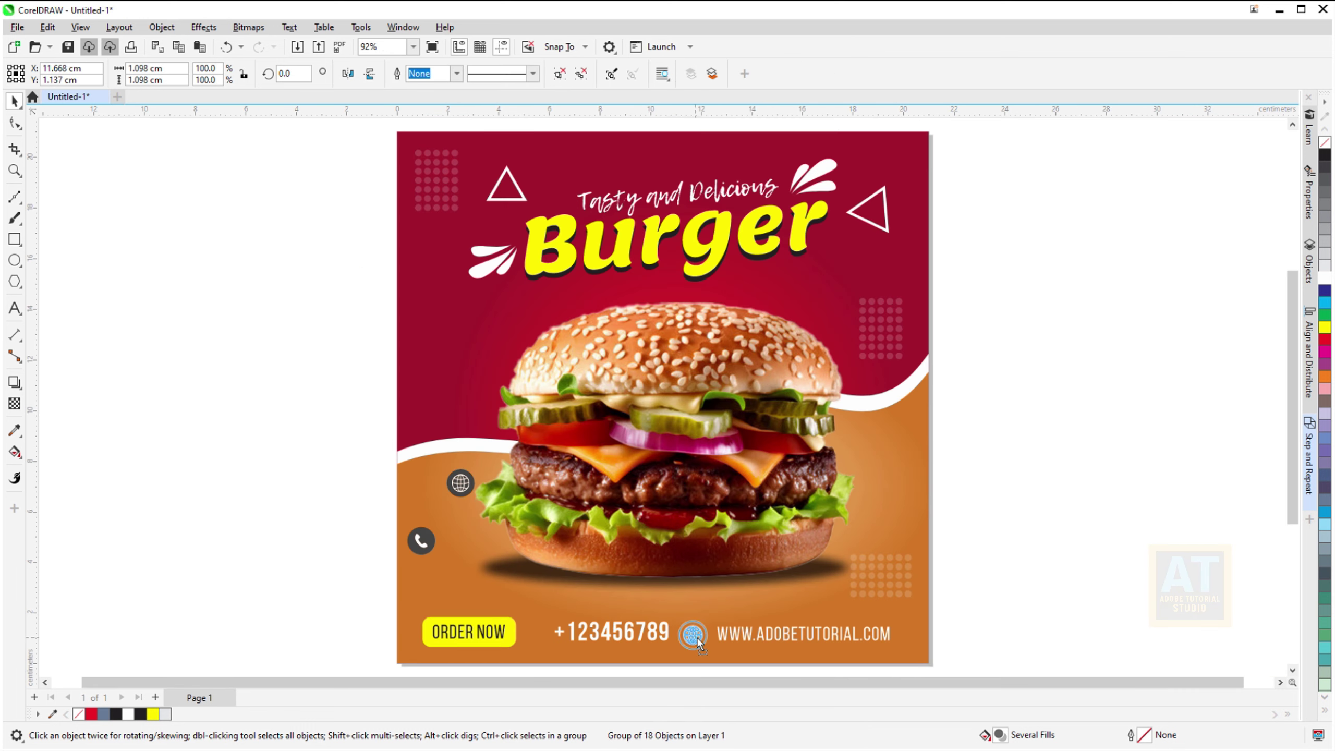
pyautogui.moveTo(703, 642); pyautogui.dragTo(704, 639)
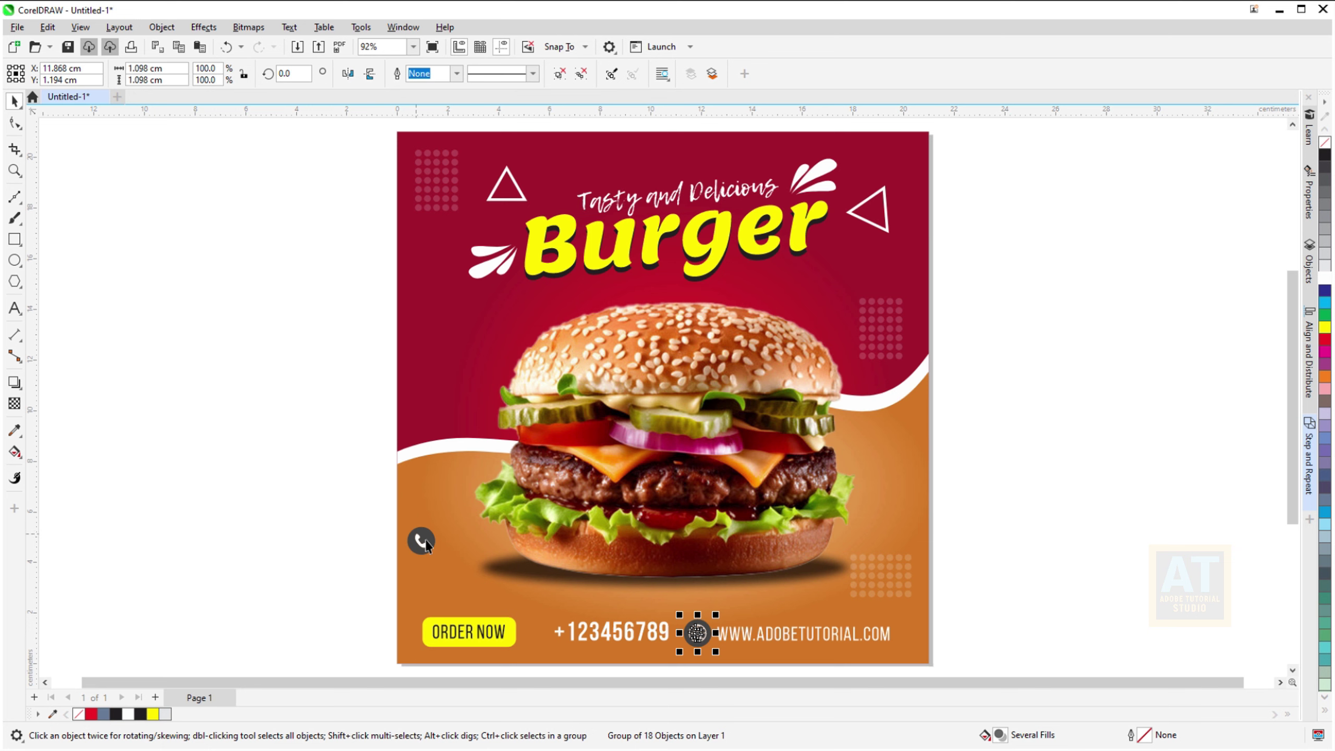
pyautogui.moveTo(426, 542); pyautogui.dragTo(539, 630)
pyautogui.keyDown('shift'); pyautogui.click(696, 632); pyautogui.keyUp('shift')
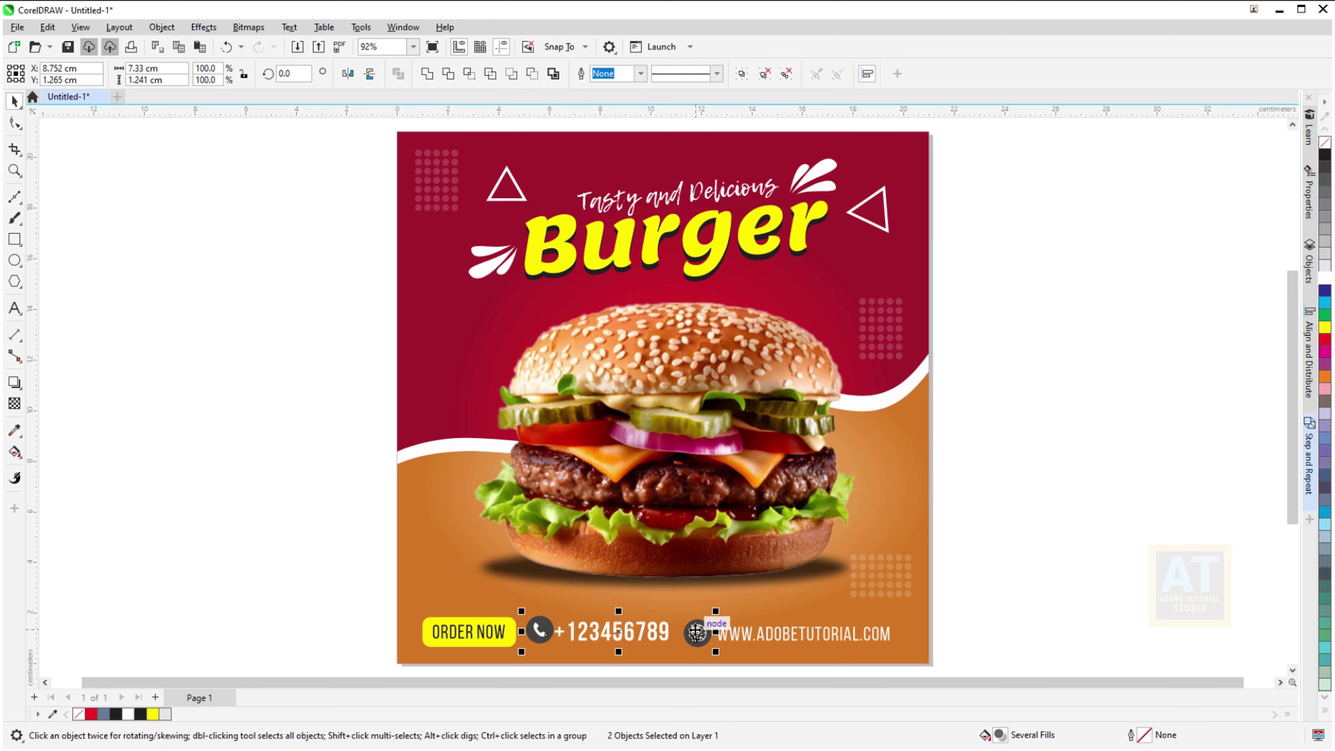
# Shrink the phone and globe icons slightly
pyautogui.click(403, 609)
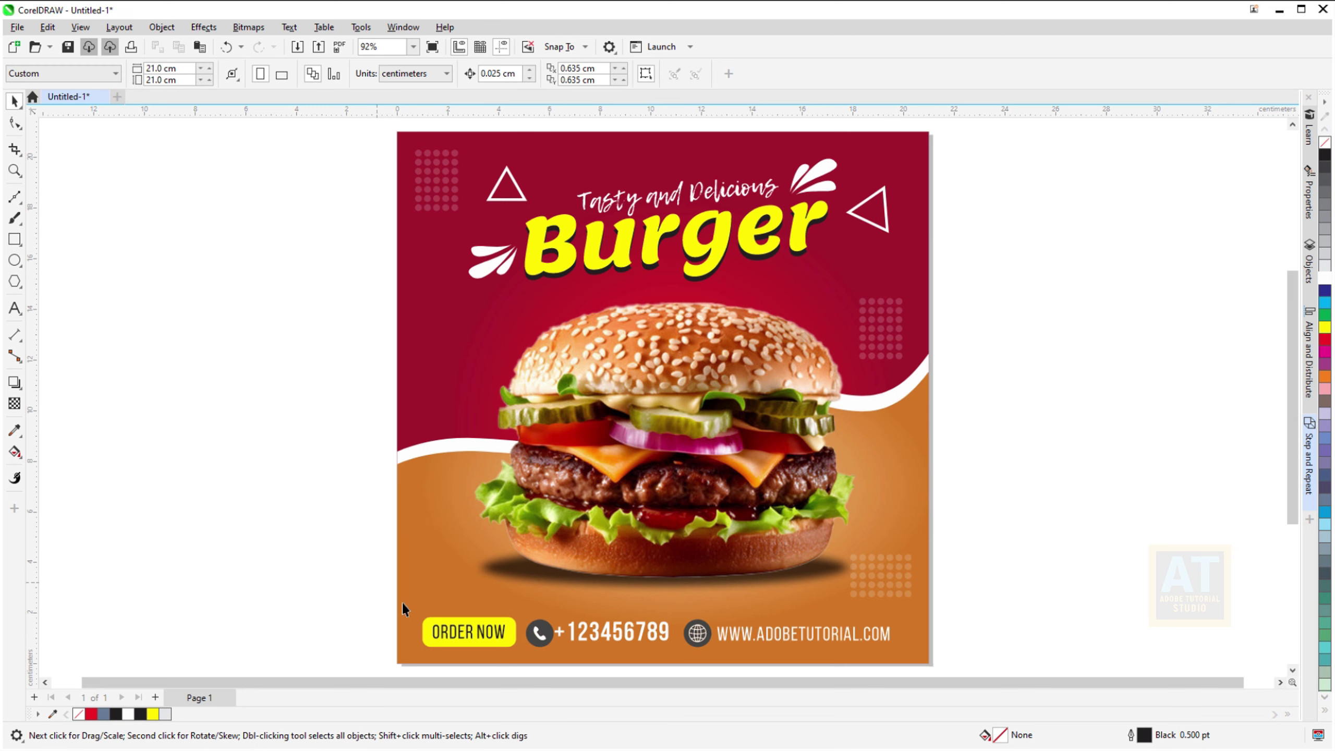
pyautogui.scroll(1, 663, 668)
pyautogui.scroll(1, 663, 664)
pyautogui.click(446, 607)
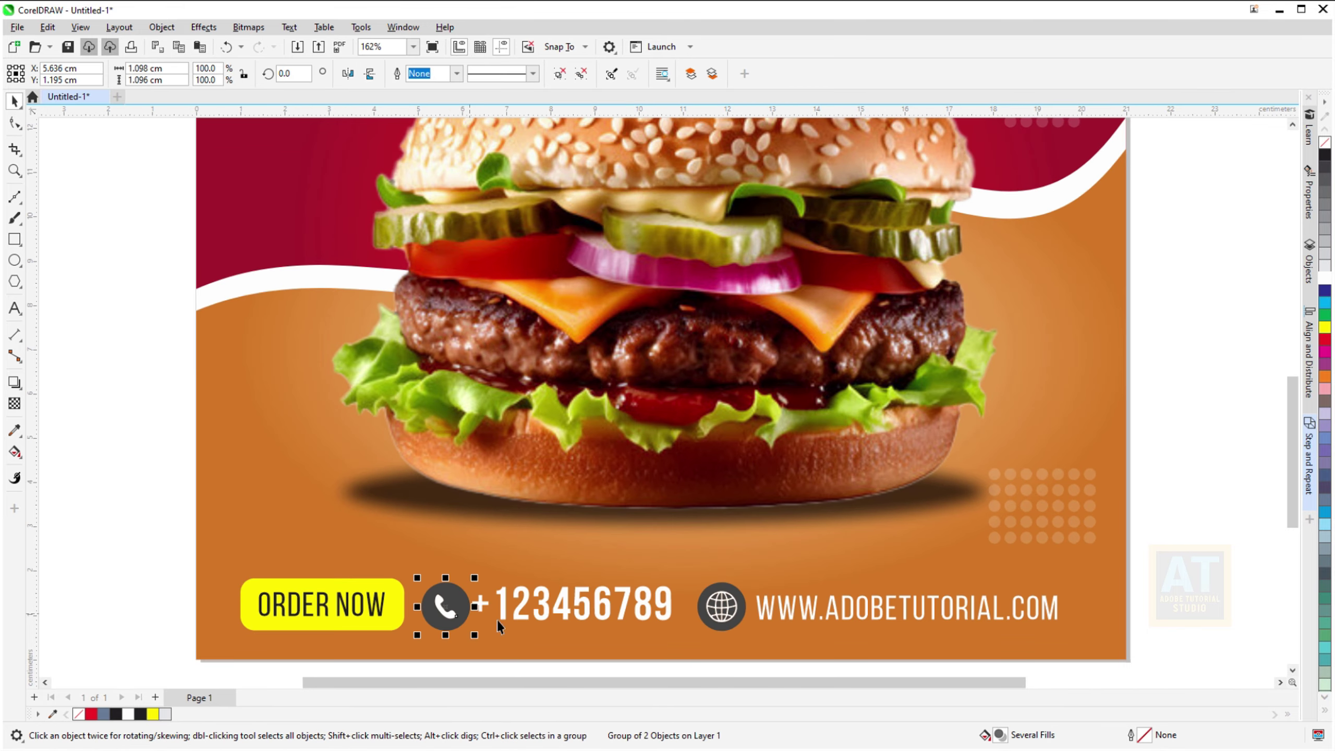
pyautogui.keyDown('shift'); pyautogui.click(728, 610); pyautogui.keyUp('shift')
pyautogui.moveTo(755, 639); pyautogui.dragTo(711, 634)
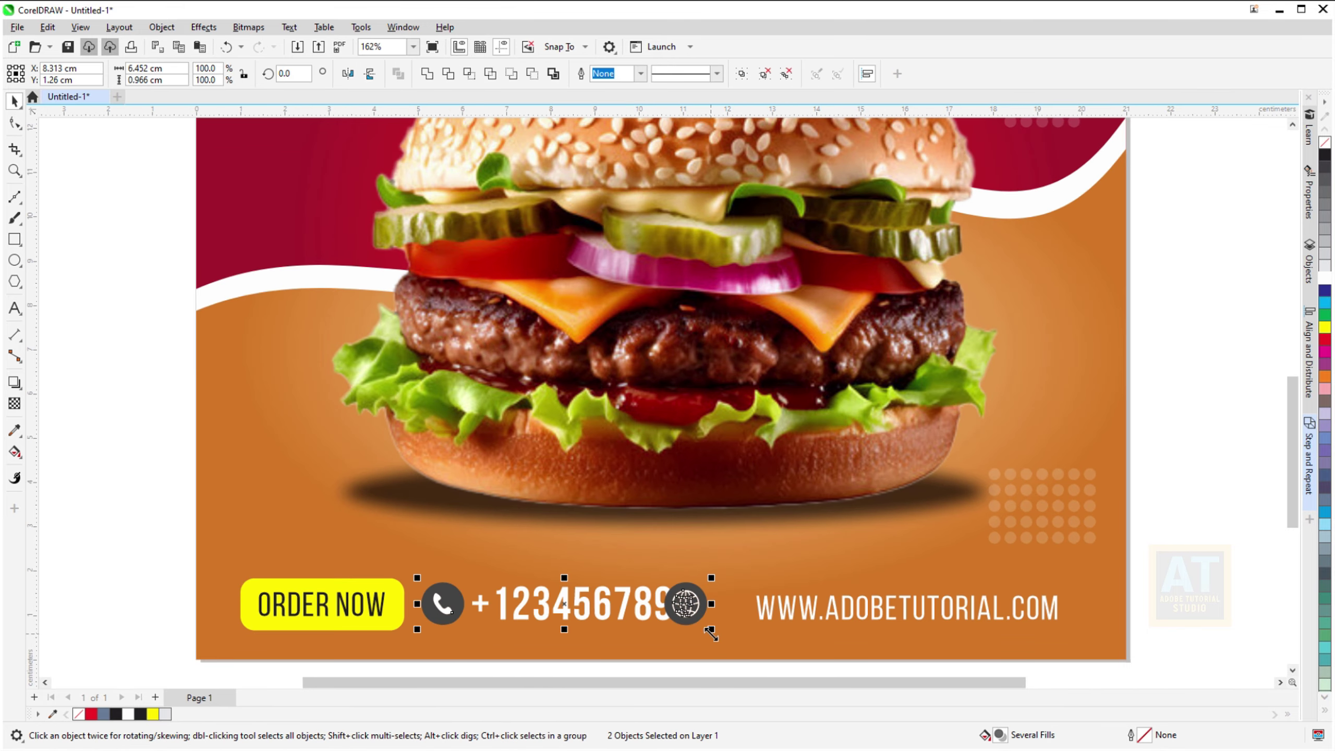
# Move the globe just before WWW and shift the website address slightly right
pyautogui.click(686, 604)
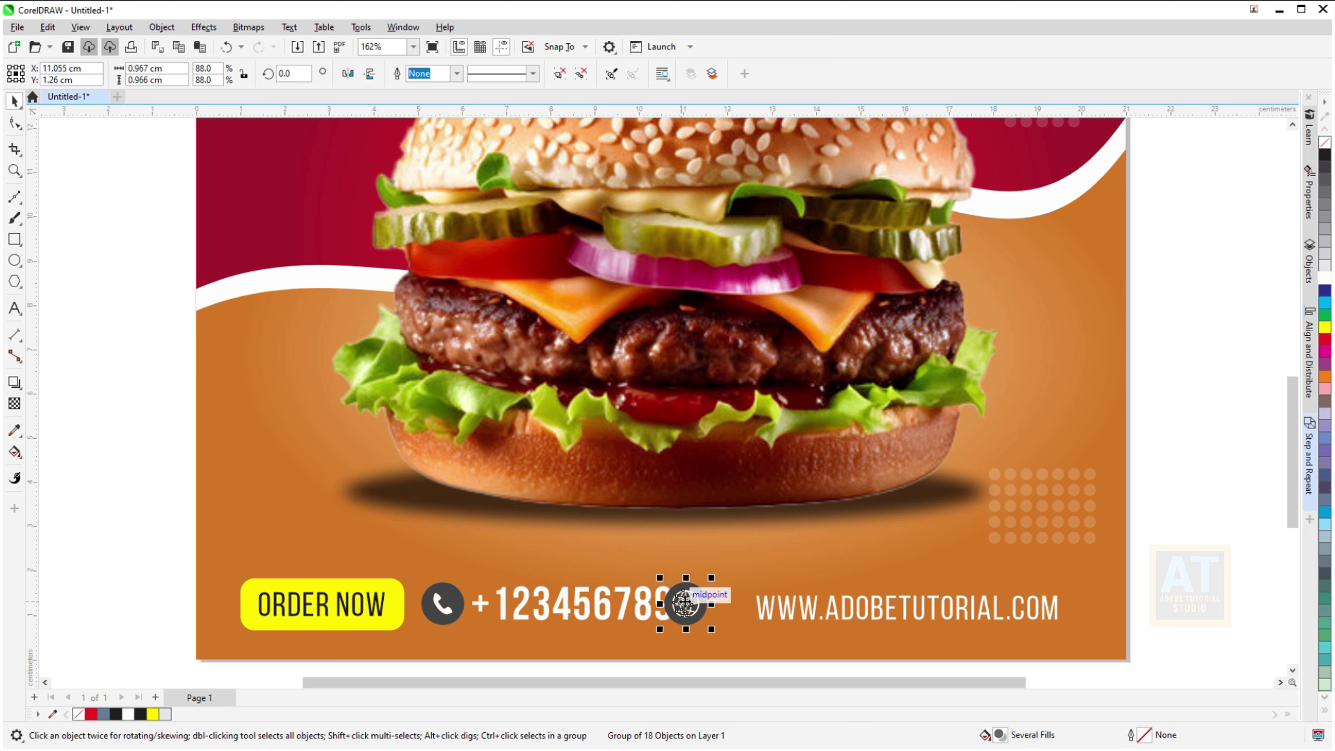
pyautogui.moveTo(686, 604); pyautogui.dragTo(735, 604)
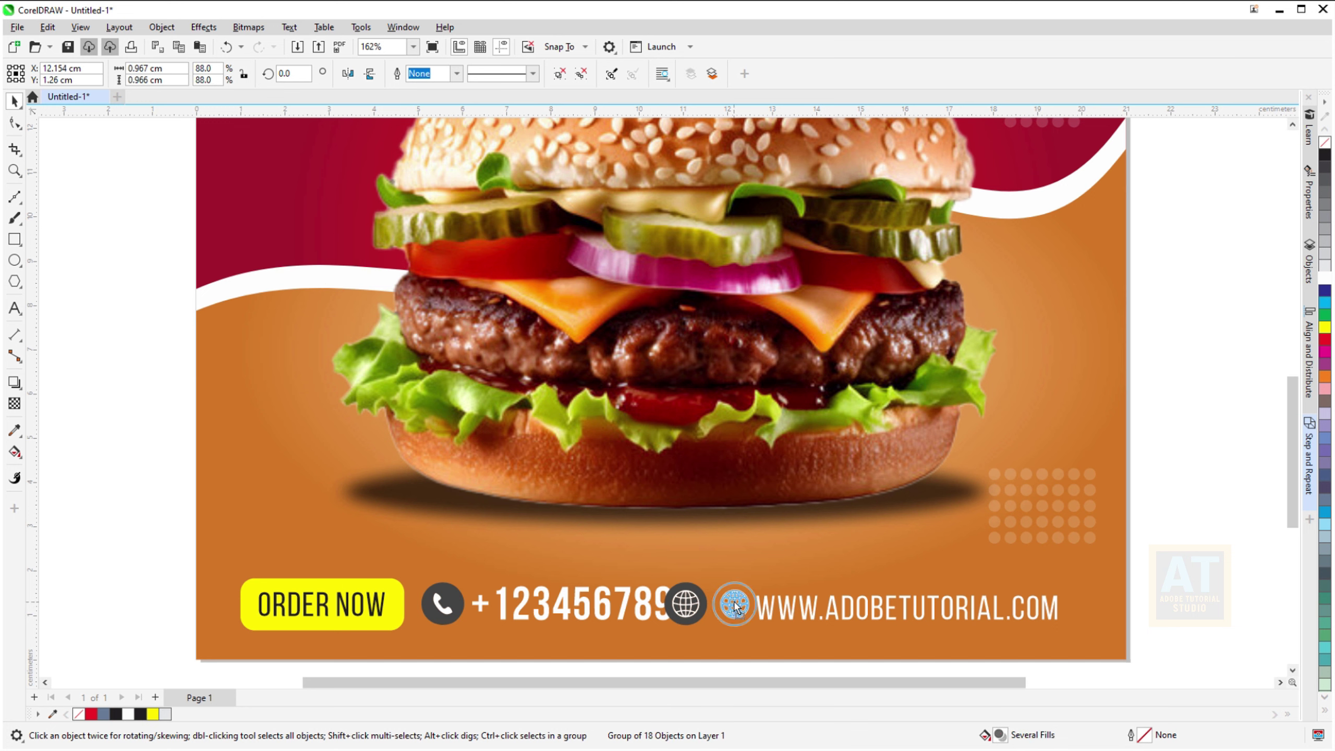
pyautogui.doubleClick(864, 608)
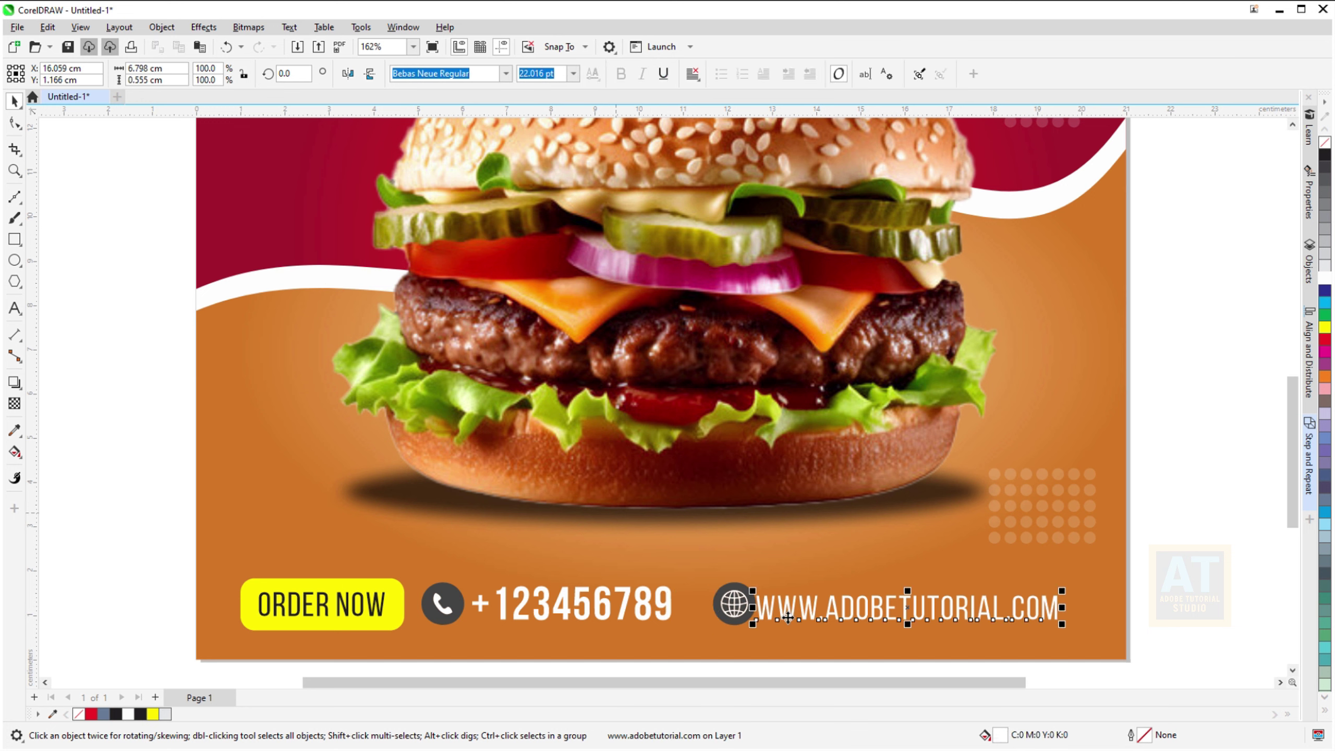
pyautogui.moveTo(915, 613); pyautogui.dragTo(939, 612)
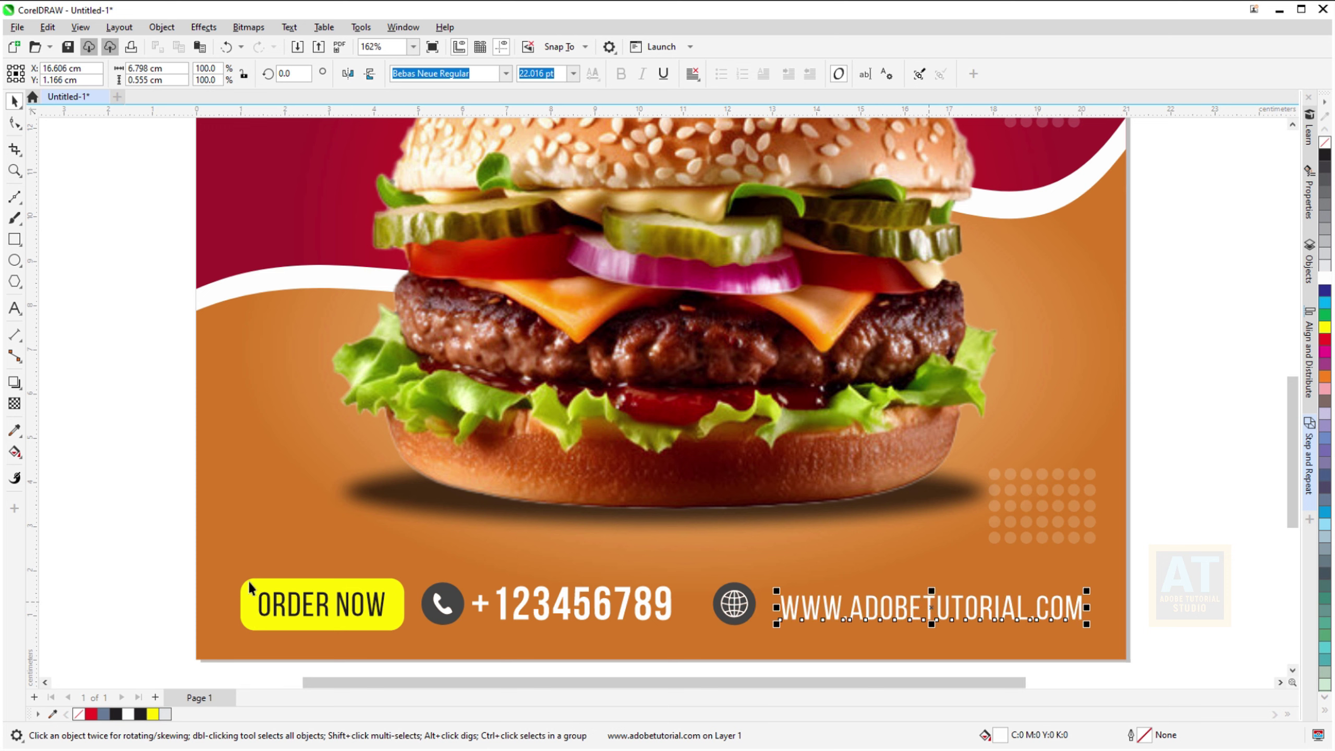
# Group all six footer items together and check the whole page
pyautogui.moveTo(135, 539); pyautogui.dragTo(928, 665)
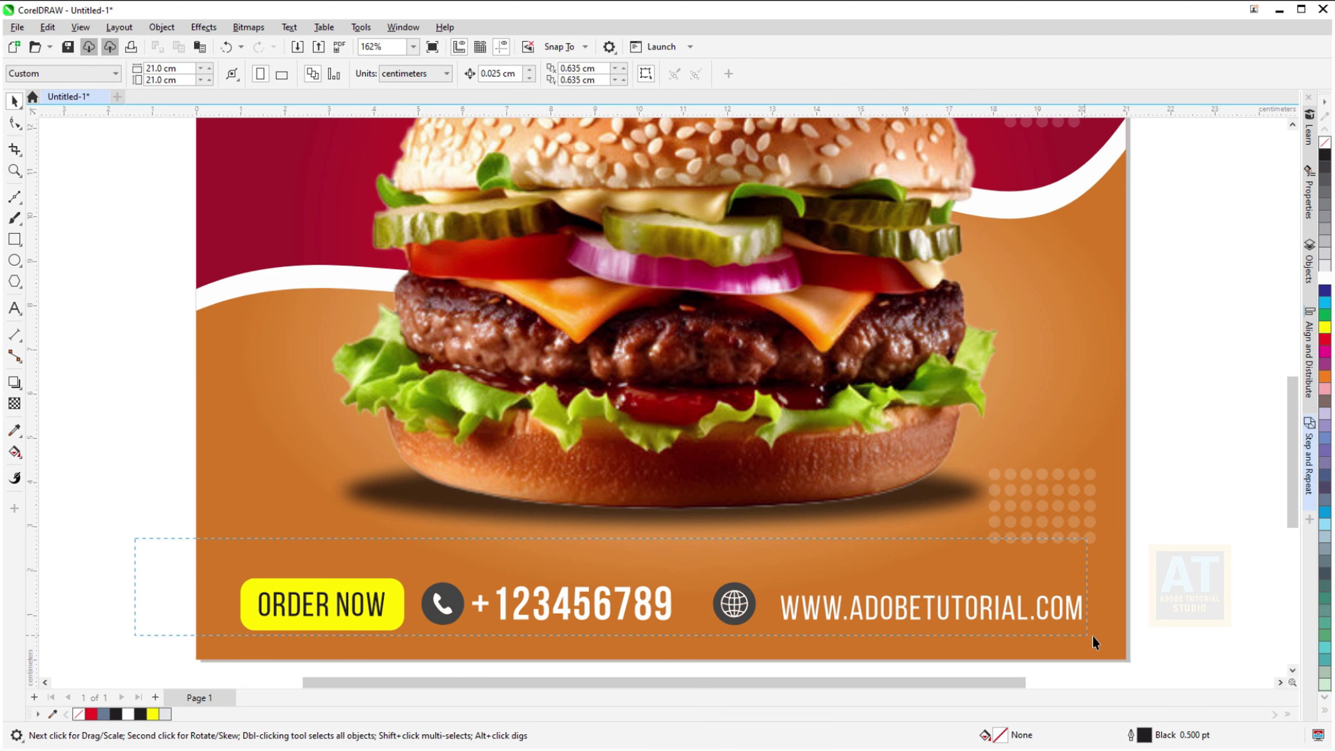
pyautogui.moveTo(1093, 636); pyautogui.dragTo(1110, 640)
pyautogui.click(743, 74)
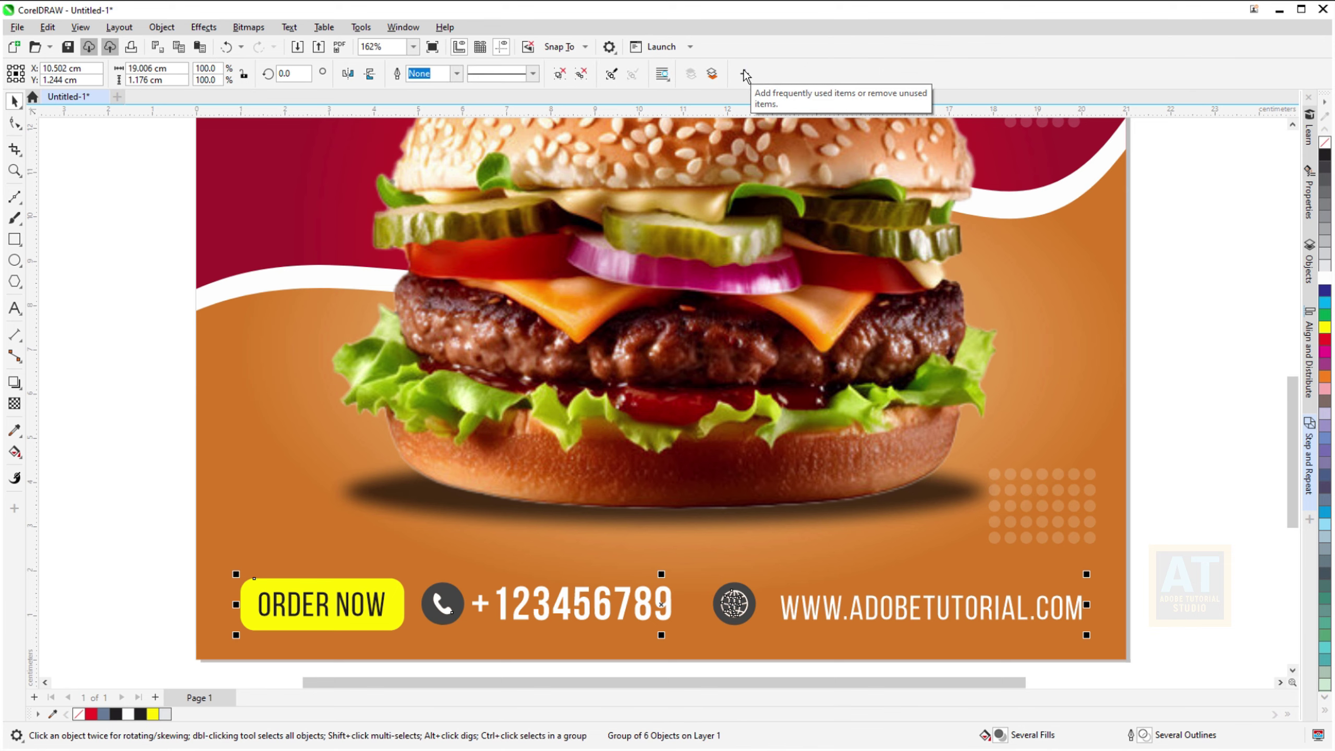
pyautogui.hotkey('shift', 'F4')
pyautogui.keyDown('shift'); pyautogui.click(663, 170); pyautogui.keyUp('shift')
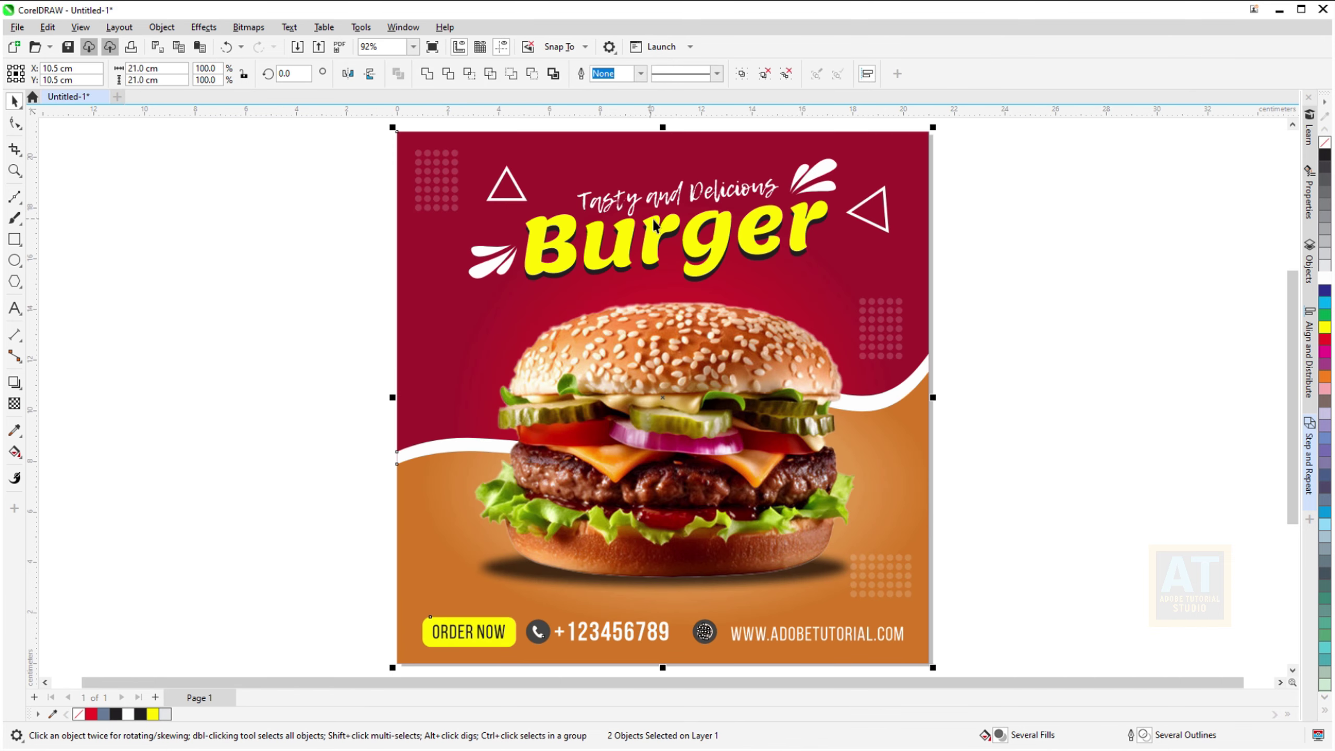
pyautogui.click(808, 638)
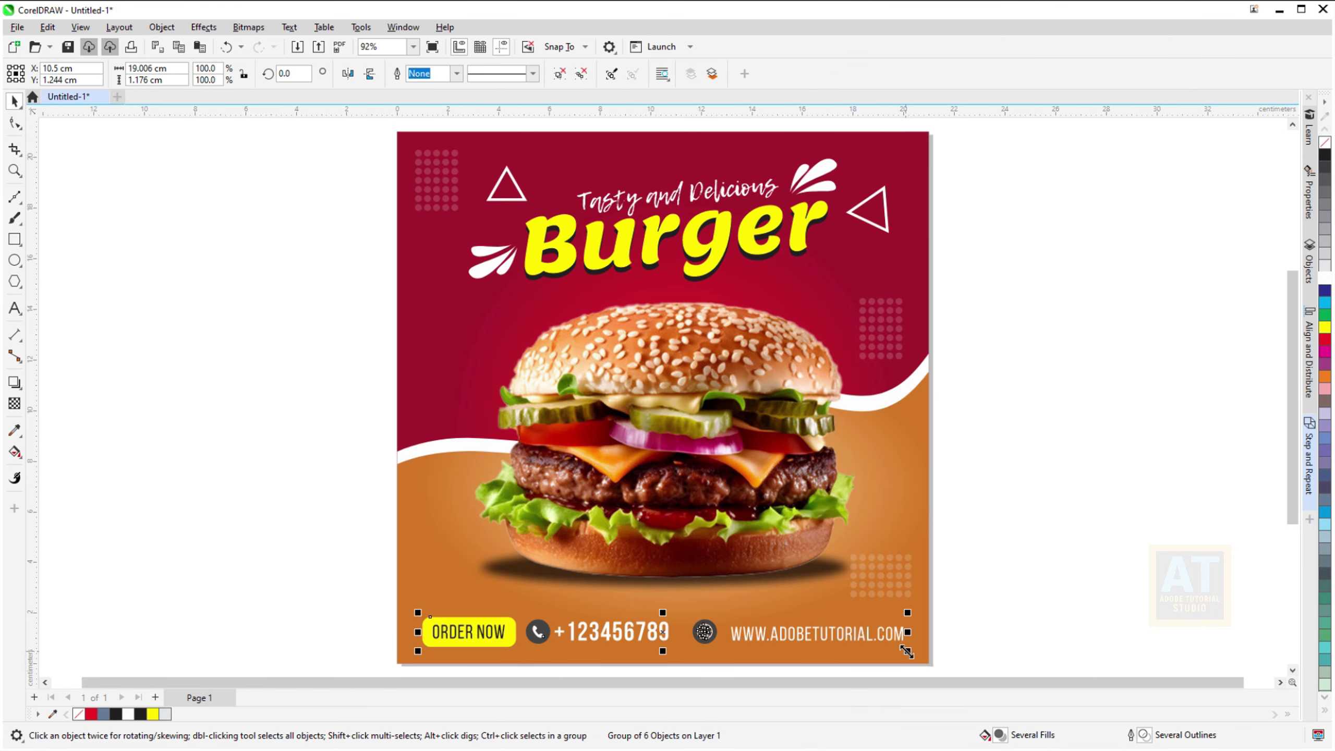